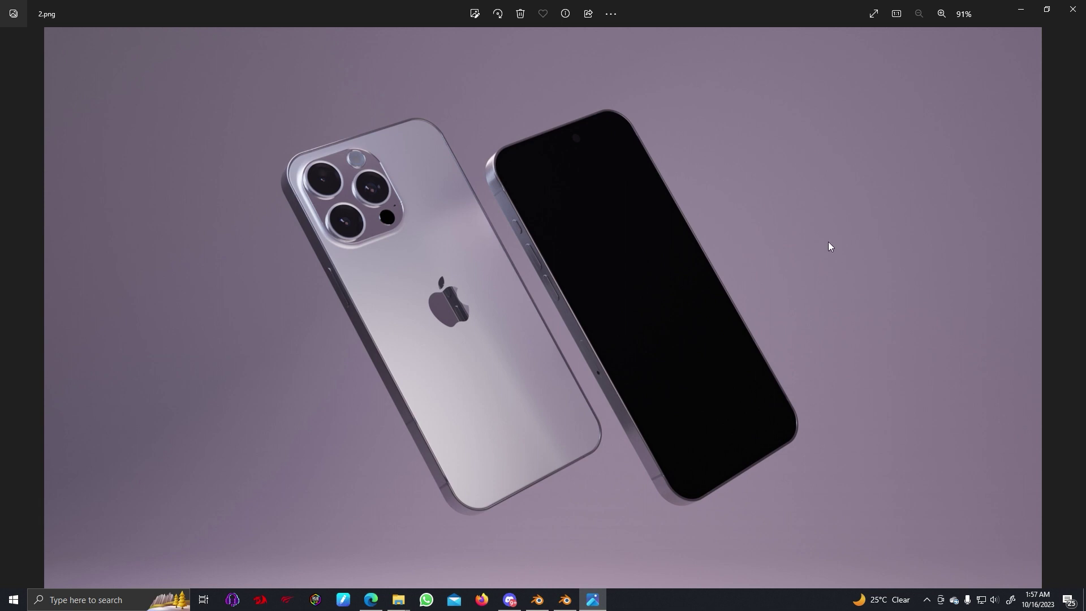
Close the rendered preview image and examine the finished scene's phones, lights and crane camera rig, playing its camera animation briefly
key(alt+F4)
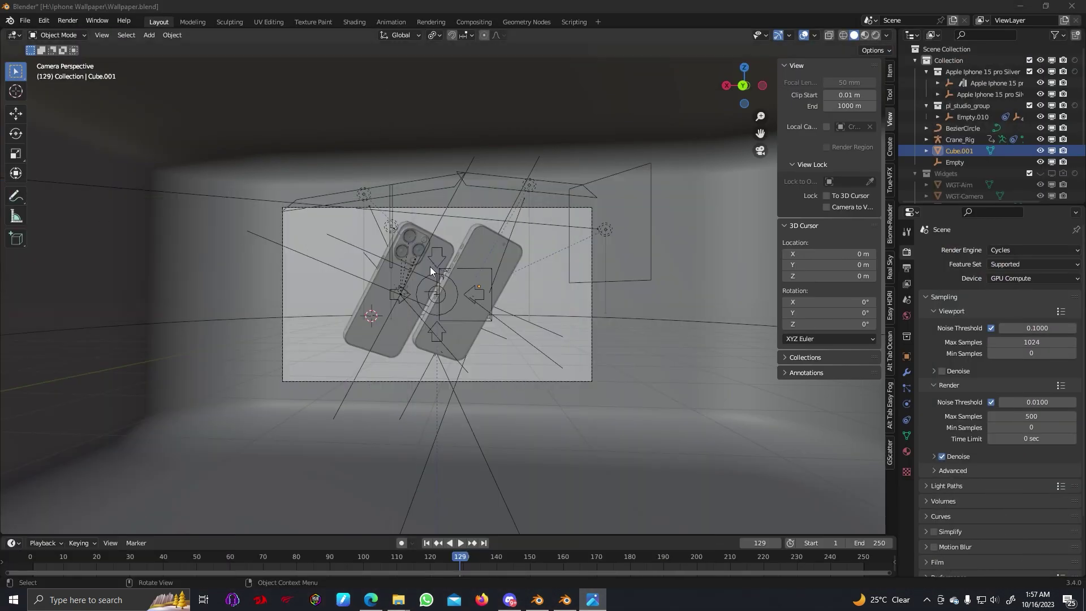
mouse_move(485, 265)
middle_down()
mouse_move(457, 276)
mouse_move(531, 282)
mouse_move(453, 286)
mouse_move(460, 256)
mouse_move(473, 252)
middle_up()
middle_drag(519, 155, 473, 250)
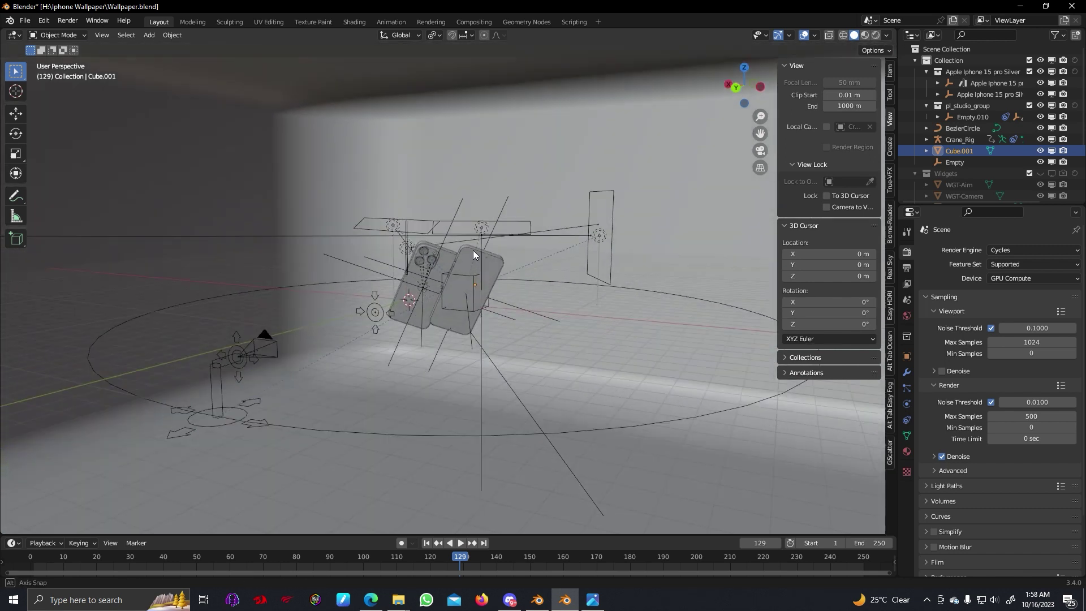
click(241, 361)
key(space)
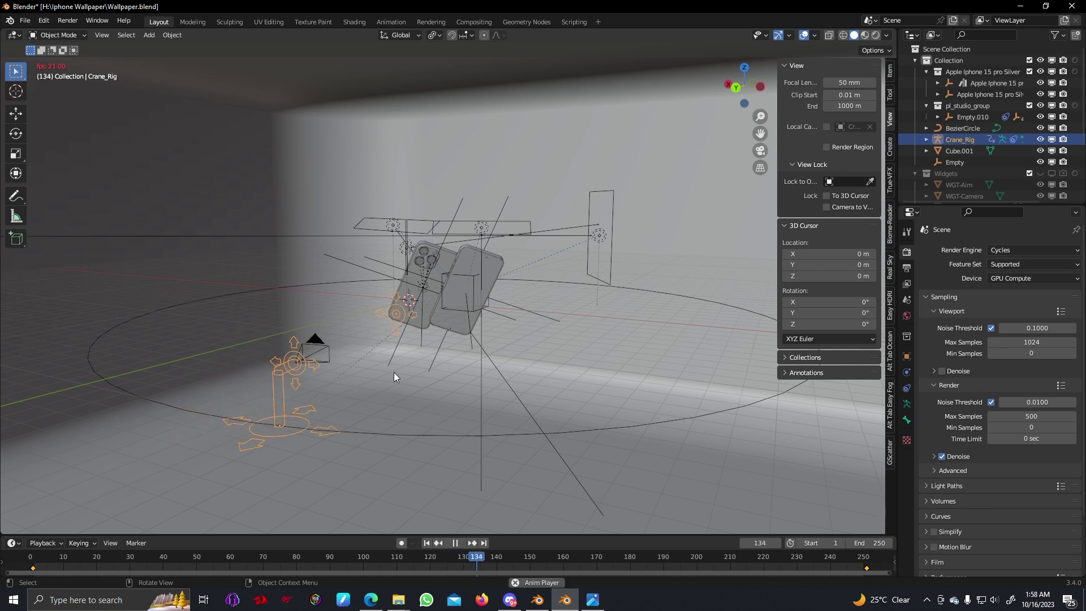
key(space)
middle_drag(522, 308, 526, 330)
key(Home)
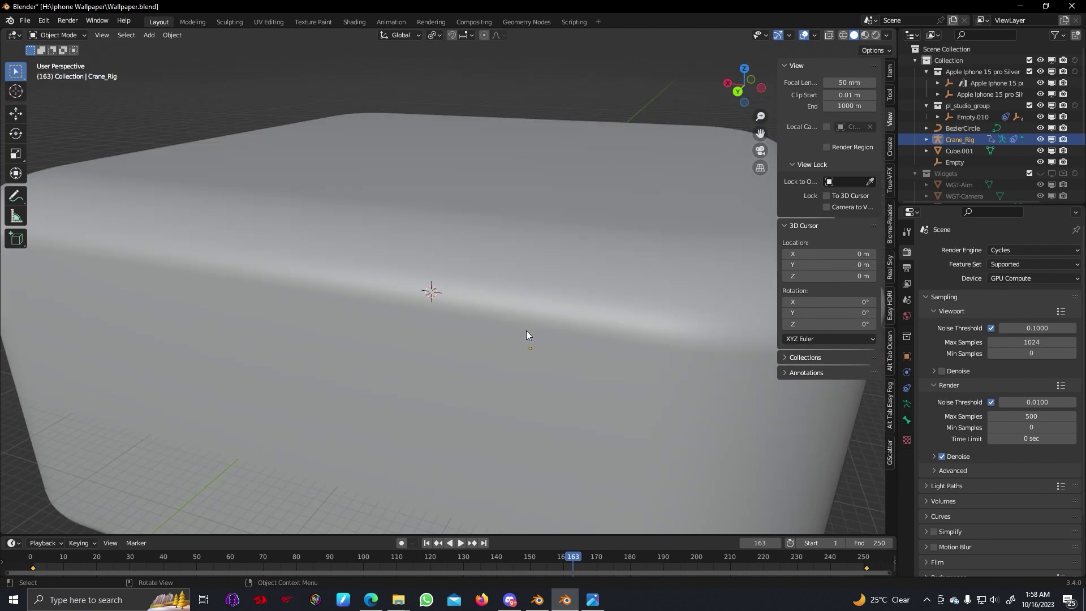
key(KP_Decimal)
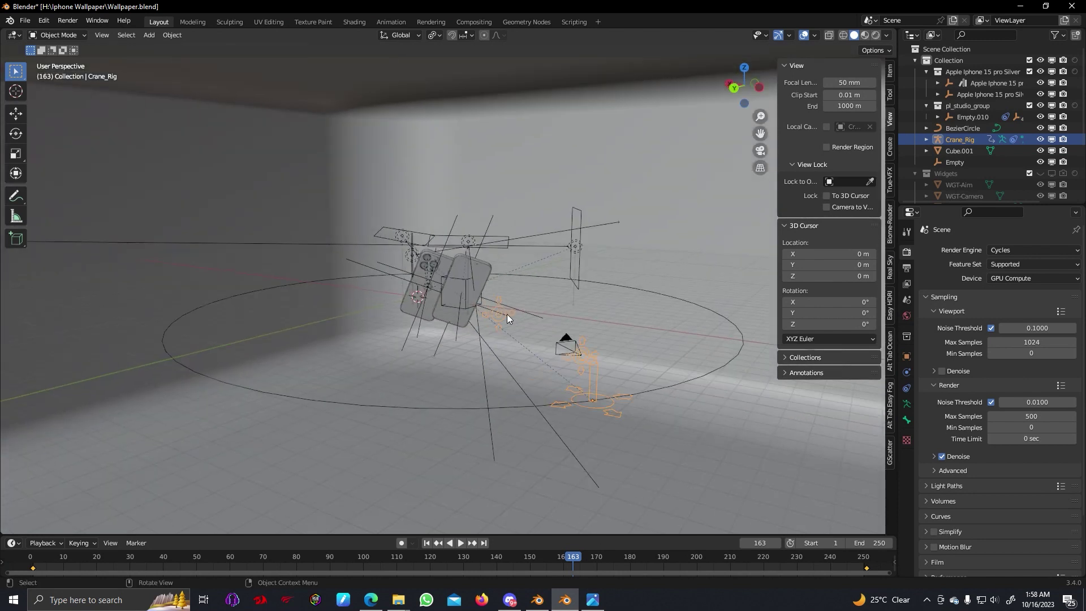
mouse_move(507, 314)
middle_down()
mouse_move(516, 313)
mouse_move(495, 321)
middle_up()
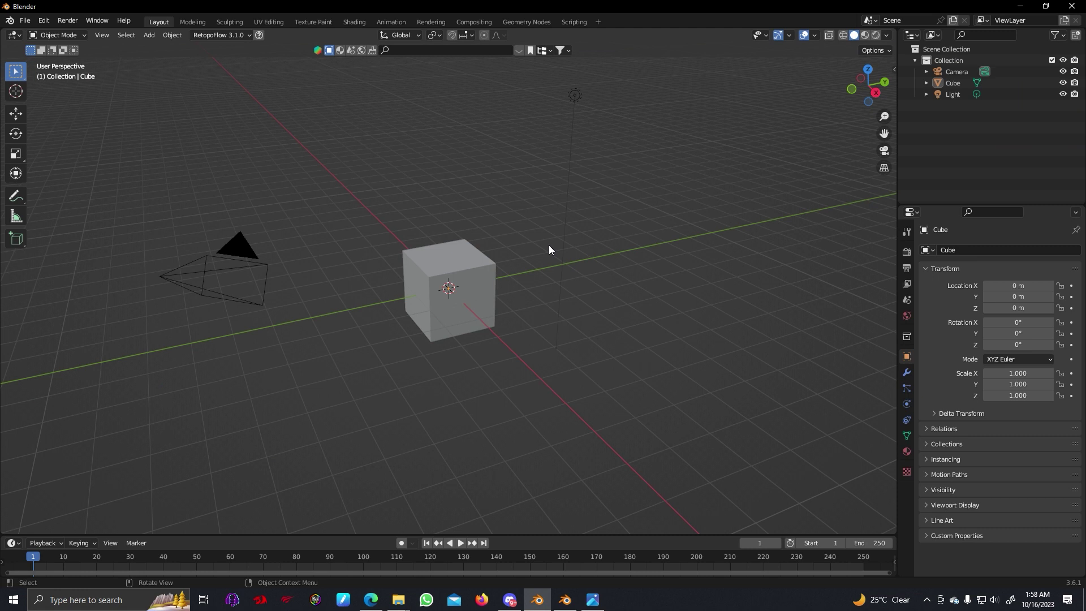
Delete the default camera, cube and light from the new scene
drag(125, 73, 646, 377)
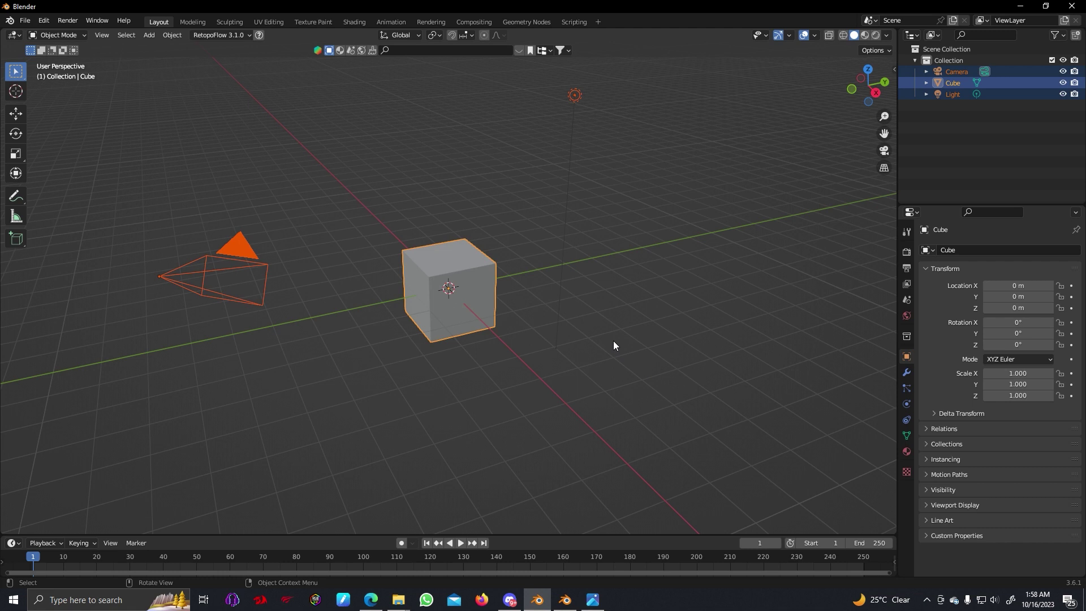
key(x)
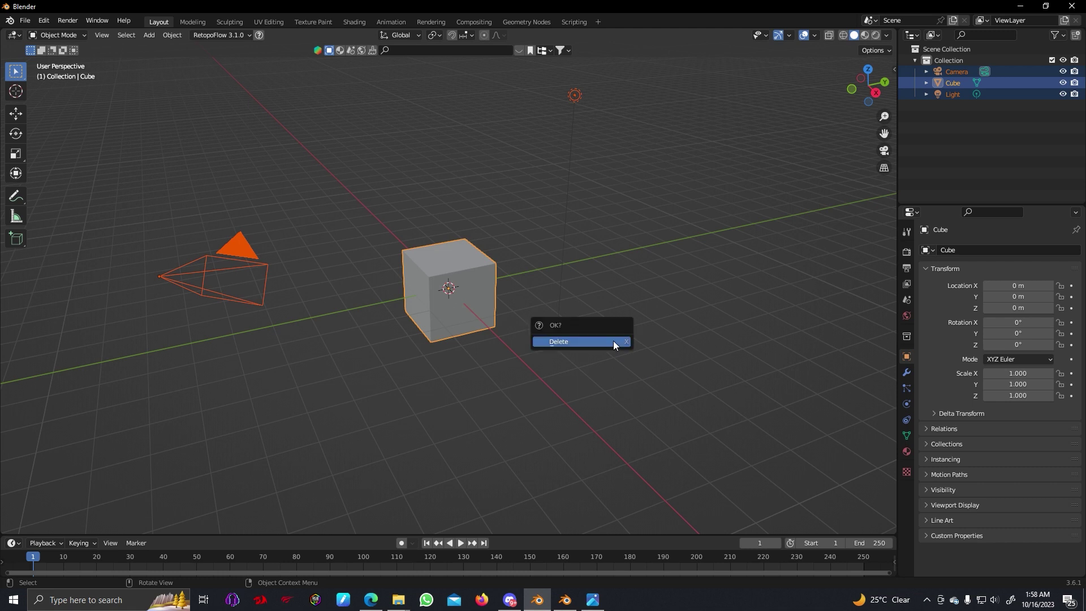
click(576, 341)
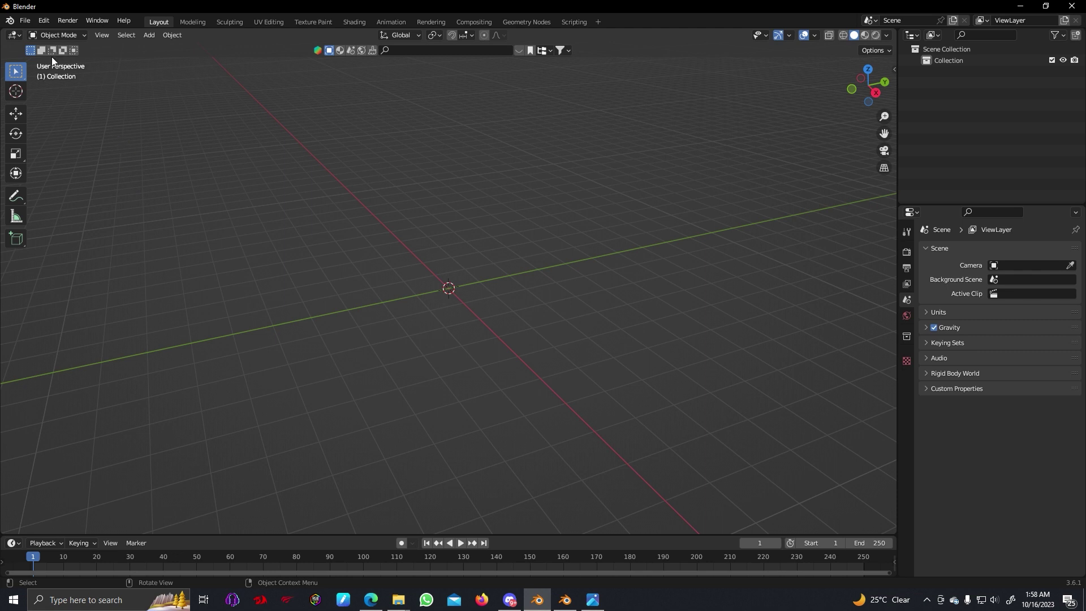
Save the project as Iphone Wallpaper.blend in the Egon Castle Tutorials folder on drive H:
click(26, 22)
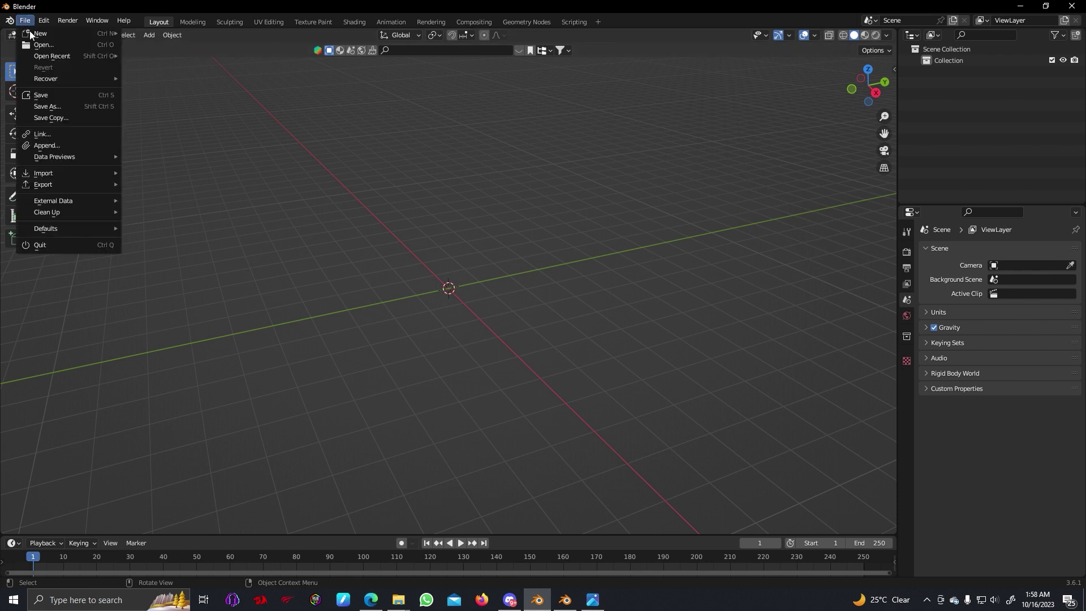
click(61, 95)
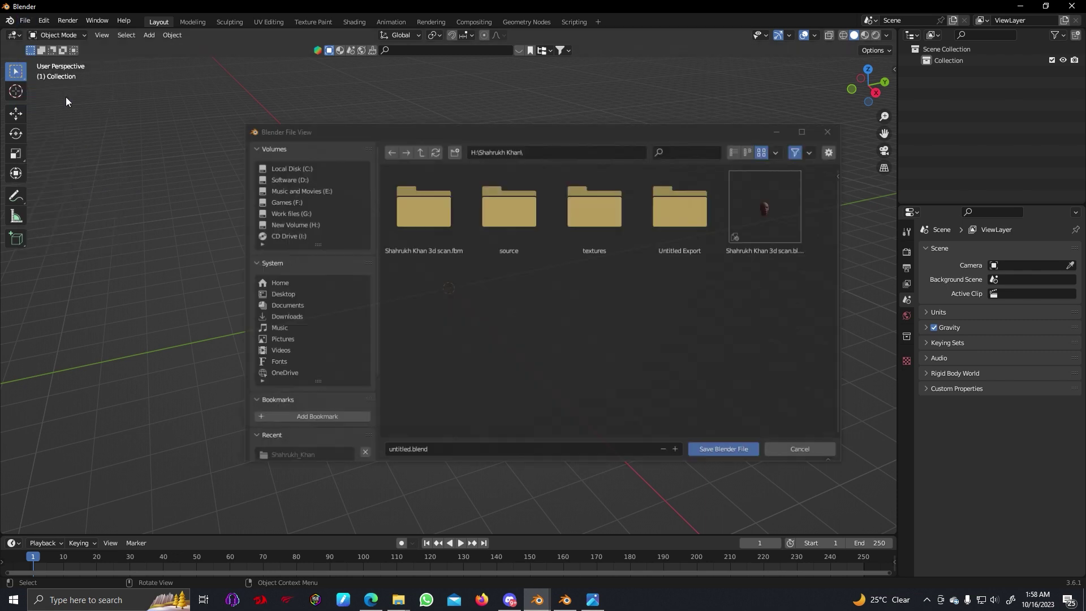
click(323, 222)
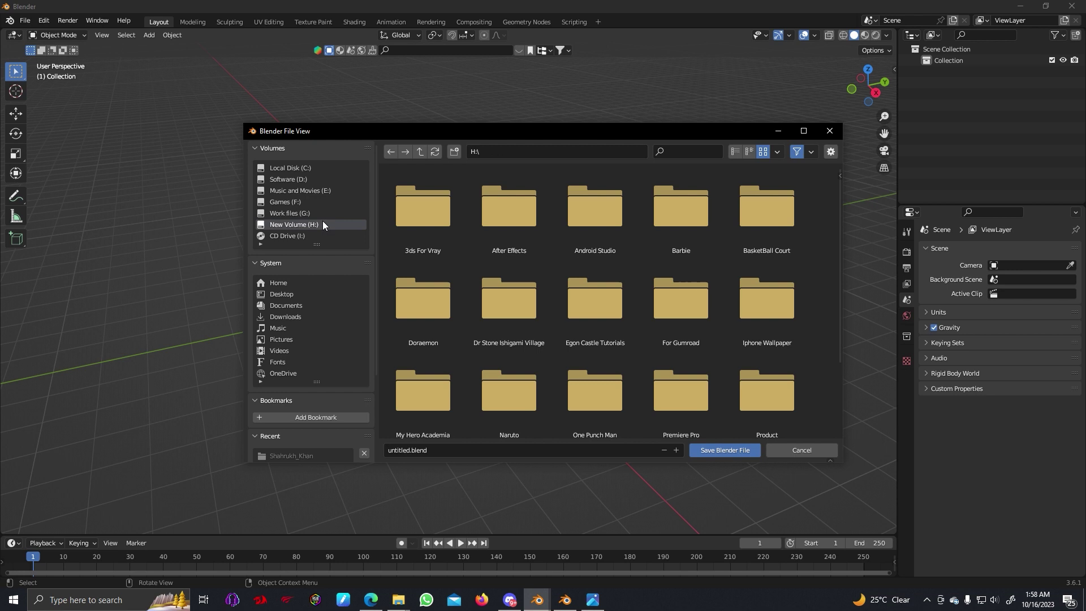
double_click(595, 298)
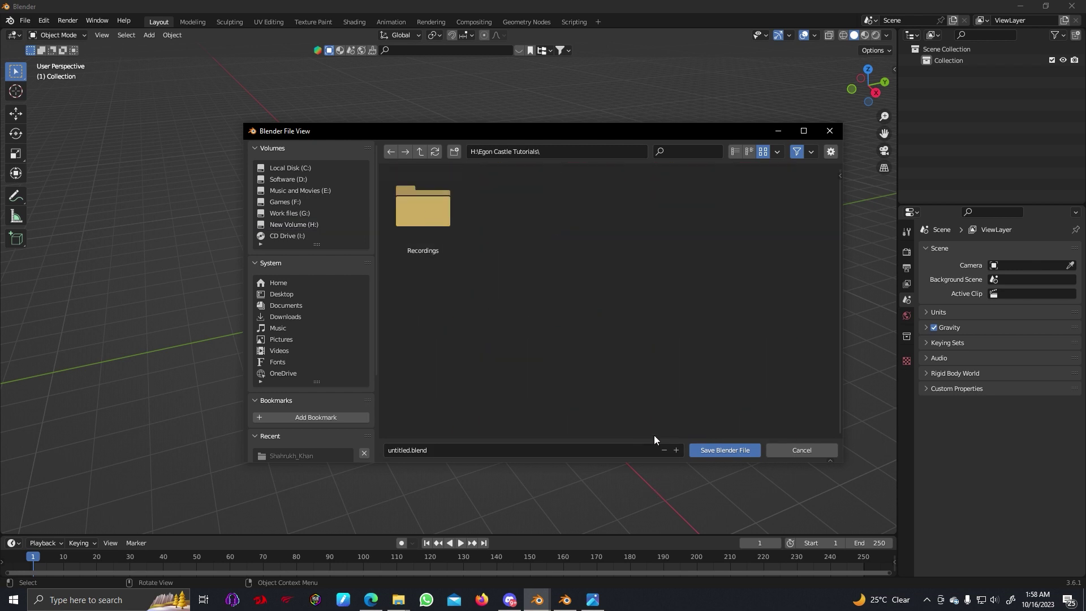
click(595, 448)
click(595, 447)
key(BackSpace)
key(BackSpace)
key(BackSpace)
key(BackSpace)
key(BackSpace)
key(BackSpace)
key(BackSpace)
key(BackSpace)
text(Iphone Wallpaper)
click(719, 450)
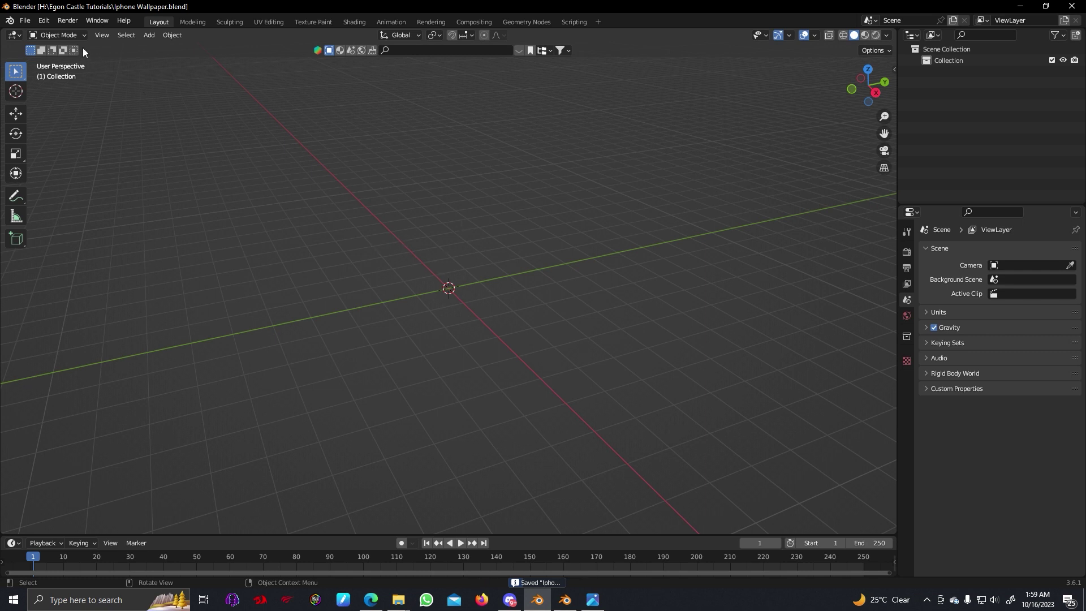
Check the add-ons list in the preferences for the BlenderKit Online Asset Library, and close the preferences
click(44, 21)
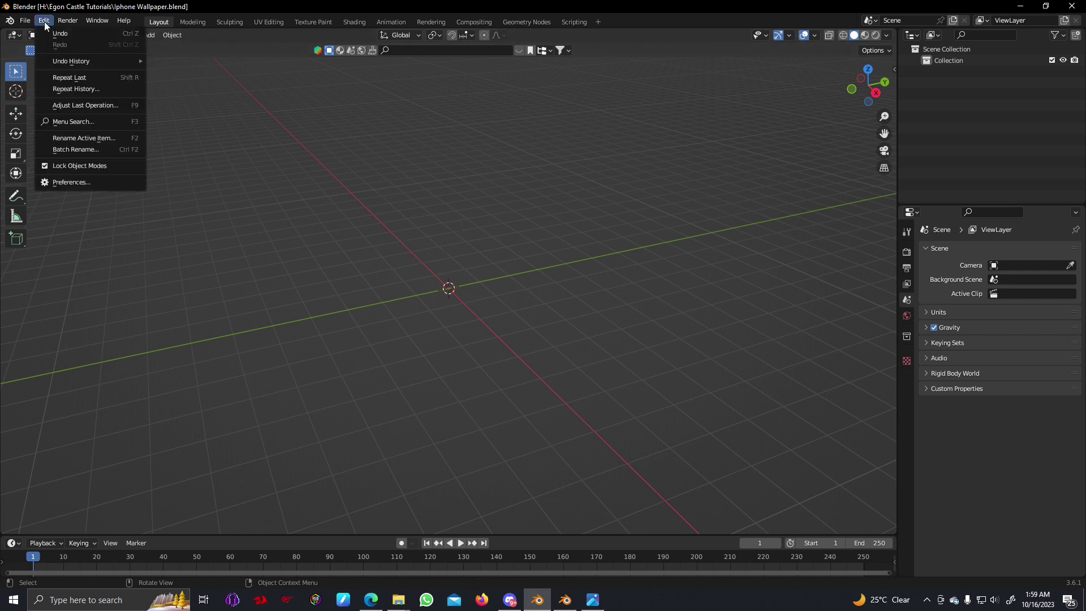
click(66, 180)
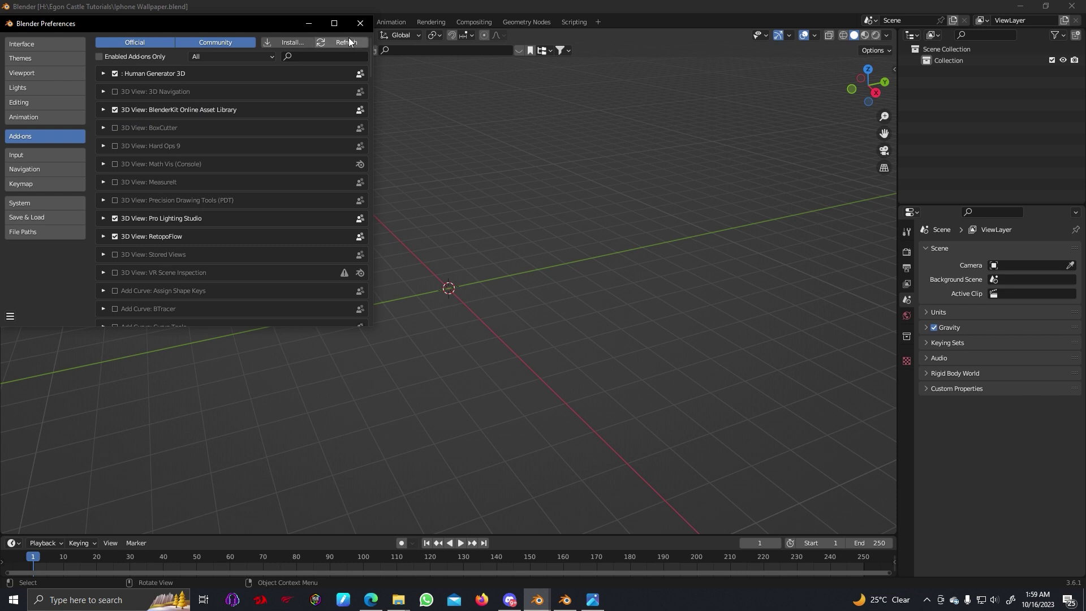
click(359, 23)
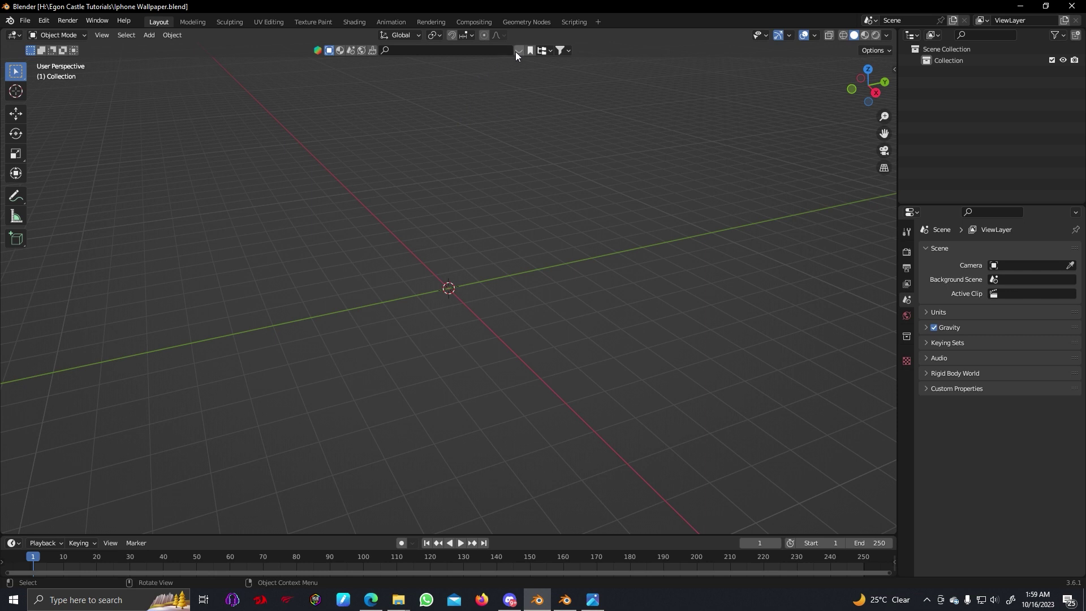
Search the BlenderKit model library for "iphone" and add the Apple Iphone 15 pro Silver model to the scene
click(478, 49)
text(iphone)
key(Return)
click(518, 51)
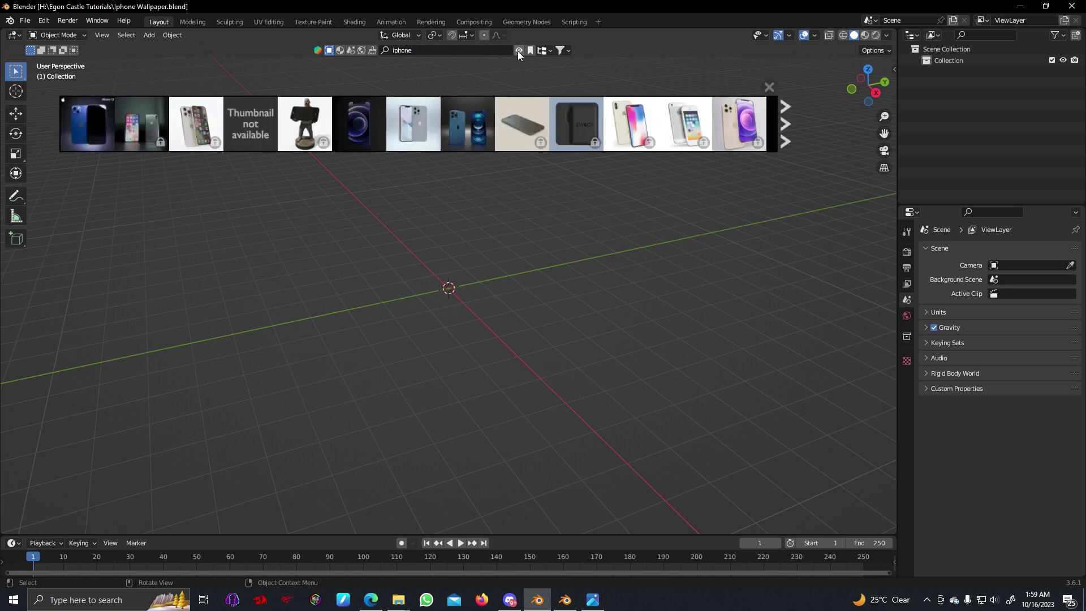
mouse_move(462, 131)
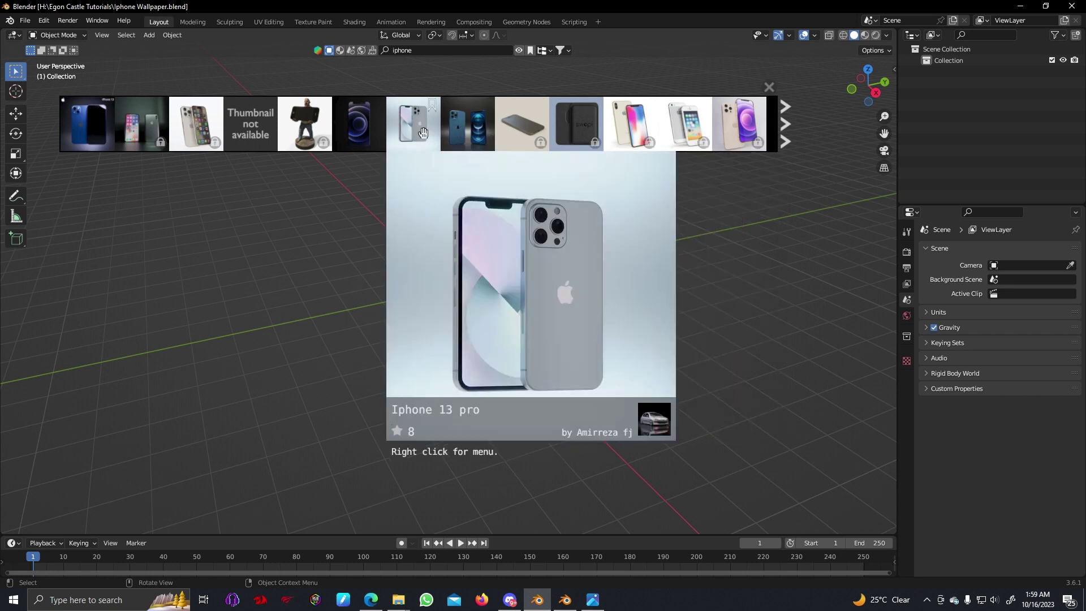
mouse_move(309, 96)
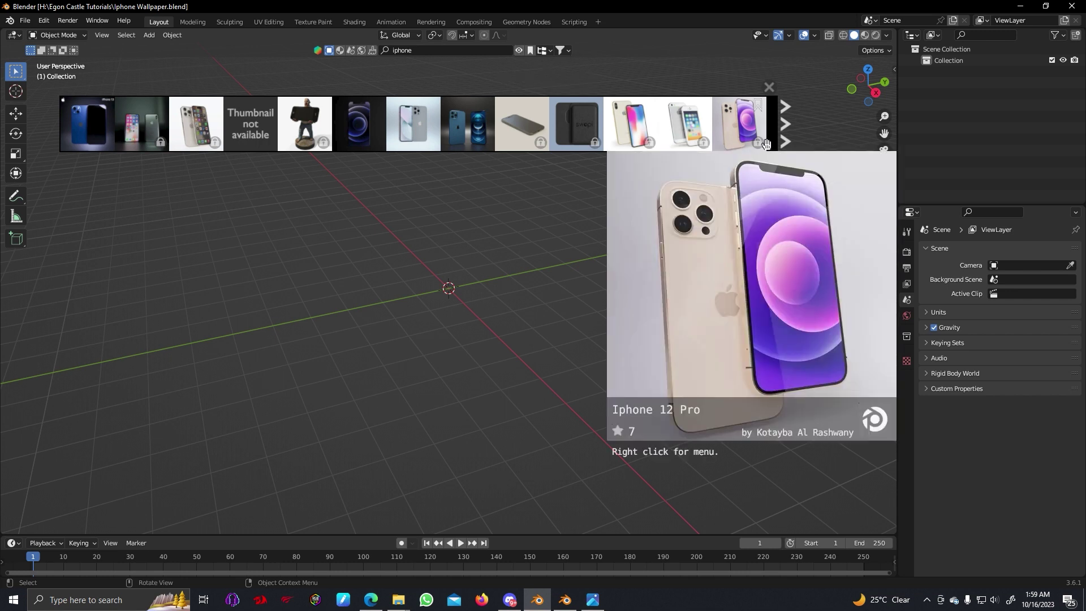
click(782, 135)
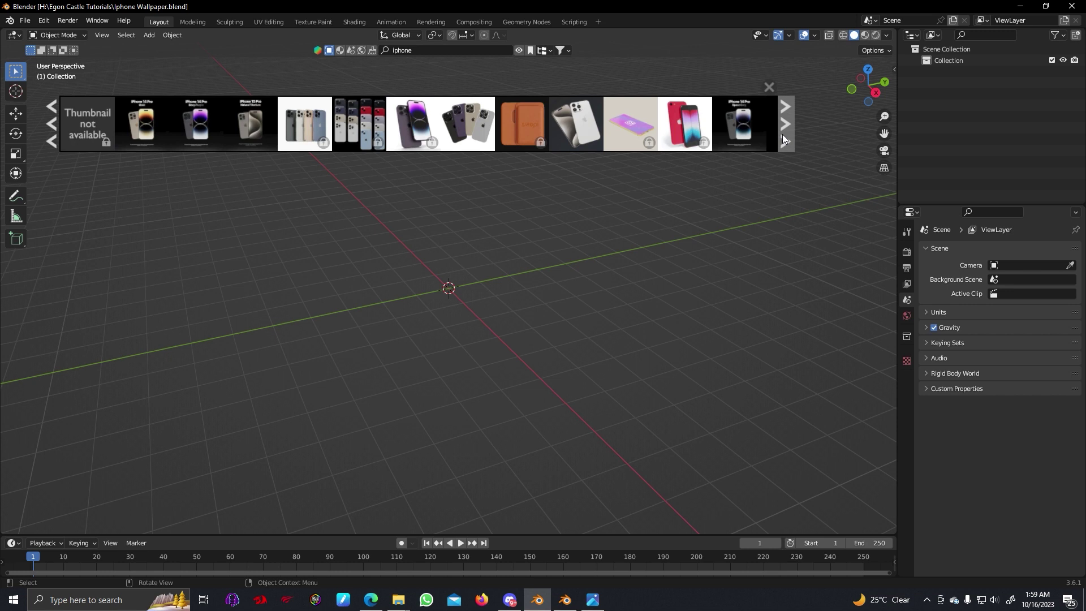
mouse_move(591, 142)
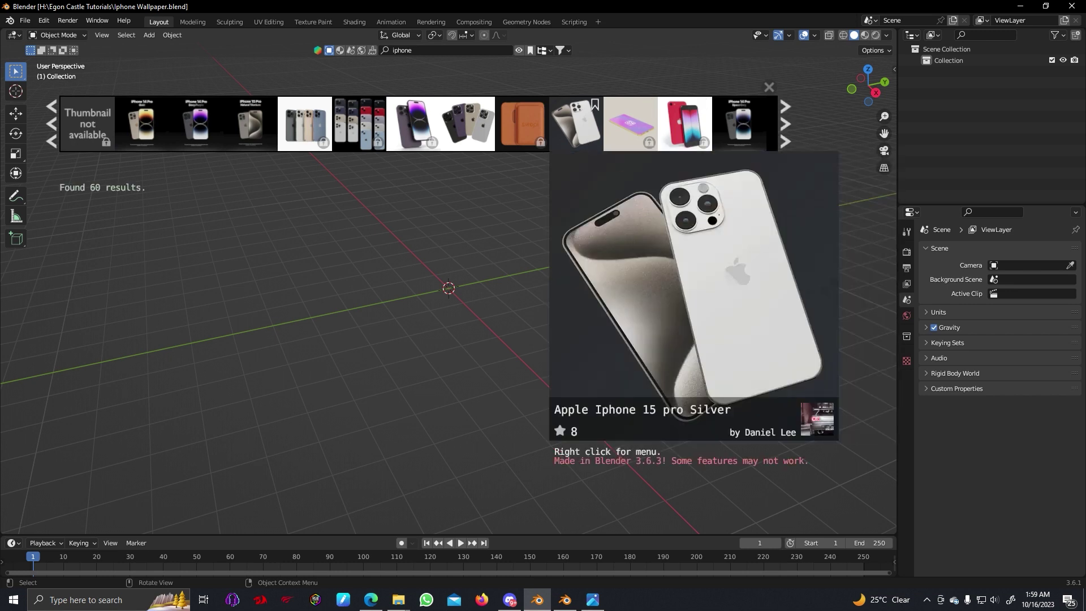
click(590, 141)
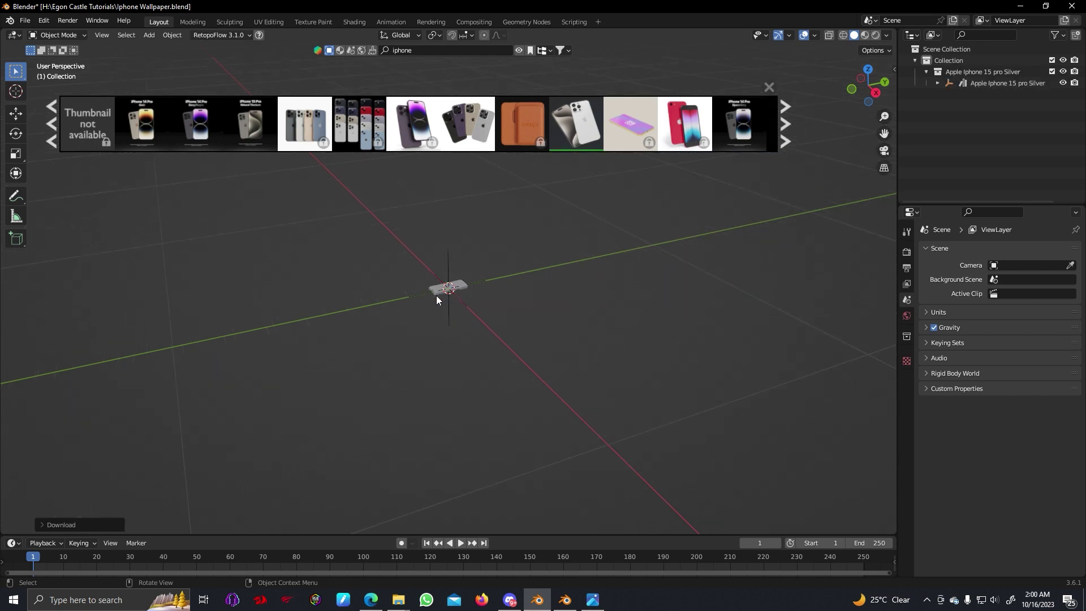
Duplicate the whole phone model and place the copy beside the original, about 0.1 m along the X axis
middle_drag(436, 300, 502, 271)
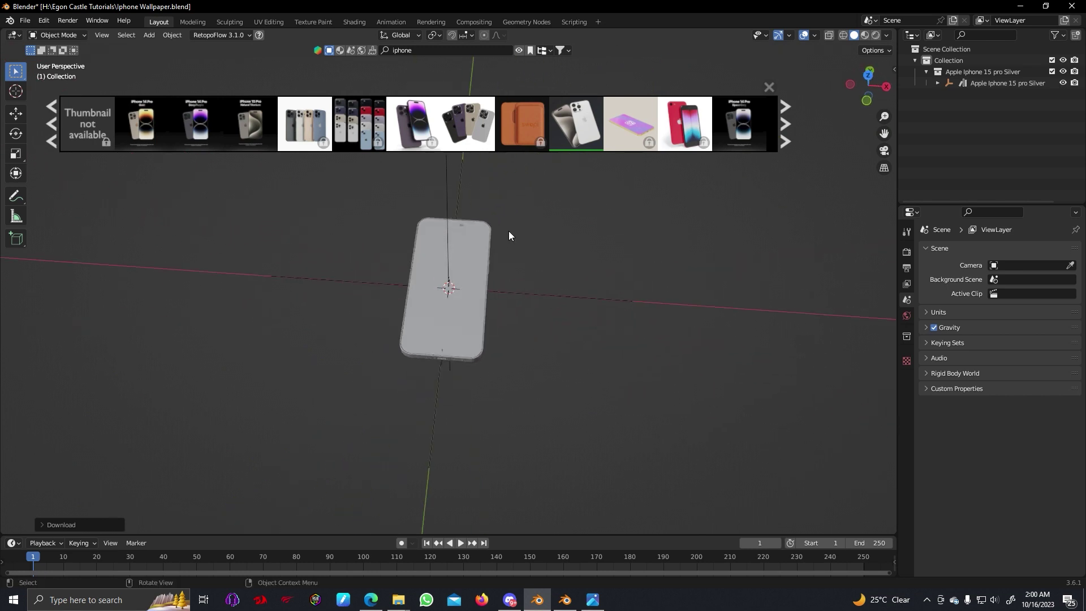
click(482, 284)
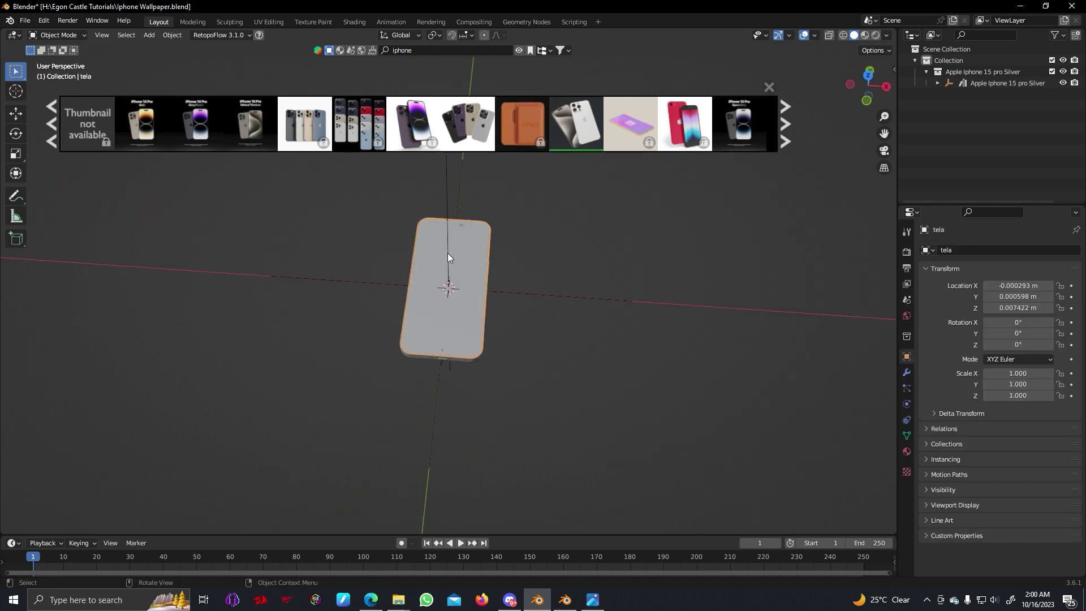
click(456, 286)
key(a)
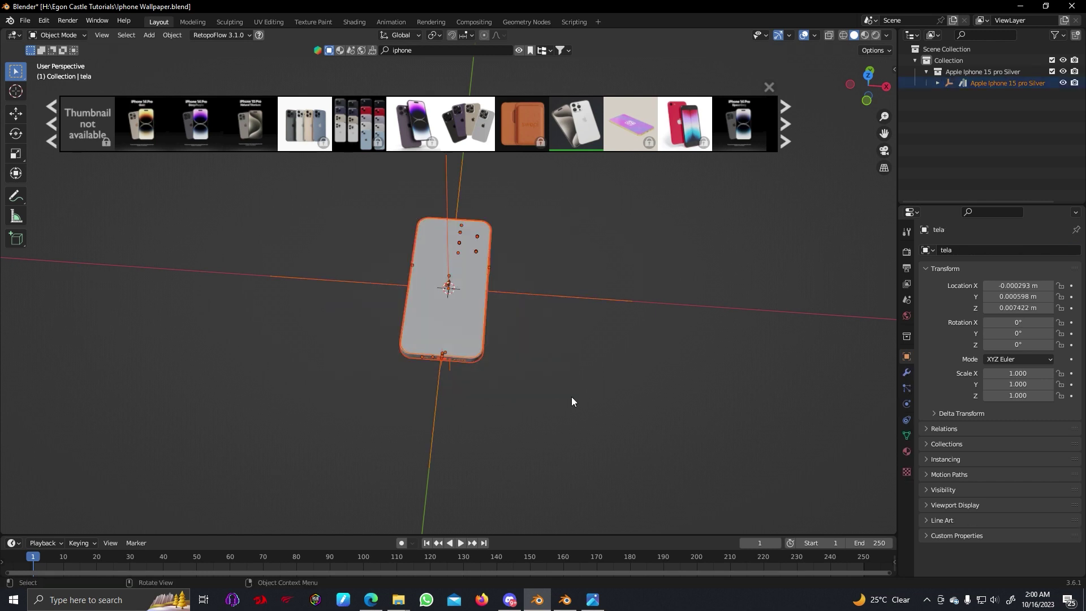
scroll(575, 389, down, 2)
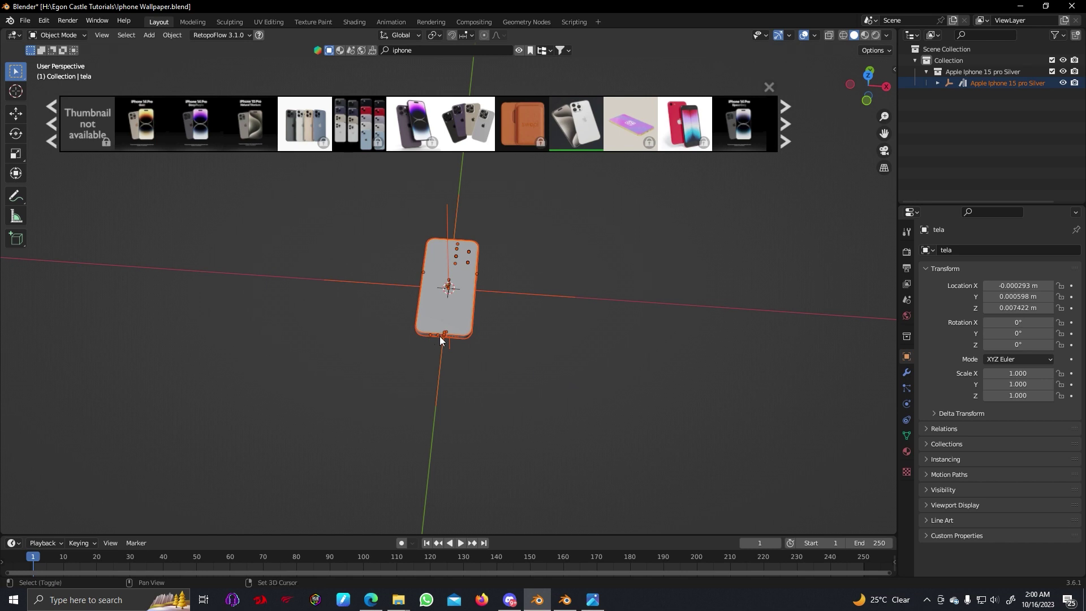
key(shift+d)
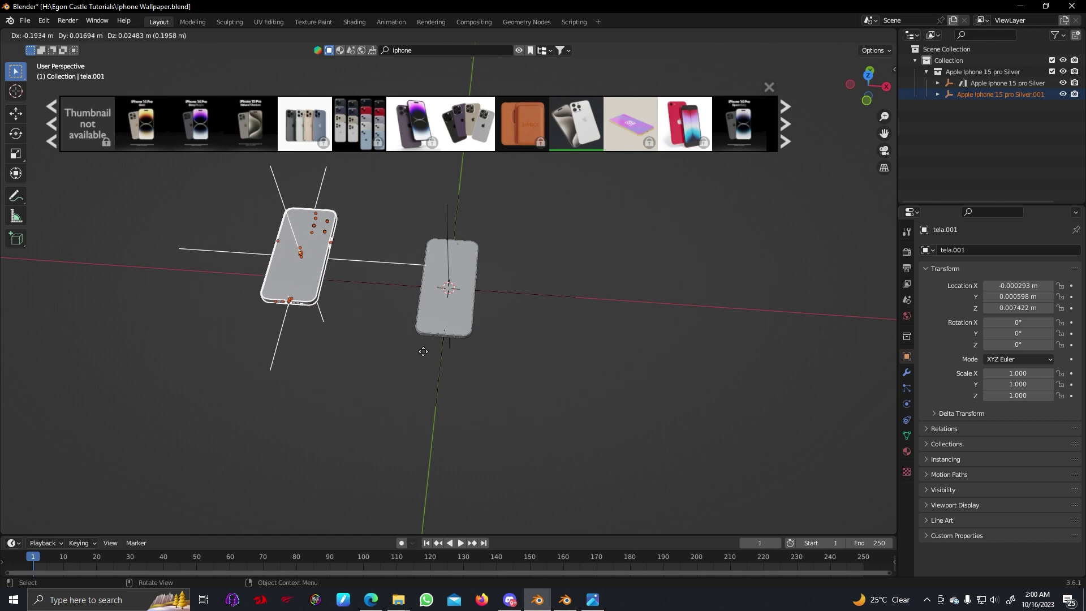
key(y)
key(x)
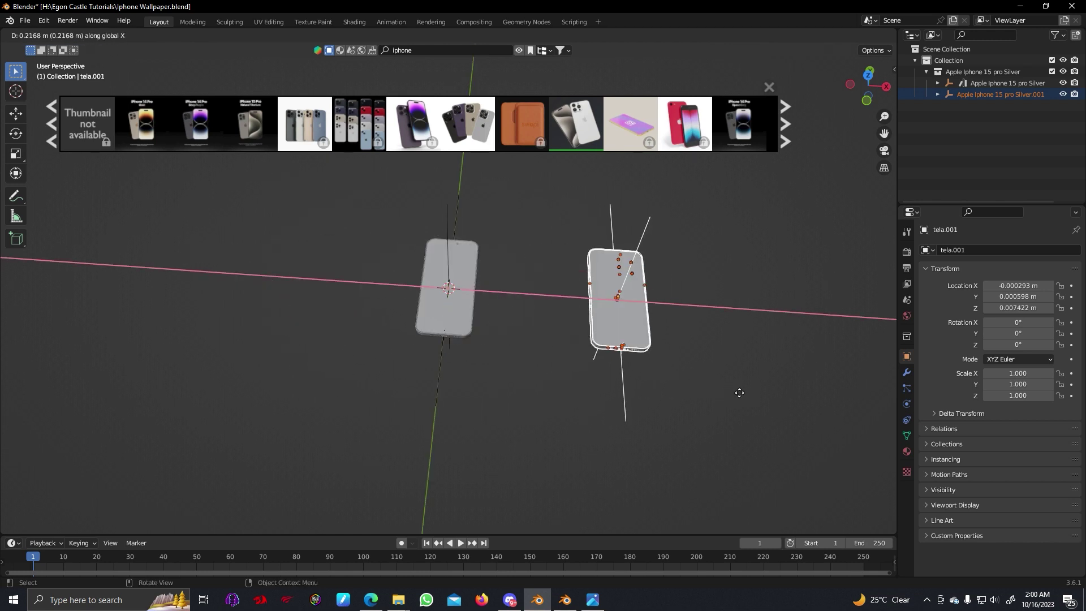
key(y)
key(x)
key(x)
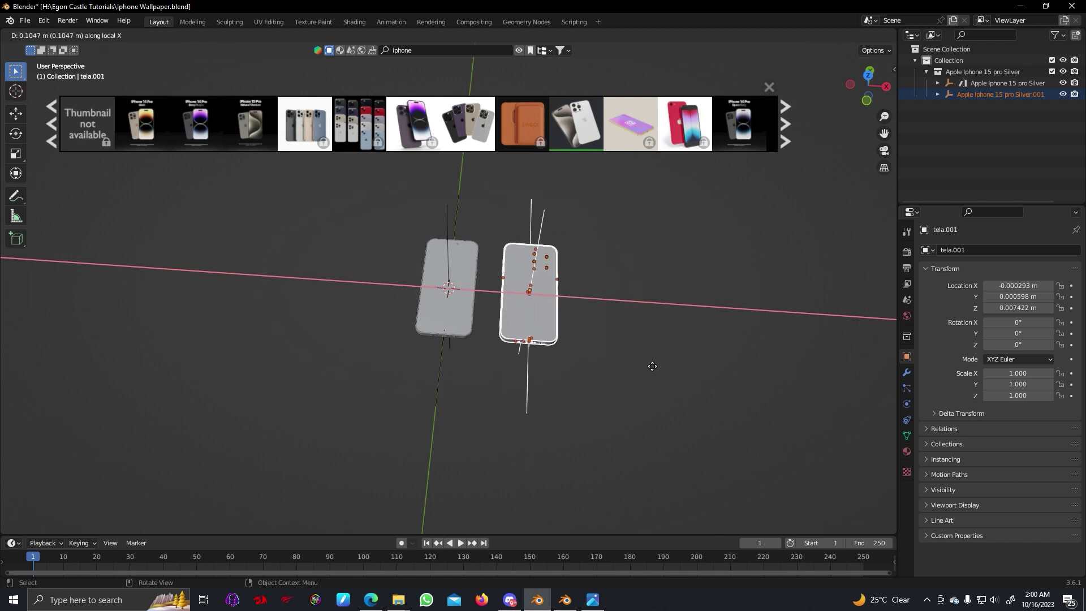
click(640, 363)
Add a cylinder mesh at the scene origin
middle_drag(636, 368, 581, 337)
key(shift+a)
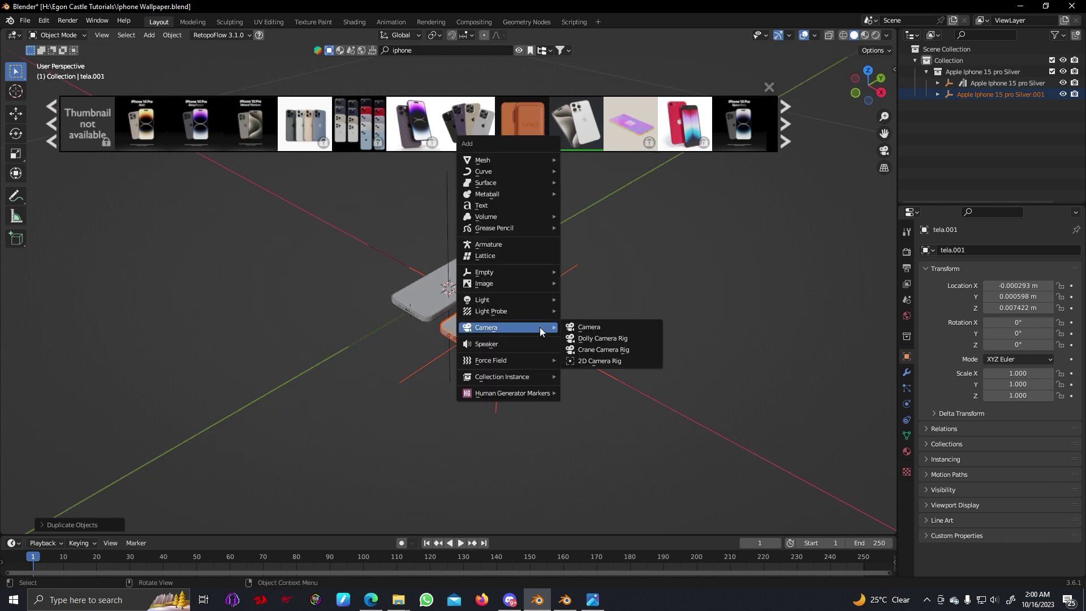
mouse_move(524, 159)
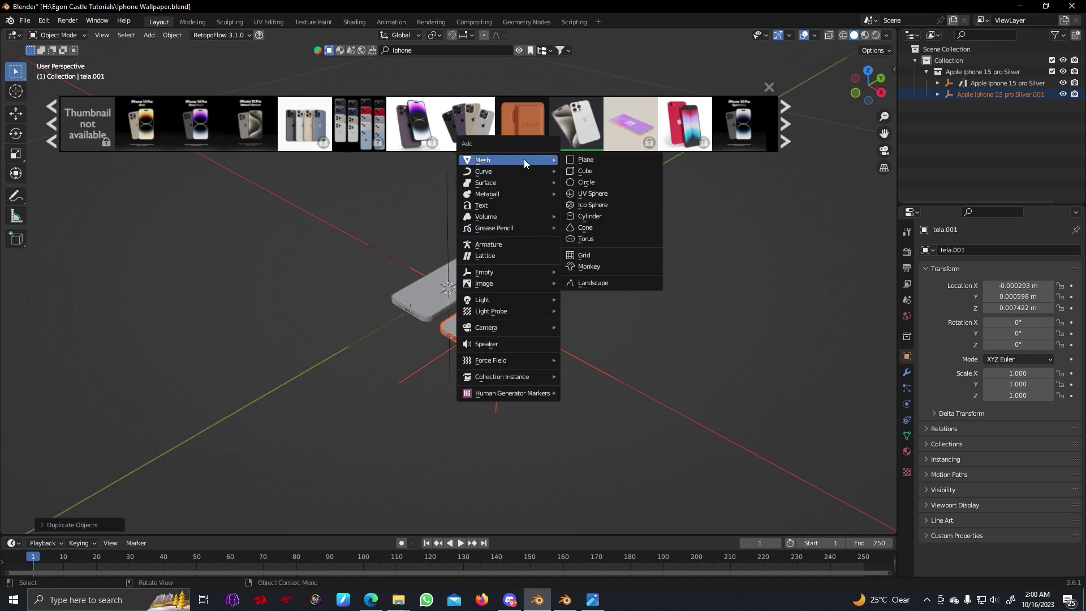
click(591, 215)
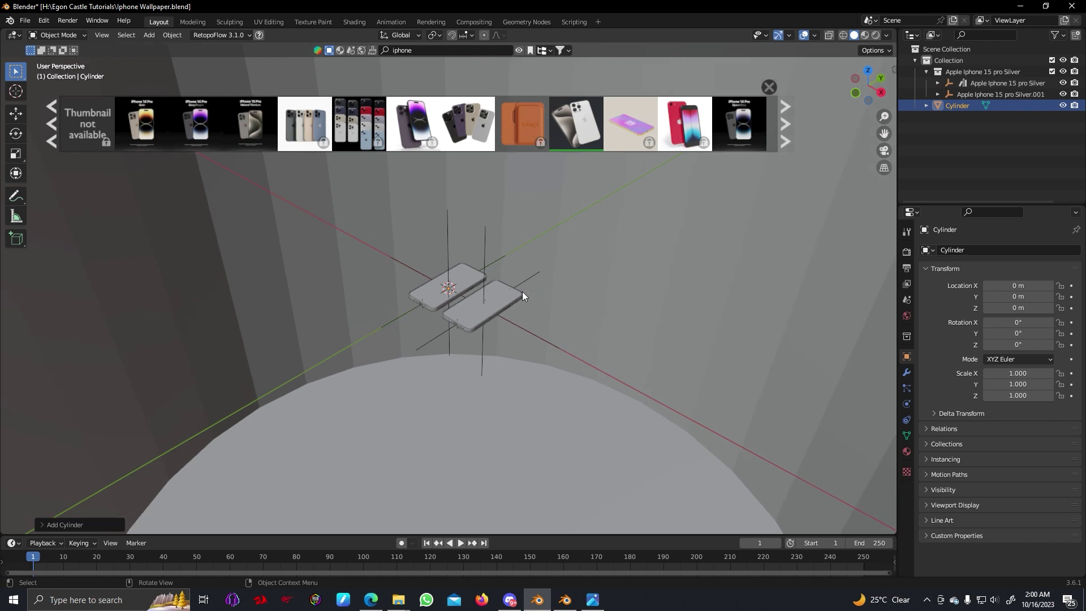
Scale the cylinder along the Z axis to about 0.667 and hide the BlenderKit asset results
scroll(521, 290, up, 3)
scroll(524, 291, down, 5)
middle_drag(525, 290, 510, 266)
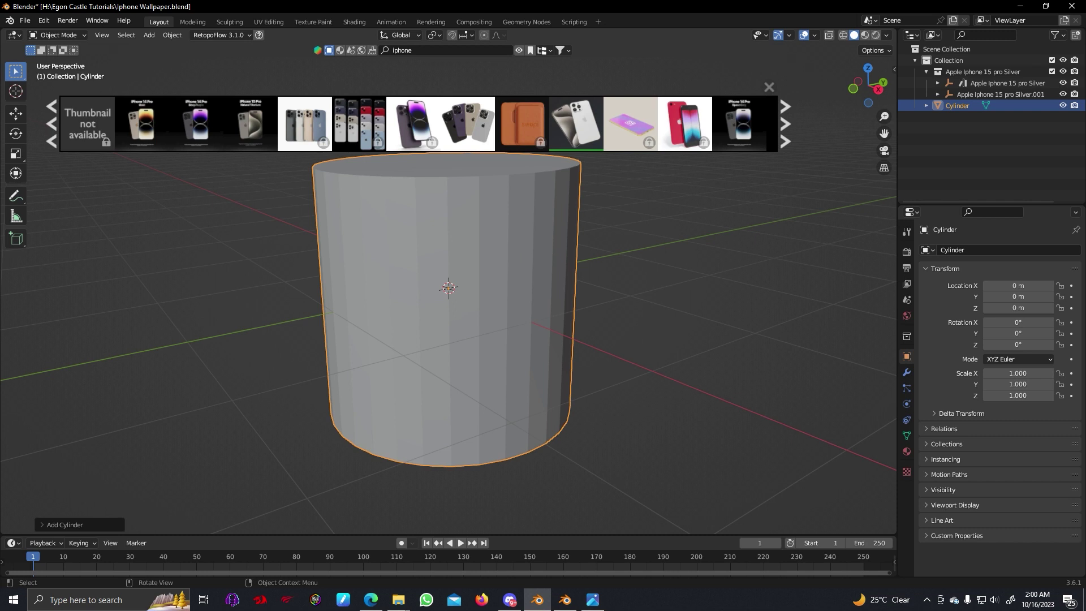
key(s)
key(z)
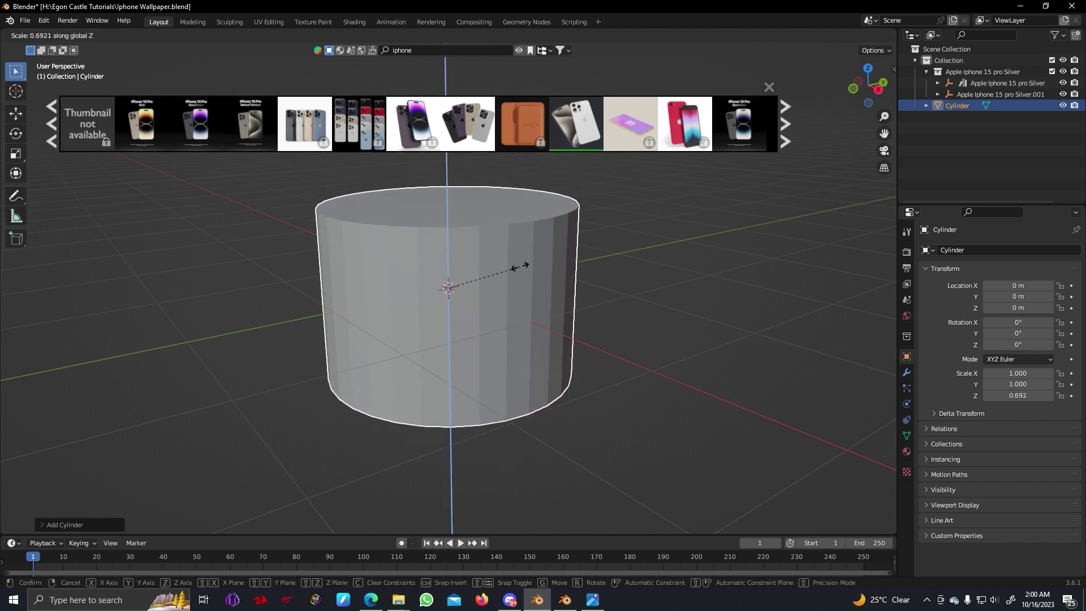
click(517, 266)
shift+middle_drag(591, 244, 586, 319)
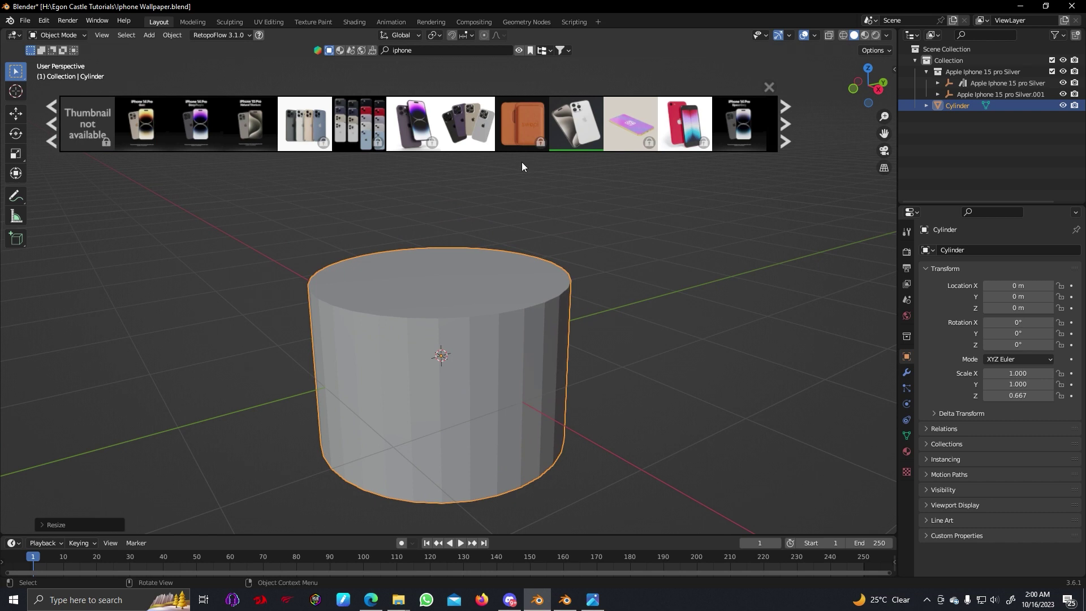
click(521, 51)
Add both phones to the cylinder selection and move everything about -0.042 m along the X axis
scroll(523, 334, up, 10)
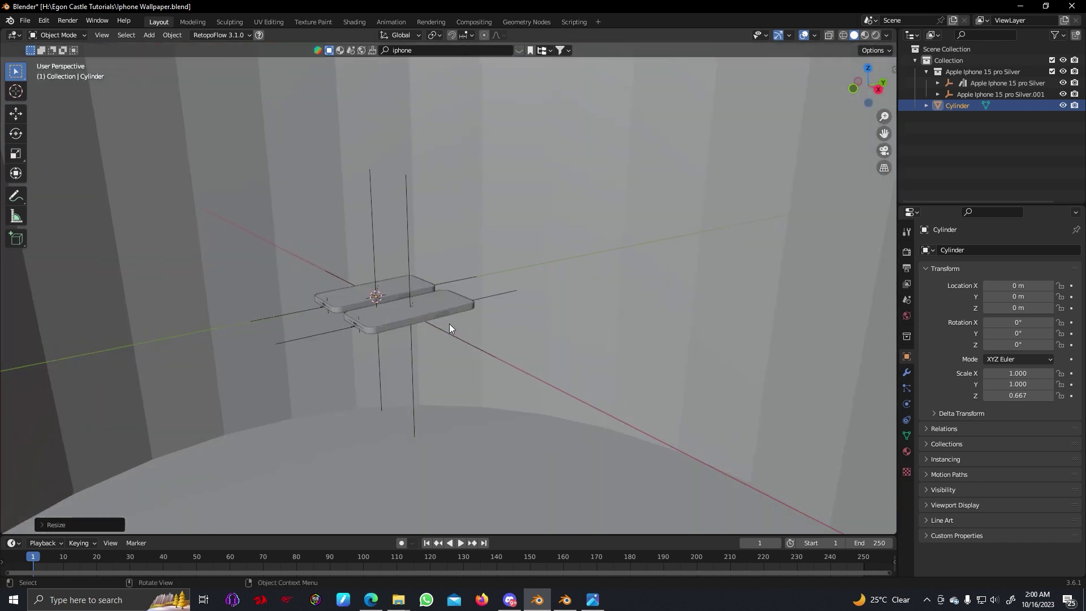
middle_drag(449, 323, 526, 339)
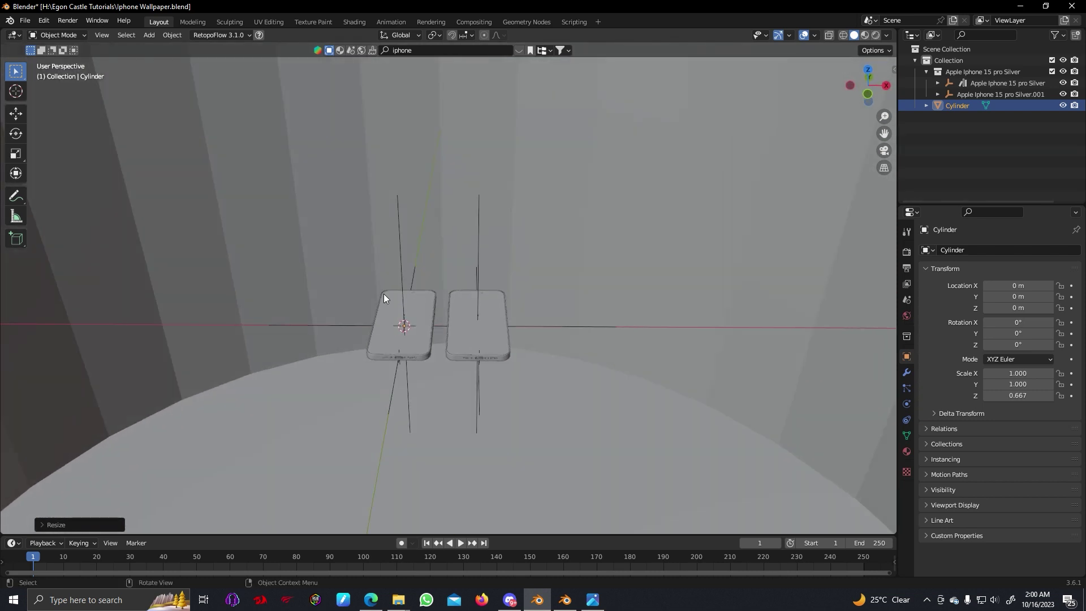
click(403, 263)
shift+click(484, 262)
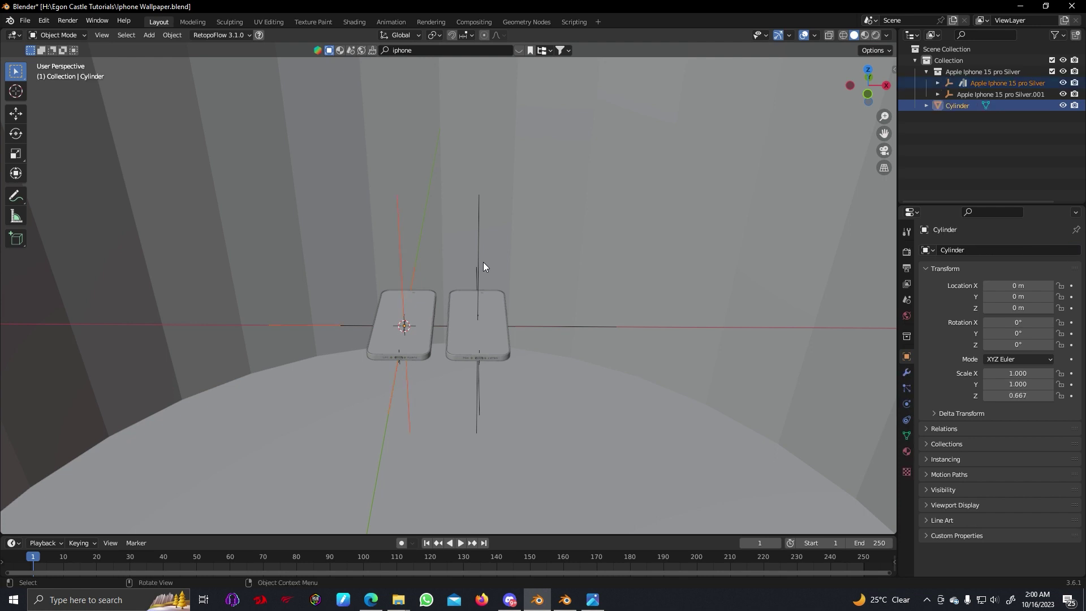
shift+click(479, 260)
scroll(475, 271, up, 4)
middle_drag(471, 291, 333, 255)
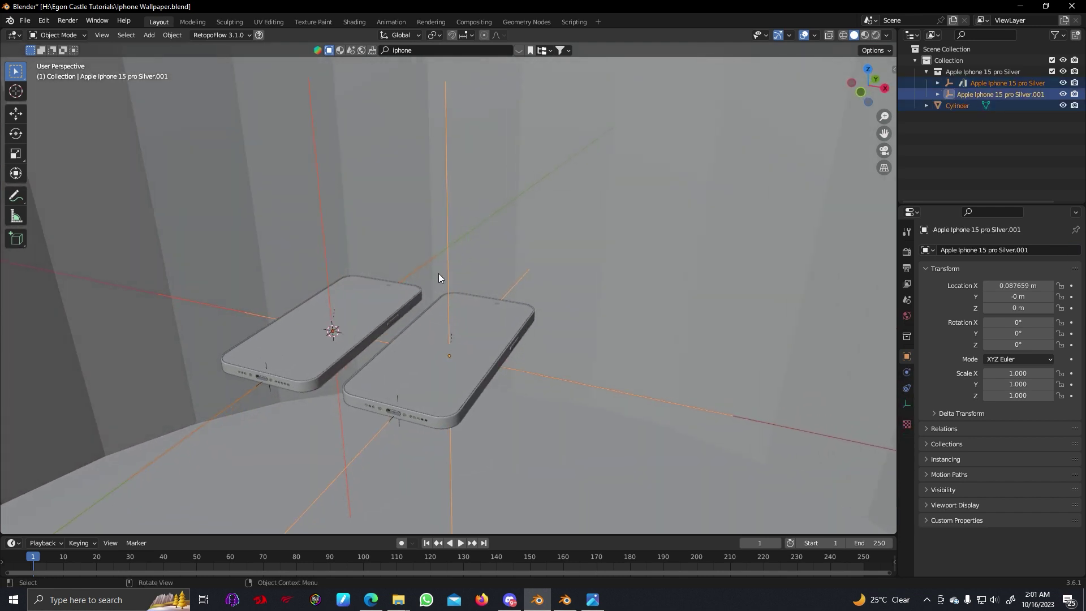
scroll(429, 281, down, 3)
middle_drag(432, 281, 453, 287)
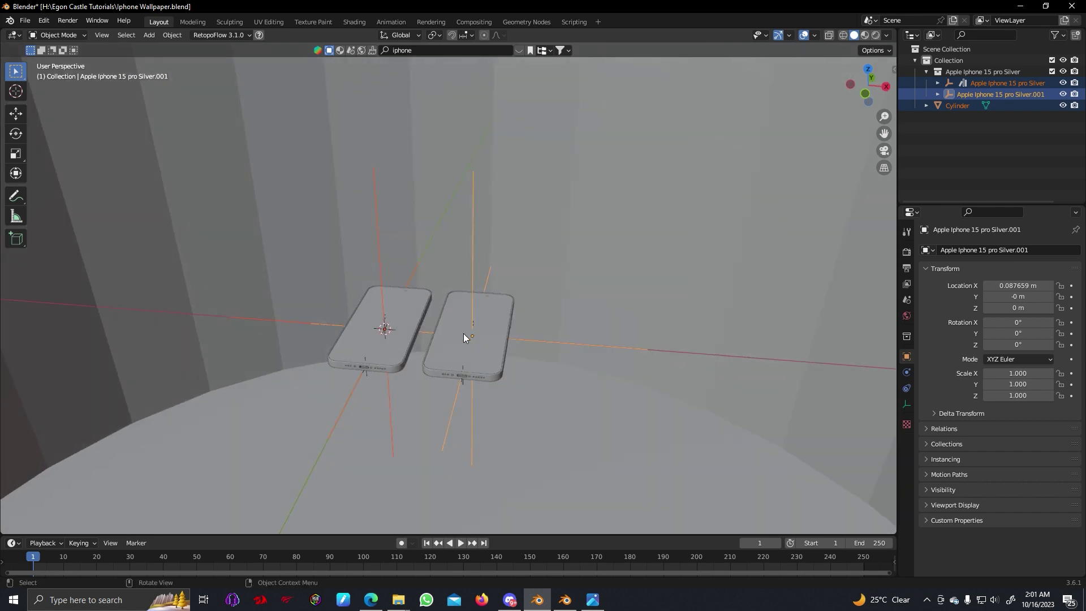
key(g)
key(x)
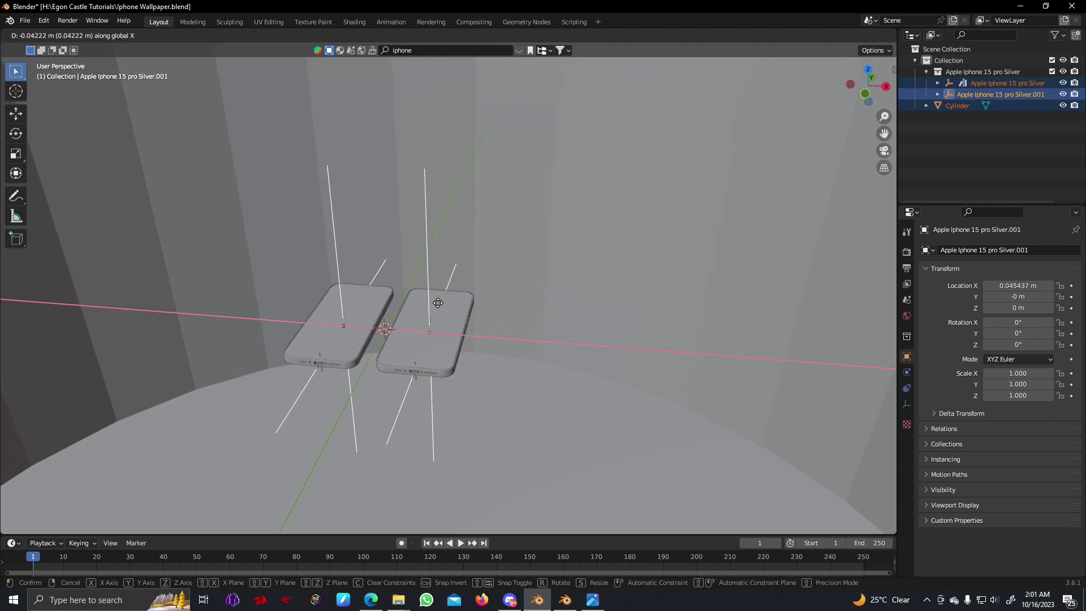
click(437, 303)
middle_drag(438, 303, 352, 298)
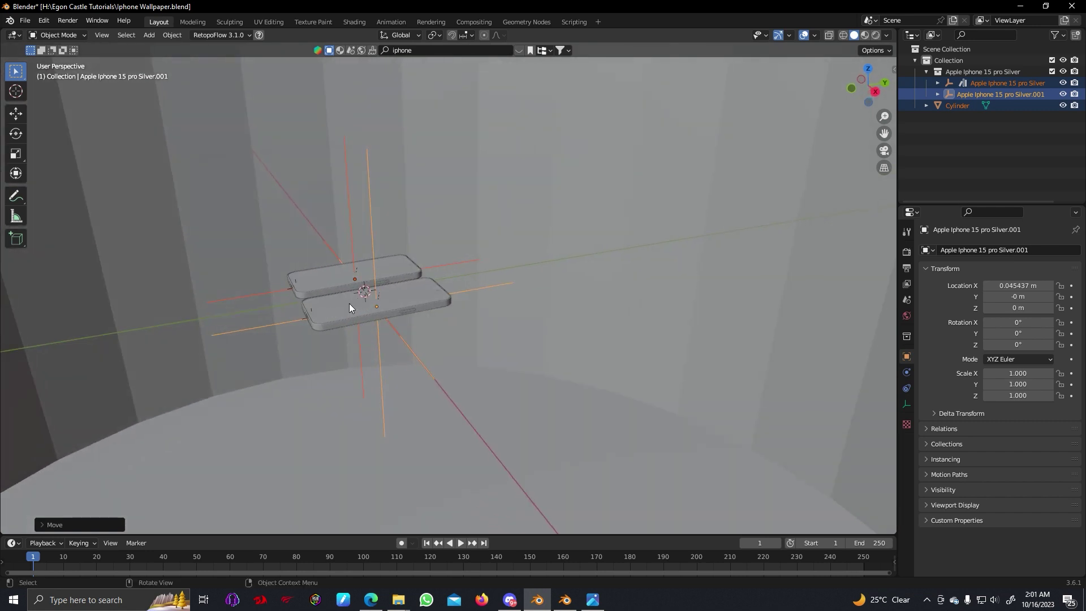
key(r)
key(z)
key(x)
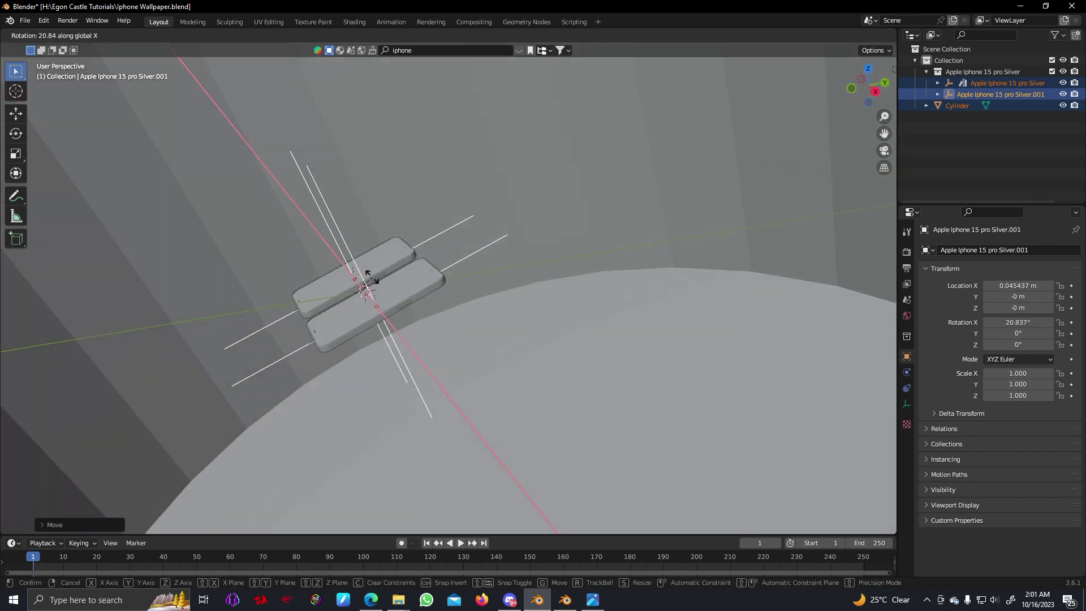
key(Escape)
Select only the two phone models and rotate them together 90° about the X axis so they stand upright
click(495, 259)
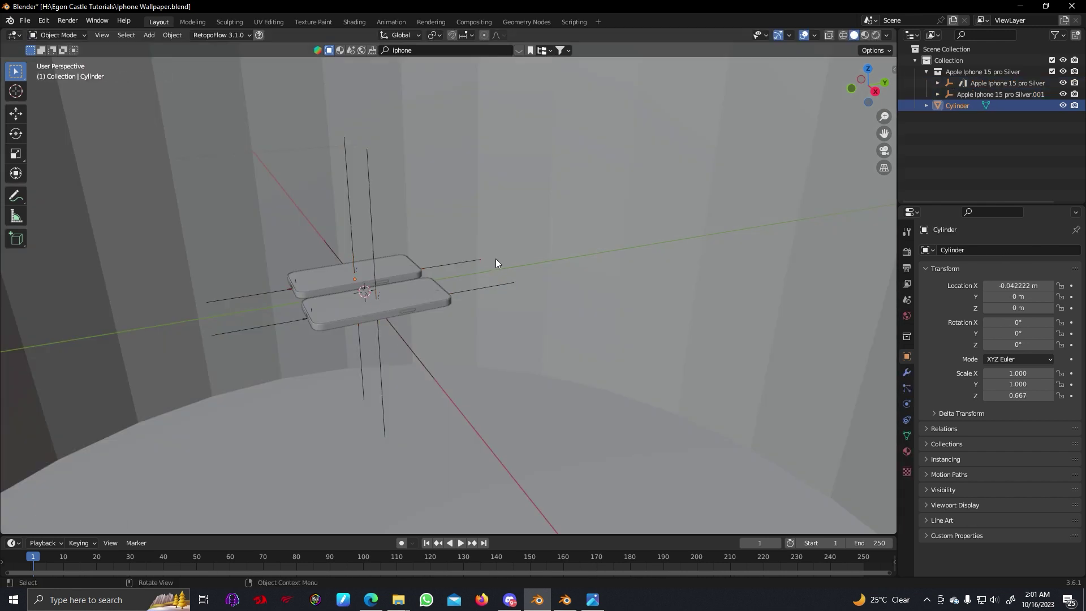
click(351, 226)
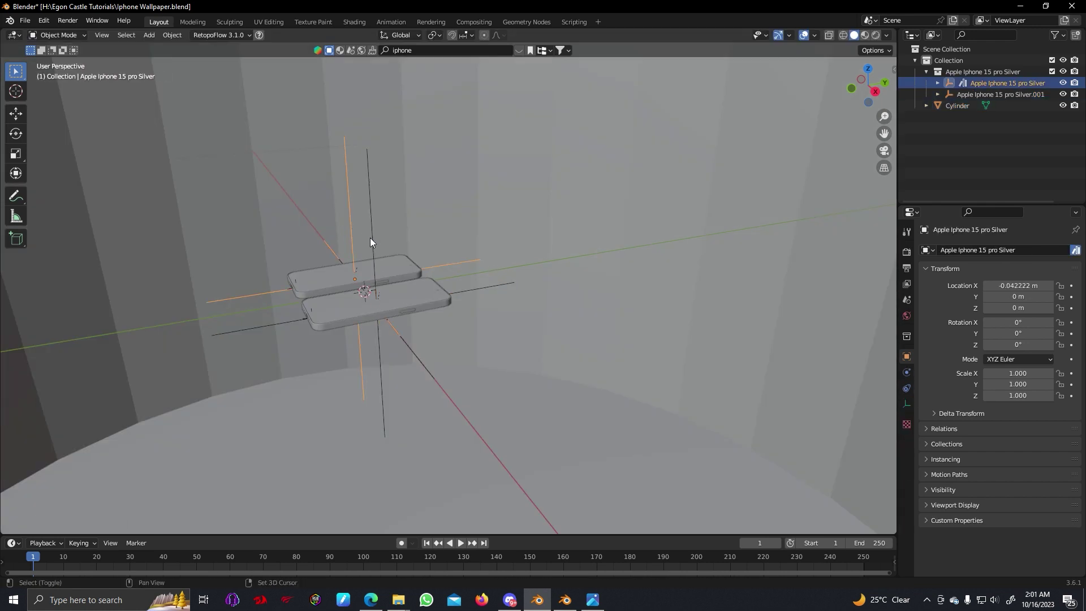
shift+click(370, 238)
click(371, 238)
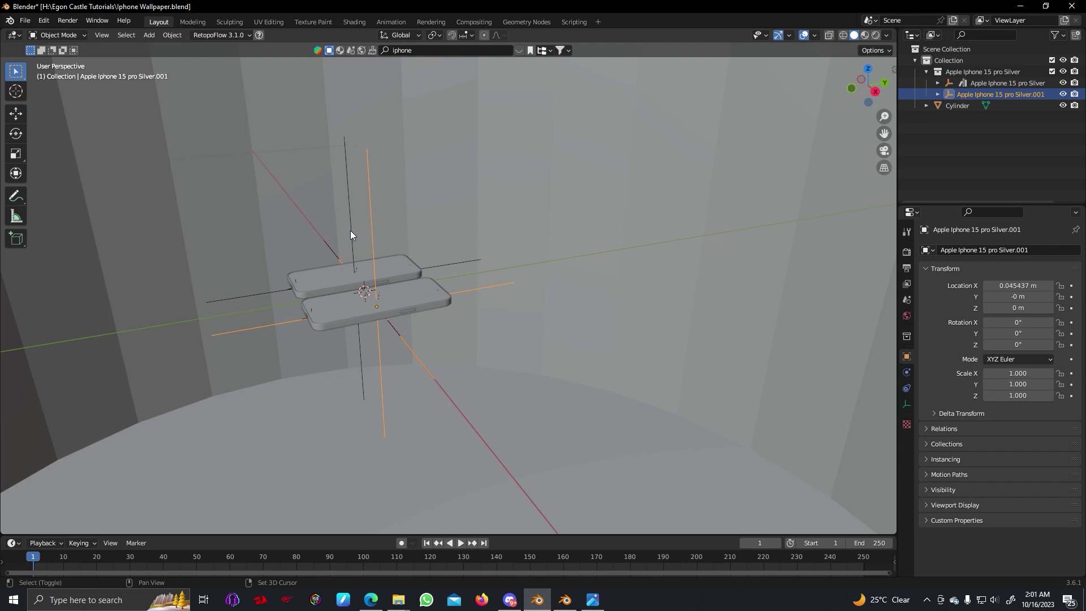
shift+click(352, 231)
key(r)
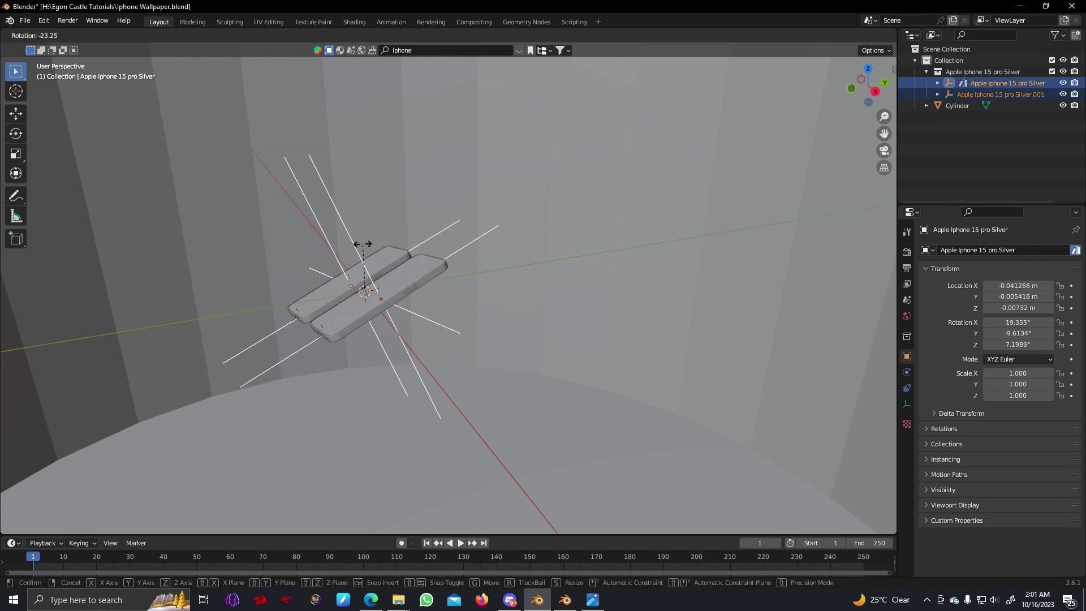
key(x)
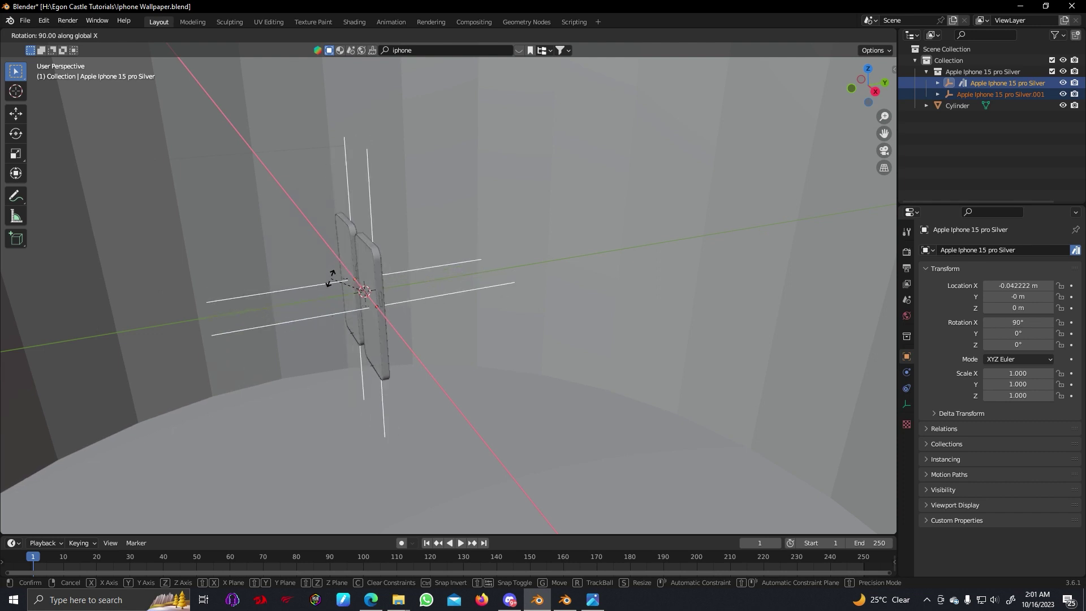
click(328, 275)
middle_drag(351, 287, 411, 278)
scroll(407, 276, down, 2)
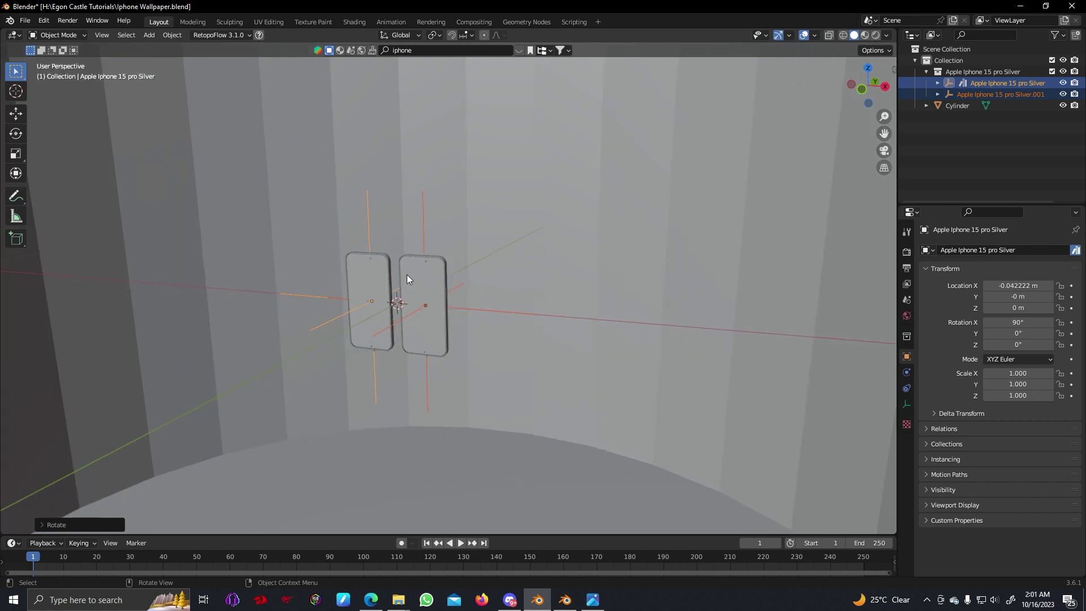
Search the add-ons preferences for "camera", check the Add Camera Rigs add-on, and close the preferences
key(shift+a)
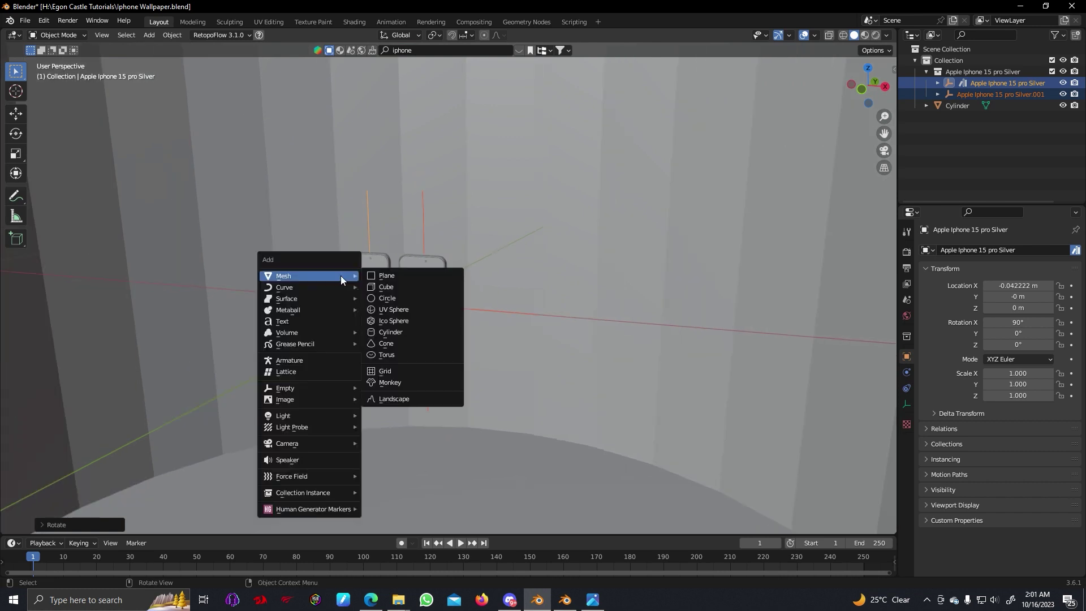
mouse_move(345, 449)
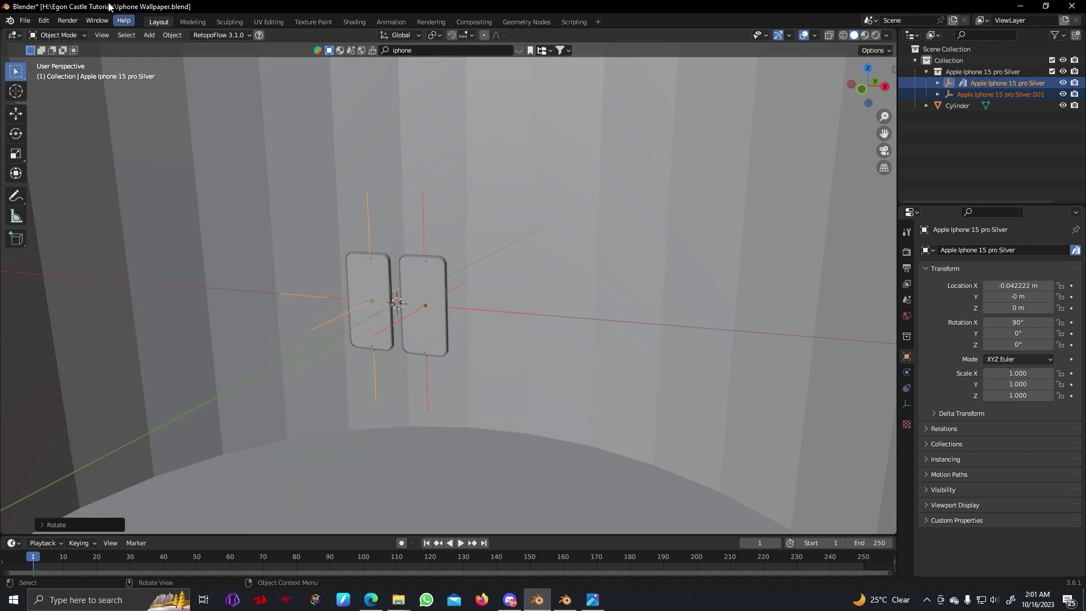
click(45, 21)
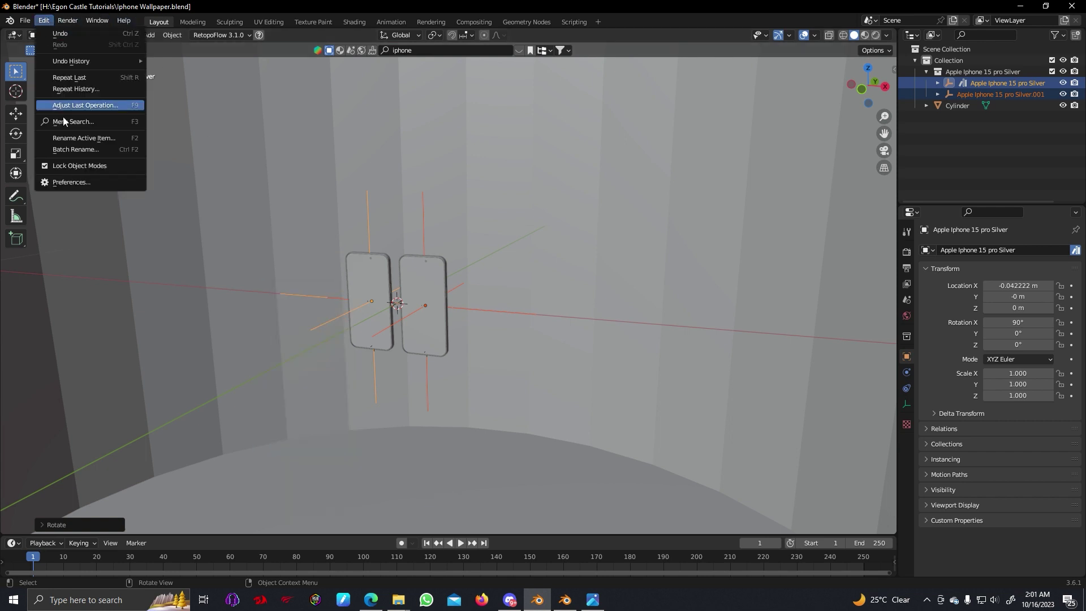
click(66, 182)
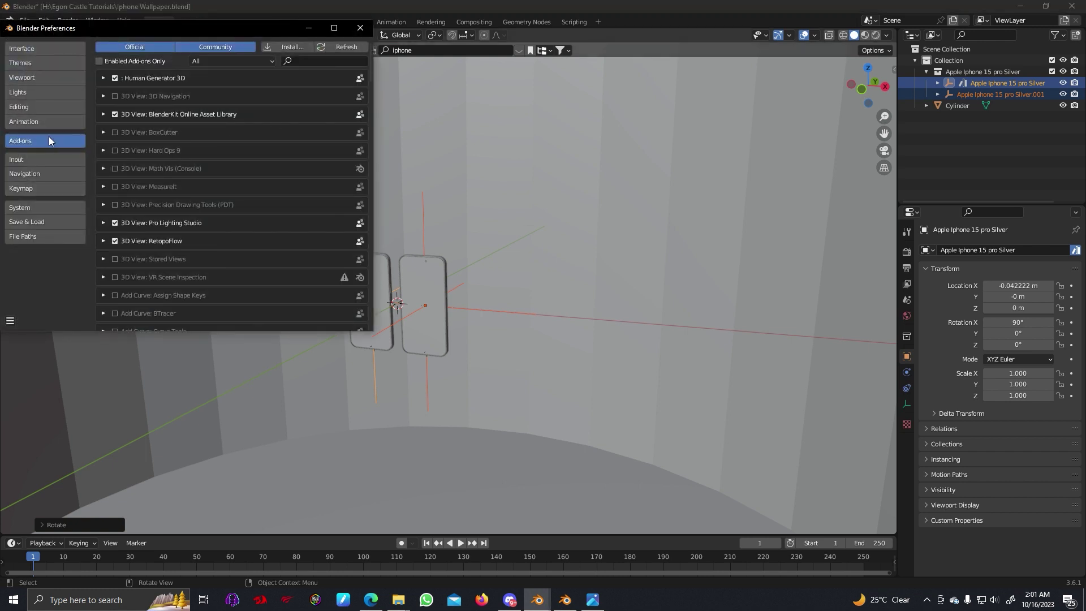
click(304, 61)
text(camera)
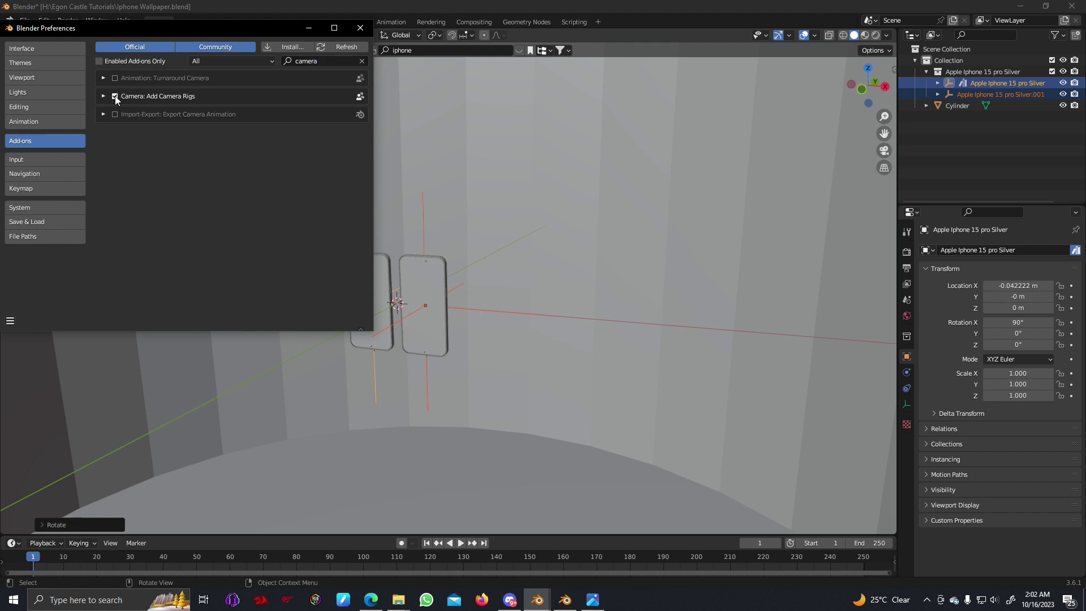
click(360, 29)
Add a crane camera rig at the scene origin
key(z)
key(shift+a)
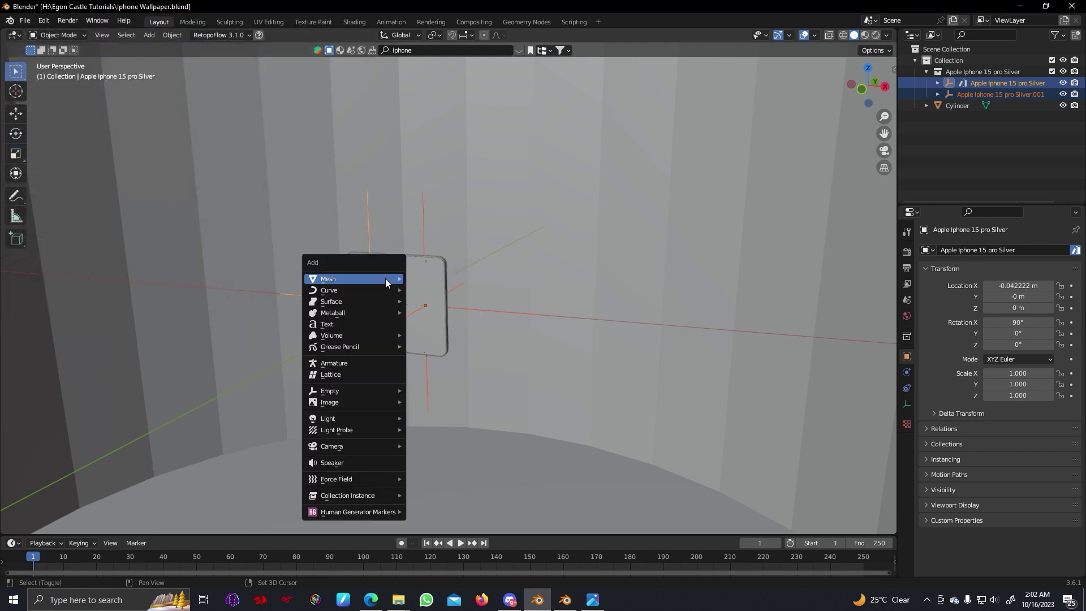
mouse_move(394, 427)
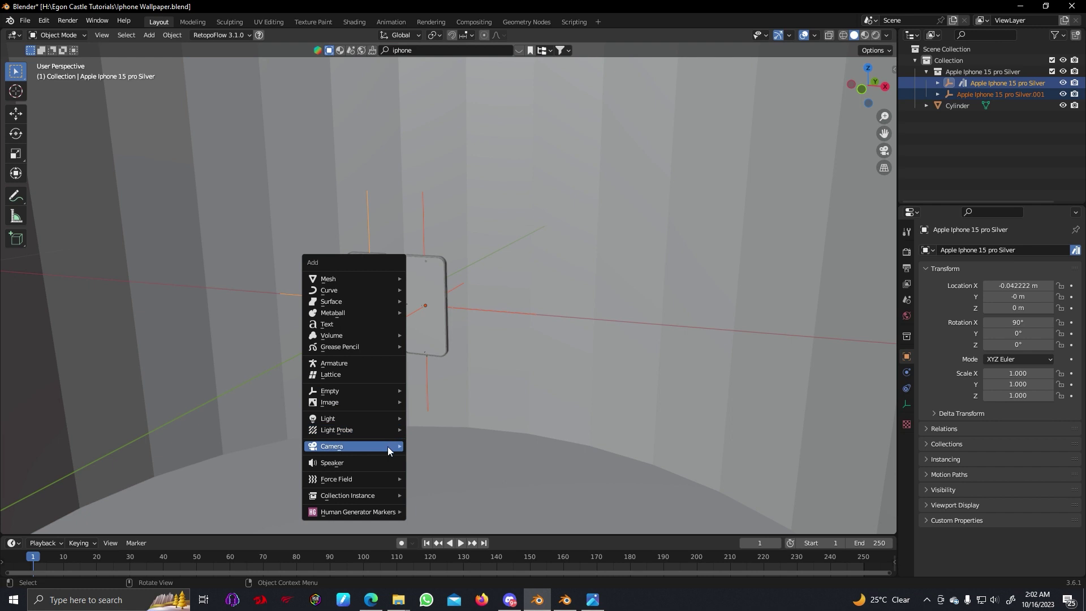
mouse_move(390, 446)
click(452, 469)
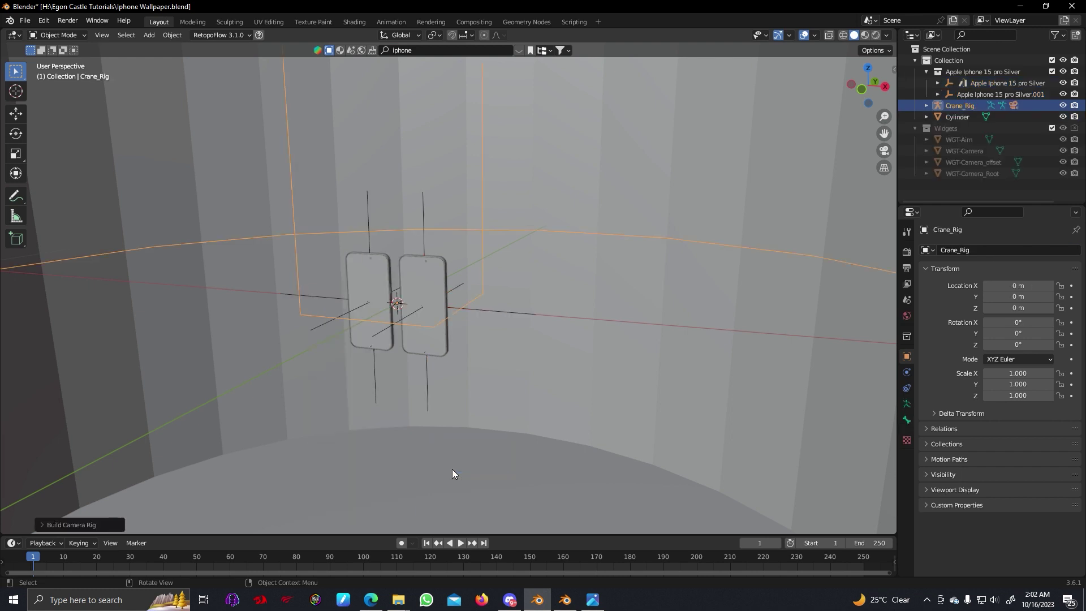
Scale the crane camera rig down uniformly to about 0.09 of its size
middle_drag(430, 405, 391, 412)
scroll(388, 411, up, 8)
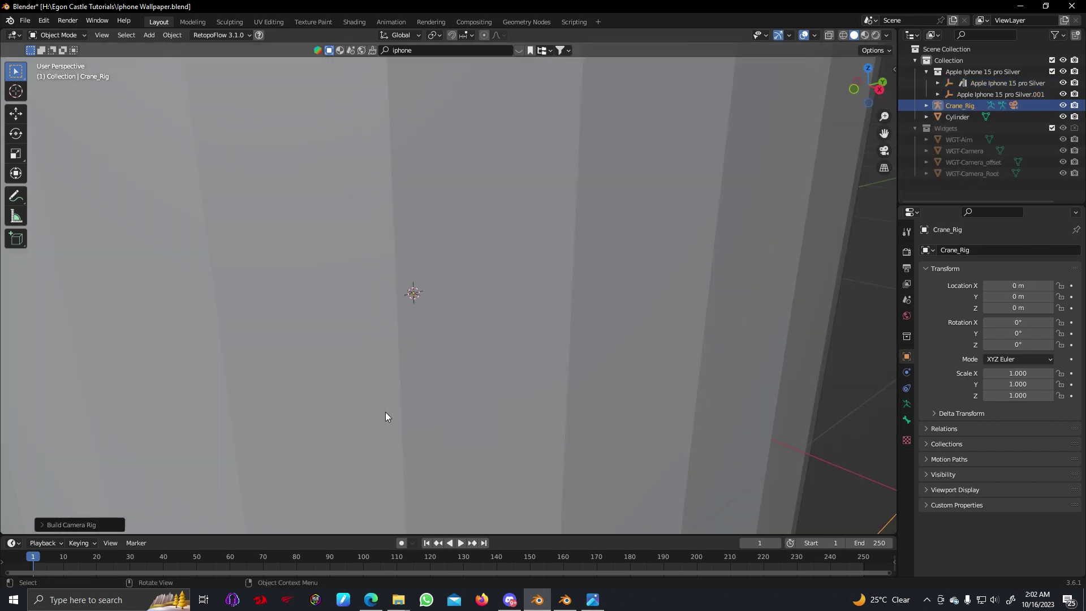
scroll(386, 415, down, 10)
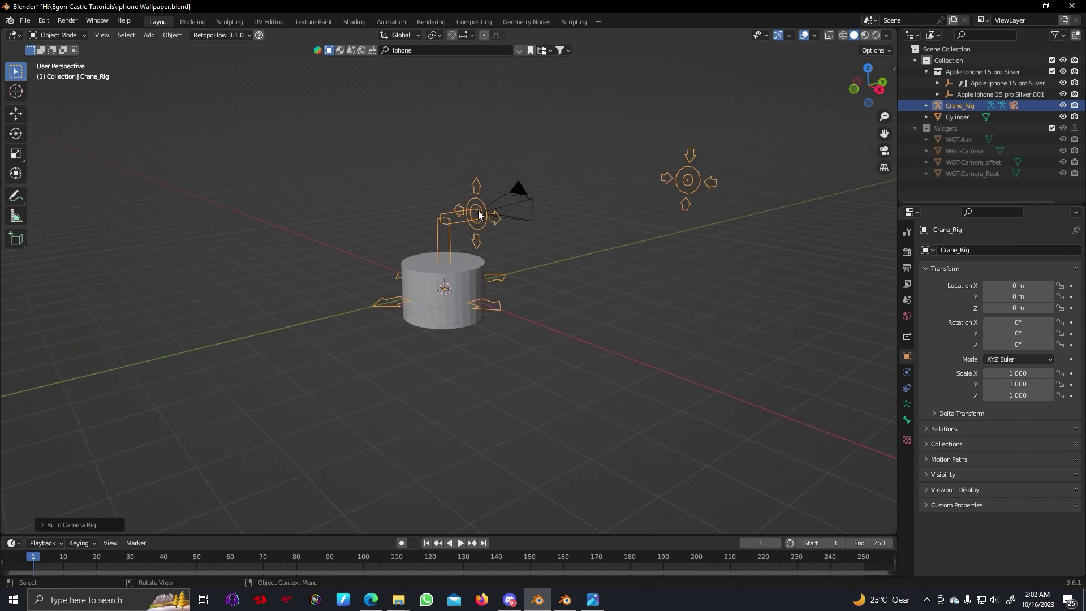
middle_drag(490, 209, 463, 261)
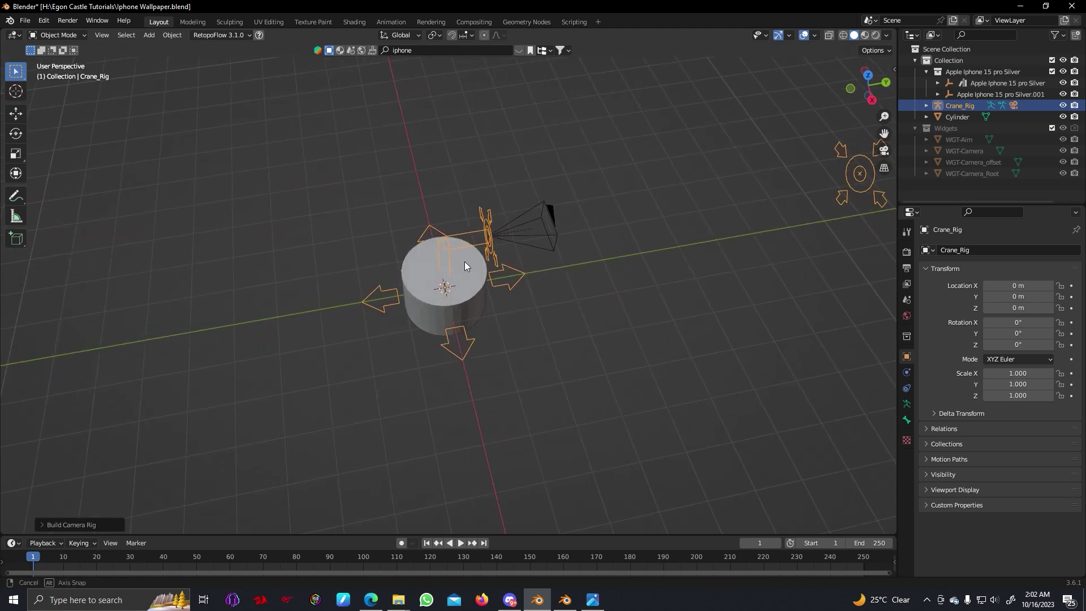
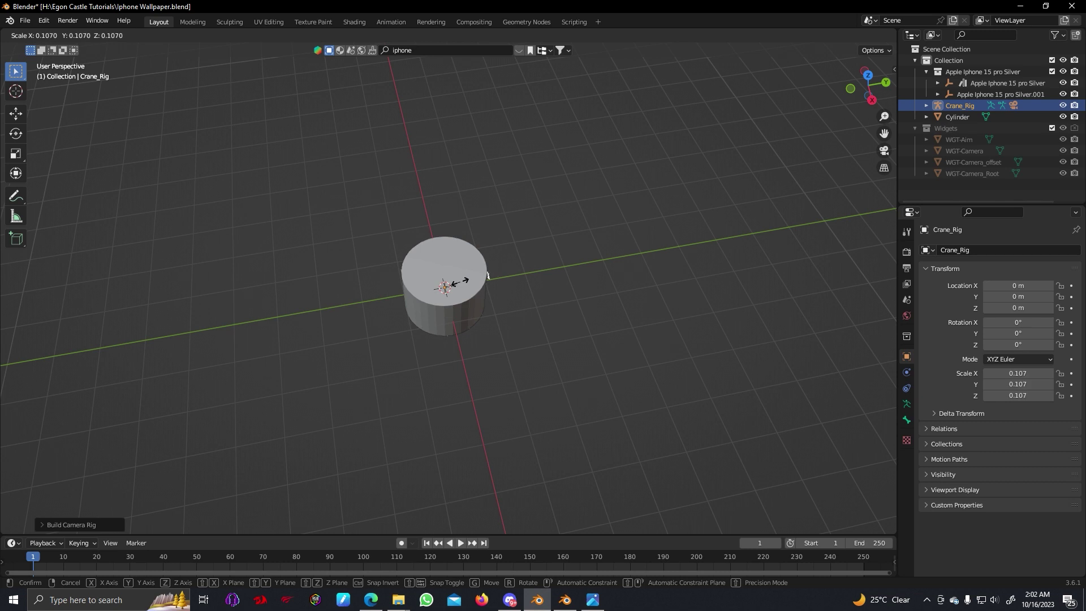
click(458, 286)
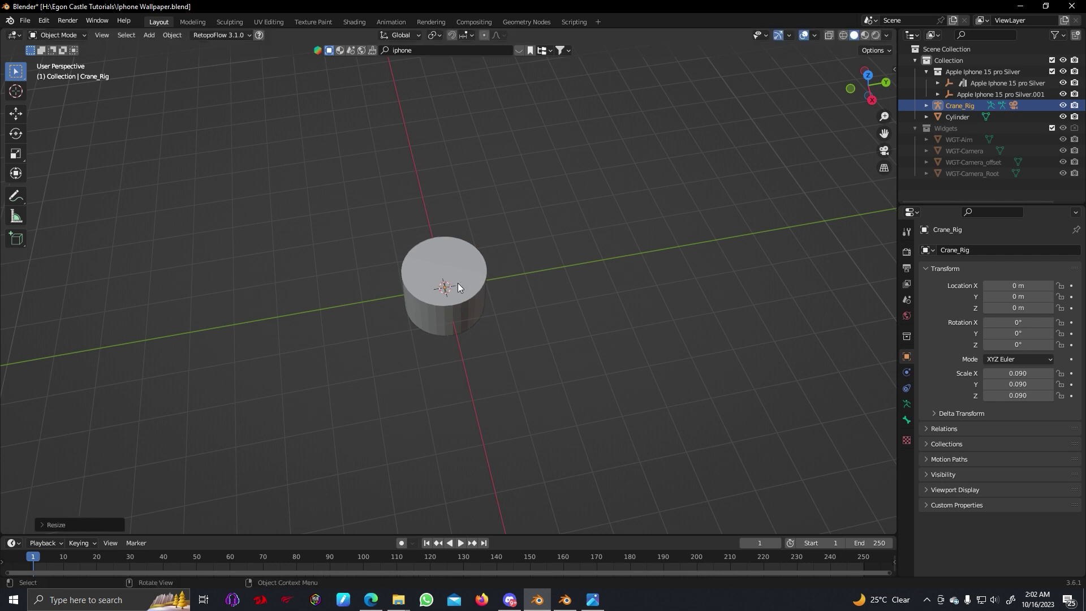
Select the cylinder that surrounds the phones and the camera rig
scroll(453, 286, up, 10)
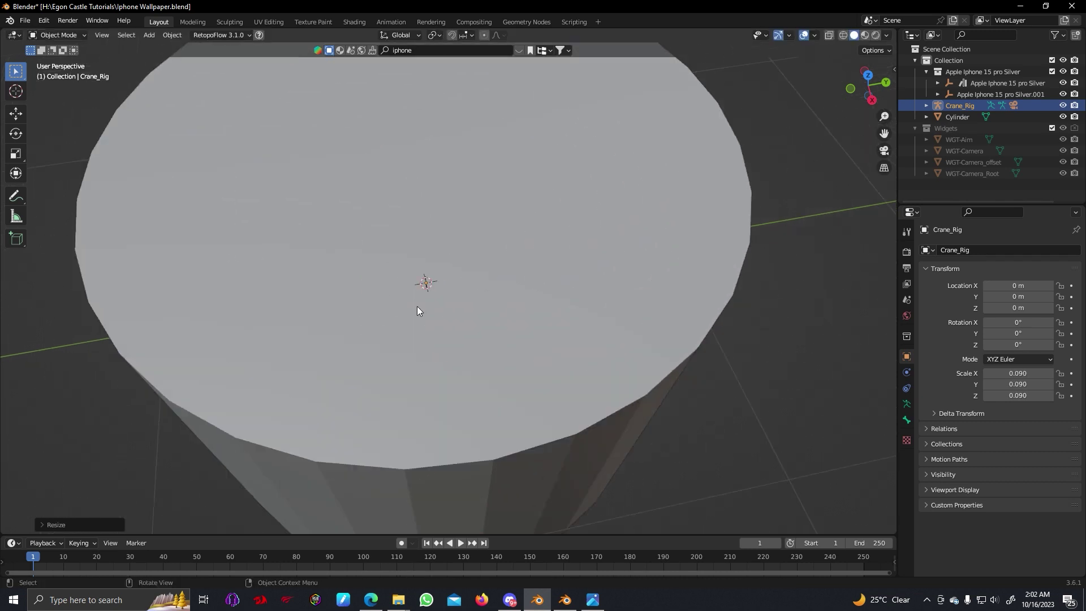
scroll(417, 308, up, 3)
scroll(416, 304, down, 5)
mouse_move(416, 304)
middle_down()
mouse_move(477, 269)
mouse_move(431, 295)
middle_up()
scroll(446, 280, up, 5)
scroll(432, 293, down, 5)
scroll(477, 269, up, 5)
scroll(473, 270, down, 5)
click(432, 301)
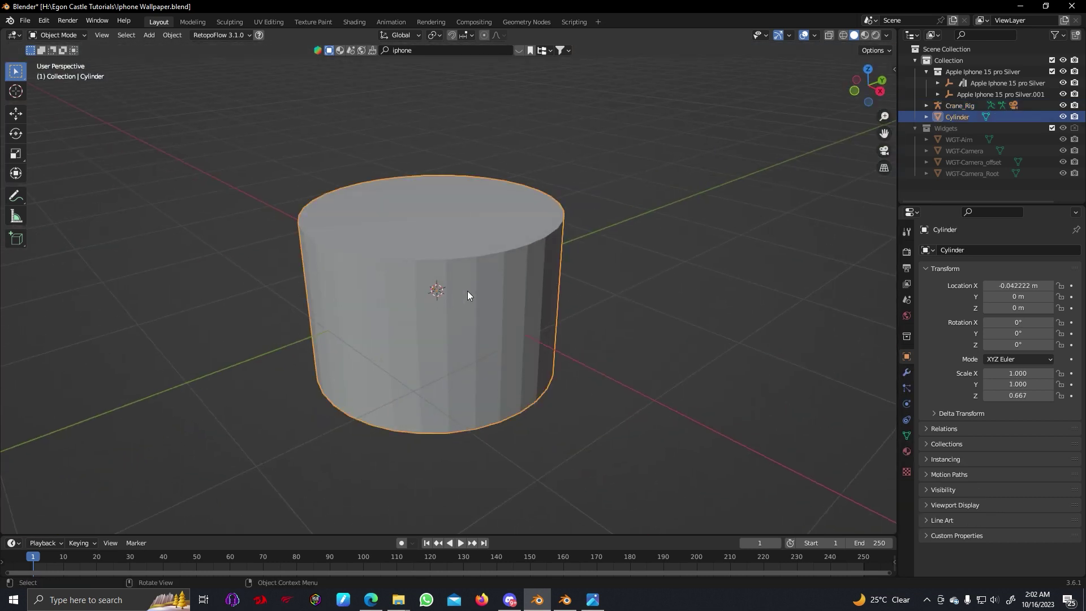
key(s)
key(z)
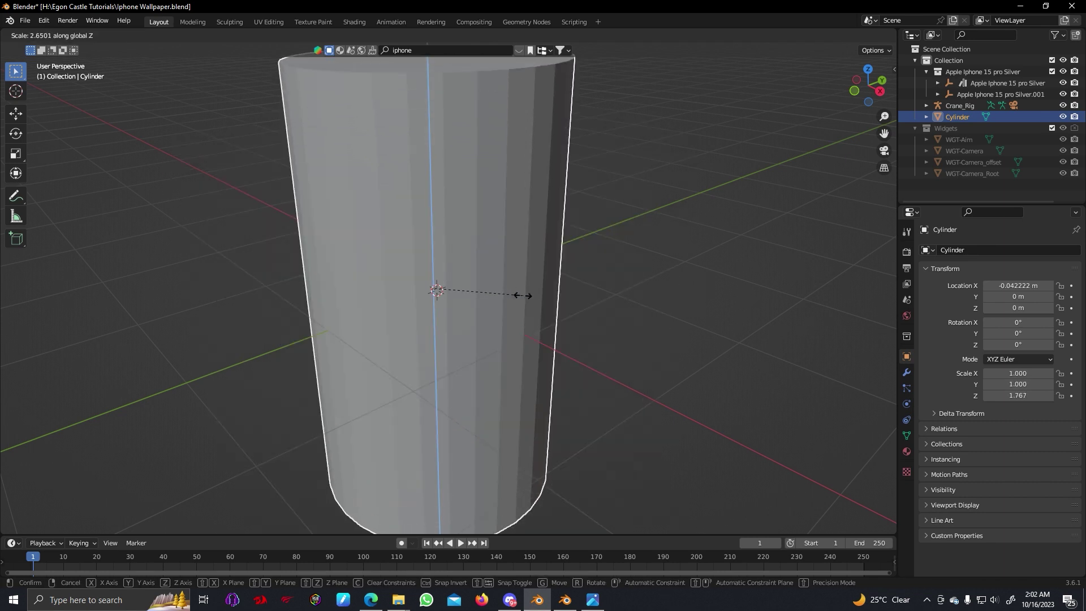
key(Escape)
Scale the cylinder up uniformly by a factor of 3
key(s)
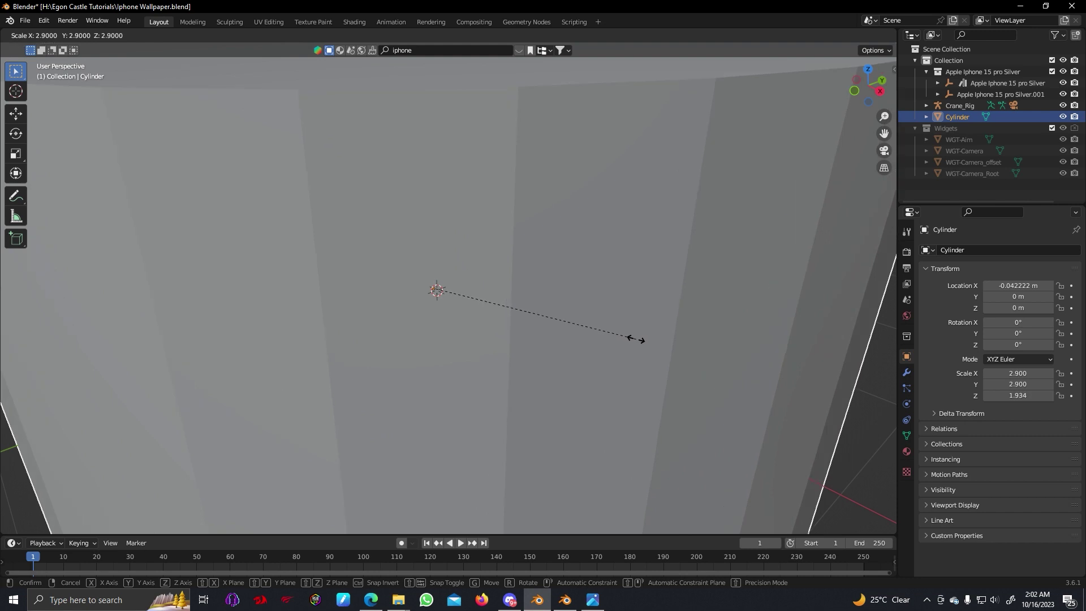
click(643, 339)
scroll(569, 361, down, 4)
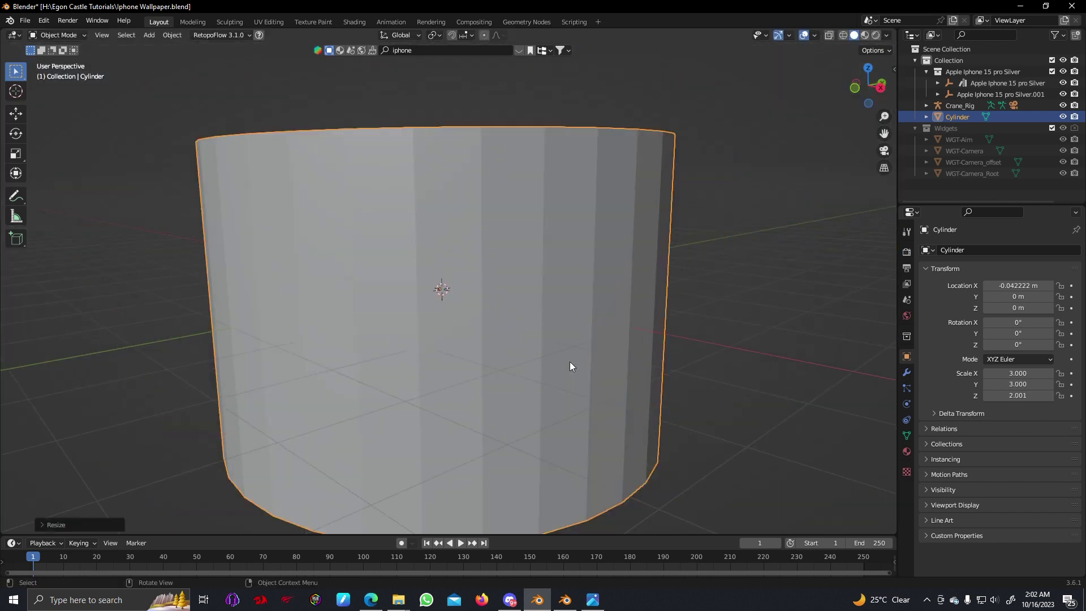
Select the crane camera rig inside the cylinder
scroll(569, 361, down, 2)
middle_drag(569, 361, 463, 350)
scroll(544, 378, up, 8)
scroll(544, 379, down, 5)
scroll(467, 415, down, 5)
scroll(585, 393, up, 5)
scroll(582, 392, down, 5)
click(463, 350)
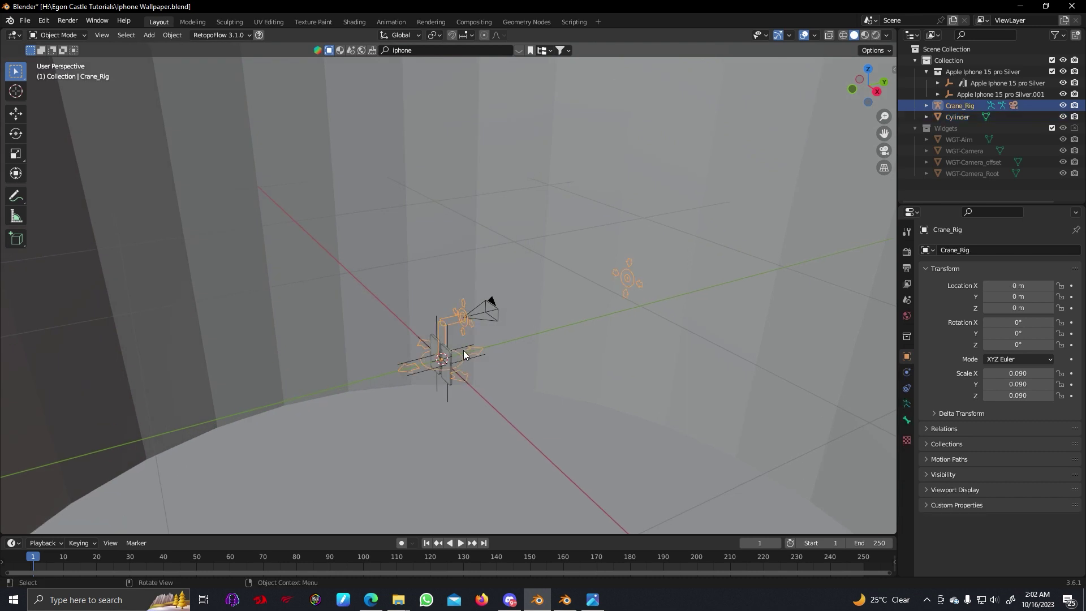
key(g)
key(y)
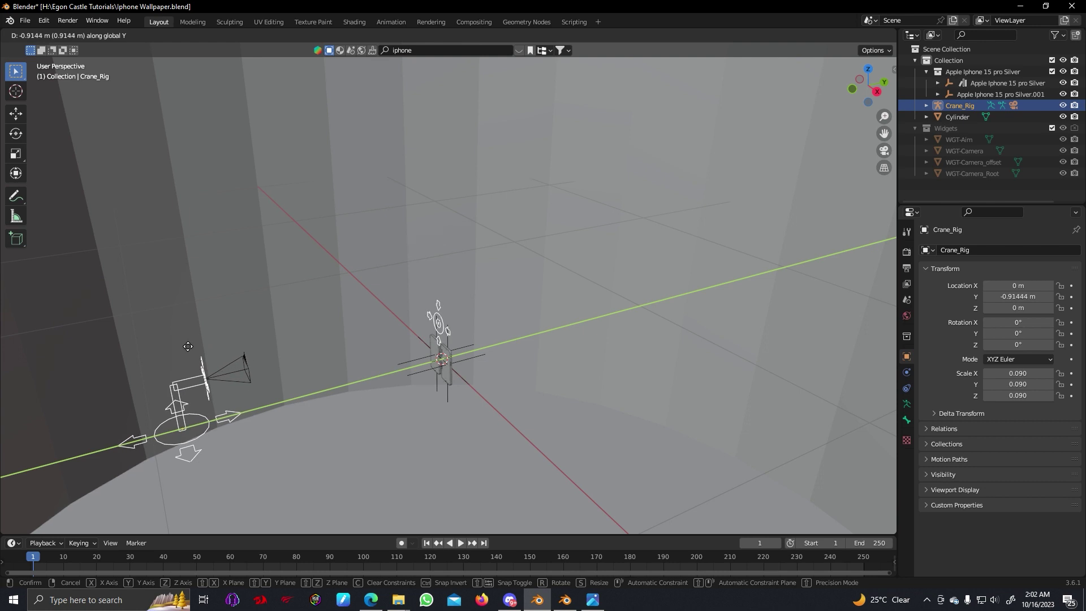
key(Escape)
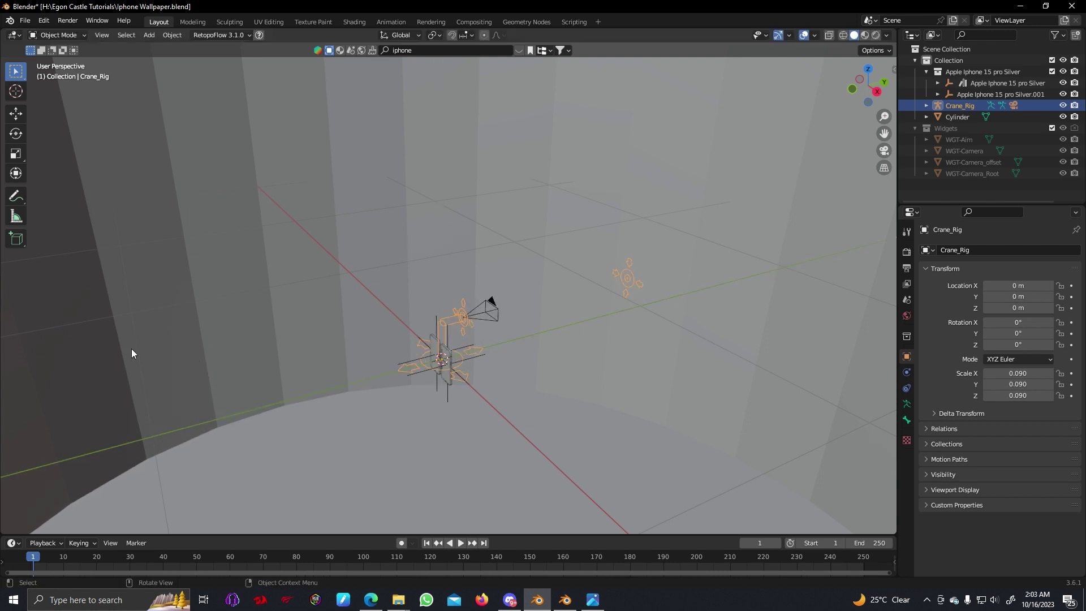
Move the crane camera rig backward along the Y axis to about -0.89 m, away from the phones
key(g)
key(y)
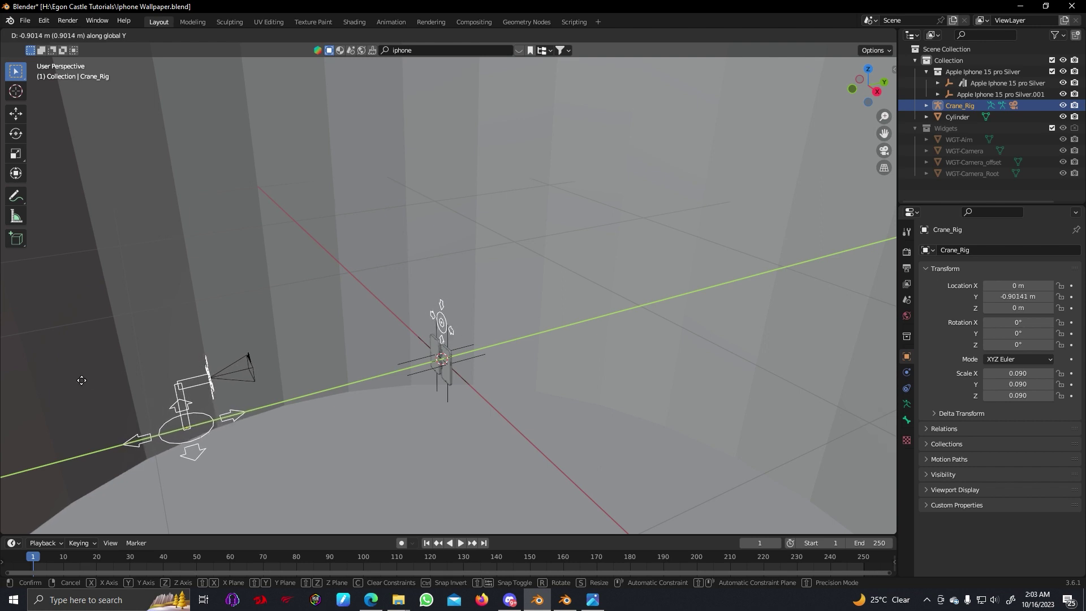
click(96, 384)
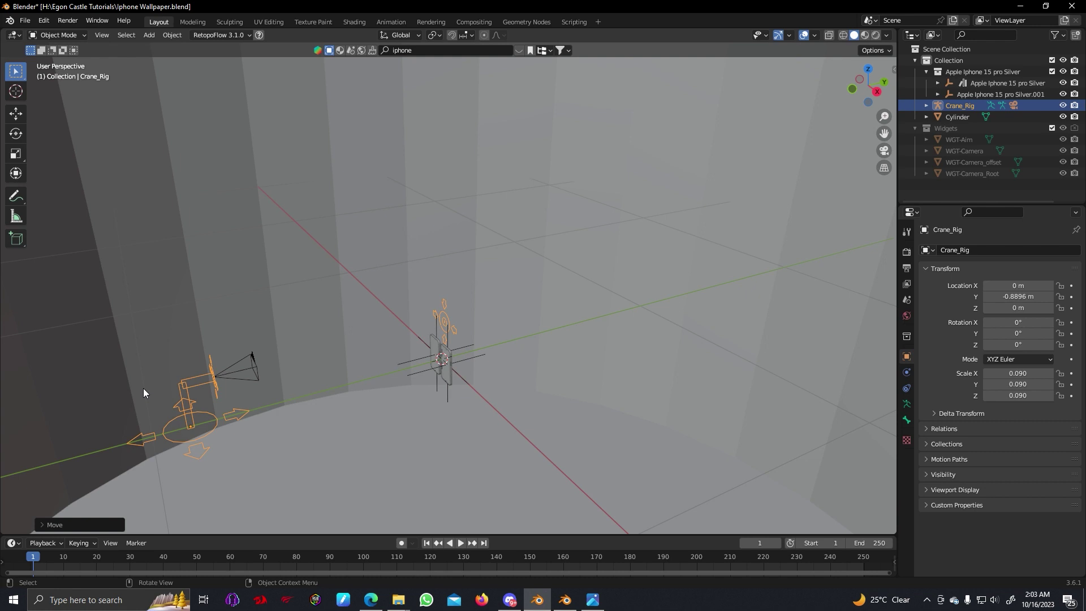
Lower the crane camera rig along Z to about -0.145 m, centring both phones vertically in the camera view
key(KP_0)
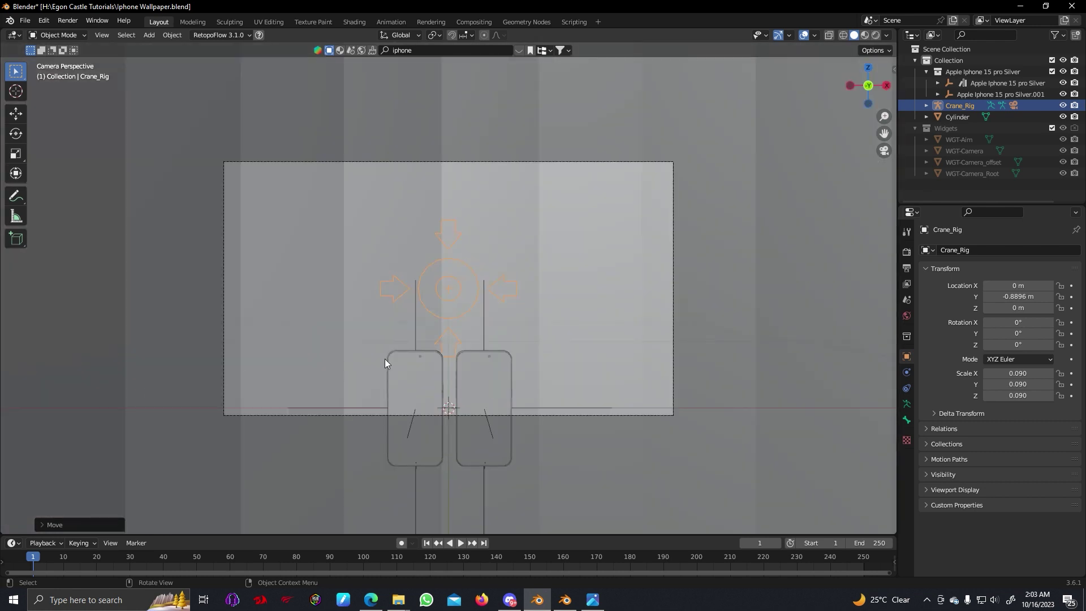
key(g)
key(z)
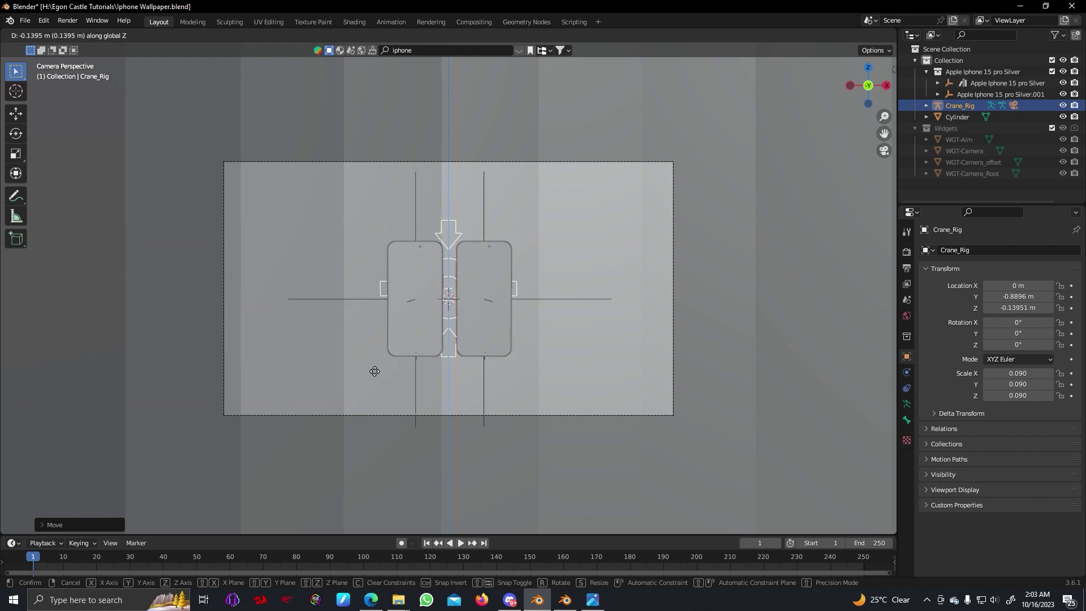
click(375, 372)
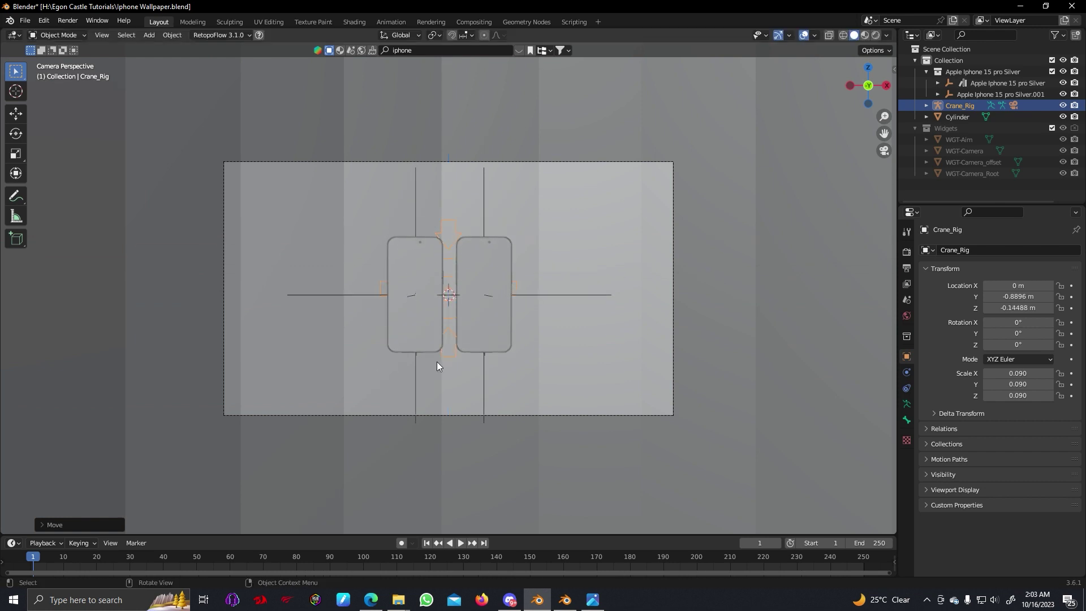
Apply smooth shading to the large cylinder surrounding the phones
middle_drag(436, 363, 394, 375)
click(593, 283)
right_click(593, 283)
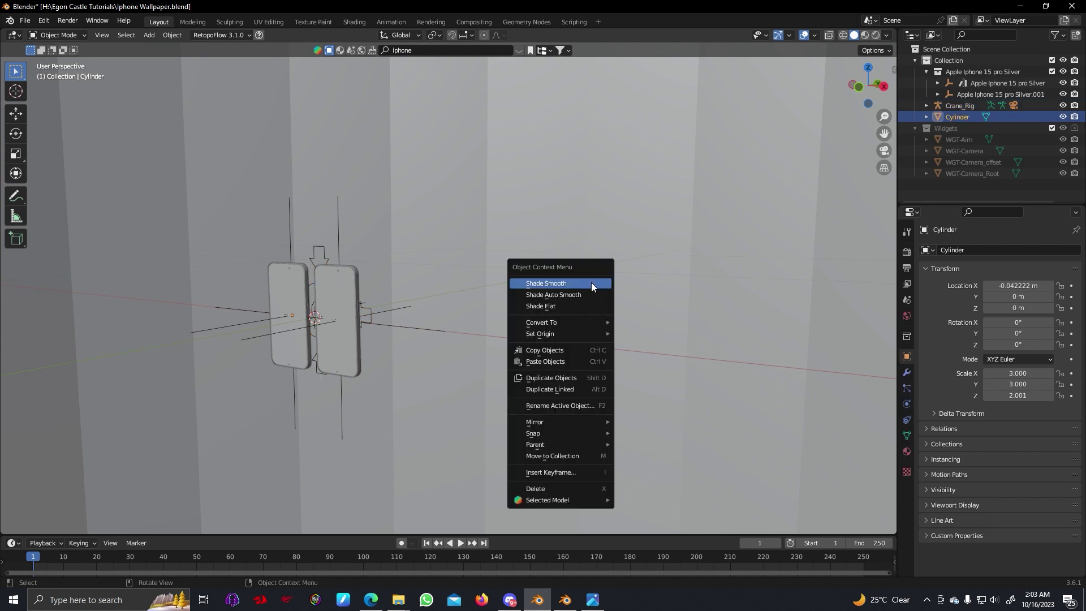
click(591, 282)
scroll(589, 283, down, 3)
scroll(589, 283, down, 5)
middle_drag(587, 285, 567, 310)
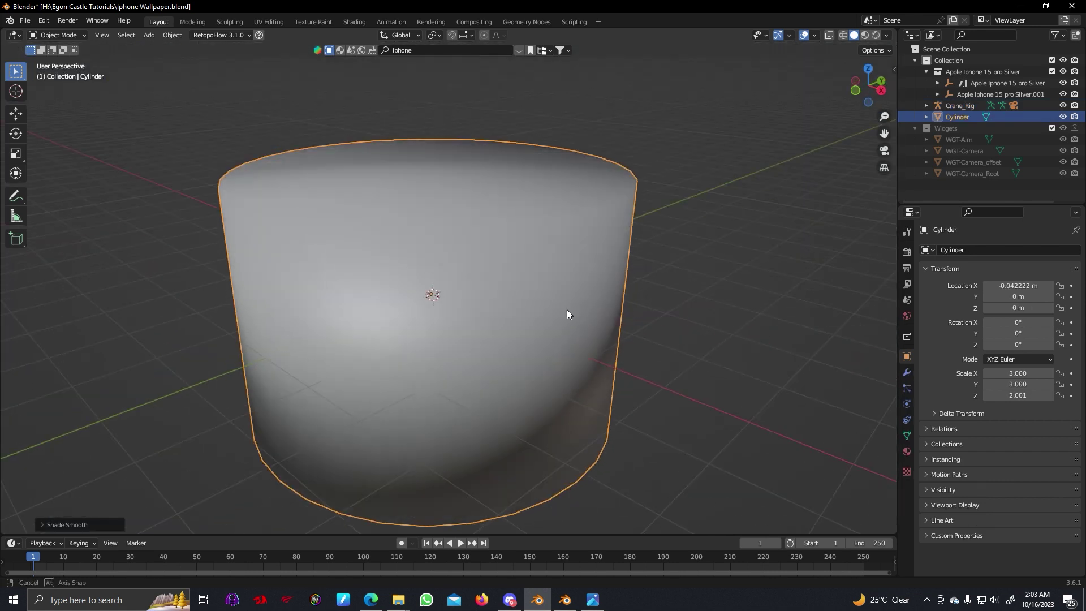
mouse_move(663, 370)
middle_down()
mouse_move(601, 368)
mouse_move(649, 327)
mouse_move(586, 323)
mouse_move(592, 346)
mouse_move(590, 325)
middle_up()
Enable Auto Smooth at 30° for the cylinder's normals
click(907, 435)
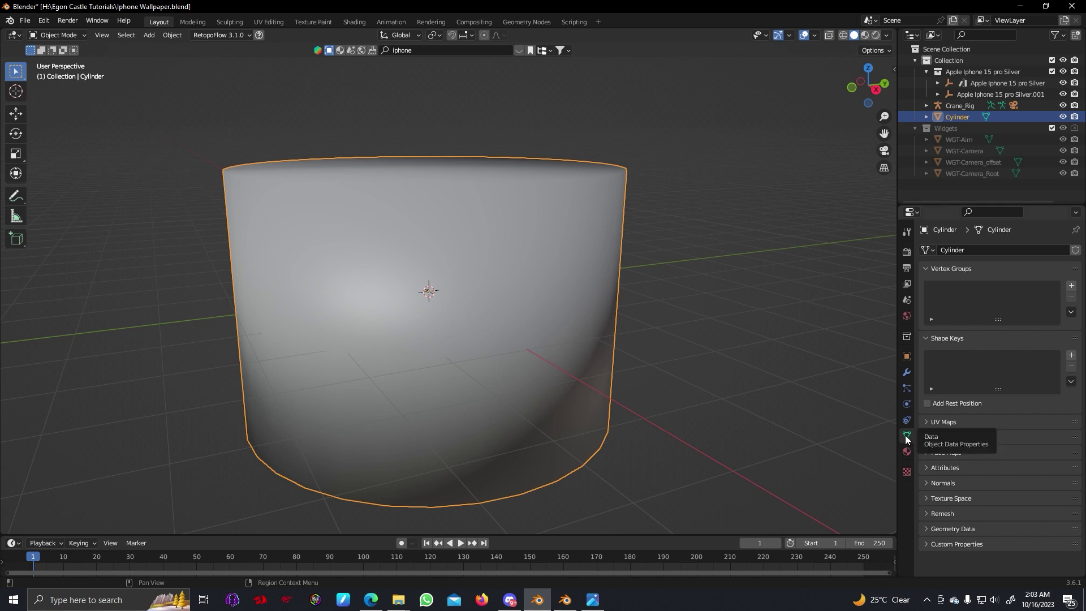
click(928, 483)
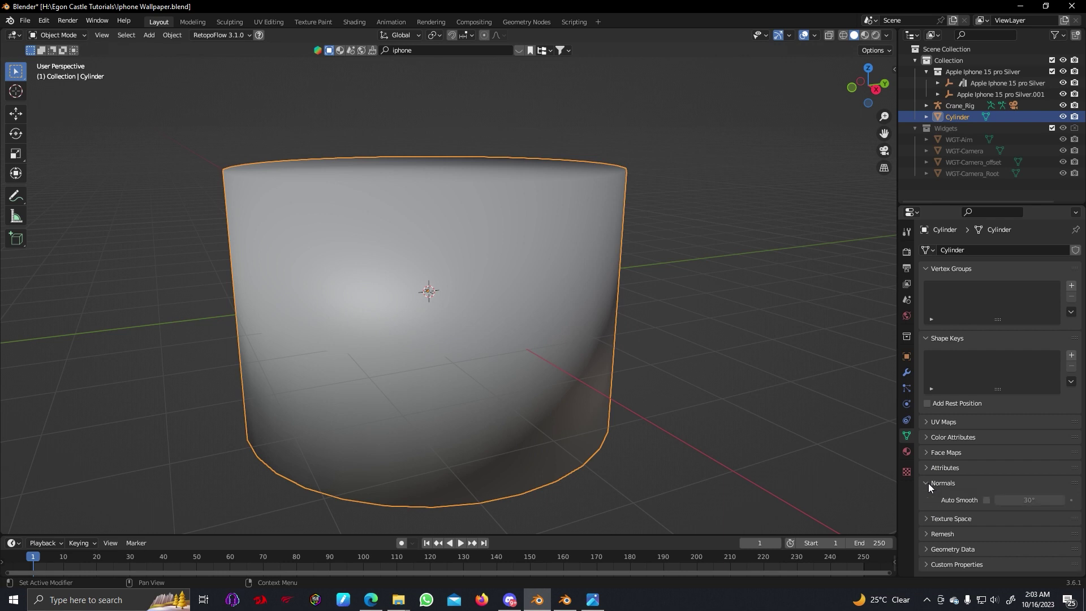
click(985, 500)
middle_drag(622, 348, 549, 370)
scroll(513, 344, up, 12)
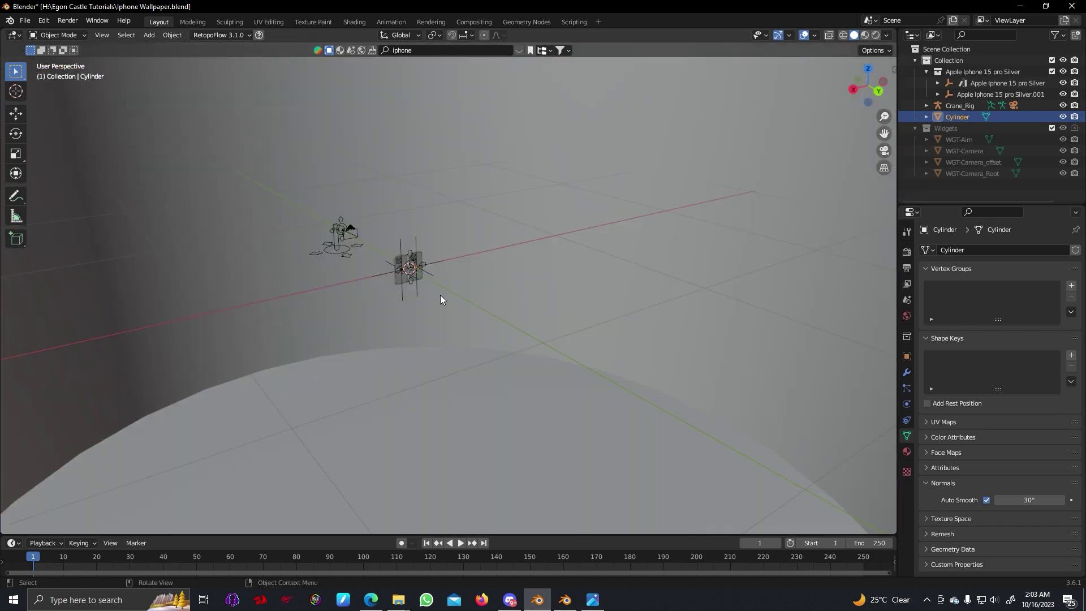
Return to the camera view and set the render engine to Cycles with GPU Compute as the device
middle_drag(441, 297, 406, 301)
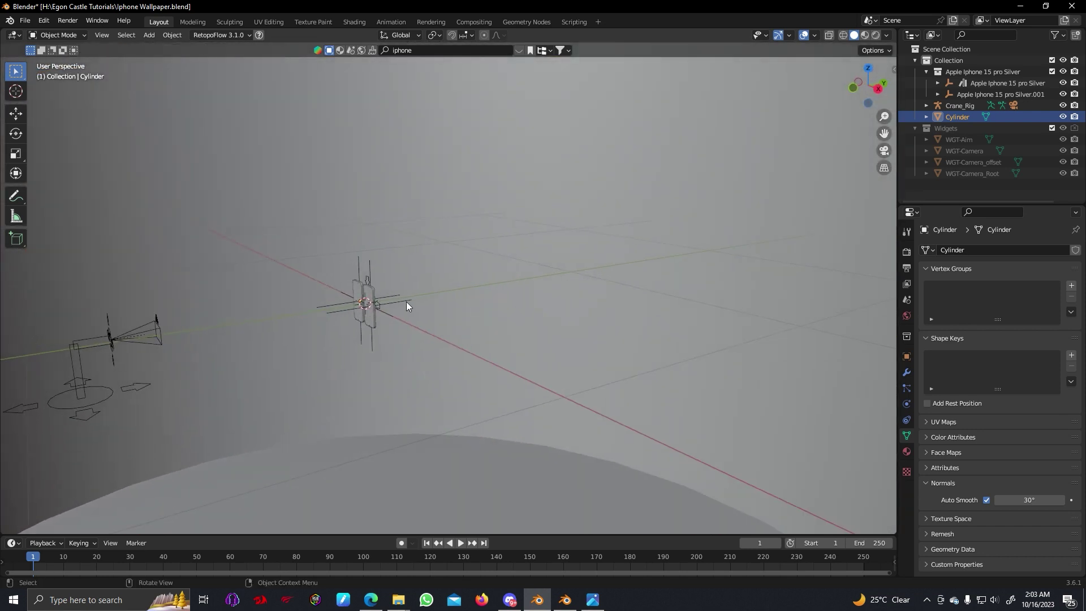
key(KP_0)
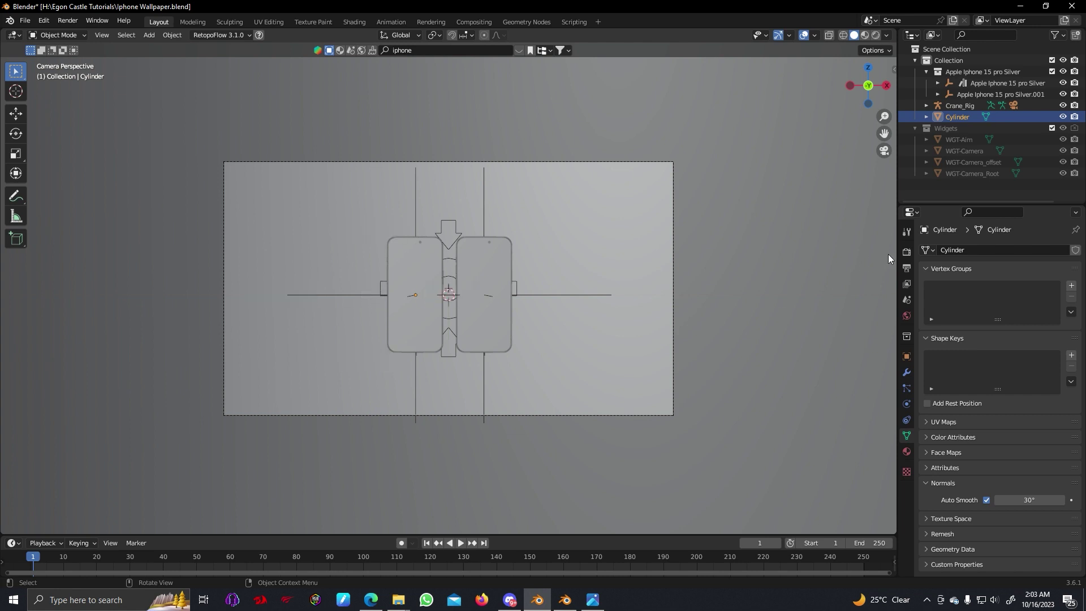
click(907, 252)
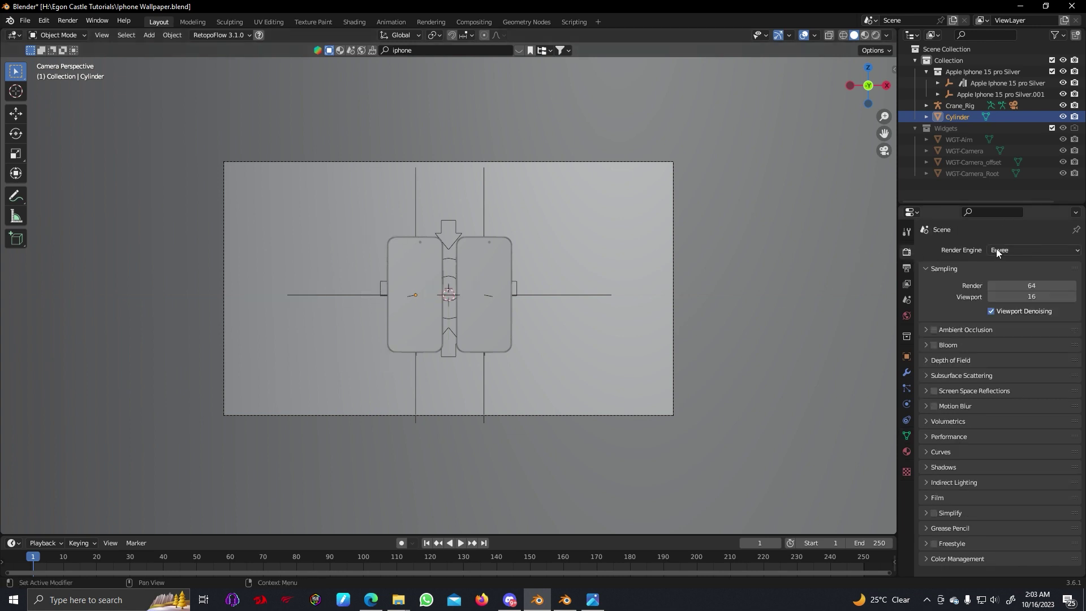
click(996, 249)
click(1003, 288)
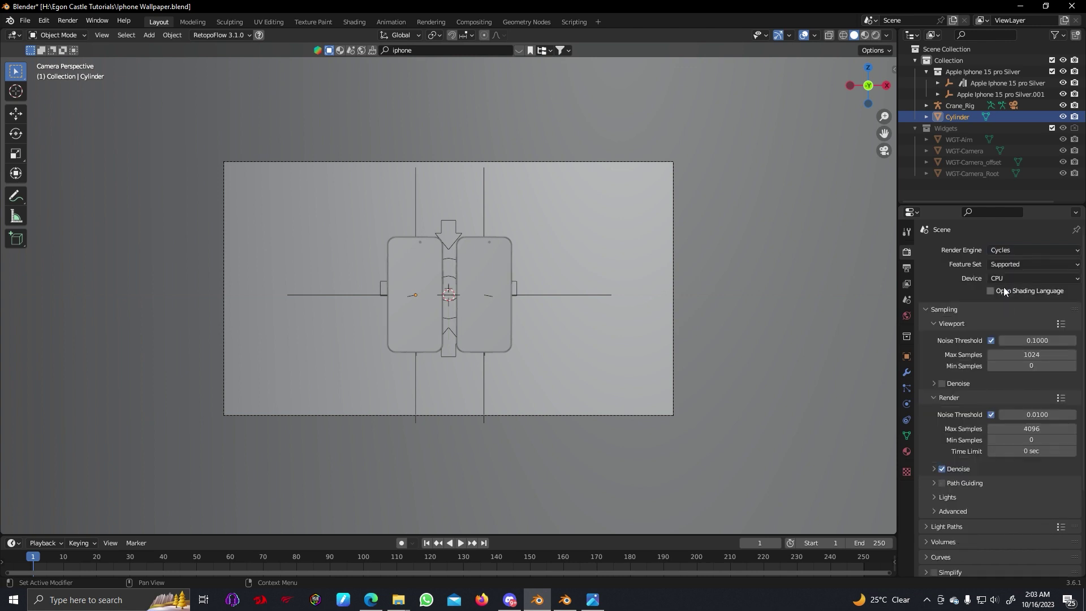
click(1004, 281)
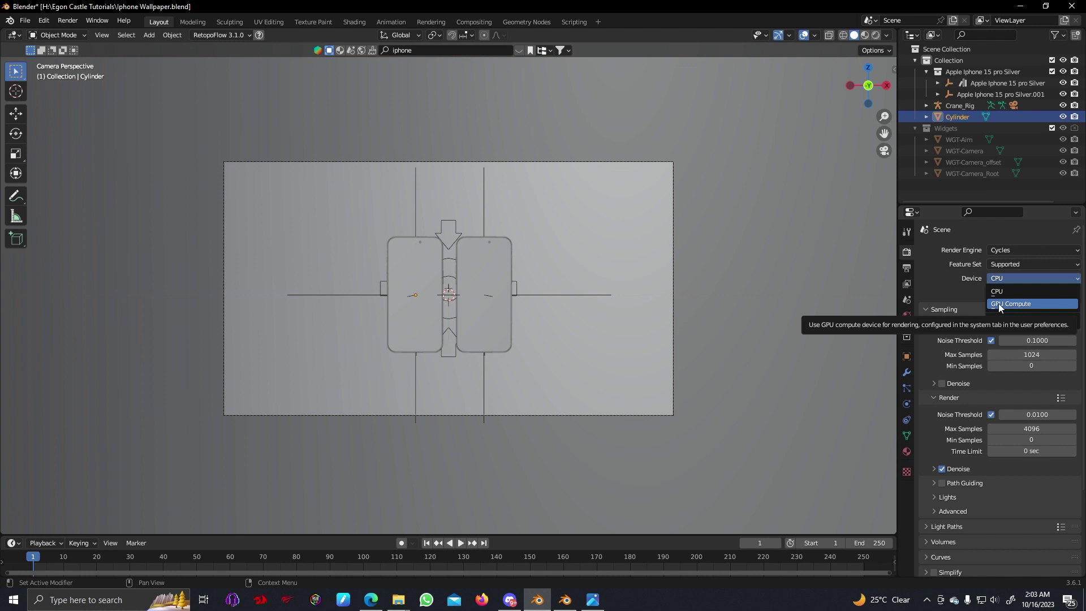
click(999, 303)
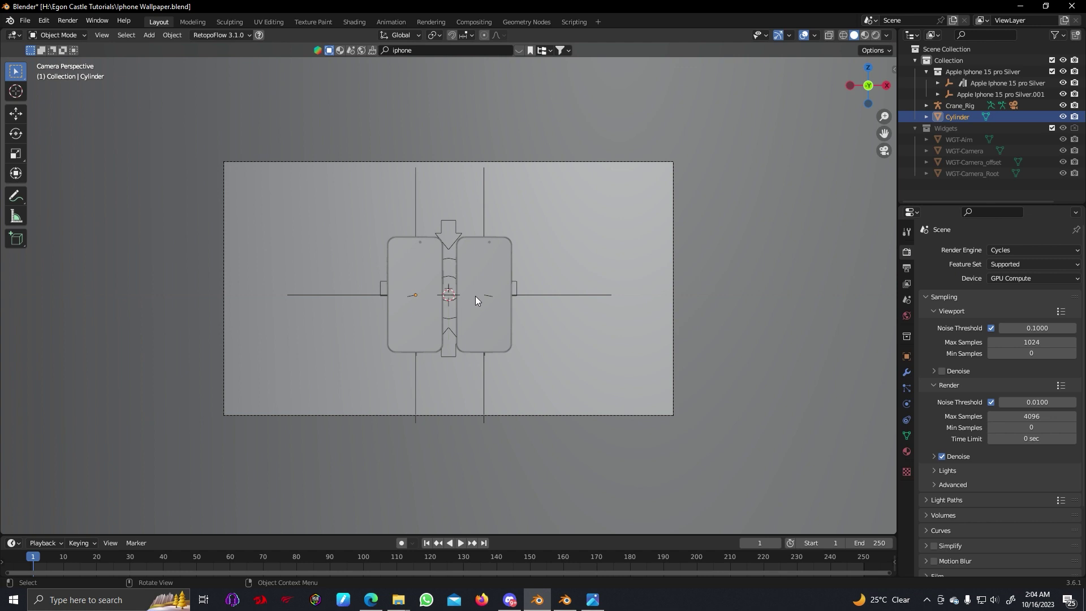
Preview the scene in rendered shading, add a point light at the origin and raise it above the phones
key(z)
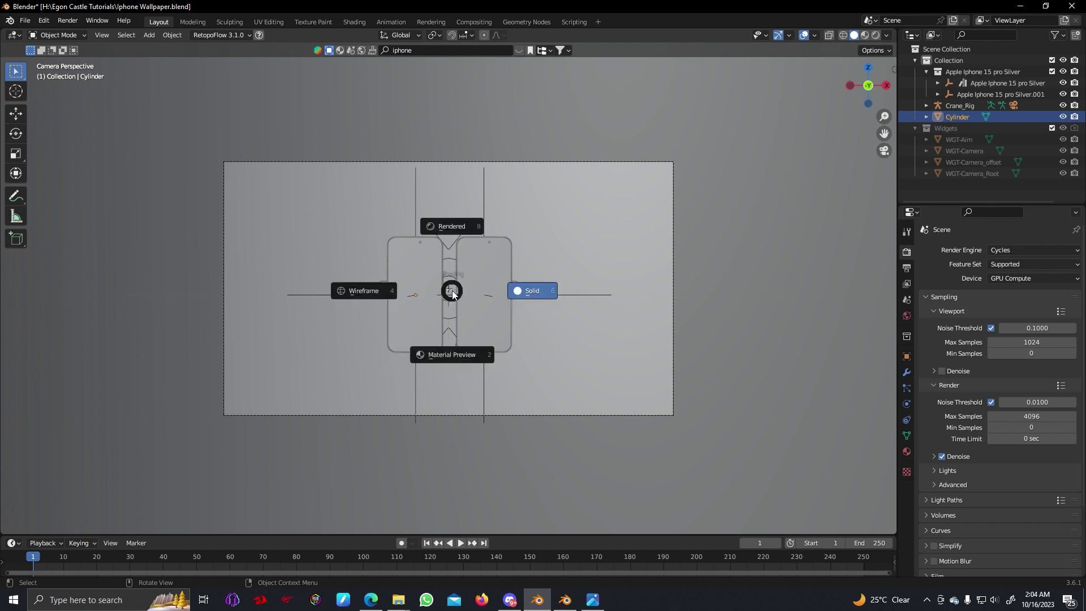
click(454, 232)
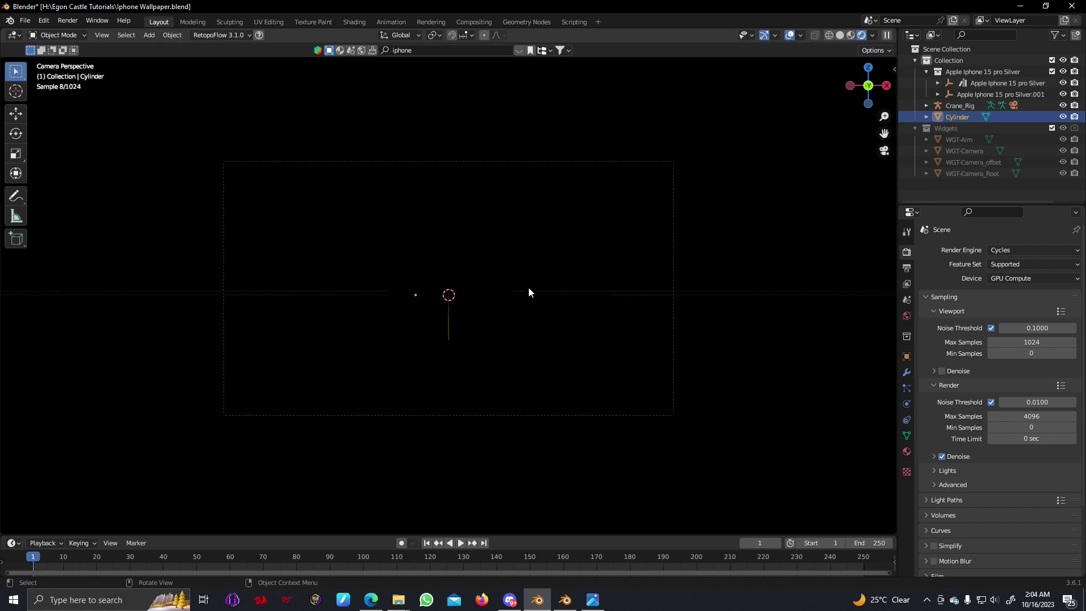
middle_drag(528, 288, 503, 300)
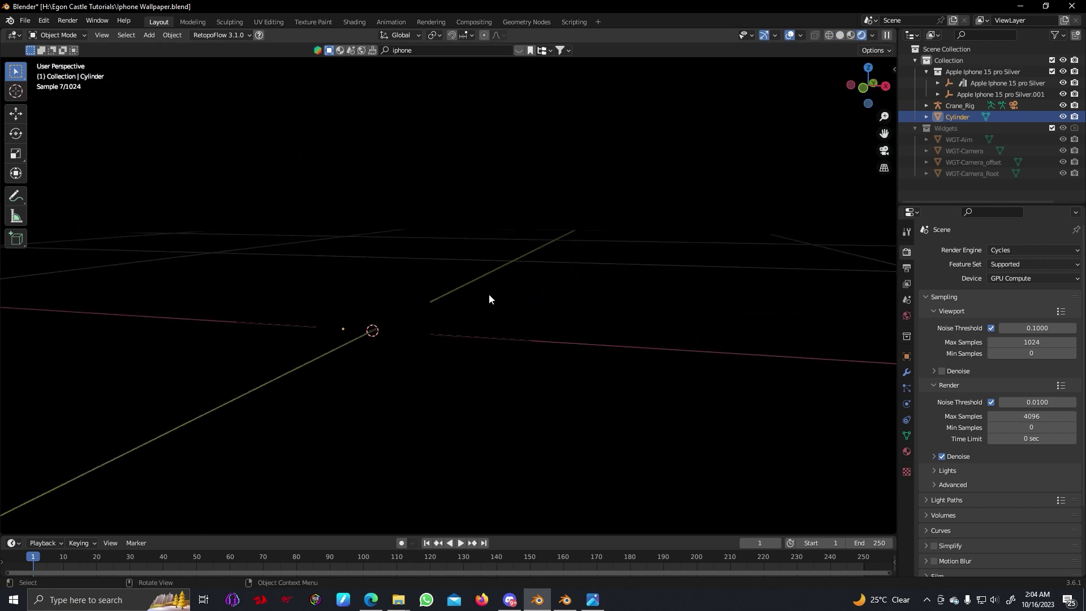
key(shift+a)
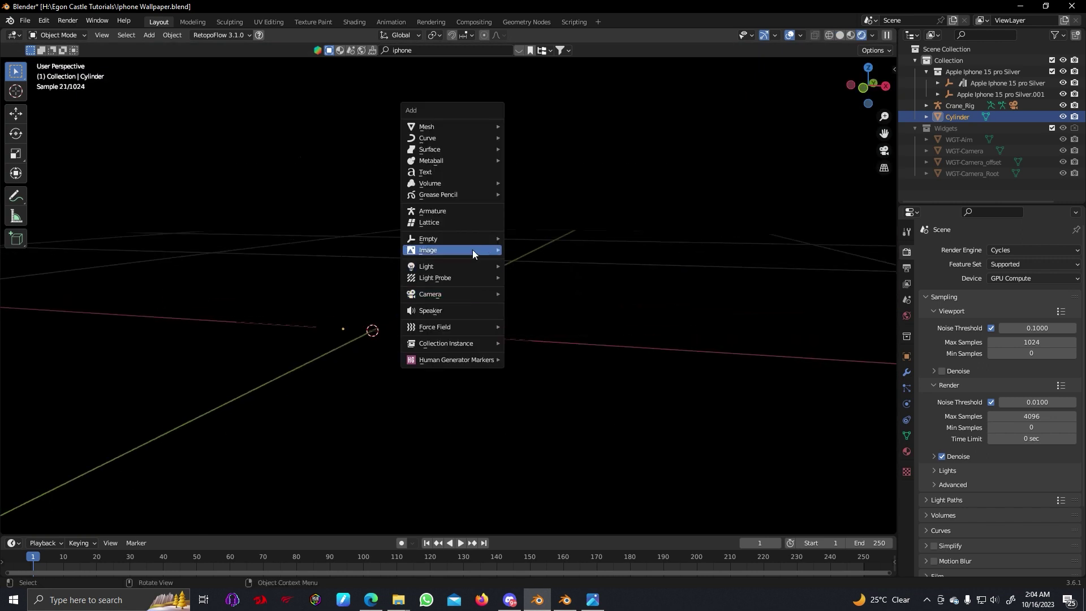
mouse_move(476, 269)
click(537, 267)
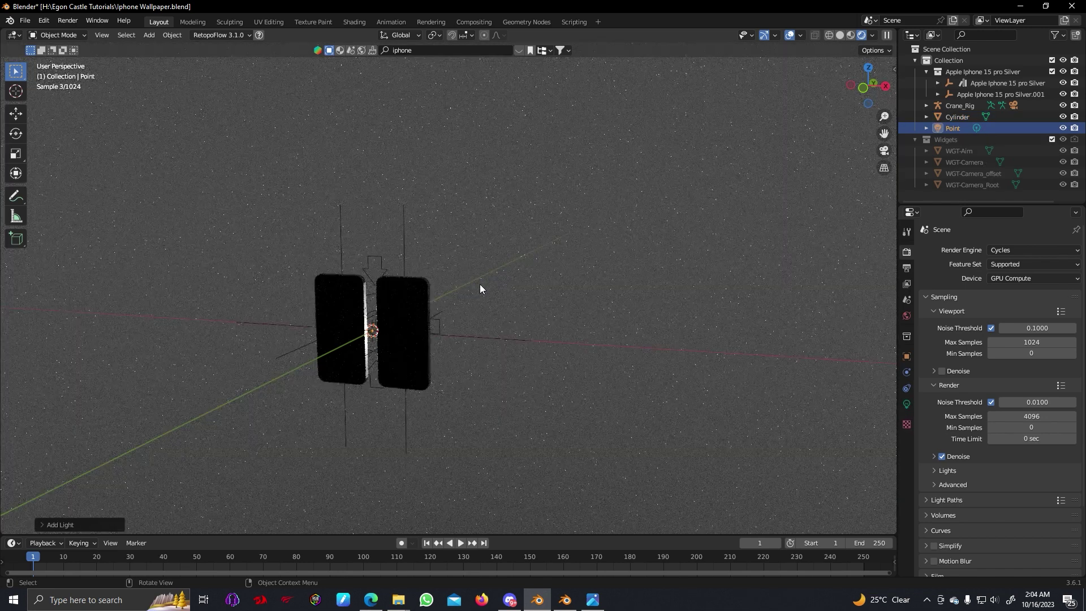
key(g)
key(z)
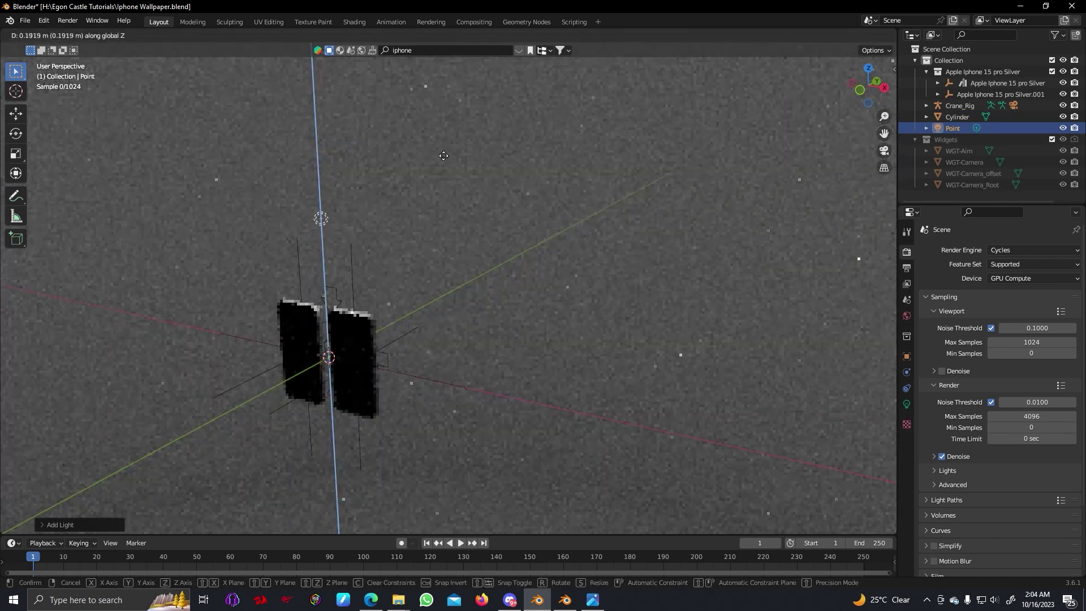
click(446, 141)
Delete the point light and return the viewport to solid shading
key(x)
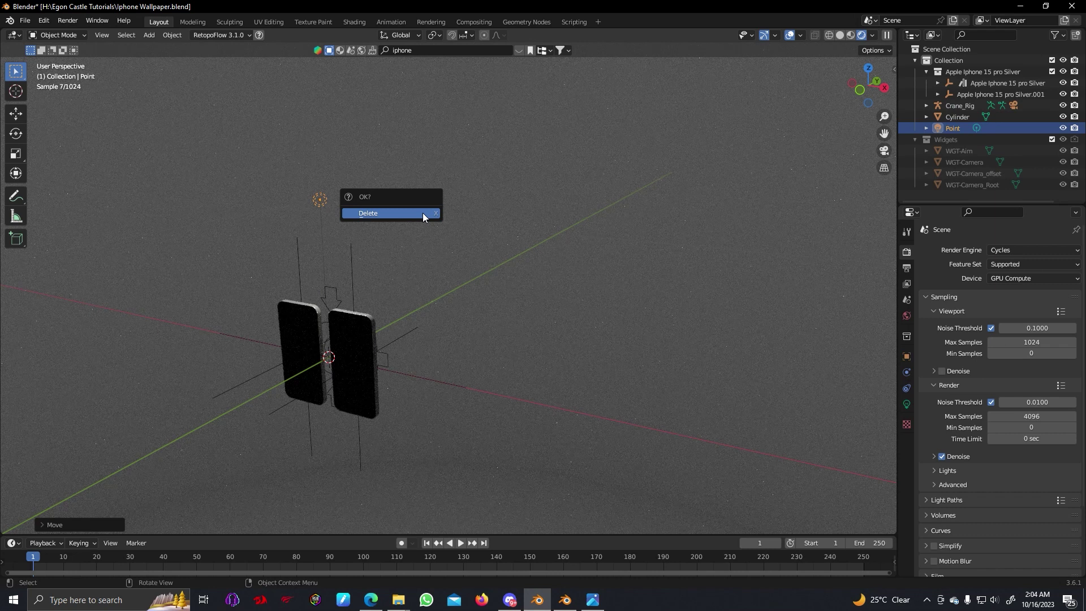
click(422, 212)
click(358, 374)
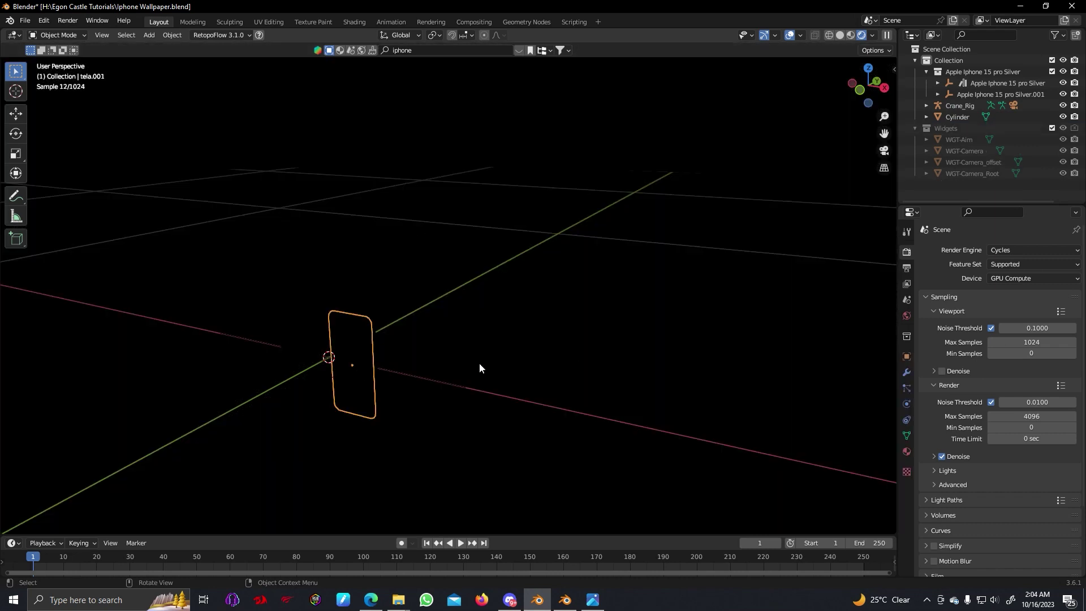
key(z)
click(398, 337)
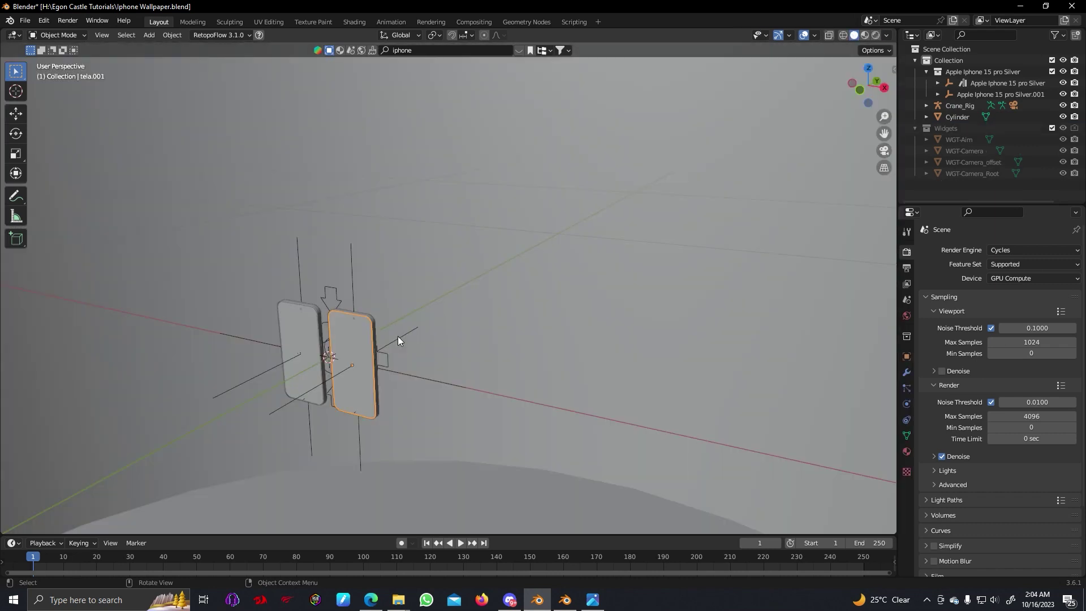
Try enabling the Pro Lighting Studio lights with only one phone's screen selected, and undo it
click(314, 350)
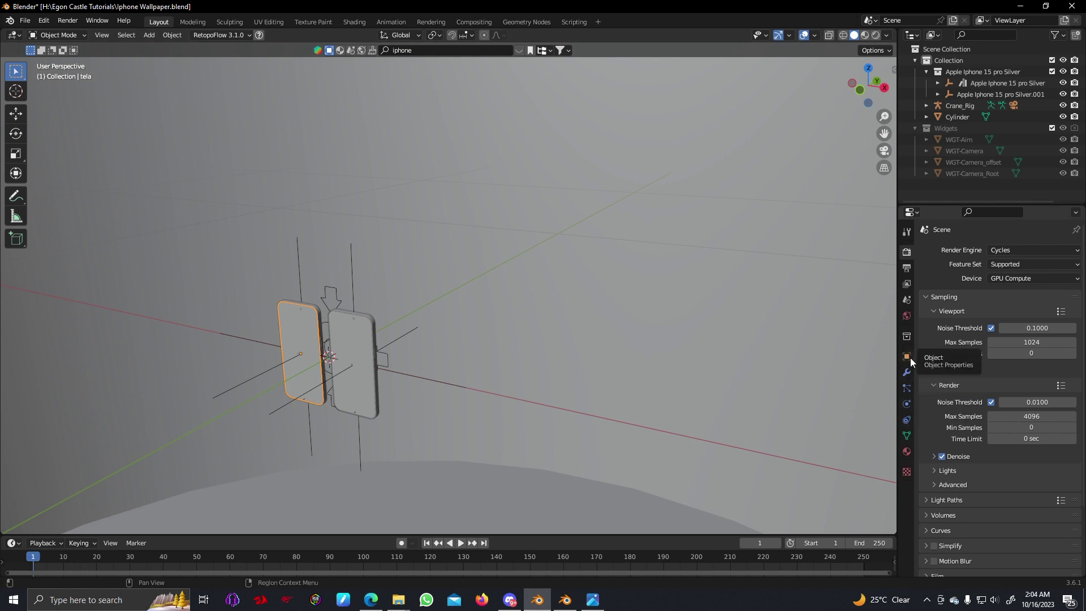
click(906, 317)
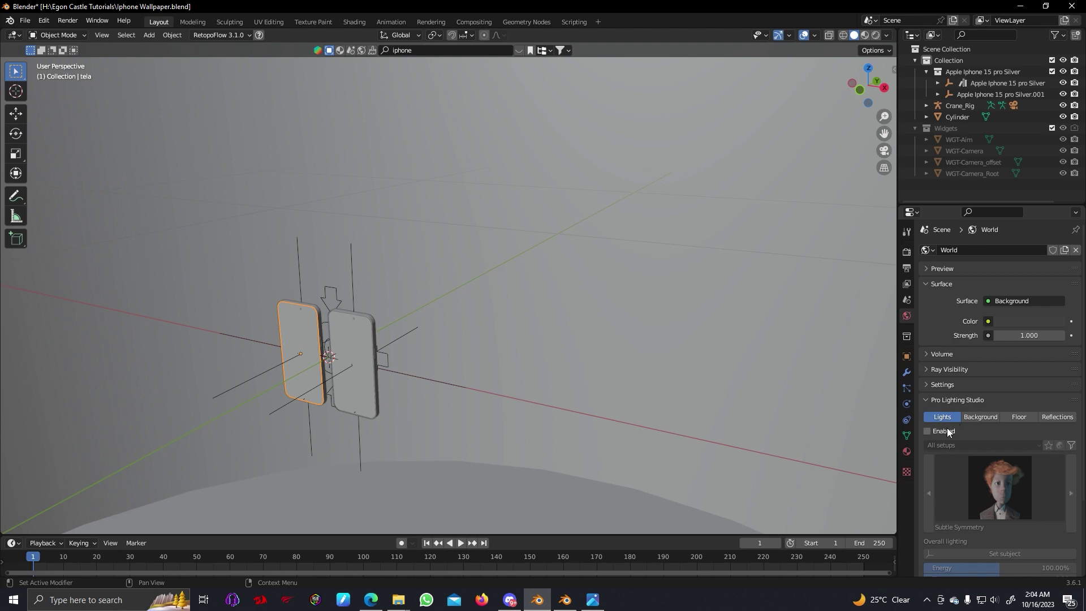
click(928, 432)
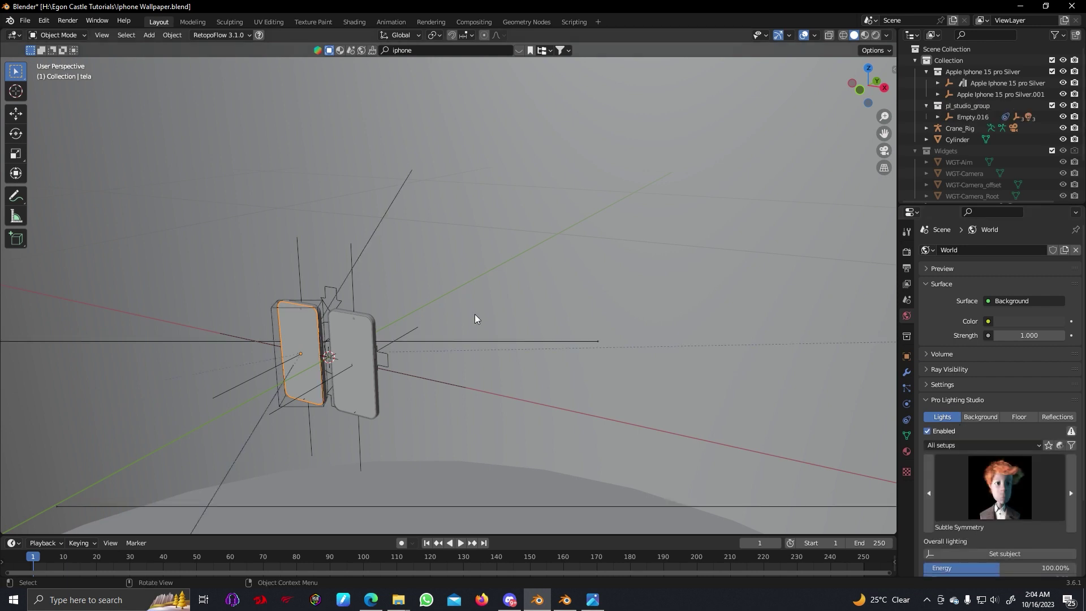
middle_drag(382, 344, 392, 342)
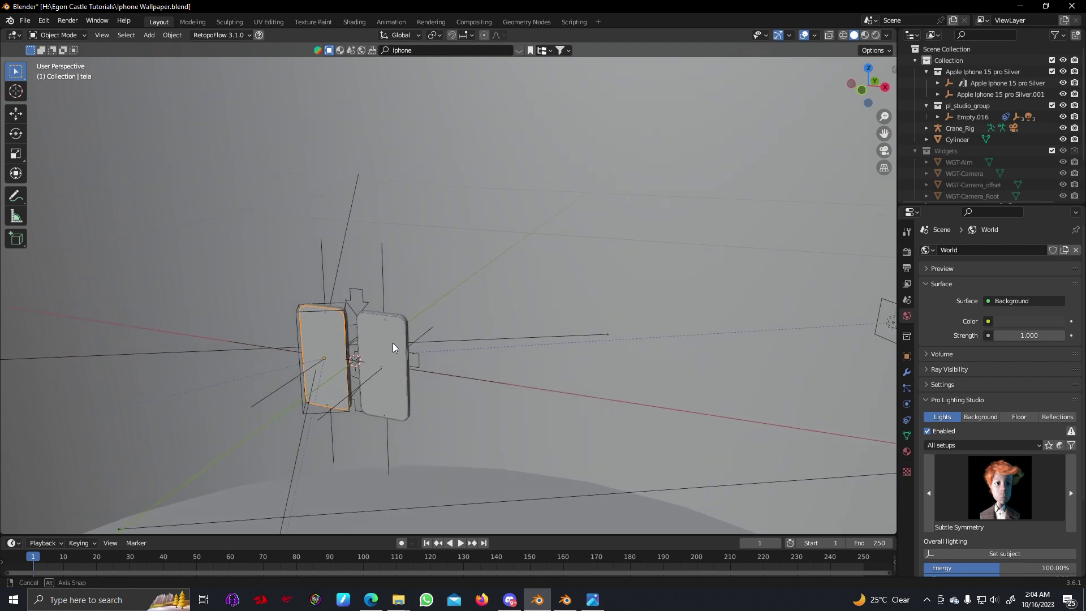
key(ctrl+z)
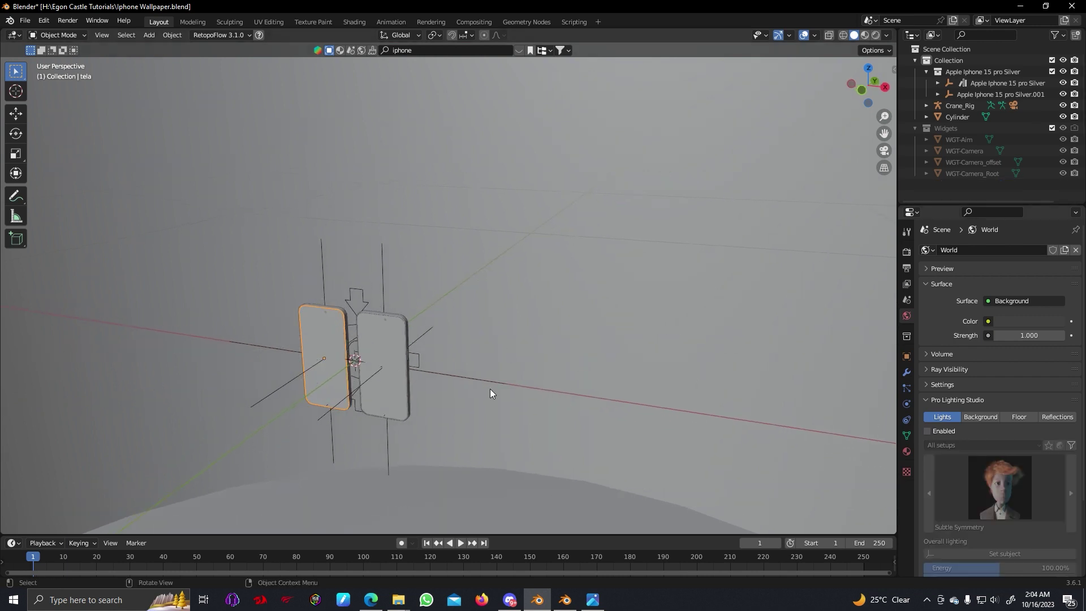
Select the parent empties of both phones and enable the Pro Lighting Studio lights for them
click(327, 290)
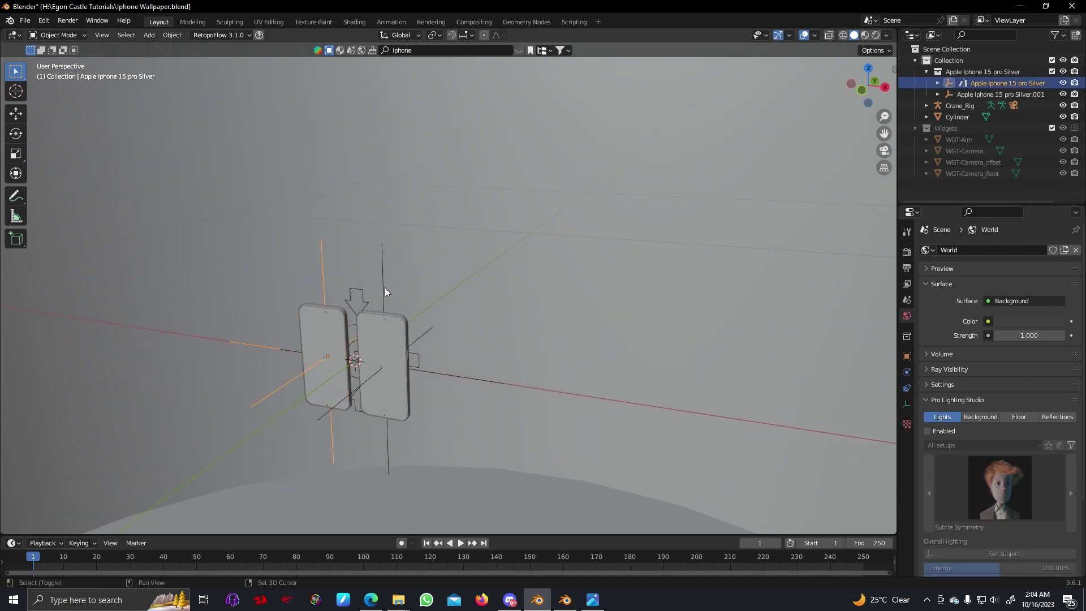
shift+click(385, 287)
click(926, 431)
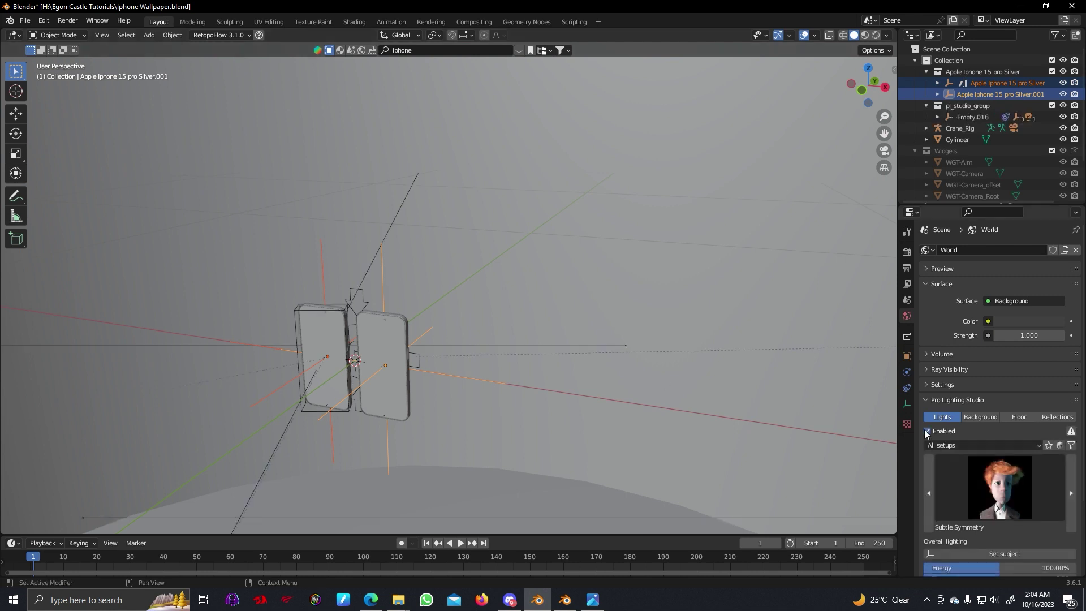
Preview the studio lighting on both phones in rendered shading through the scene camera
middle_drag(390, 356, 420, 342)
key(z)
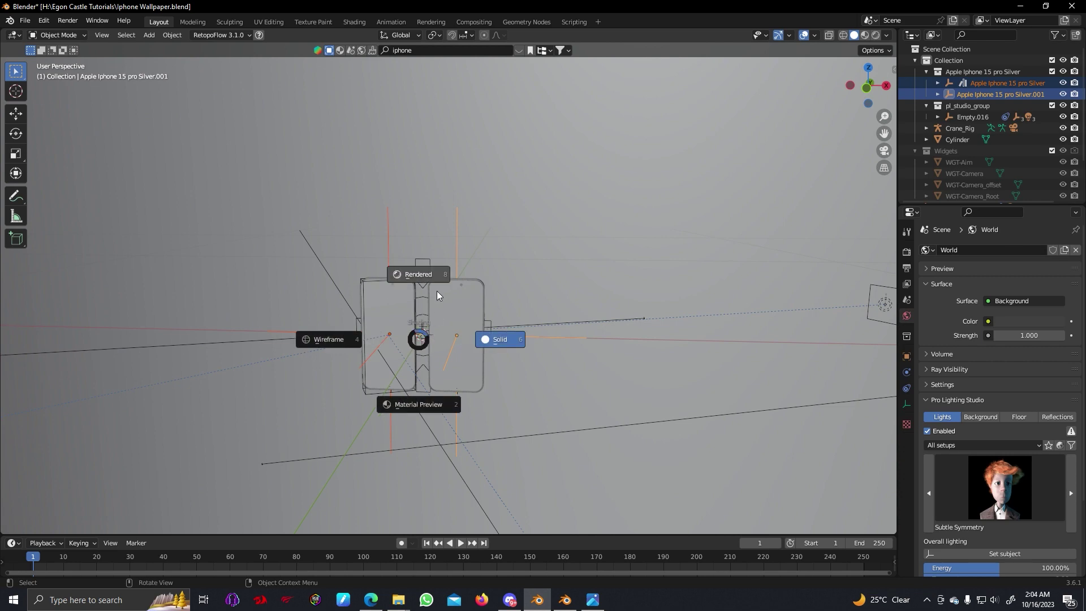
click(437, 288)
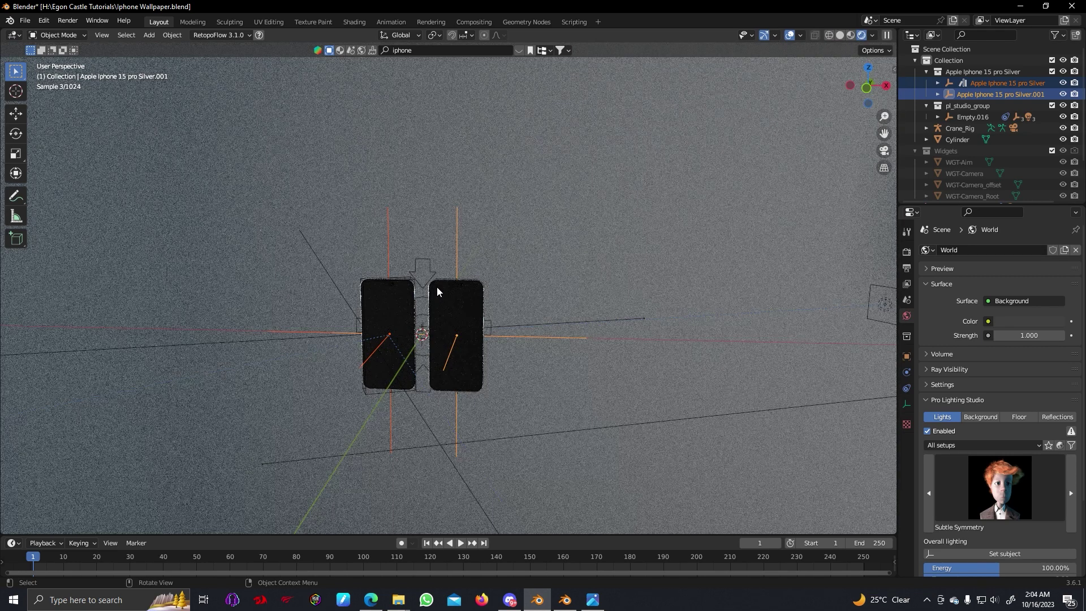
key(KP_0)
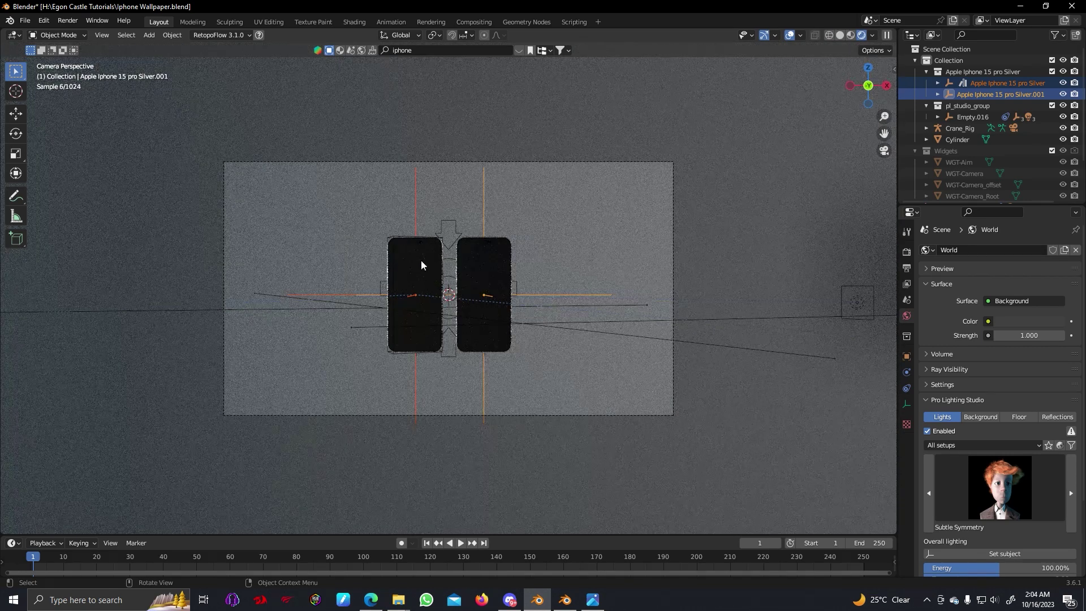
Rotate the left phone's parent empty about half a turn around global Z so its back faces the camera
click(417, 200)
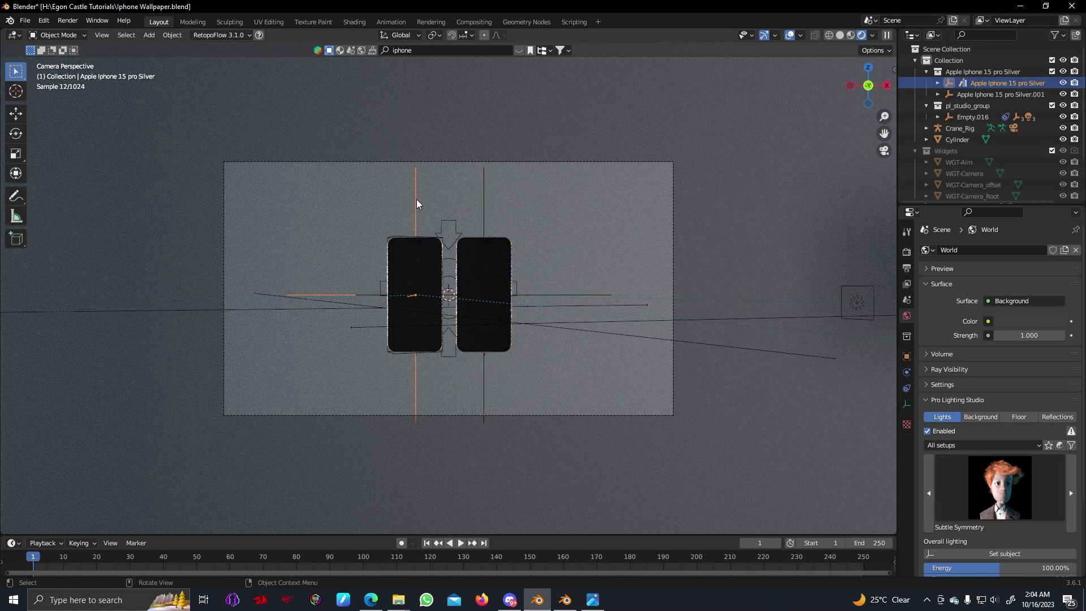
click(485, 201)
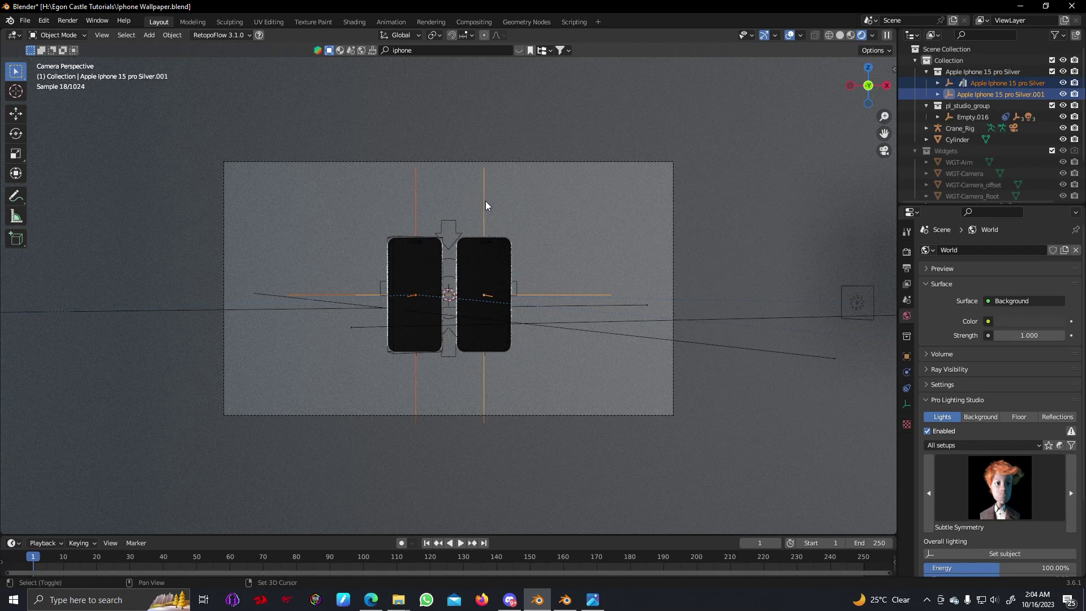
click(414, 205)
click(416, 206)
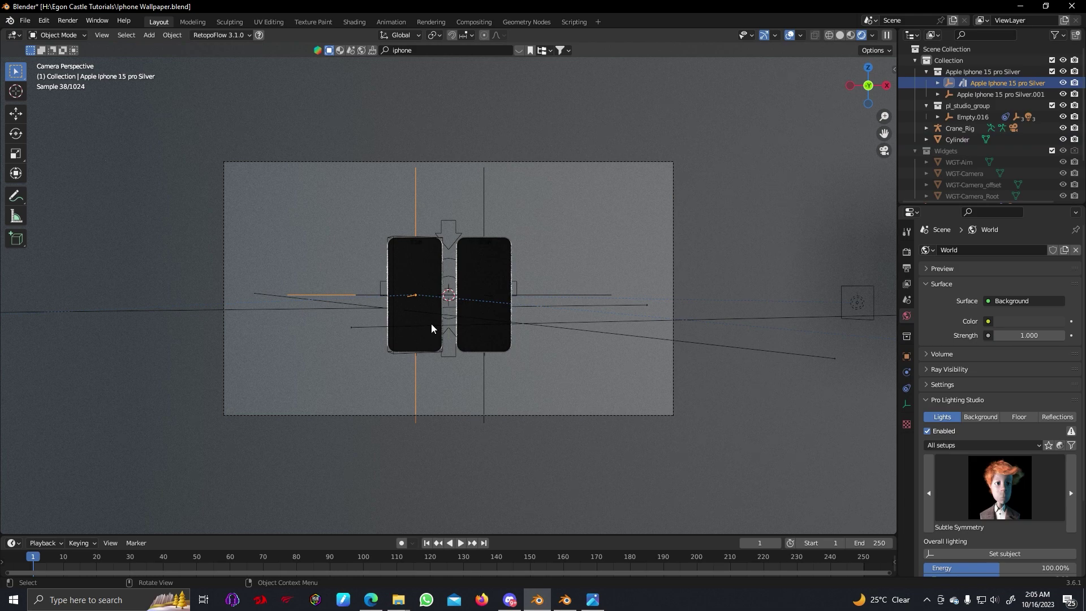
middle_drag(423, 310, 369, 353)
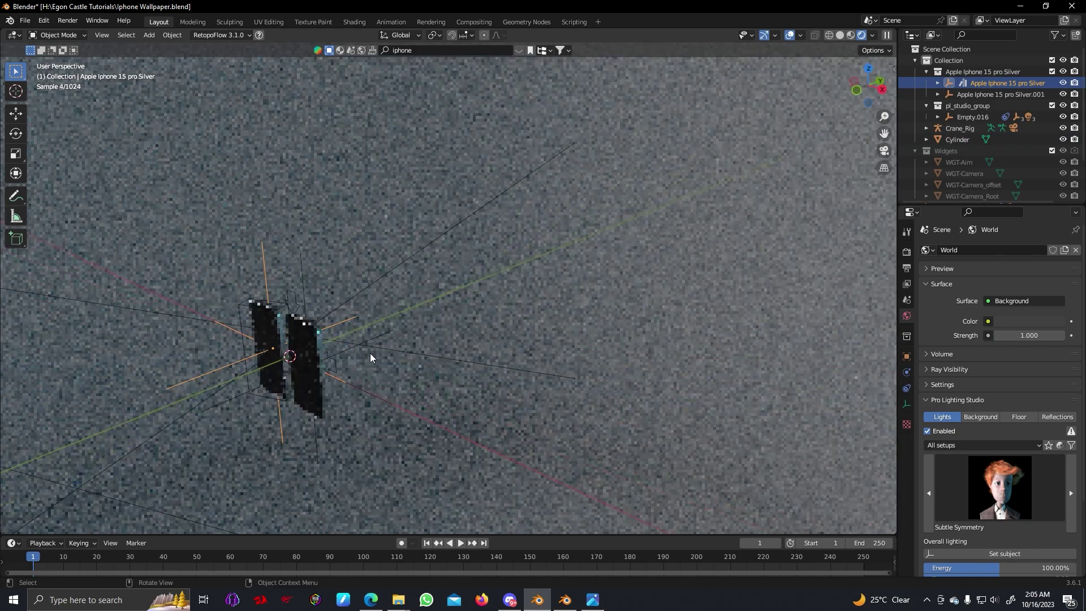
key(r)
key(z)
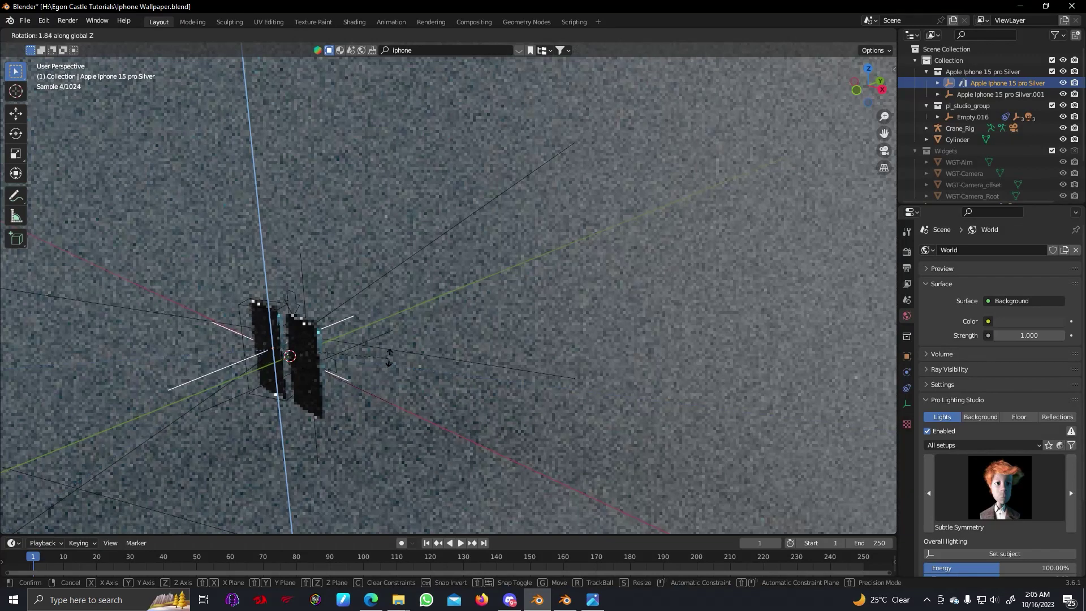
key(z)
key(z)
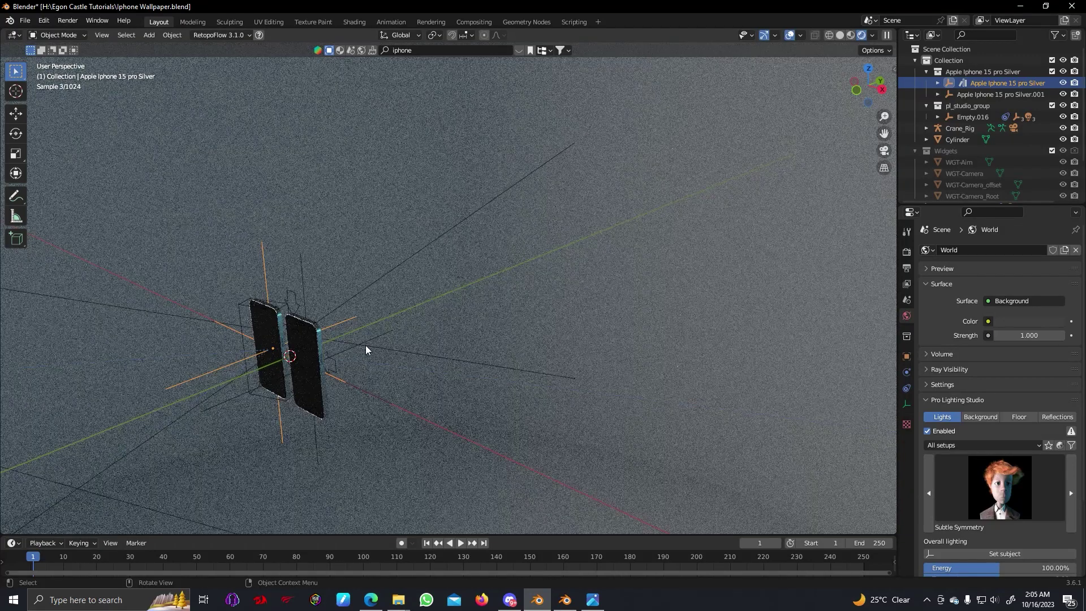
key(z)
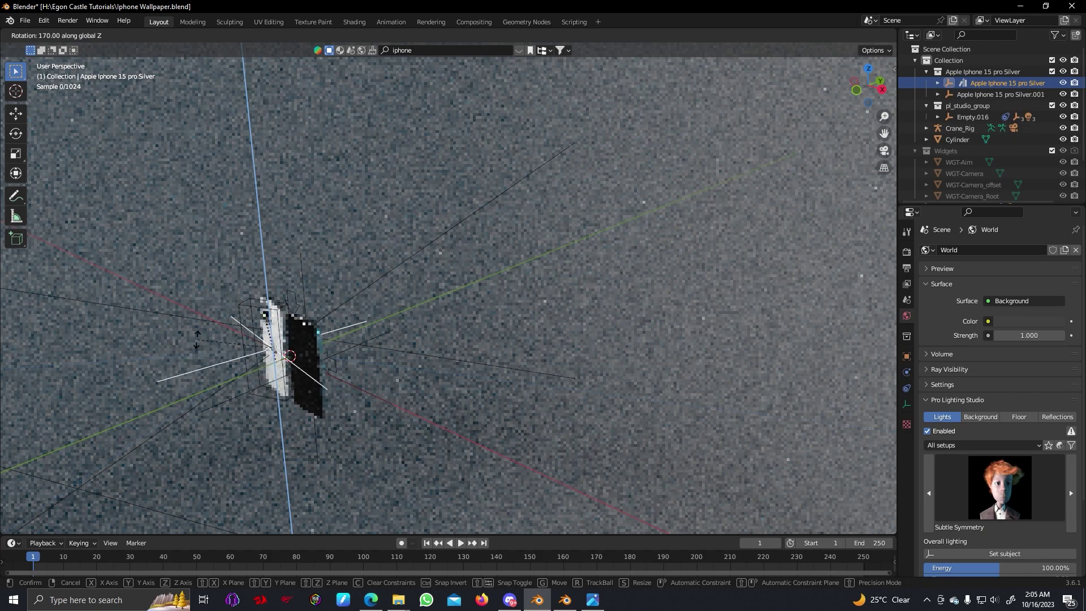
click(204, 349)
middle_drag(204, 354, 317, 352)
key(KP_0)
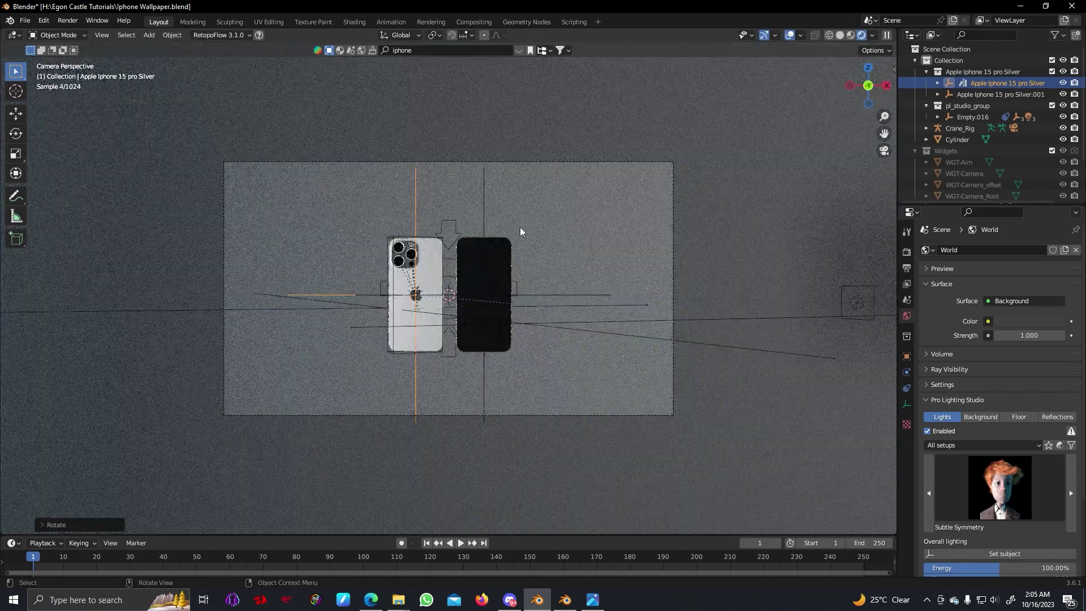
Select the parent empties of both phones and set the transform pivot point to Individual Origins
shift+click(485, 212)
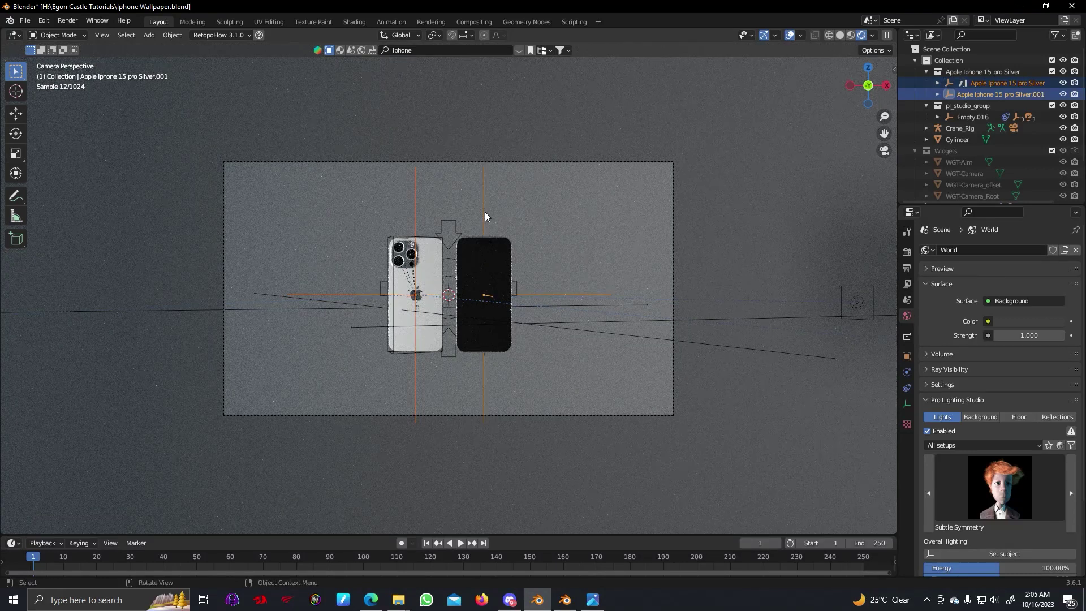
key(r)
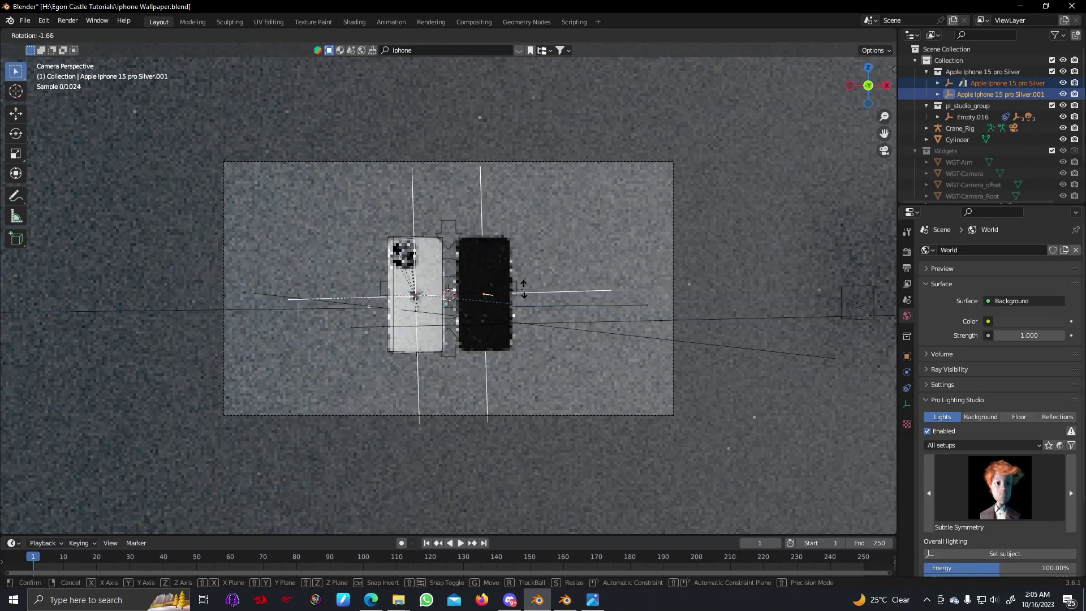
right_click(527, 276)
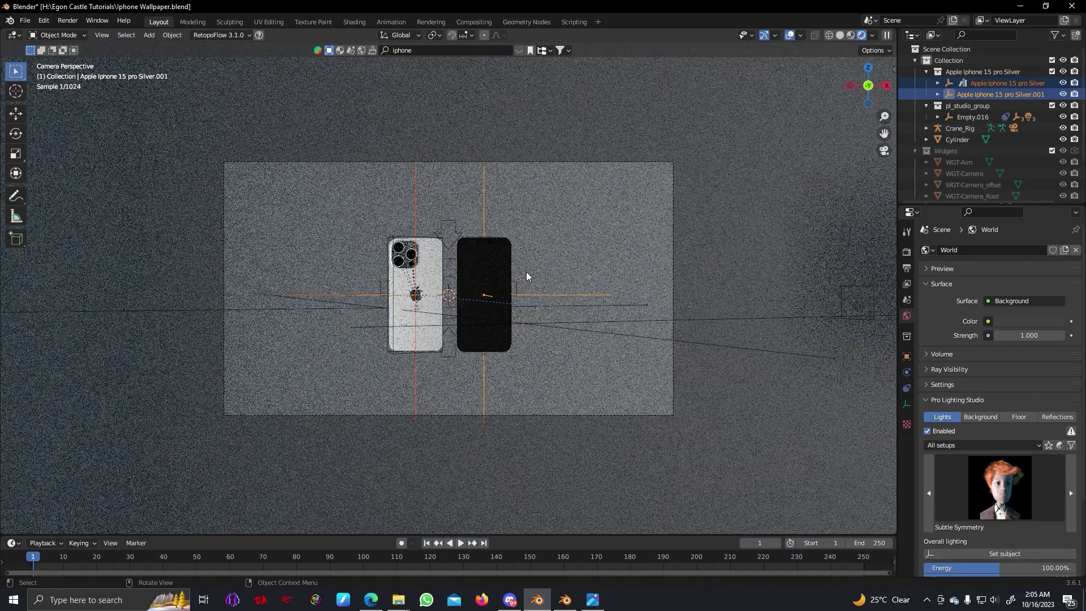
click(435, 36)
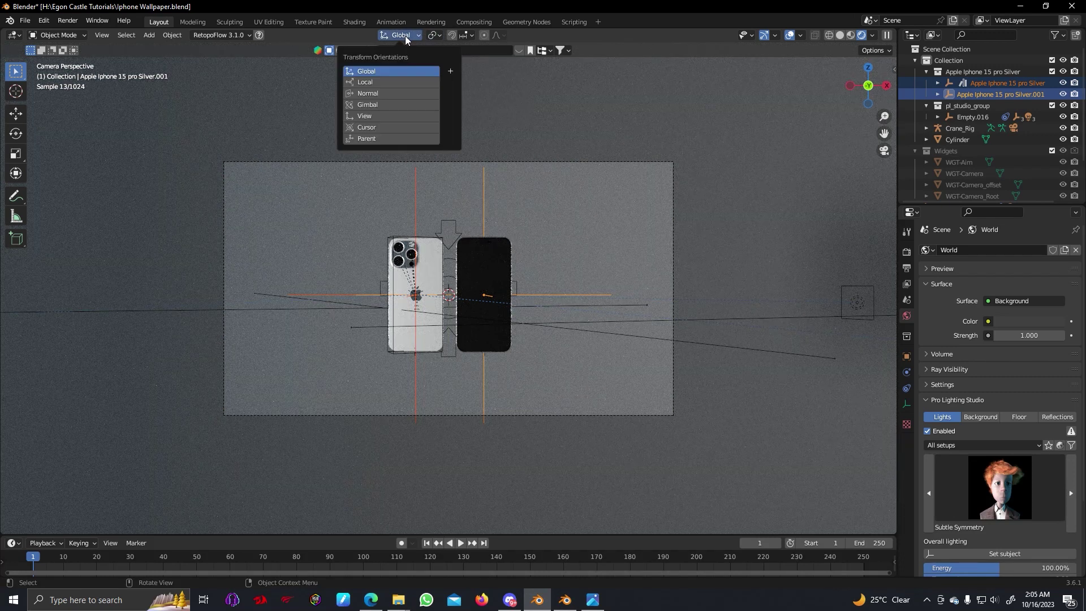
mouse_move(402, 36)
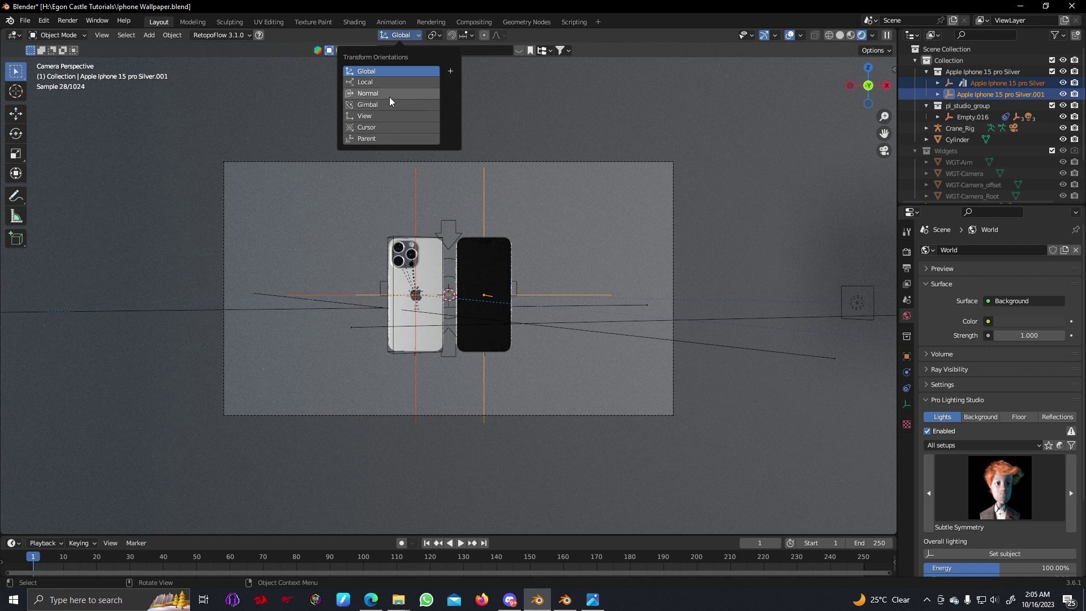
mouse_move(440, 38)
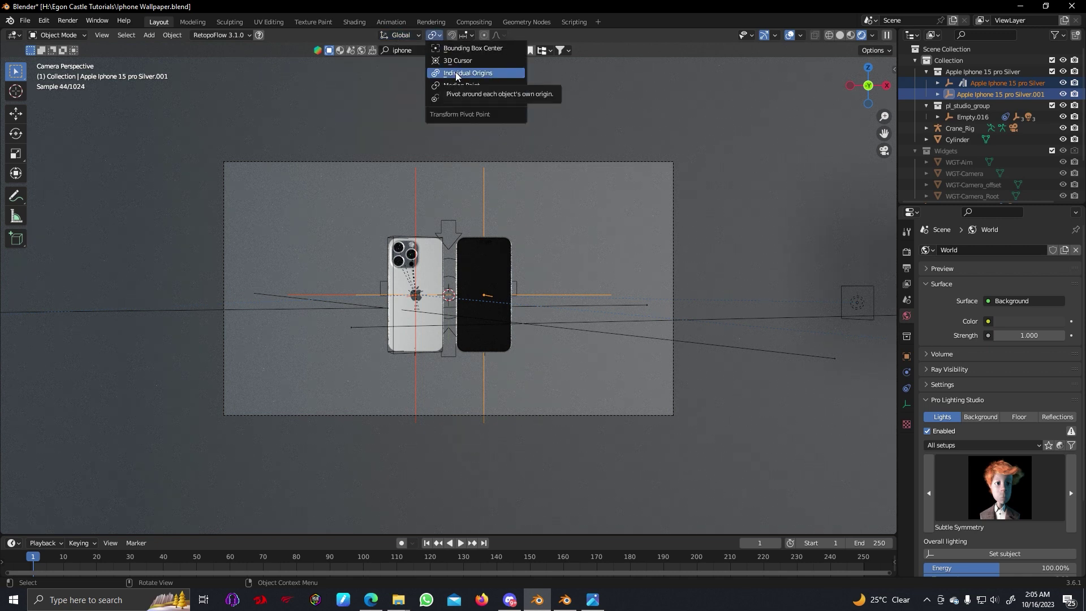
click(433, 36)
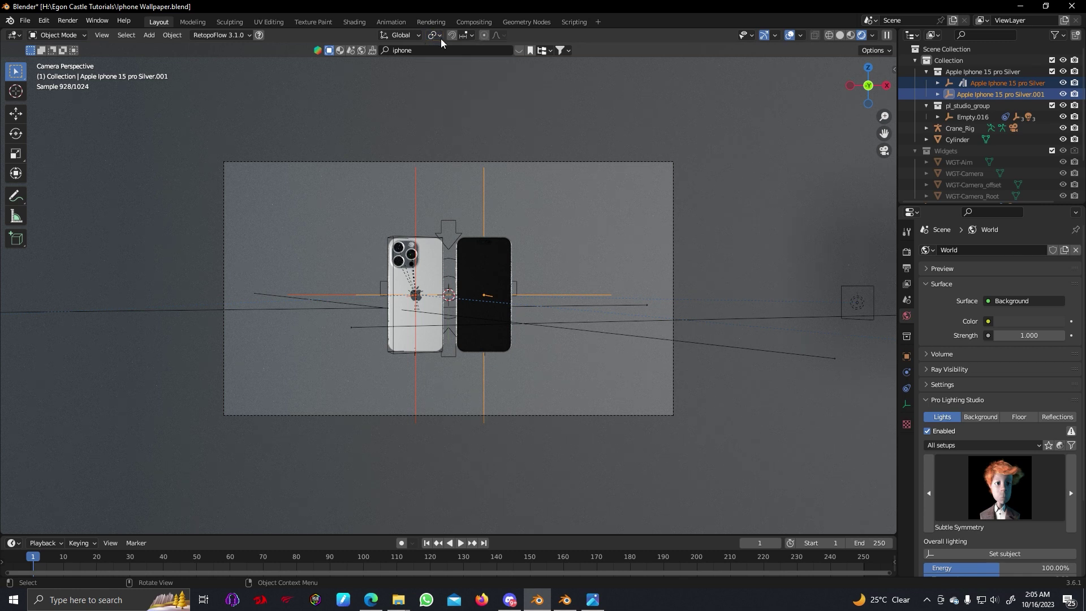
click(433, 36)
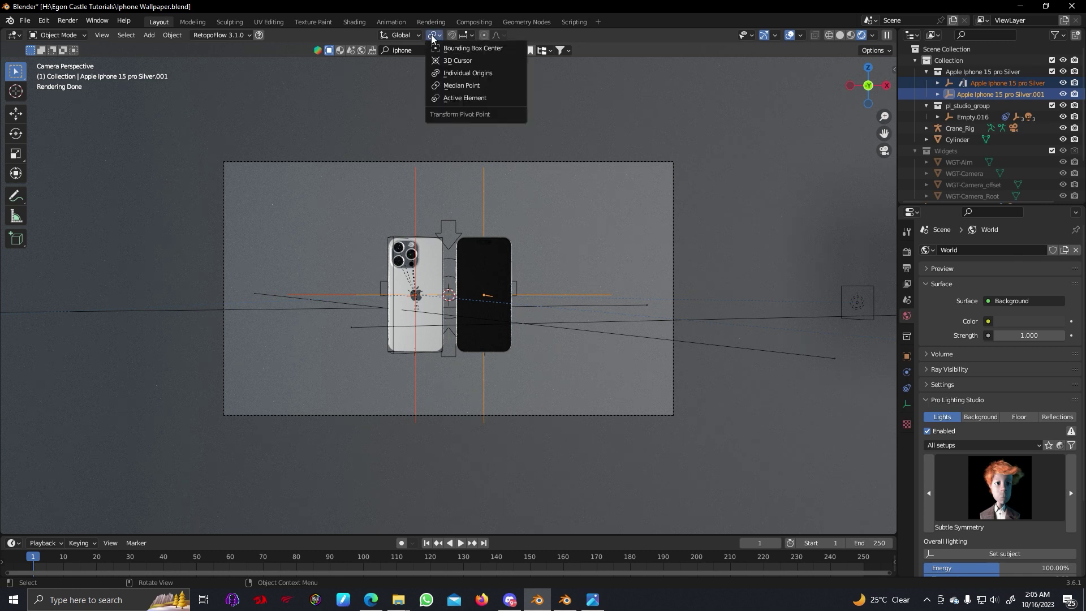
click(446, 73)
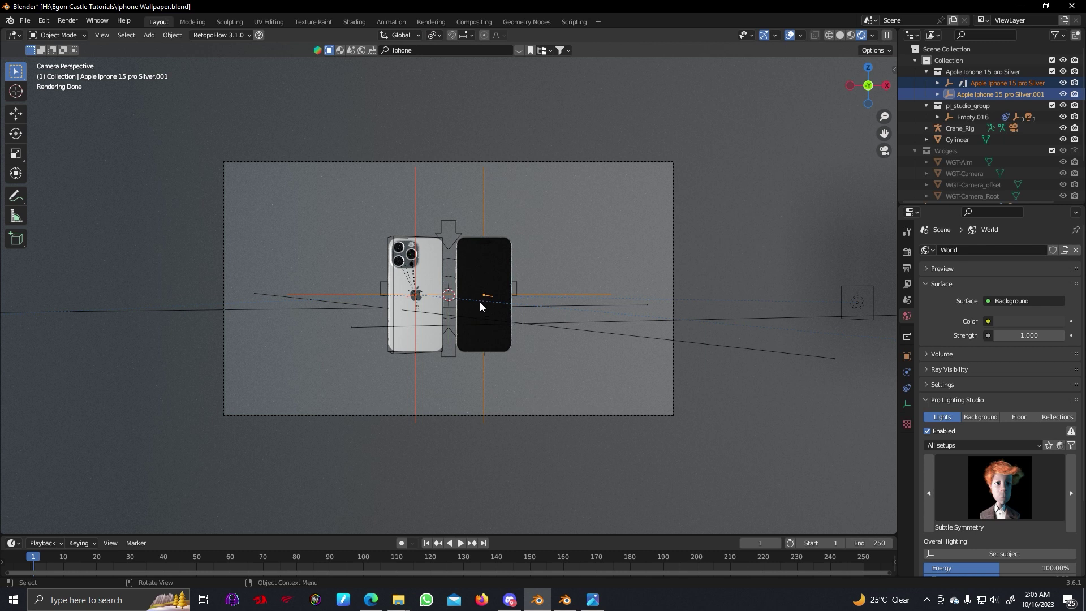
key(r)
key(z)
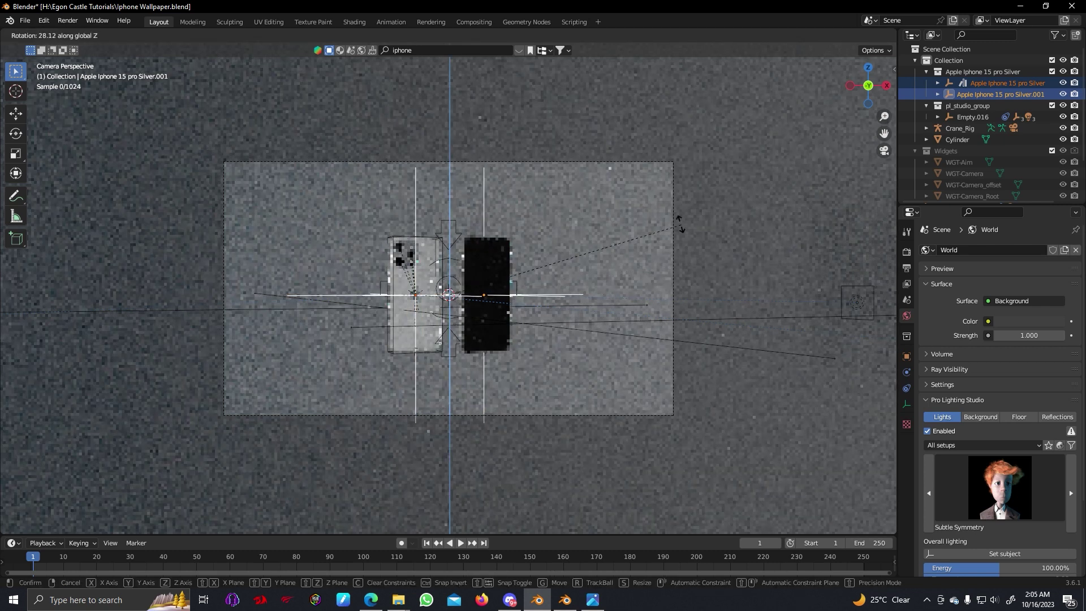
key(Escape)
Switch to solid shading and rotate both phones about 47° around global Z, each on its own origin
key(z)
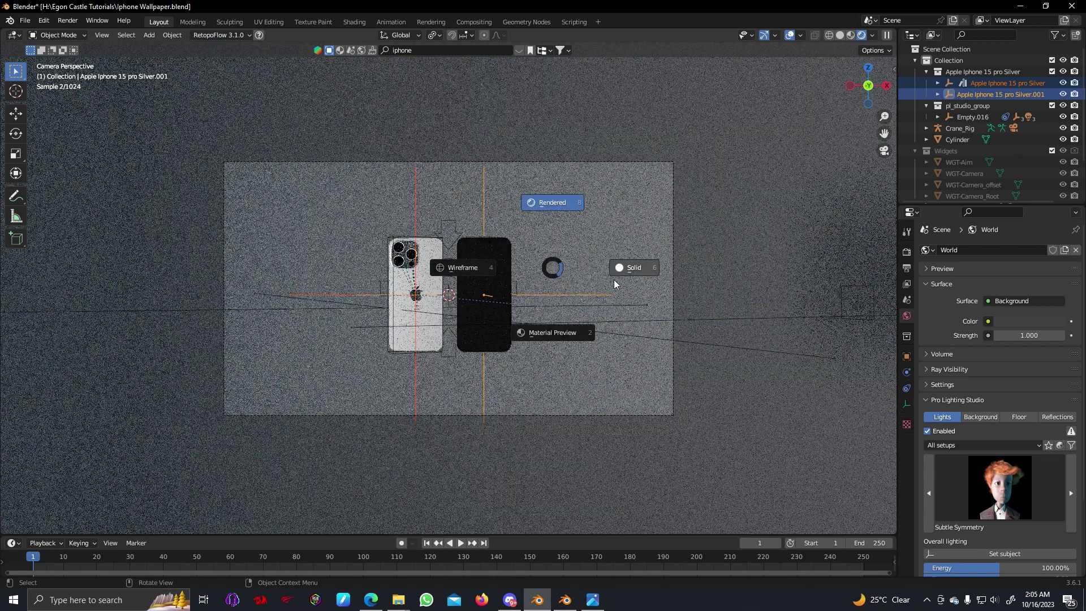
click(647, 272)
middle_drag(458, 297, 450, 312)
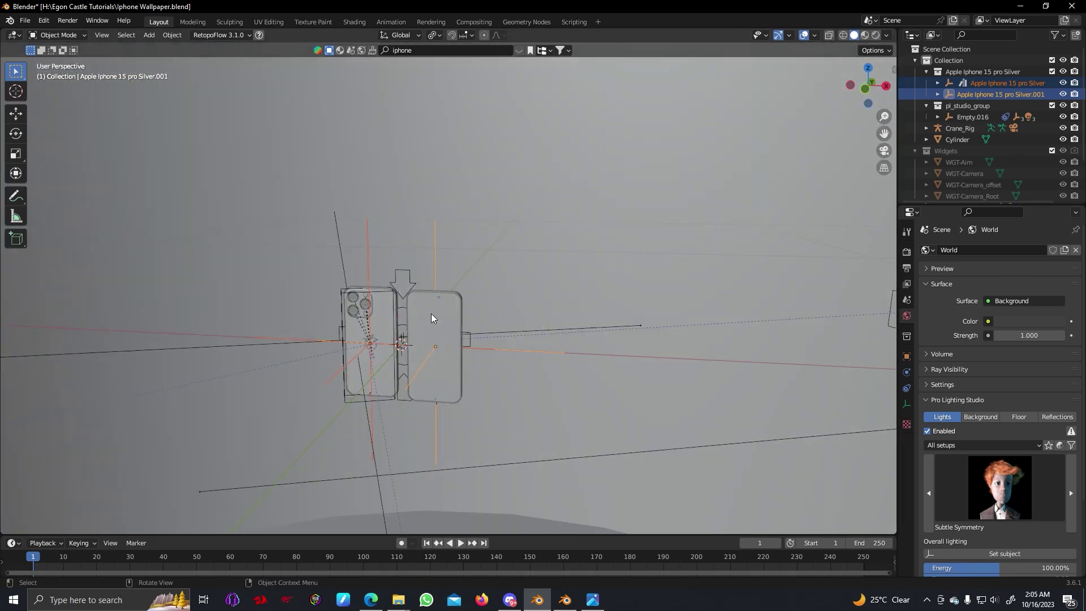
key(r)
key(z)
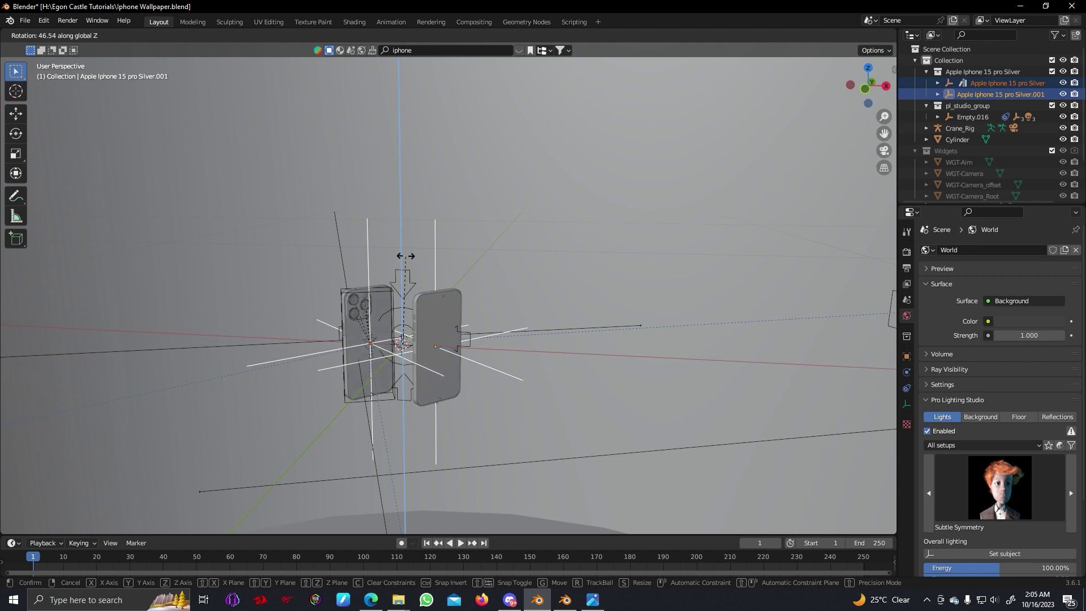
click(406, 258)
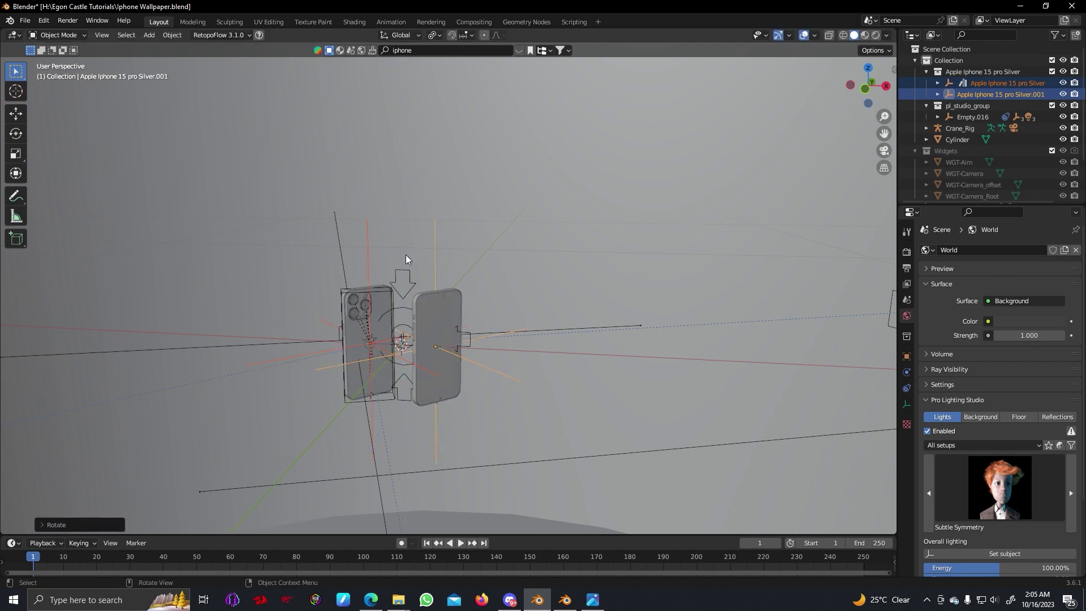
key(KP_0)
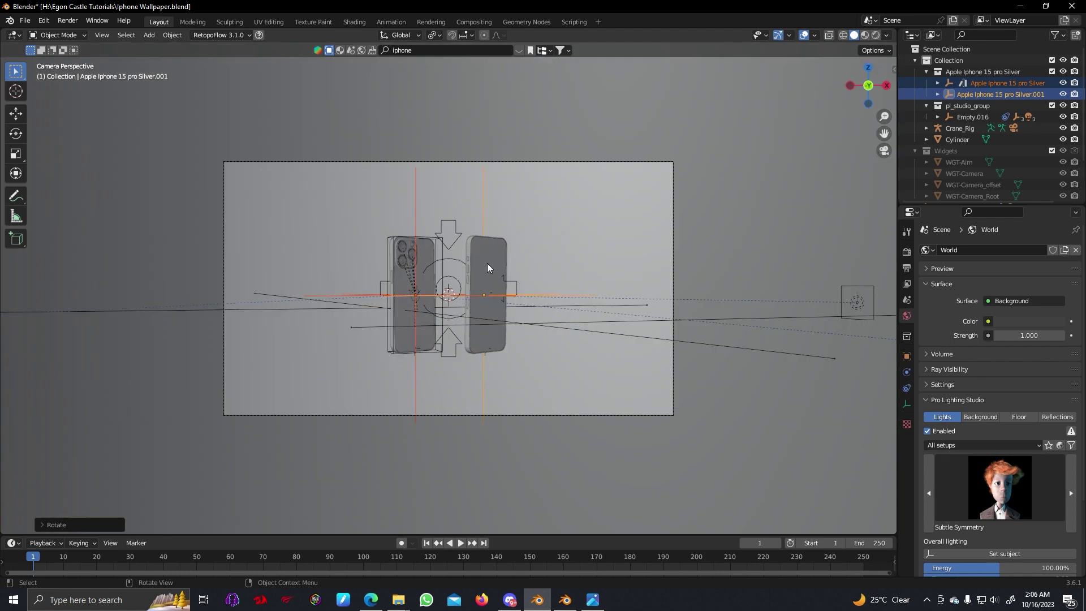
key(r)
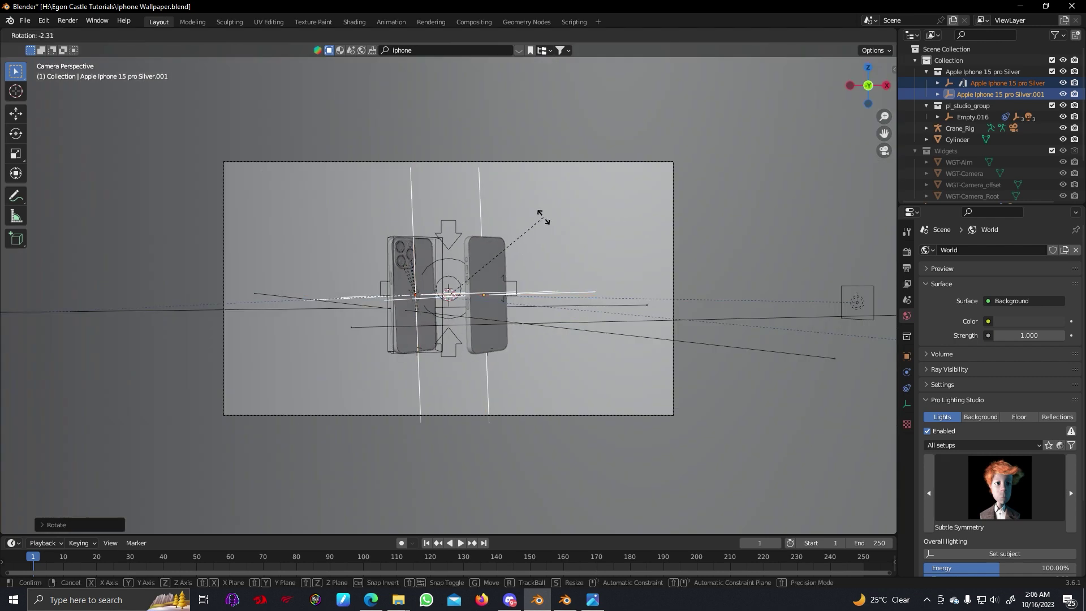
key(z)
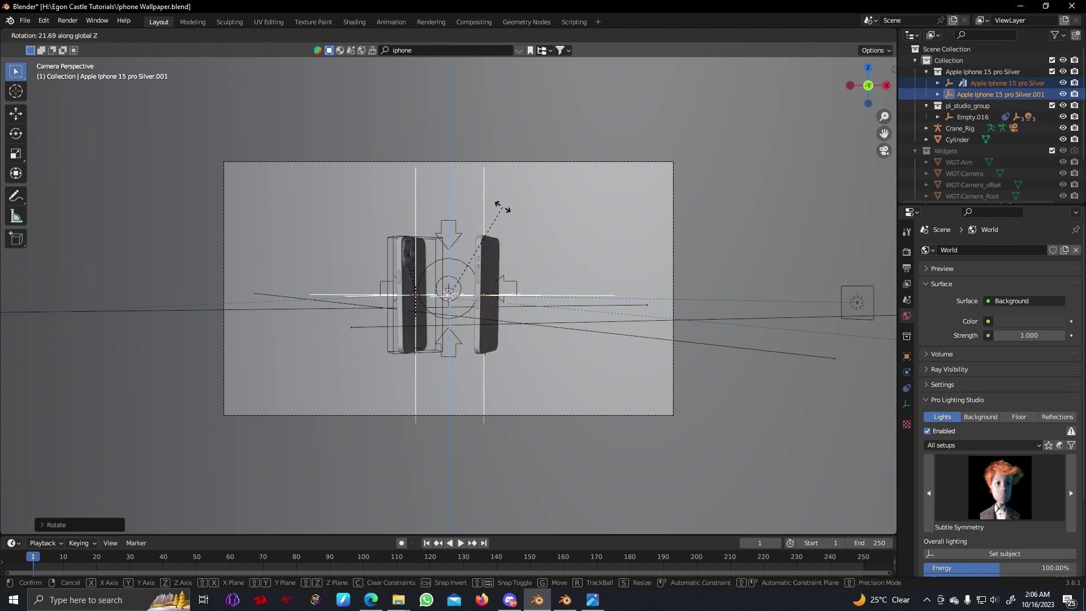
key(r)
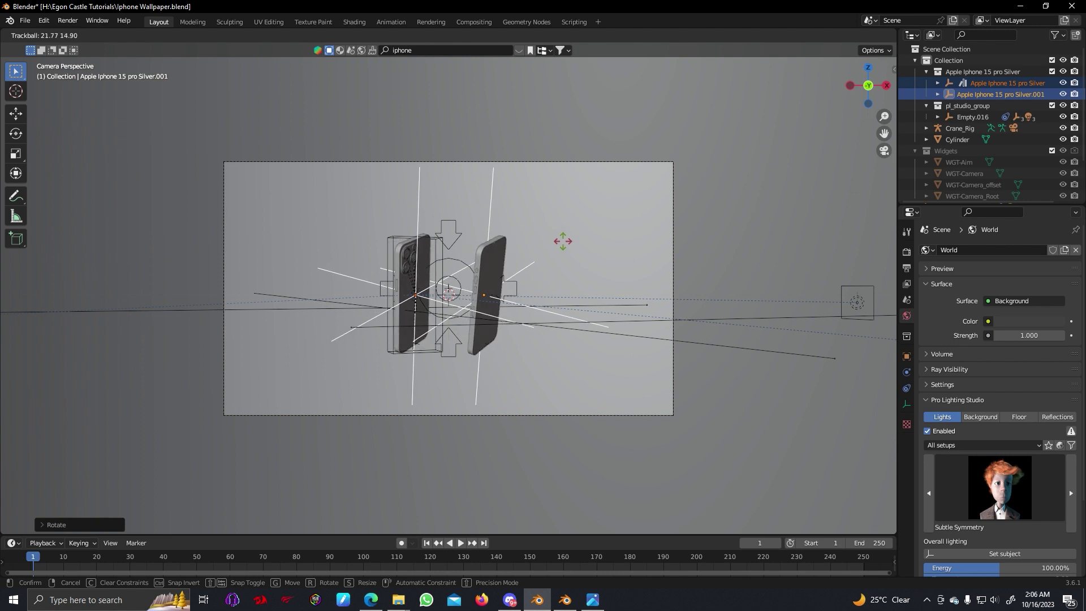
key(r)
key(z)
click(534, 237)
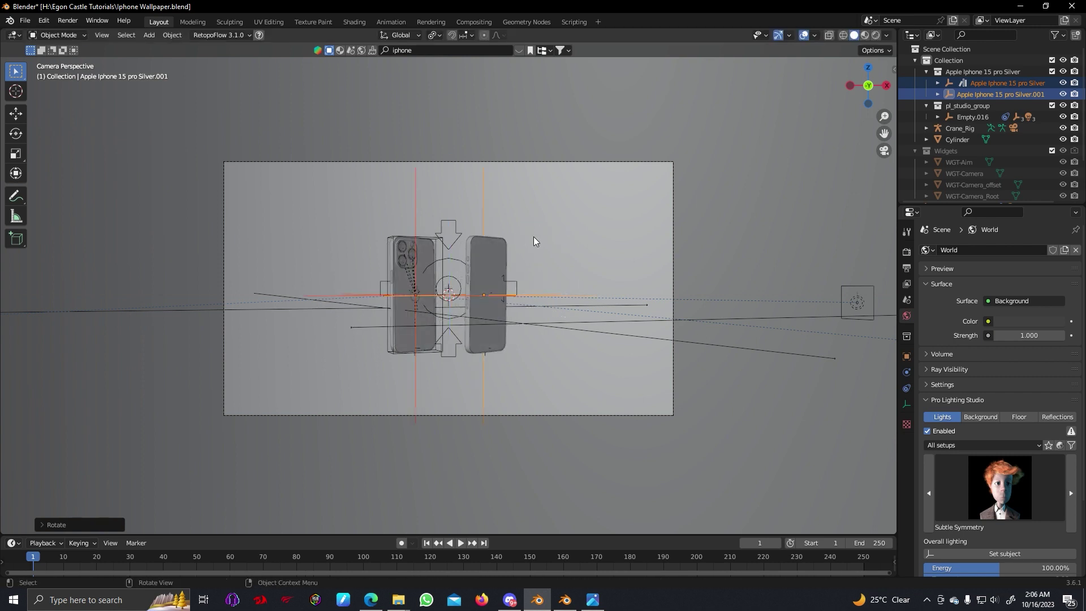
Tilt both phones around global Y in the camera view so that their tops lean to the left
key(r)
key(y)
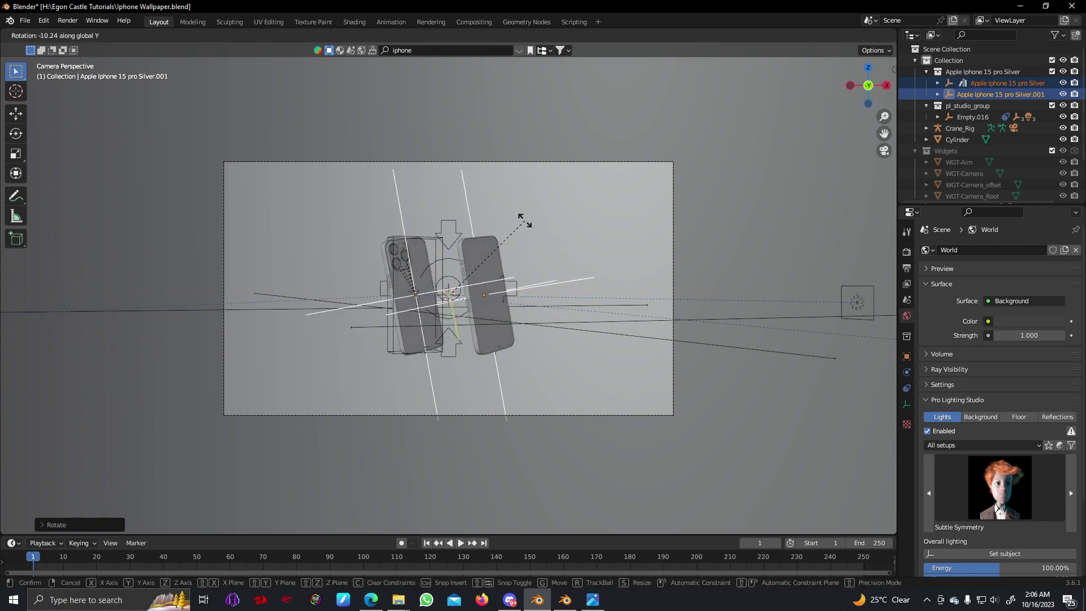
click(496, 207)
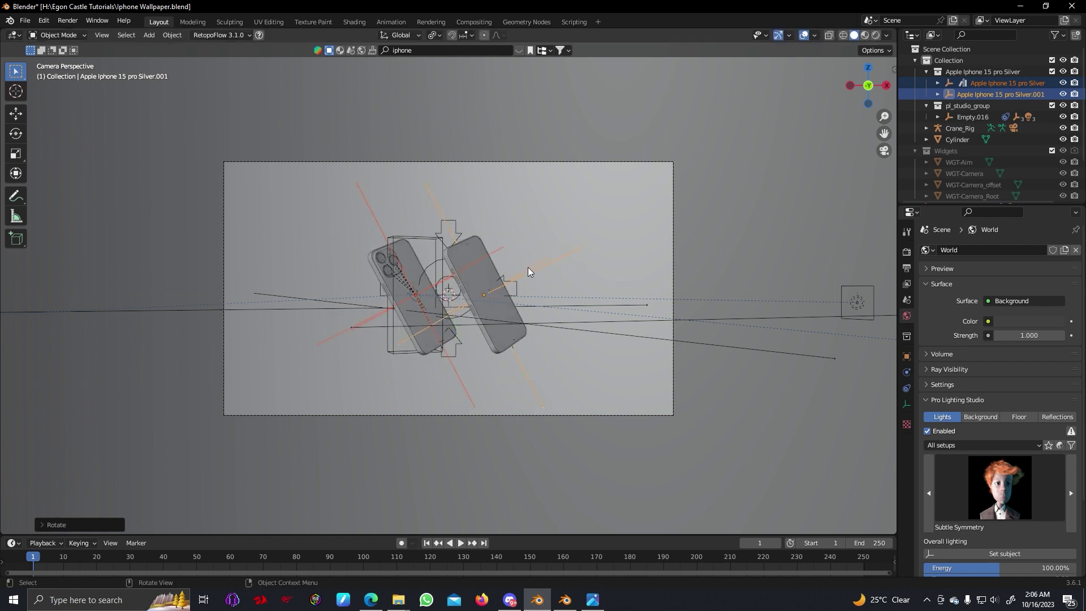
key(r)
key(Escape)
Select the parent empty of the phone showing its back and move it about 0.008 m along global X toward the other phone
click(443, 221)
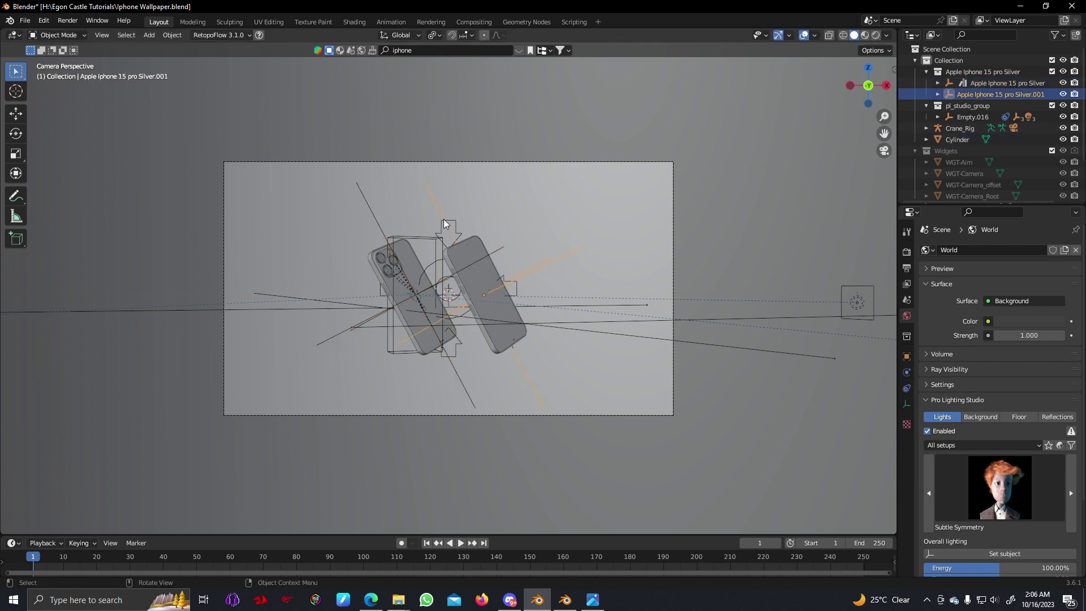
shift+click(373, 209)
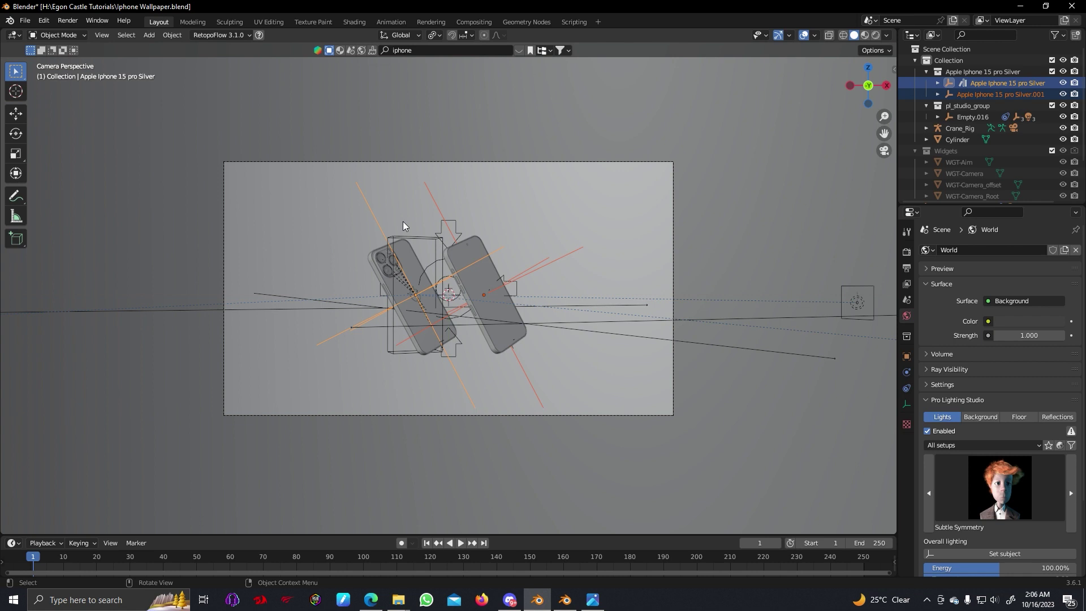
click(447, 222)
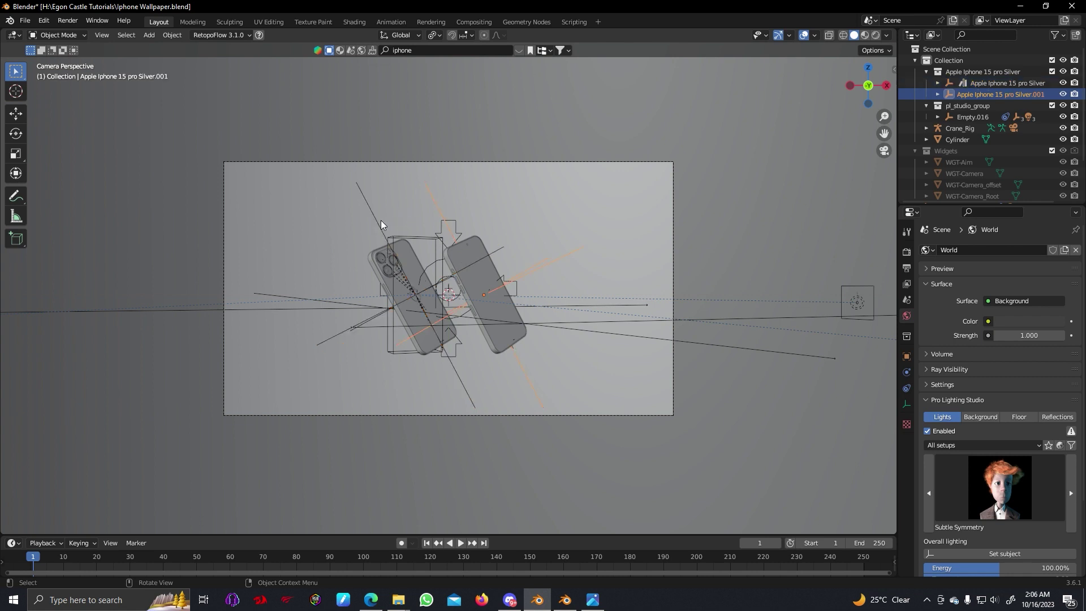
click(382, 219)
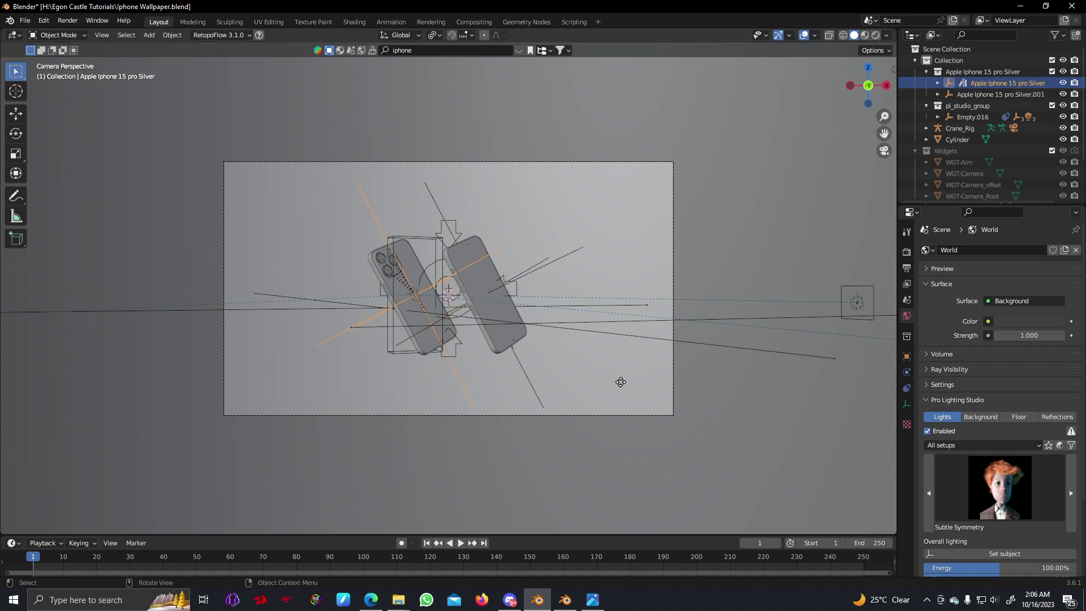
key(ctrl+z)
key(ctrl+z)
key(ctrl+shift+z)
key(ctrl+shift+z)
key(g)
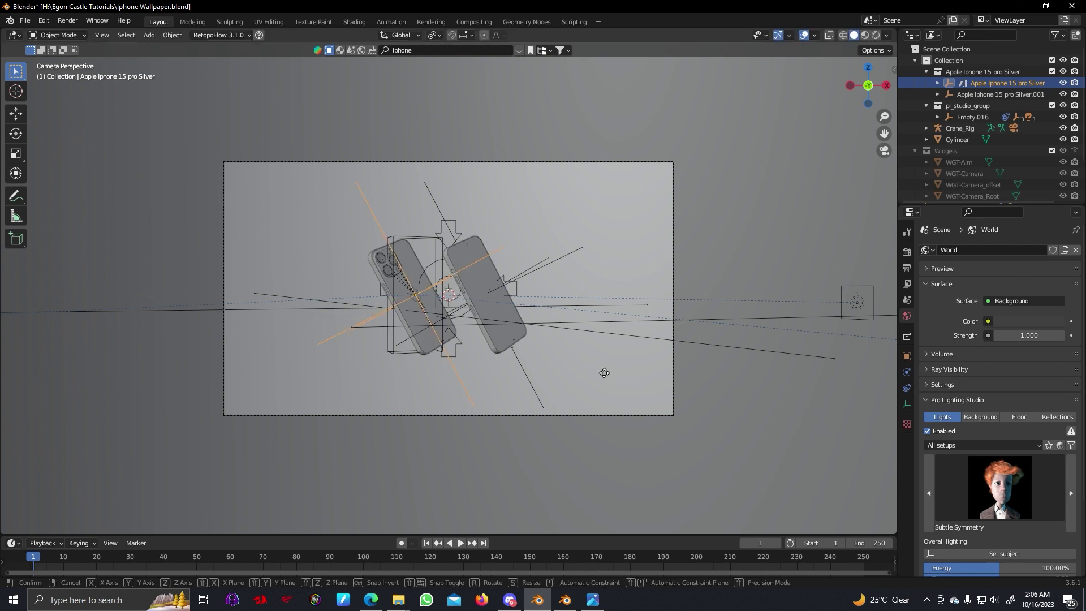
key(x)
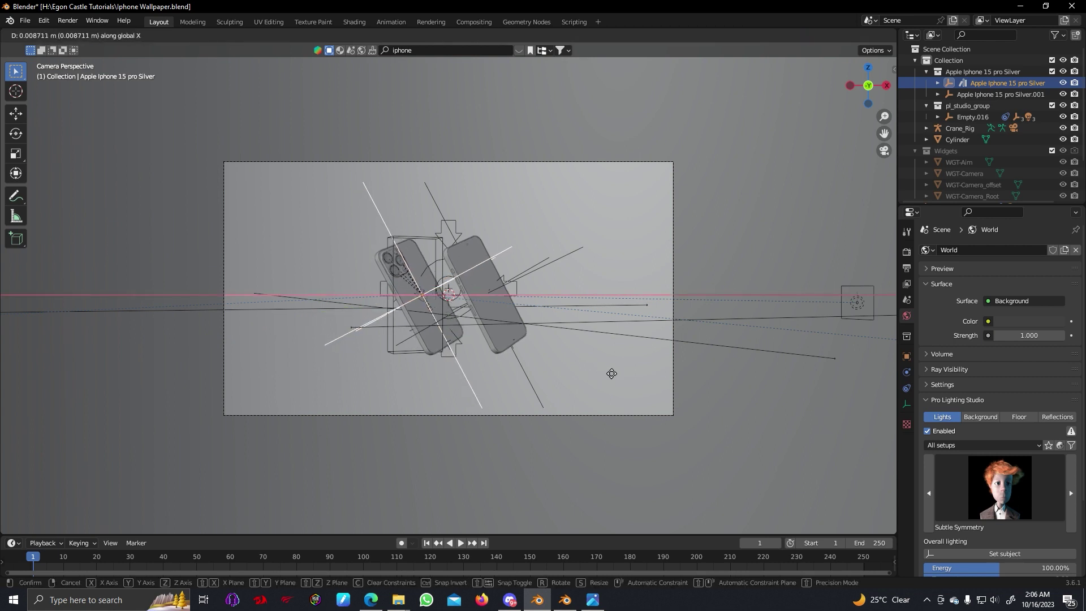
click(610, 373)
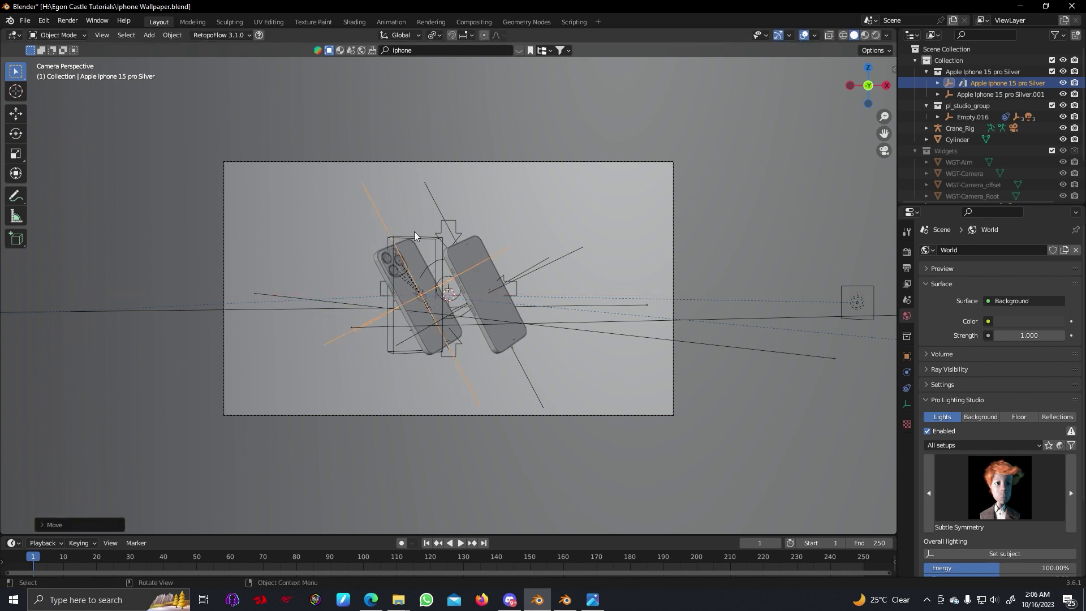
Move the parent empty of the phone showing its screen about -0.012 m along global X, closer to the first phone
click(432, 198)
key(g)
key(x)
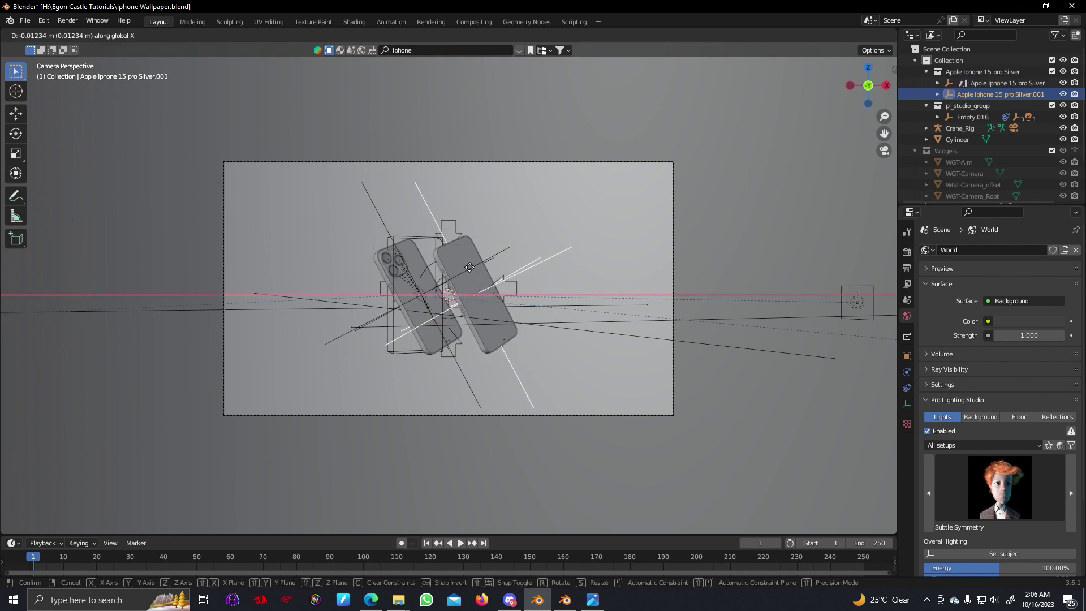
click(470, 267)
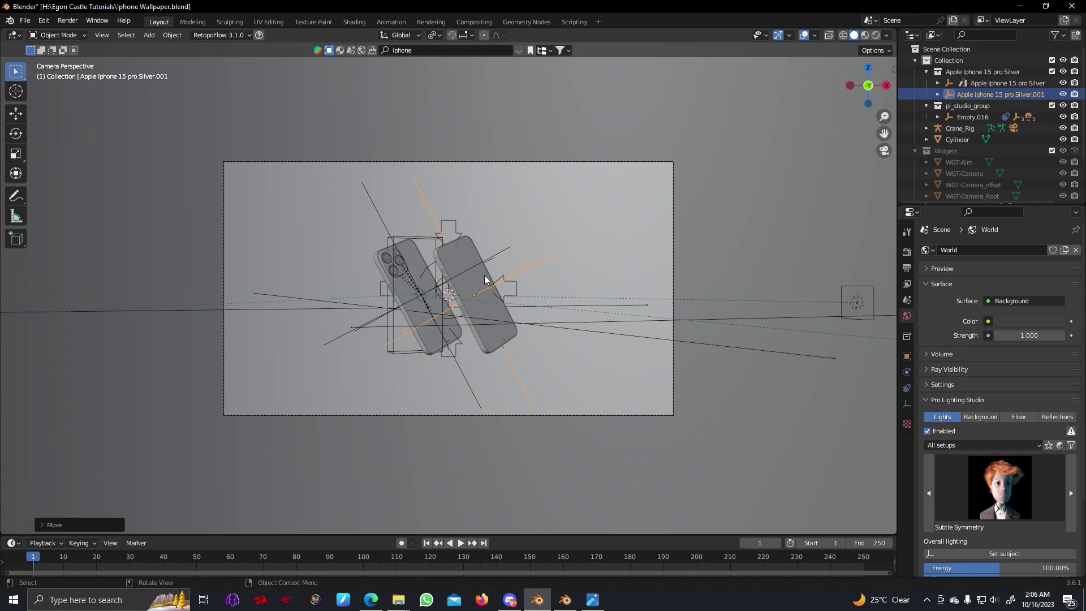
Switch the camera view to rendered shading and hide the viewport overlays
scroll(485, 275, up, 3)
key(z)
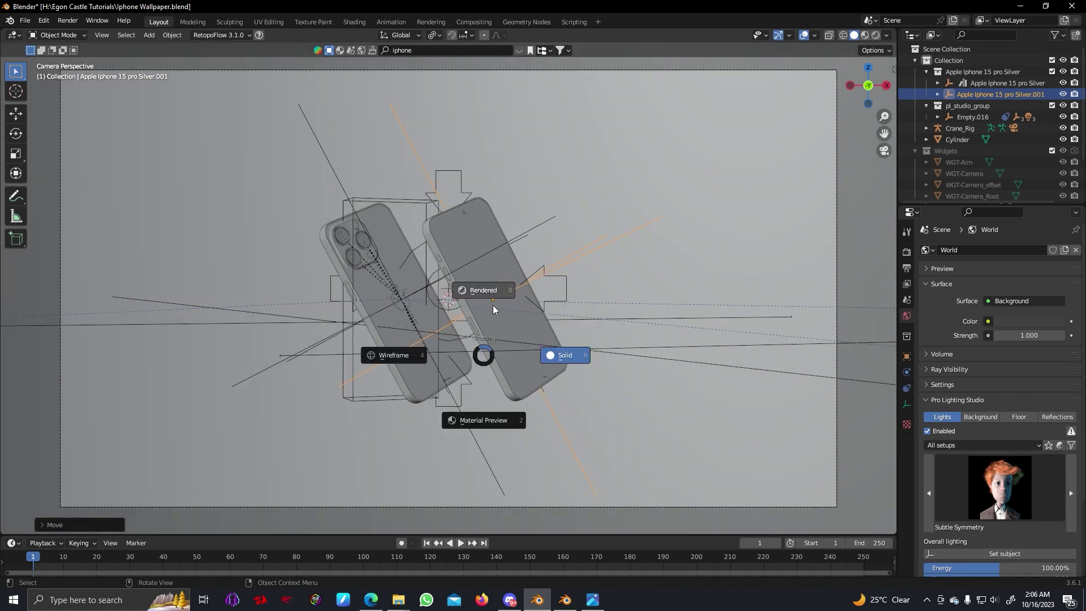
click(493, 294)
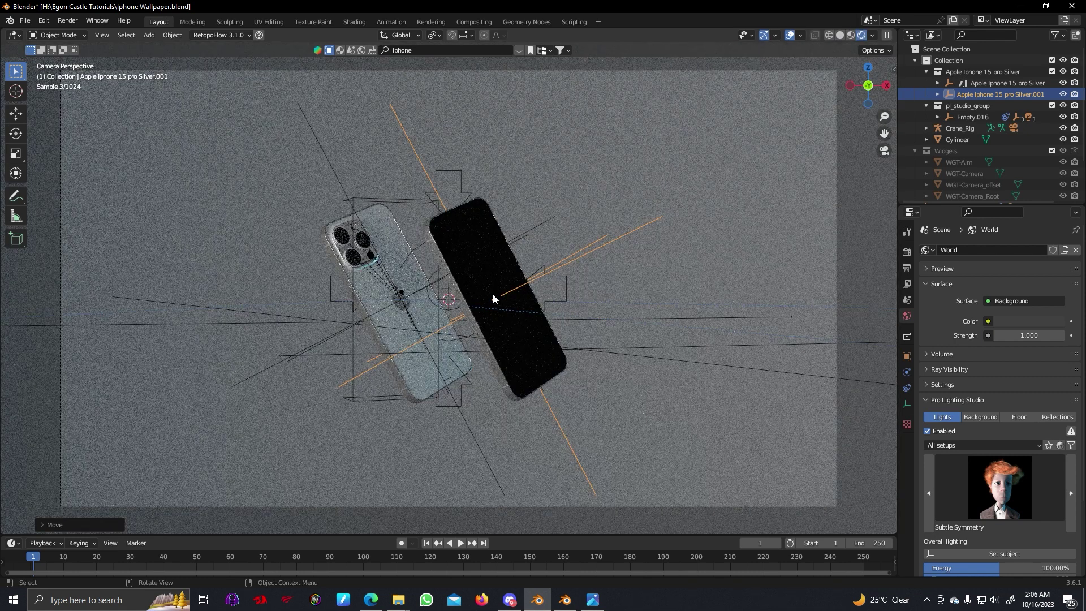
click(493, 501)
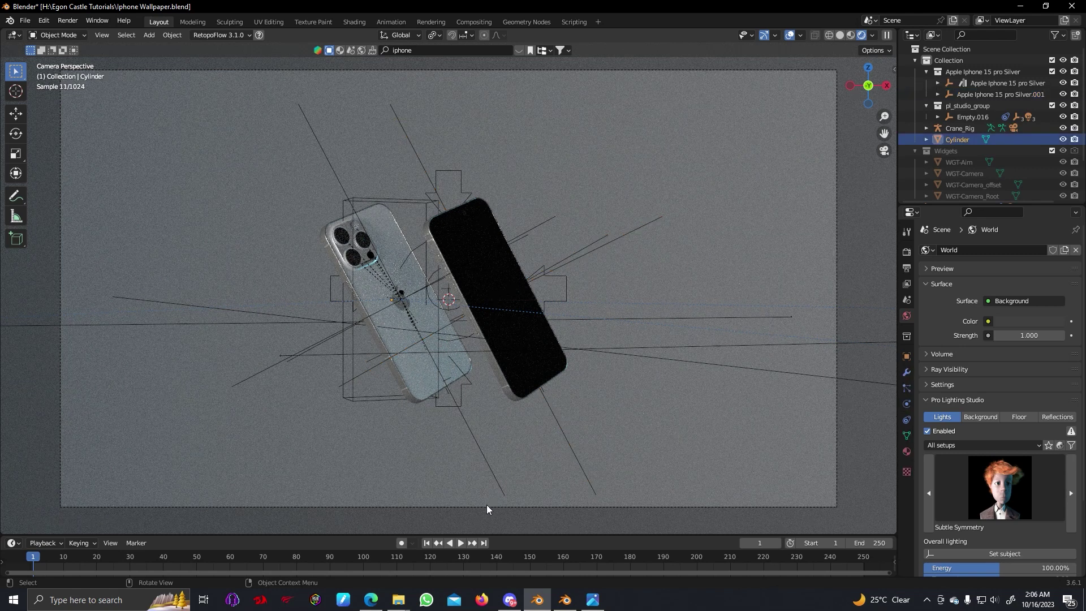
click(486, 504)
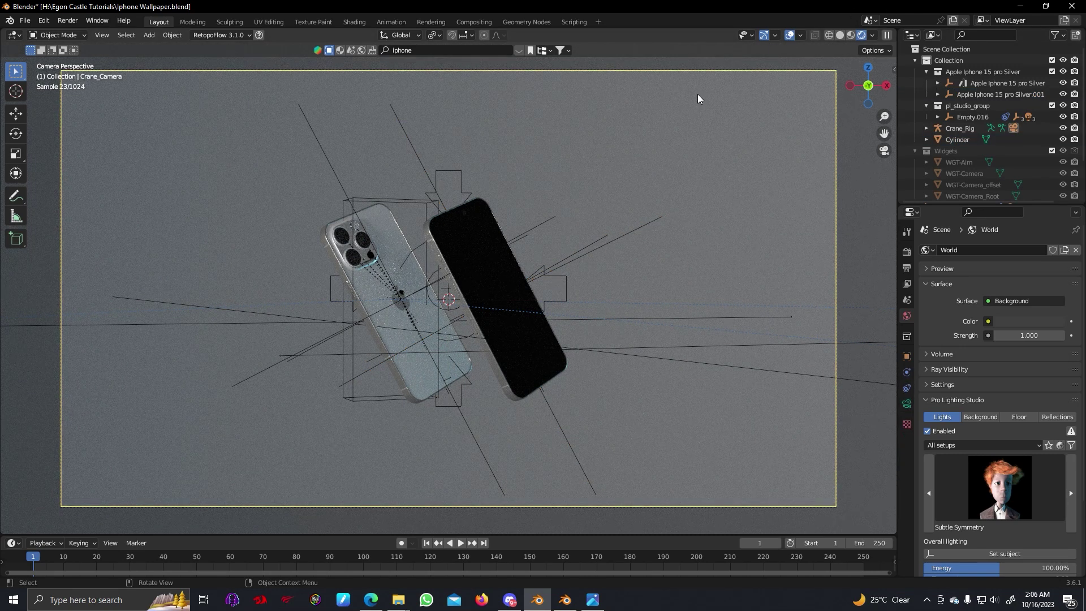
click(788, 35)
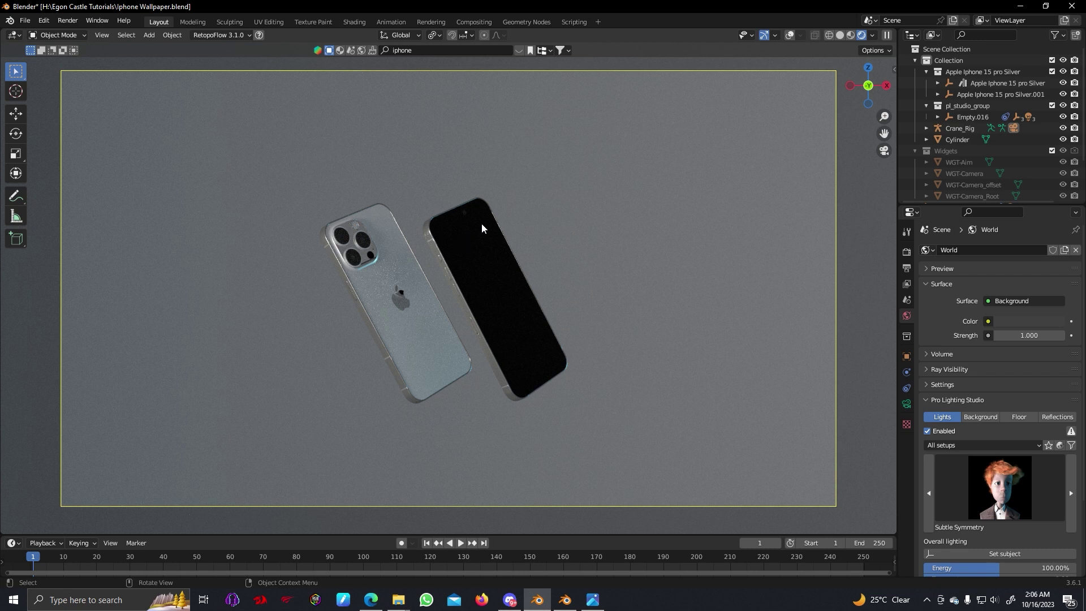
click(789, 37)
click(789, 37)
Try the Pillars of Light, Monumental Glow and Heven & Hell setups in Pro Lighting Studio
click(999, 487)
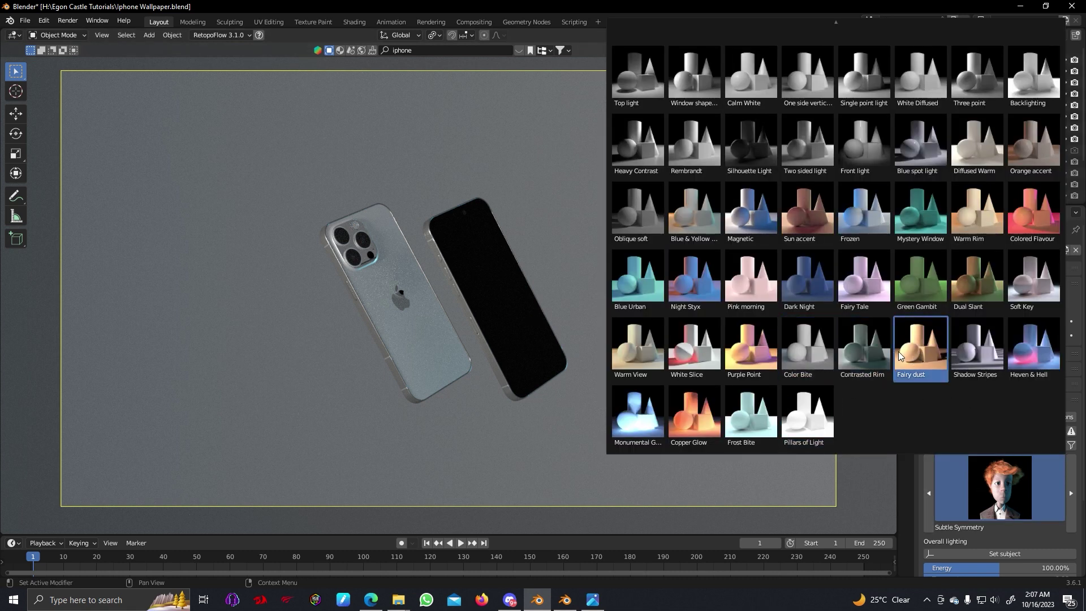
click(804, 419)
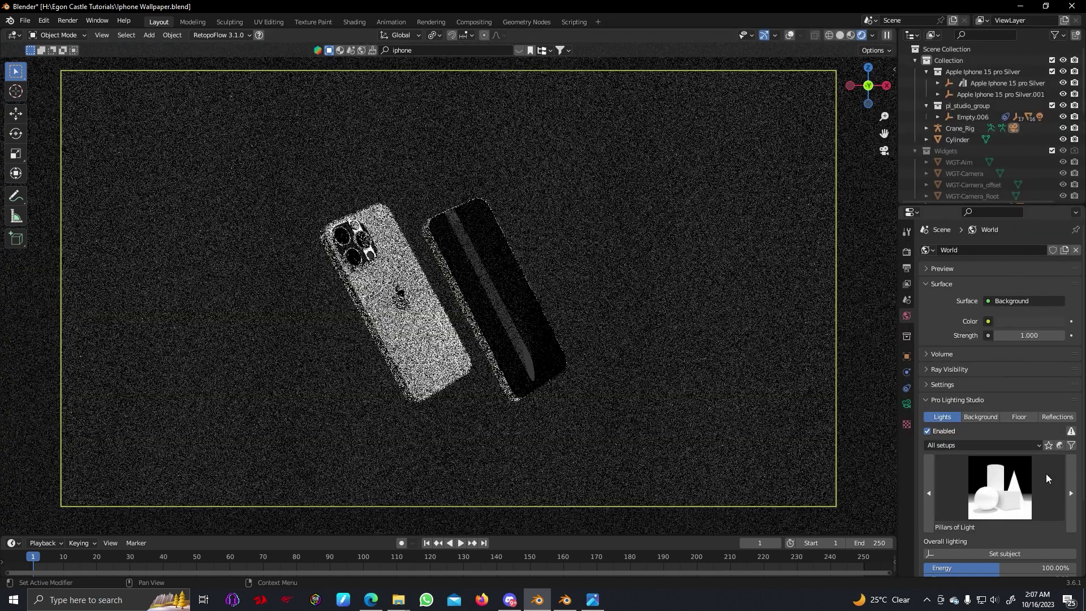
click(987, 479)
click(641, 413)
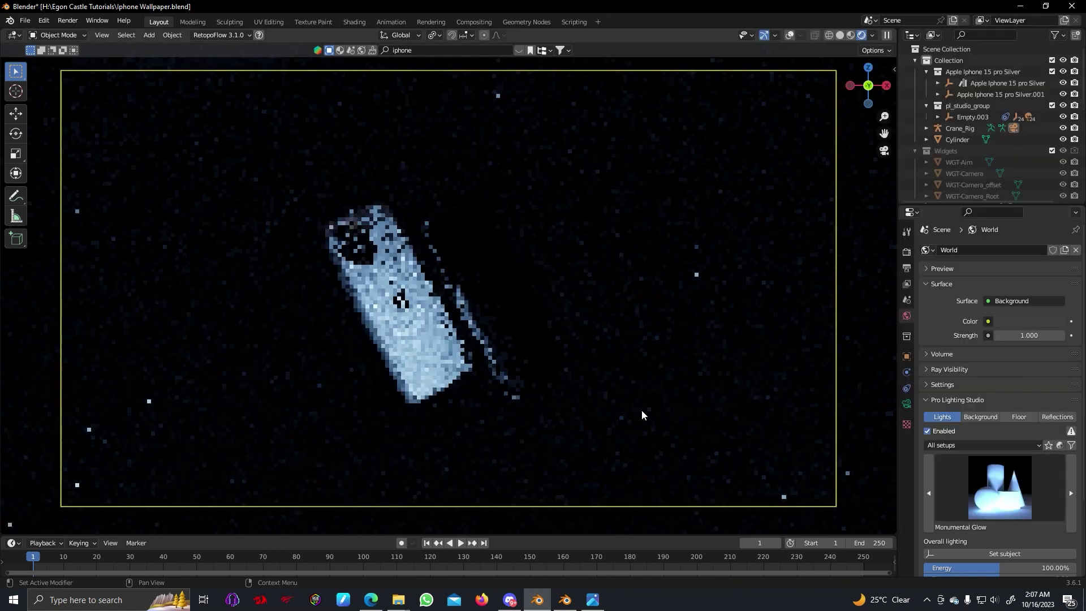
click(958, 460)
key(Return)
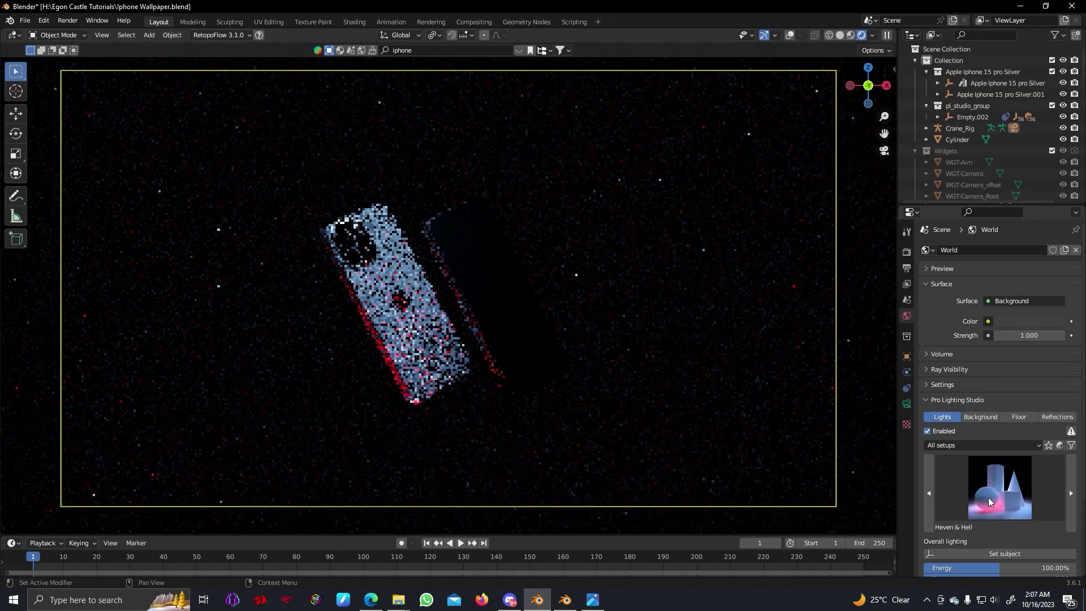
Try the Shadow Stripes and Color Bite lighting setups on the phones
click(999, 486)
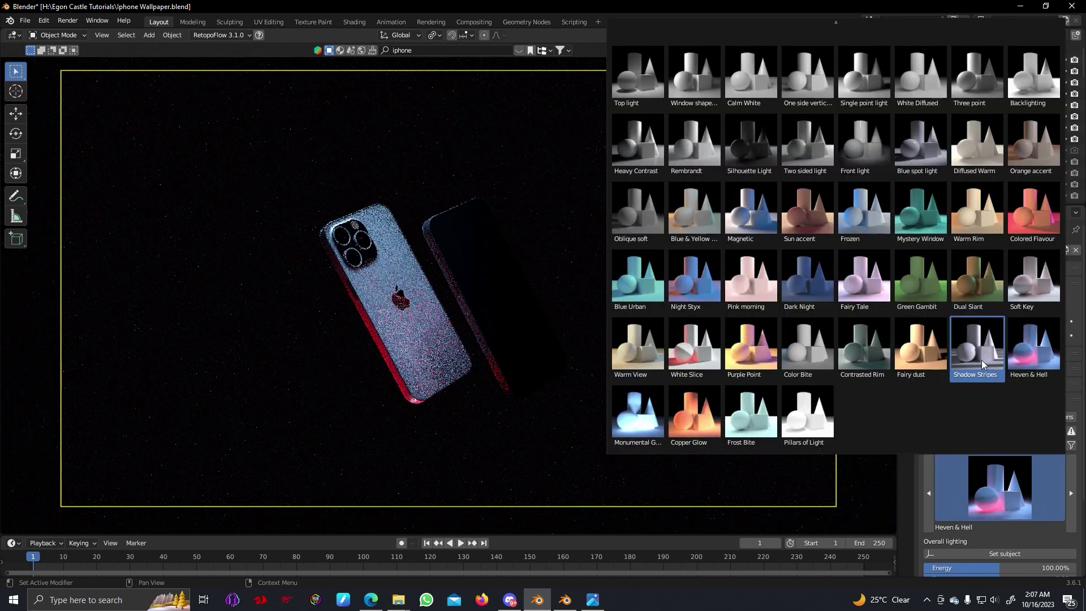
click(982, 359)
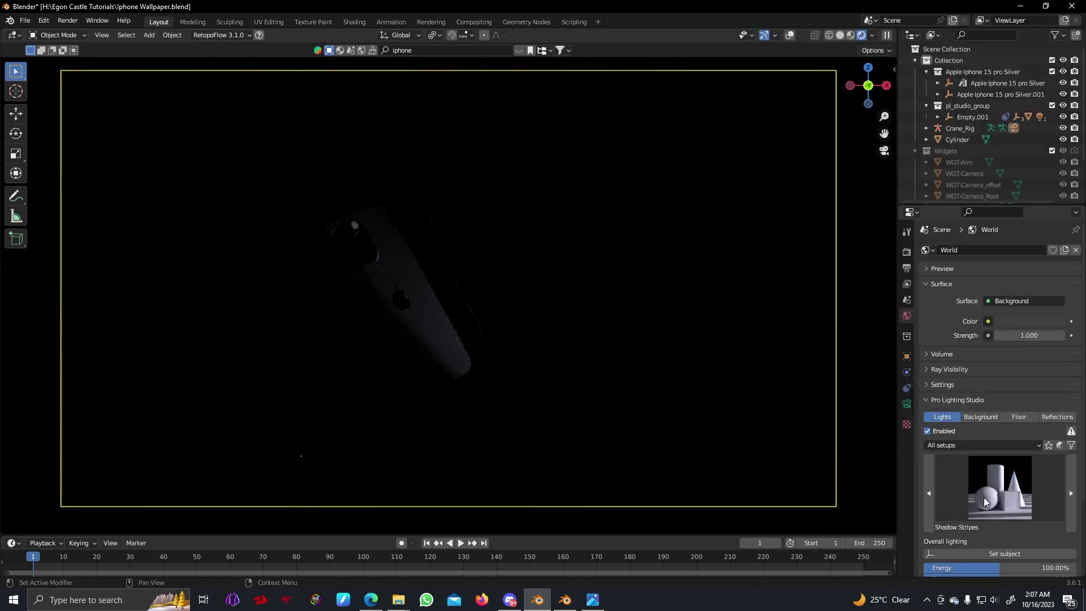
click(990, 468)
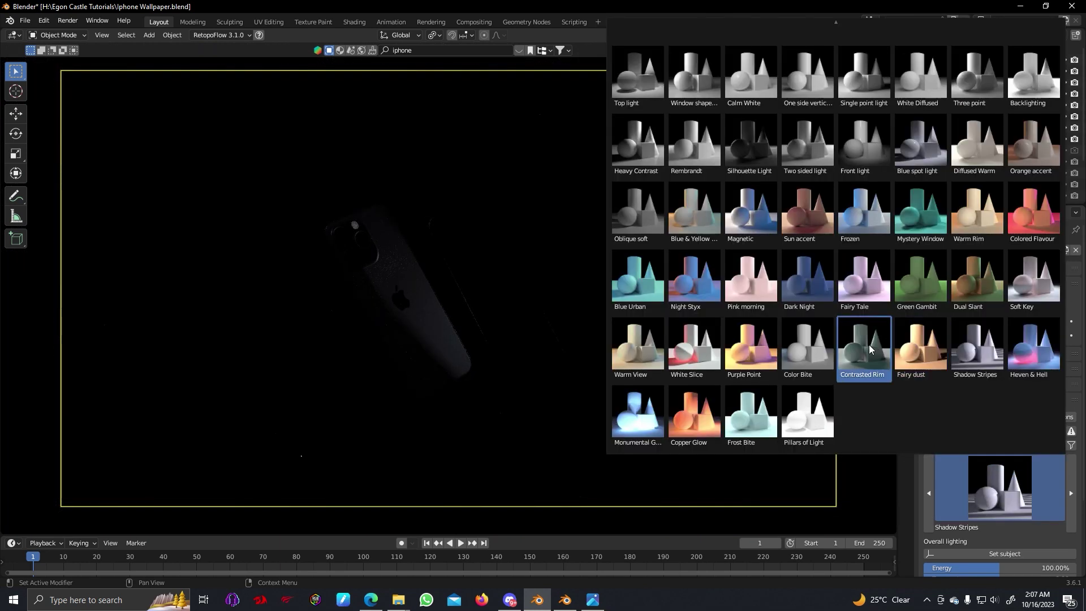
click(806, 345)
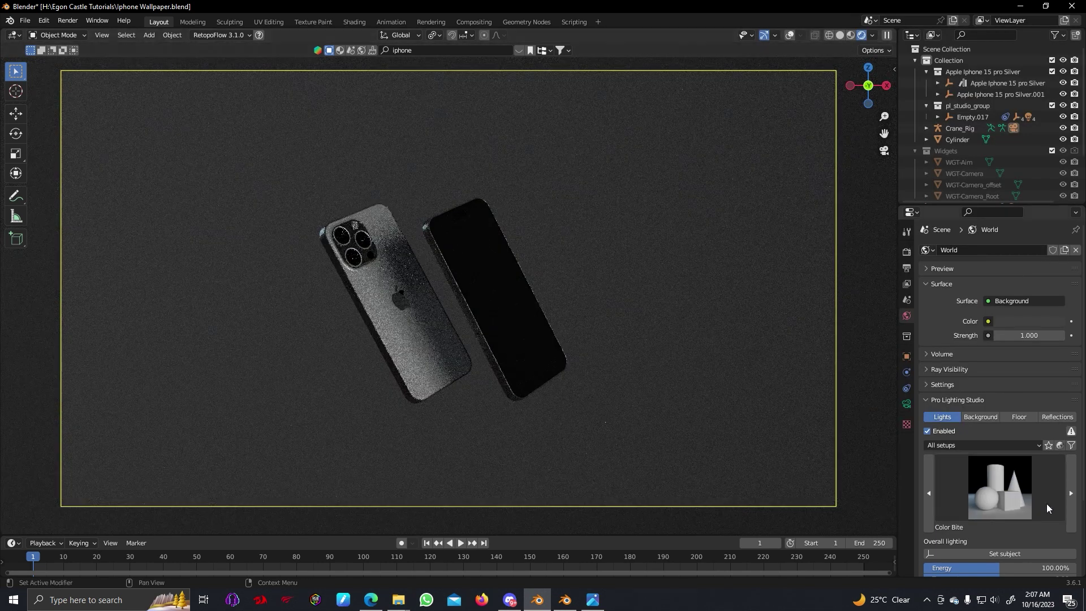
Apply the Fairy Tale lighting setup in Pro Lighting Studio
click(1008, 486)
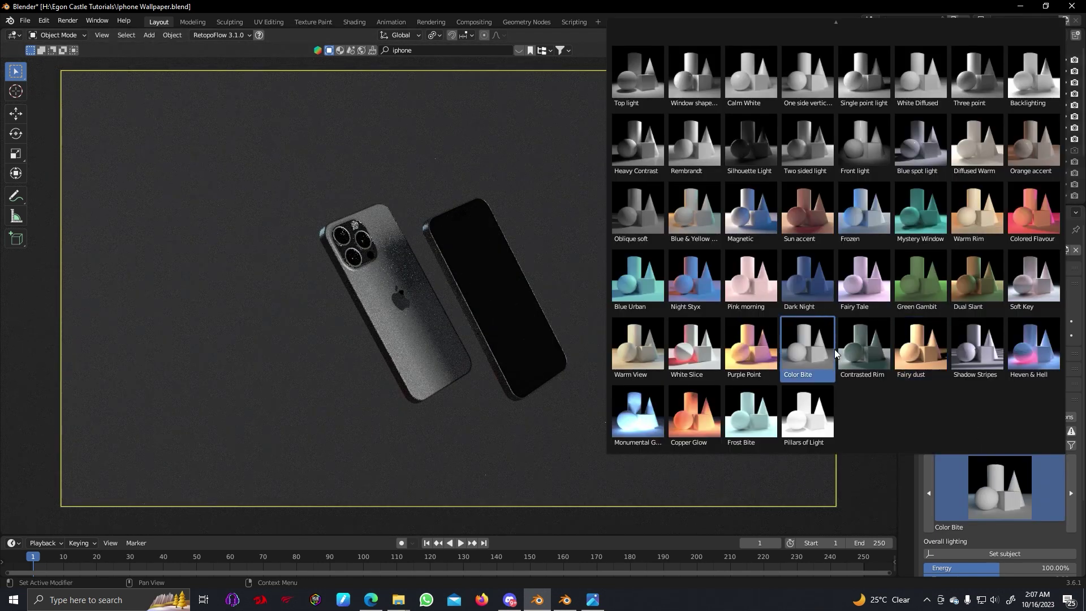
click(857, 291)
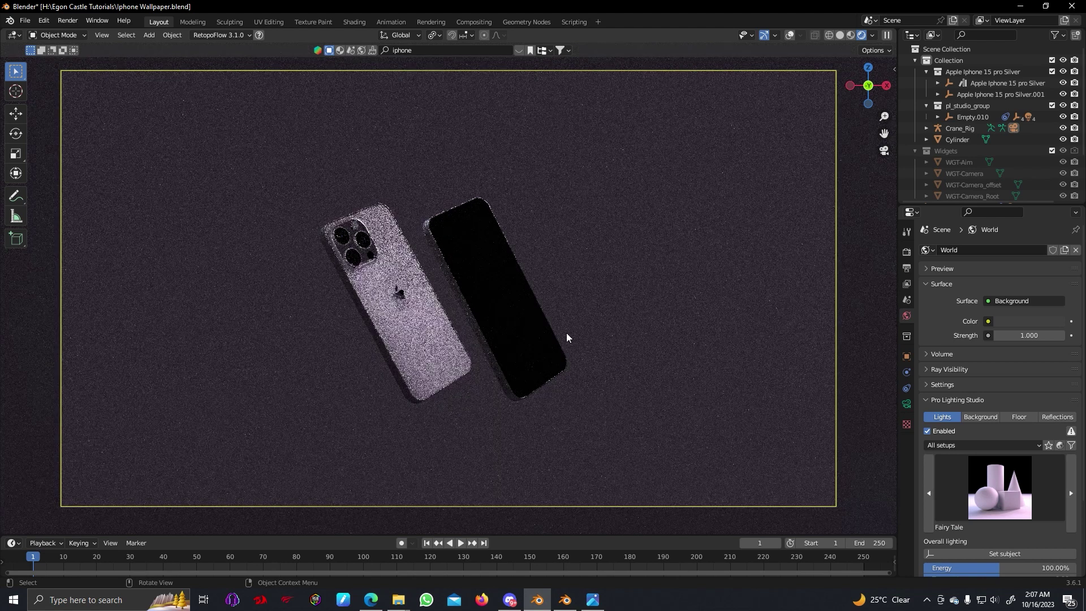
click(520, 506)
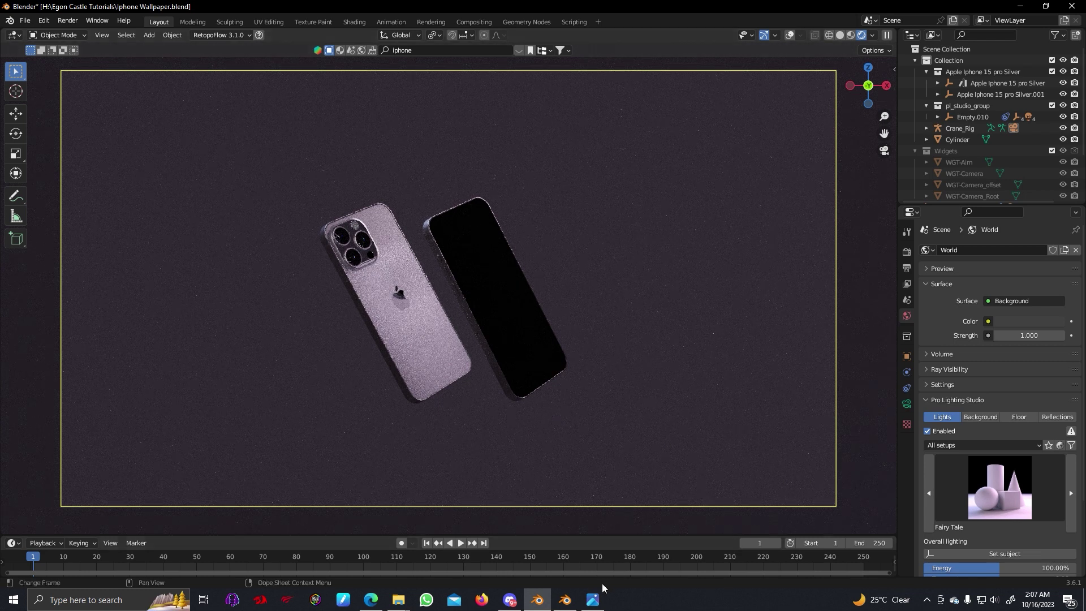
Switch to the image viewer to compare the scene with the reference picture 2.png, and return to Blender
click(592, 599)
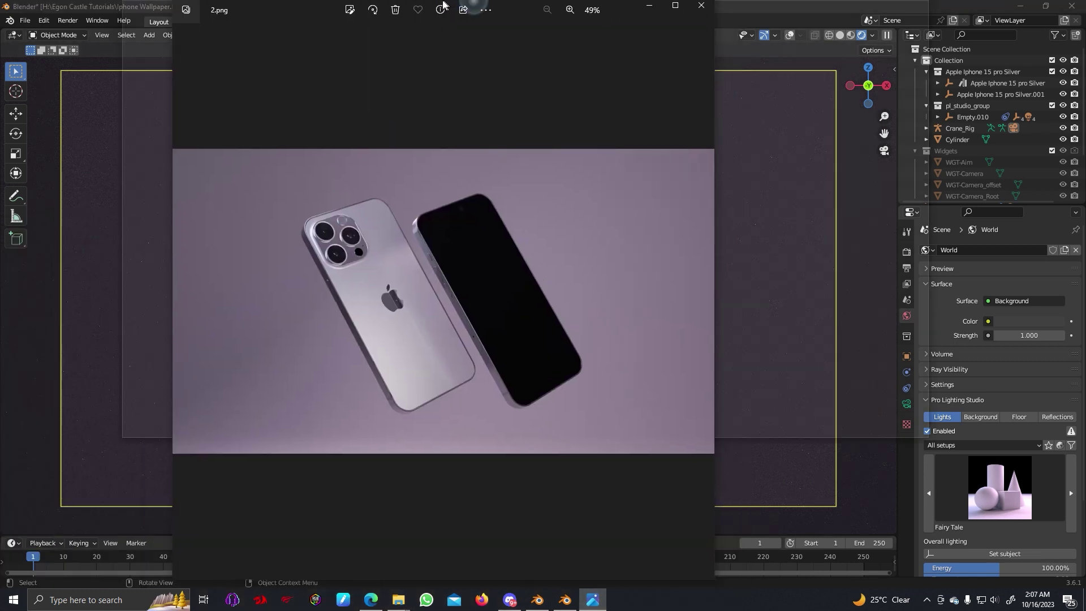
double_click(447, 6)
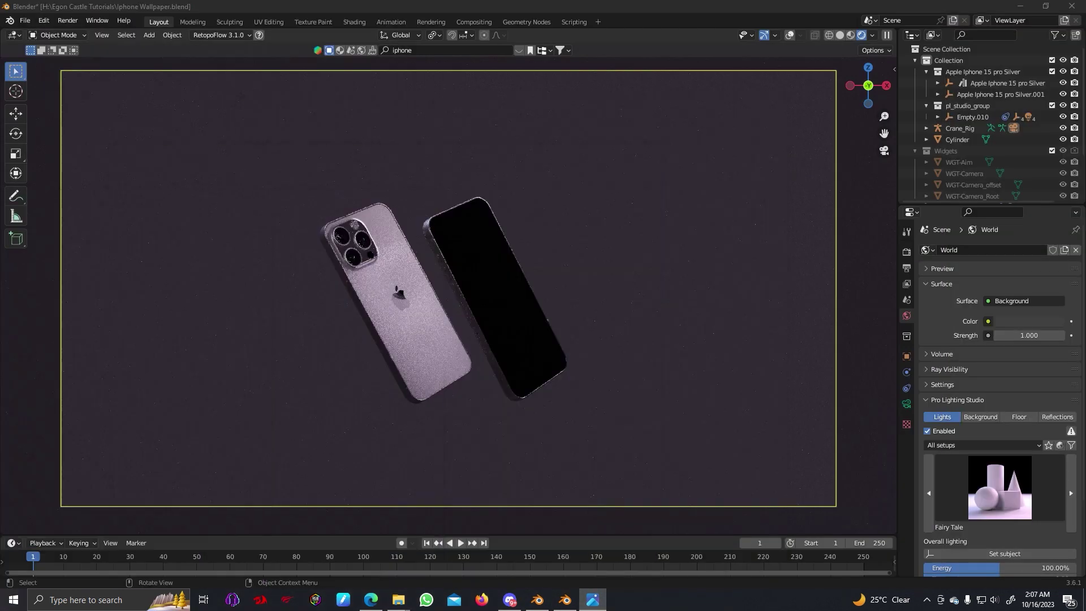
click(510, 503)
Leave the camera view, show the viewport overlays again and switch to solid shading
middle_drag(596, 364, 578, 375)
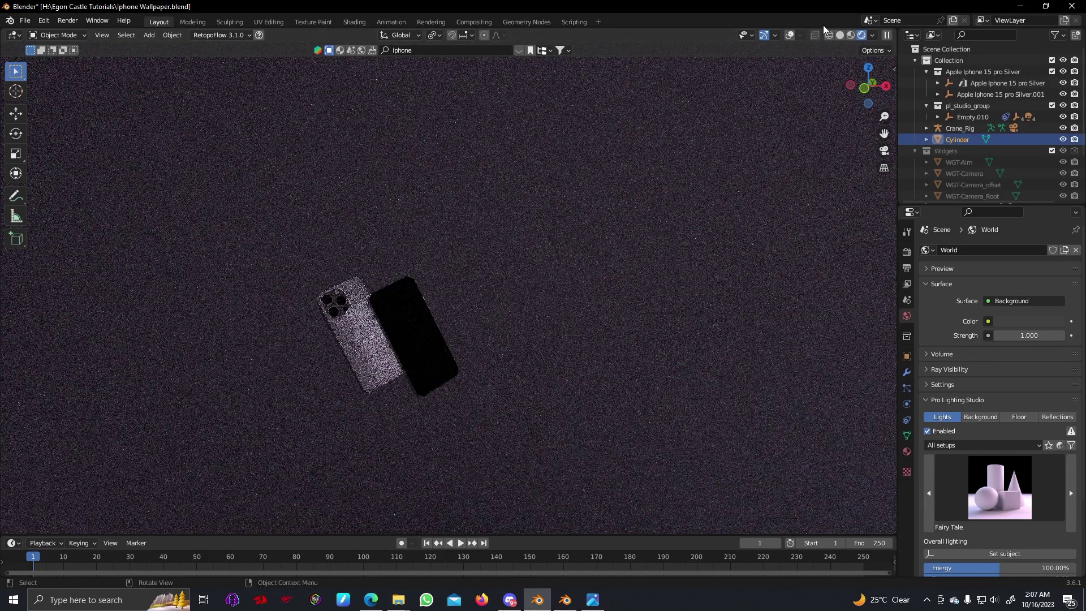
click(790, 35)
scroll(391, 340, up, 2)
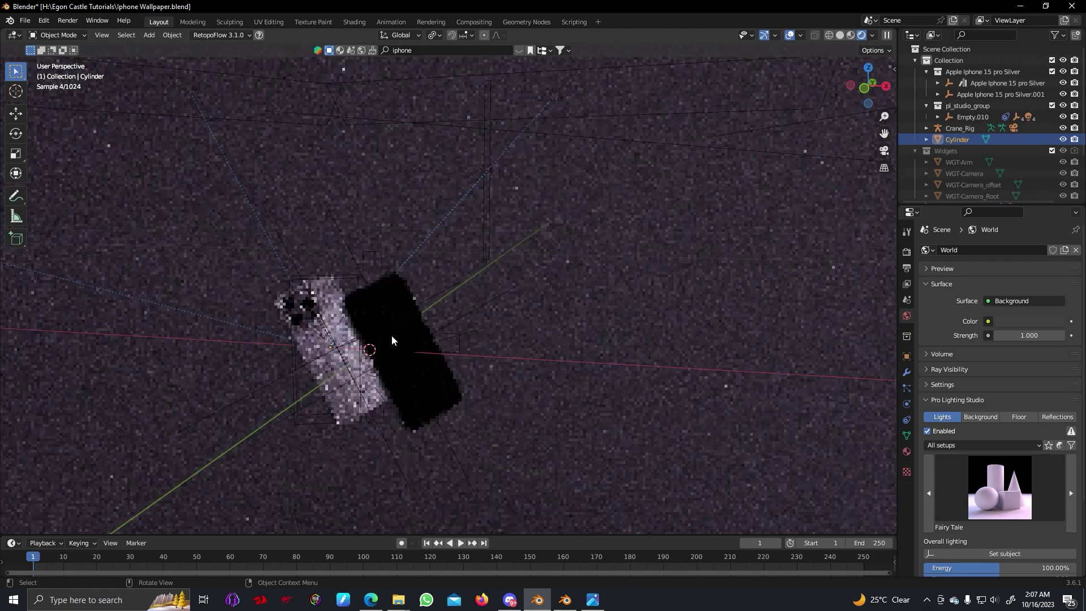
scroll(339, 362, down, 2)
middle_drag(326, 364, 333, 368)
key(z)
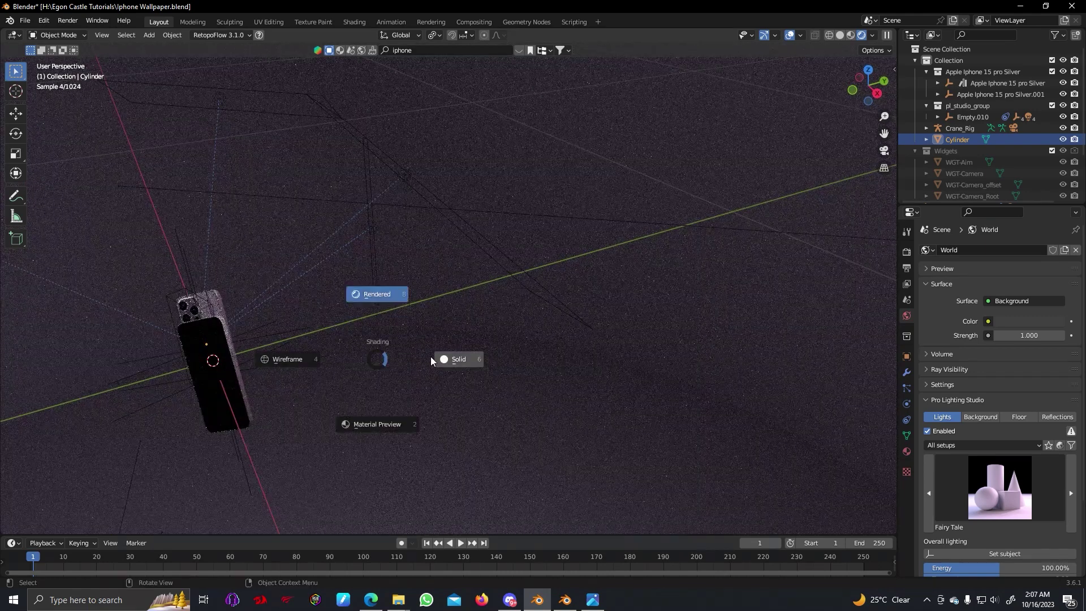
click(431, 361)
Select the crane camera rig and move it about 0.1 m along global Y toward the phones
middle_drag(267, 374, 466, 337)
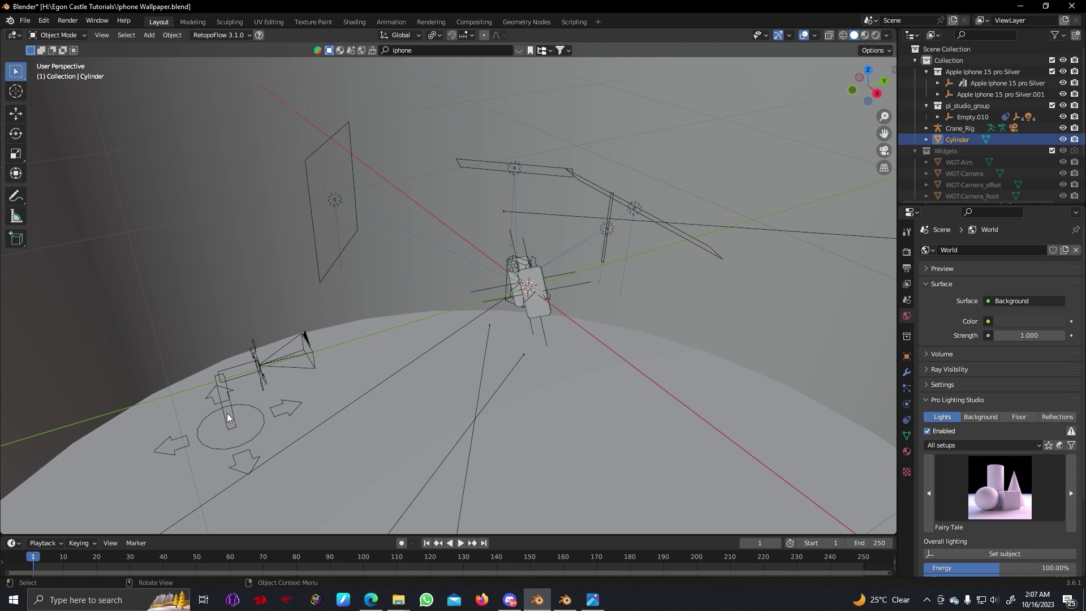
click(252, 375)
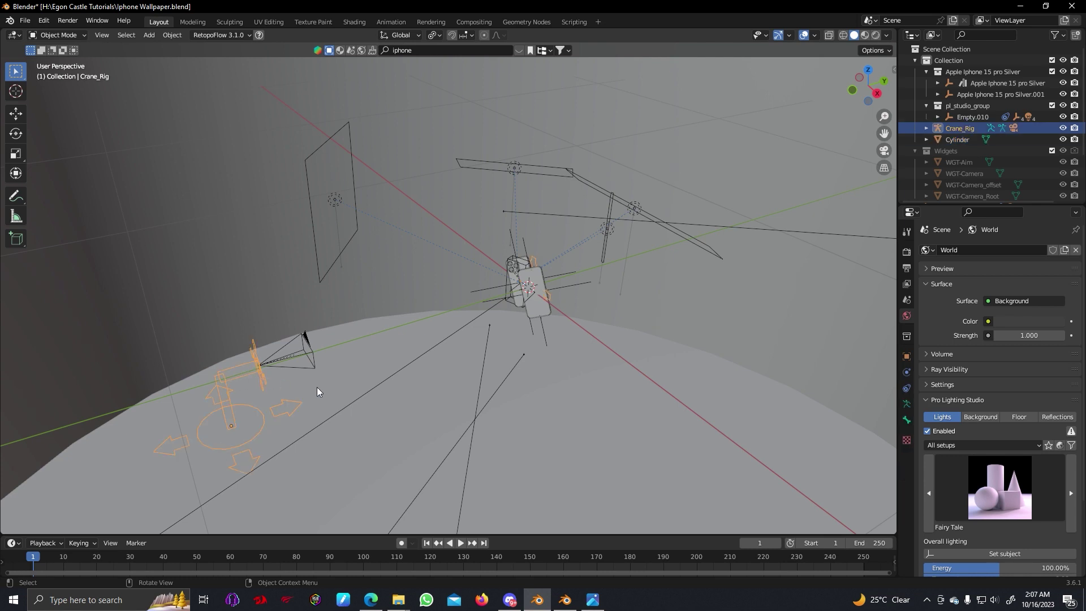
key(g)
key(y)
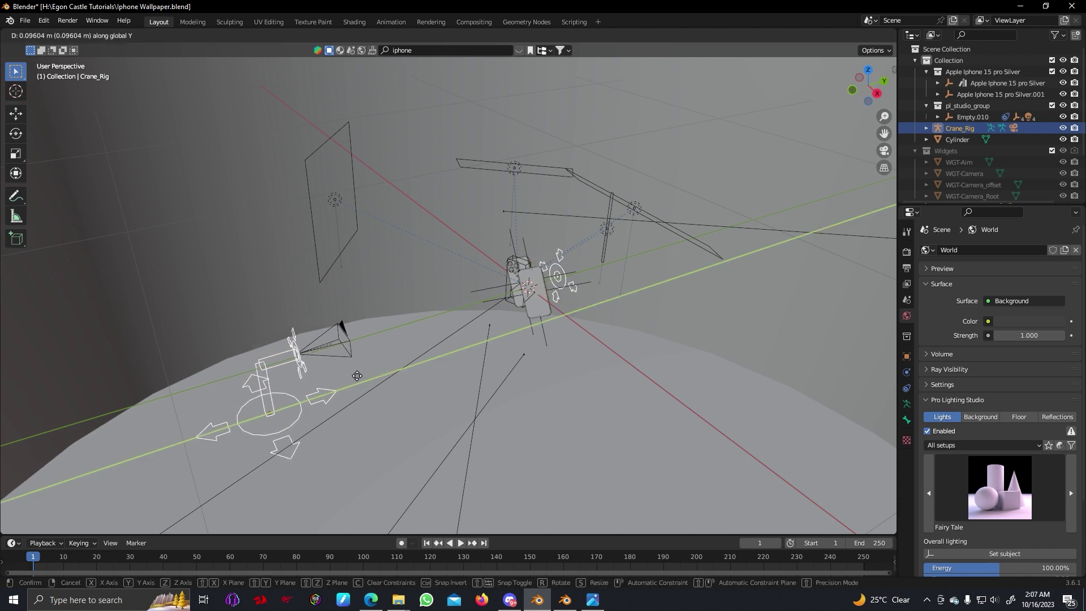
click(369, 373)
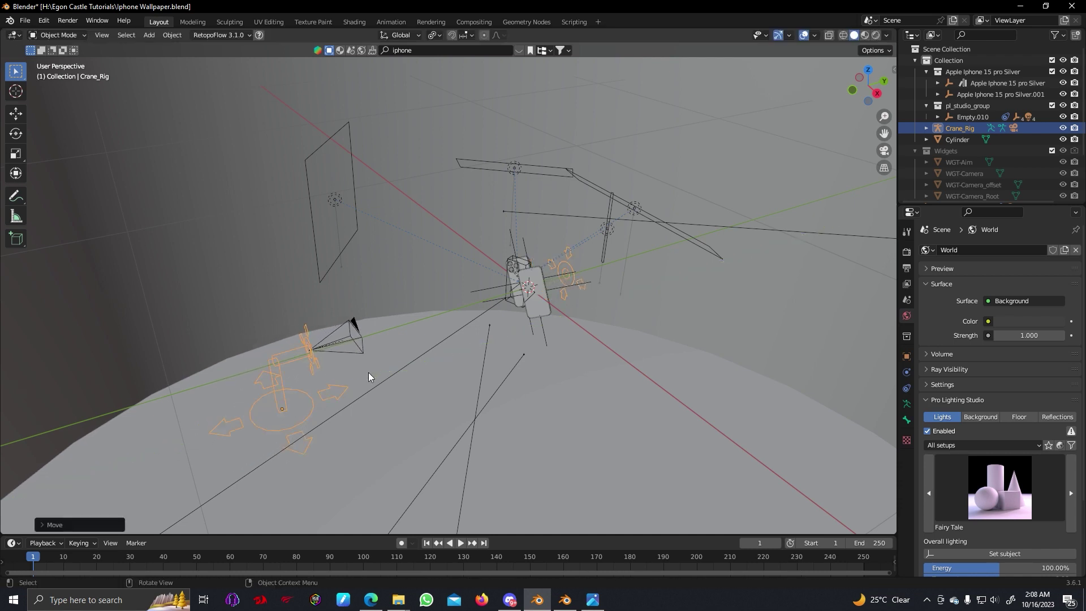
Try to move the crane rig's Aim bone about 0.18 m along negative global Y toward the phones in Edit Mode
click(588, 282)
click(578, 290)
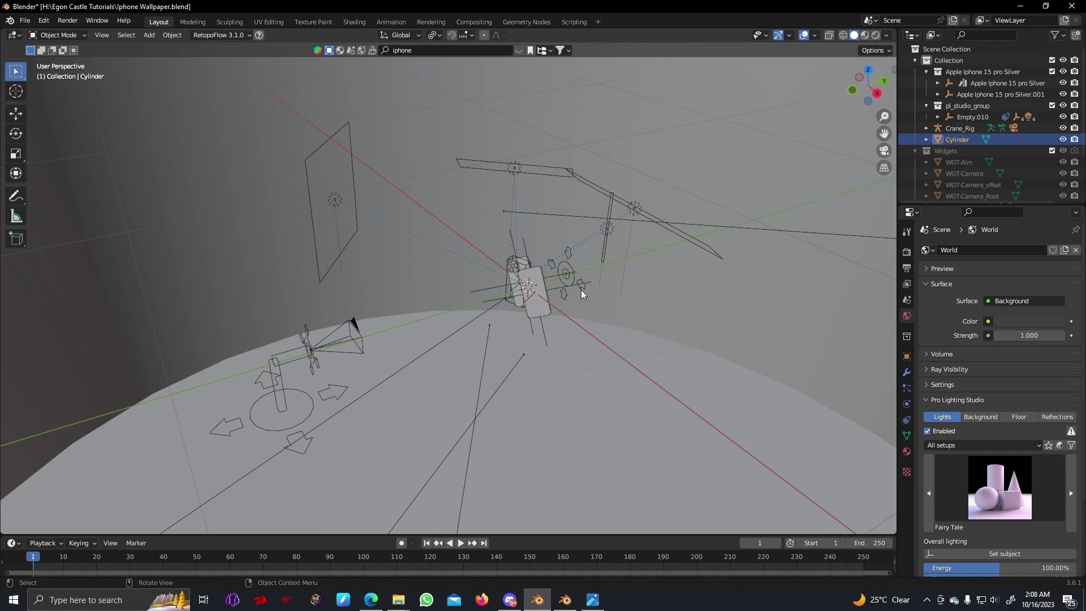
click(581, 290)
key(Tab)
click(573, 275)
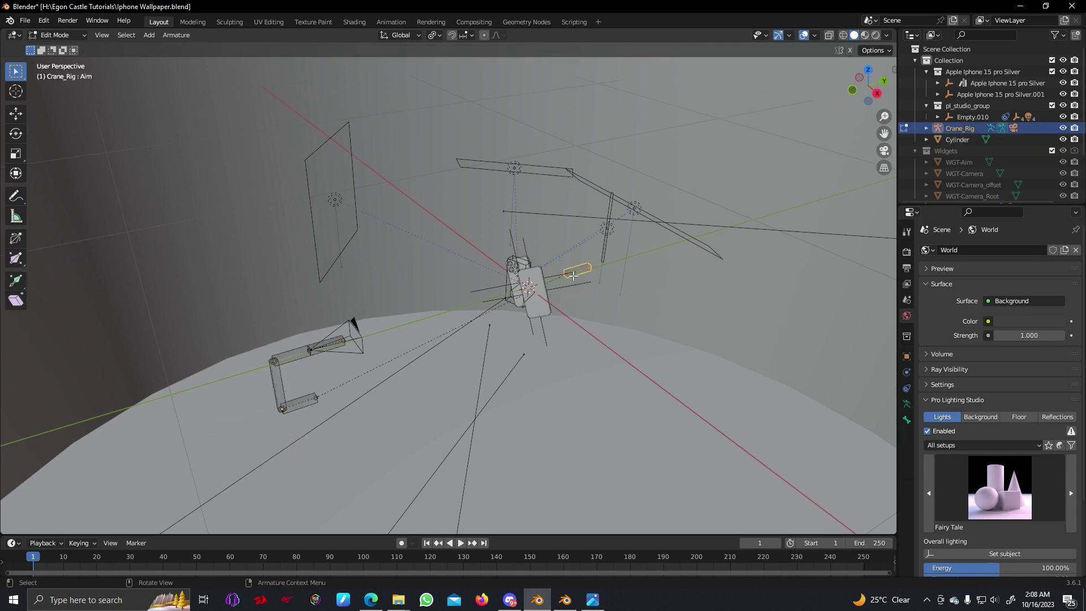
key(g)
key(y)
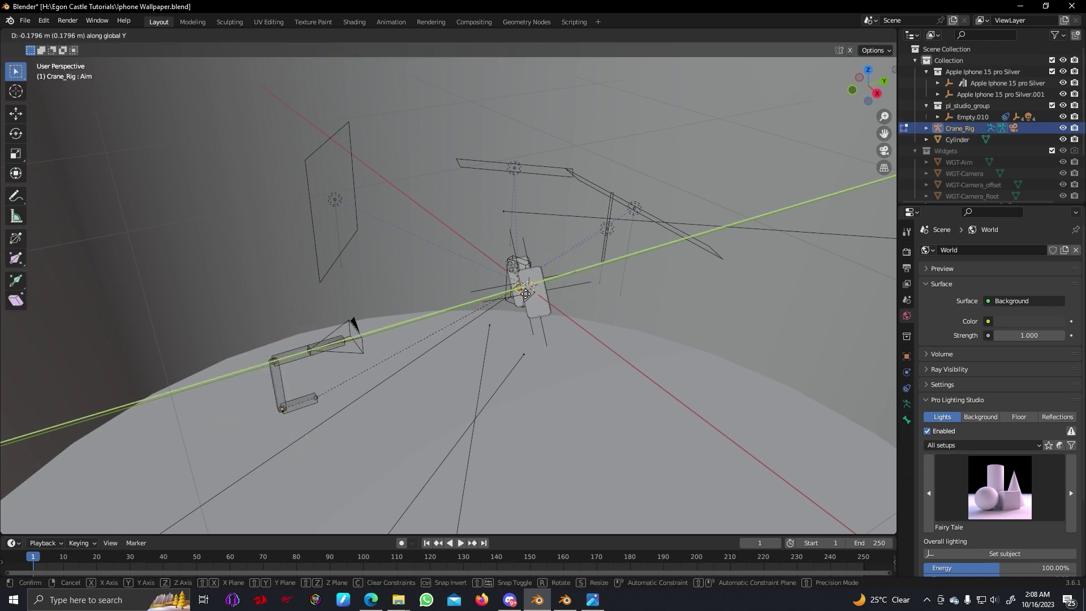
click(521, 294)
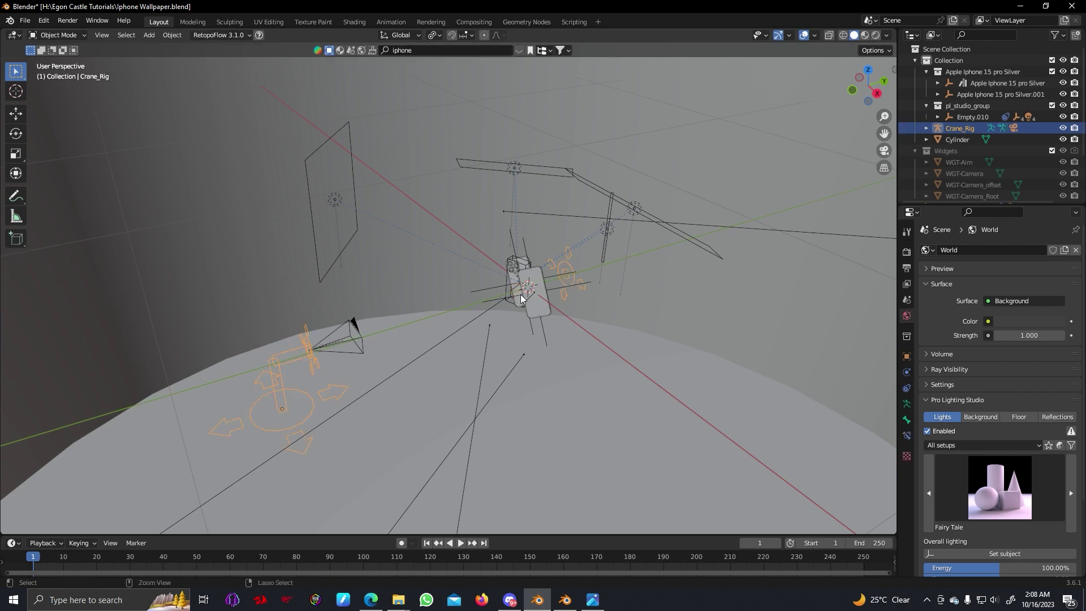
key(Tab)
Try to move the whole crane rig freely to bring its aim control onto the phones
click(568, 276)
click(577, 282)
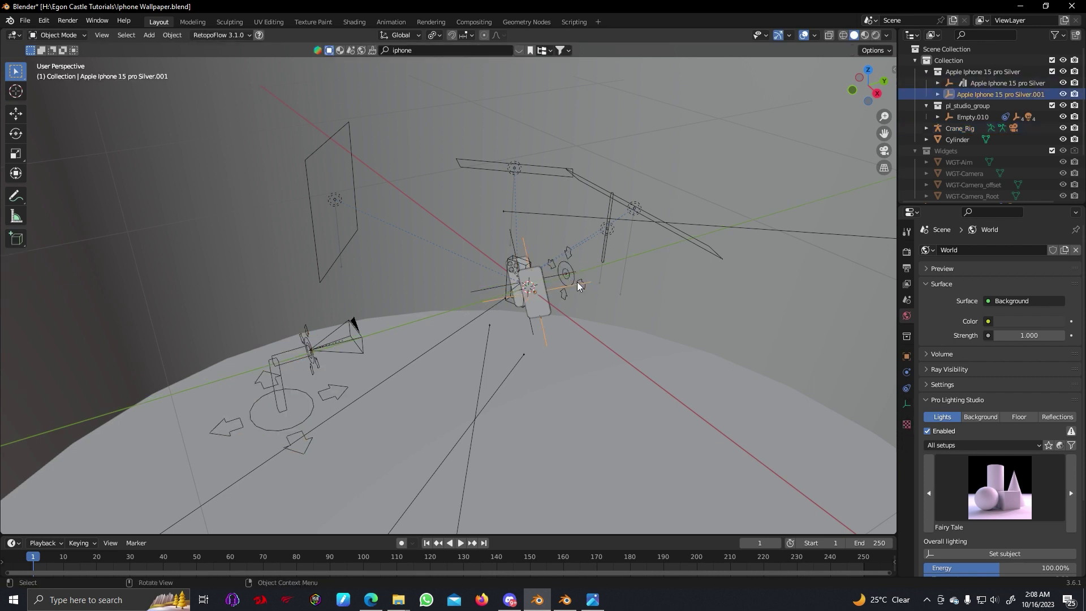
click(572, 279)
click(361, 345)
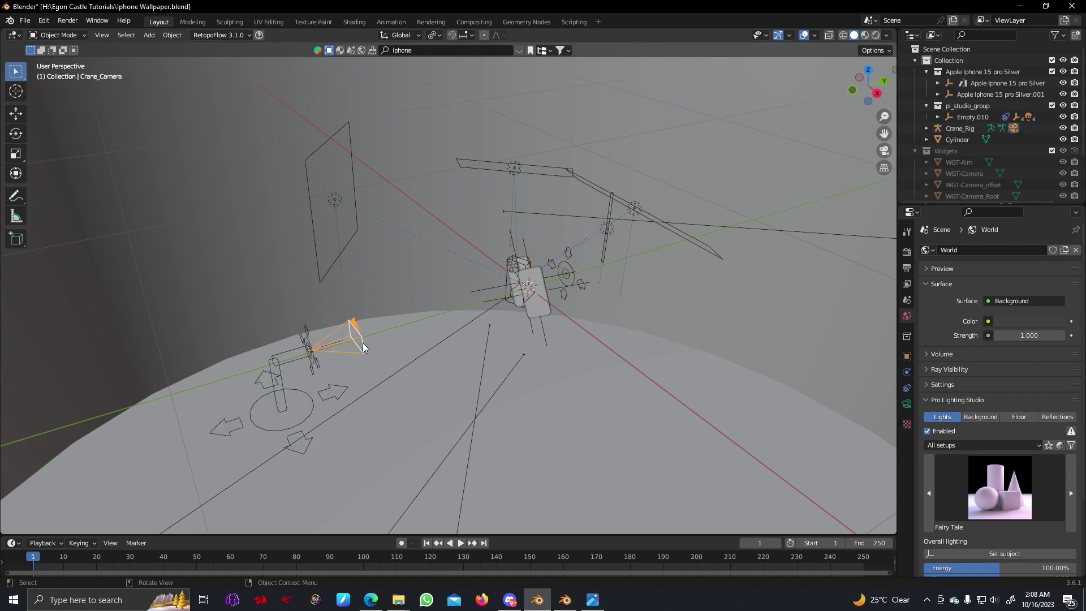
click(319, 362)
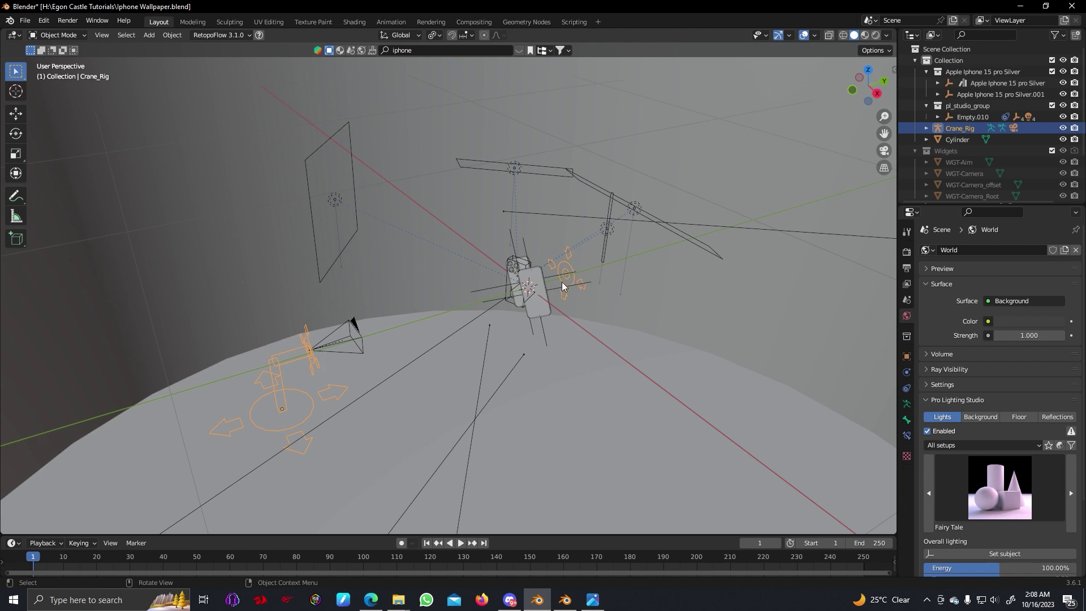
key(g)
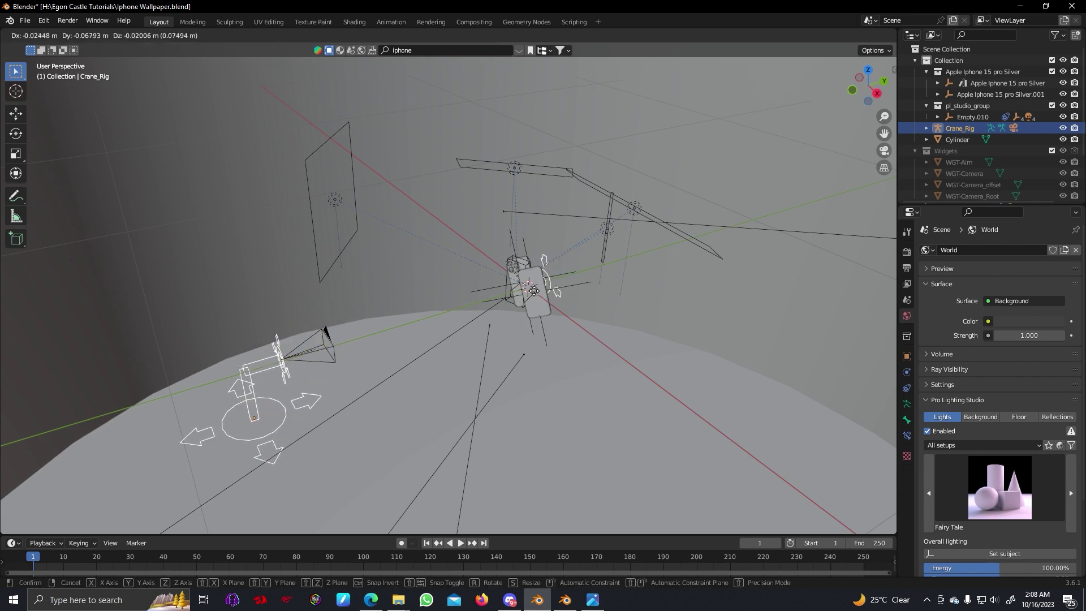
click(535, 294)
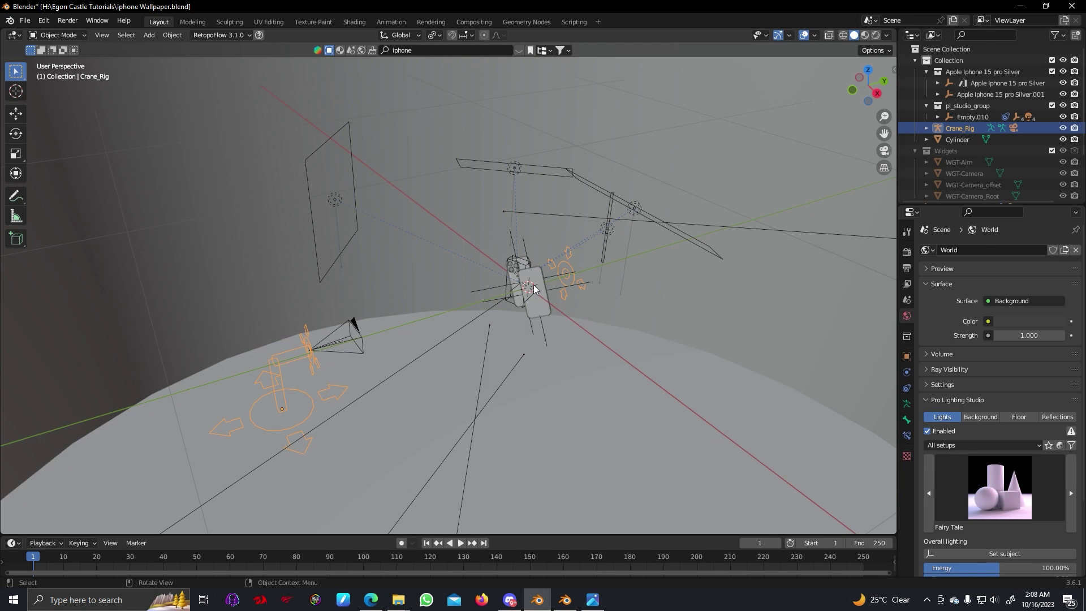
Try to change the crane camera's focal length and enable its depth of field
click(355, 320)
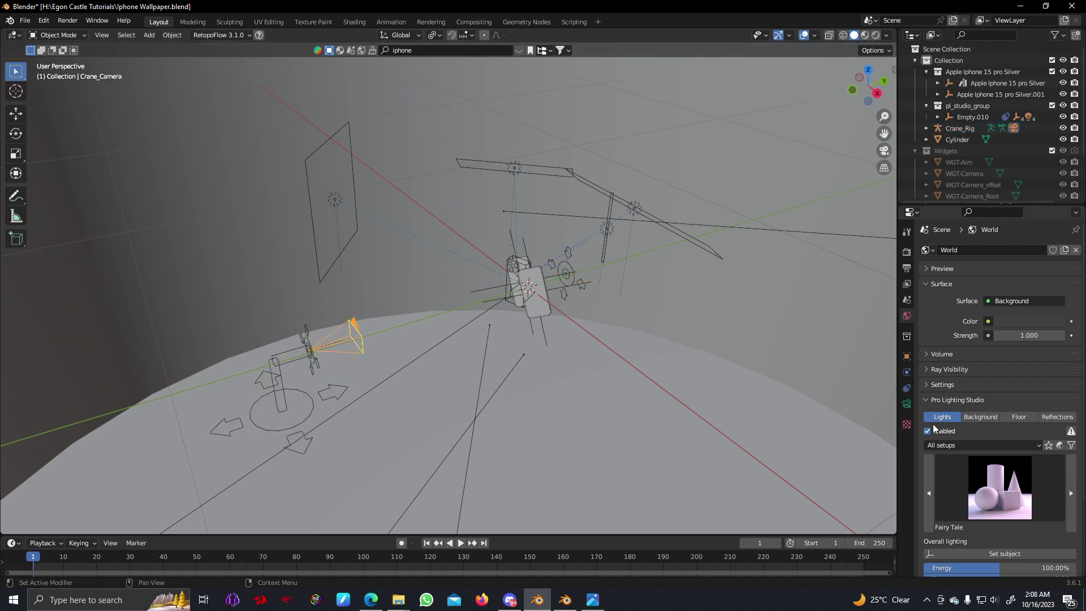
click(907, 405)
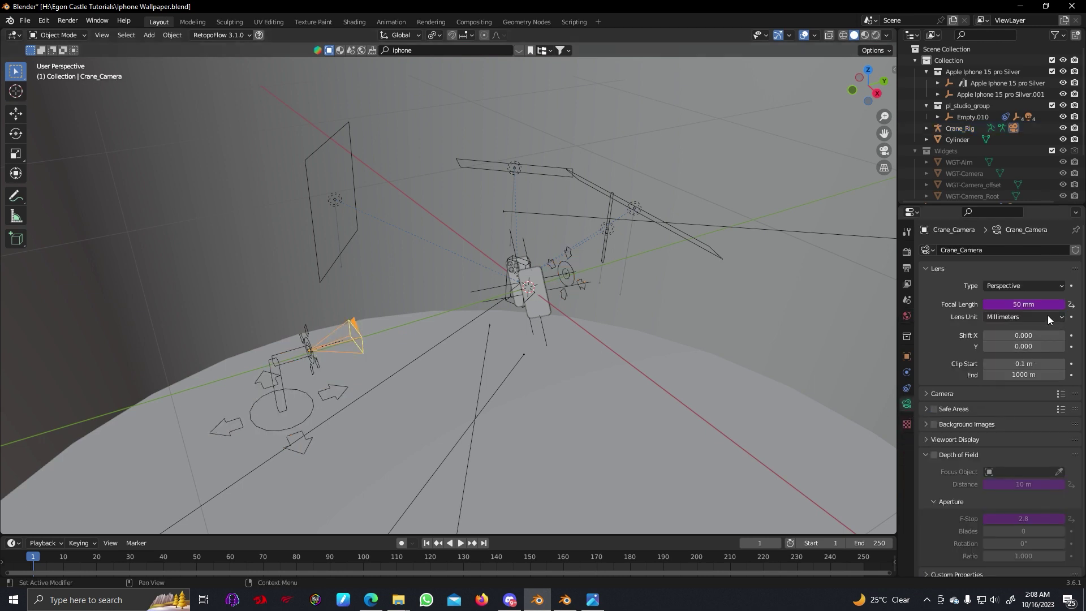
drag(1026, 303, 1053, 304)
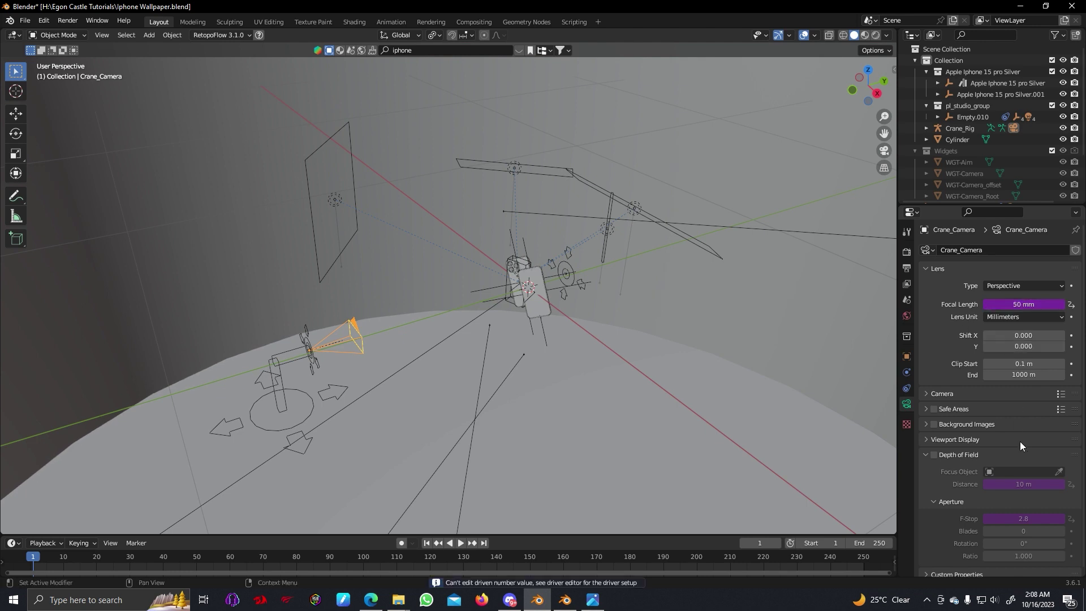
click(934, 455)
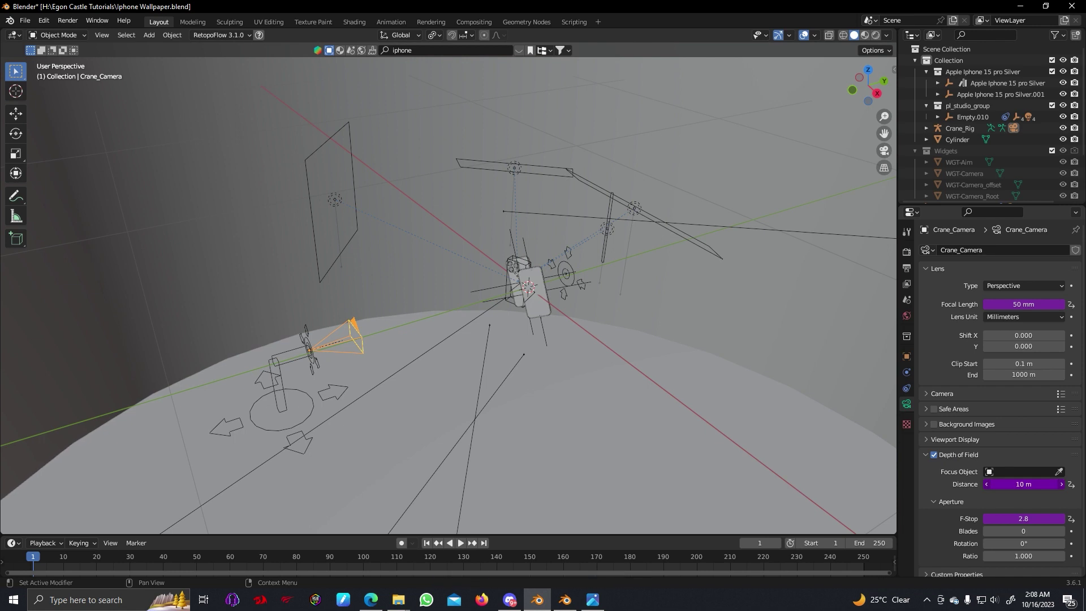
click(933, 455)
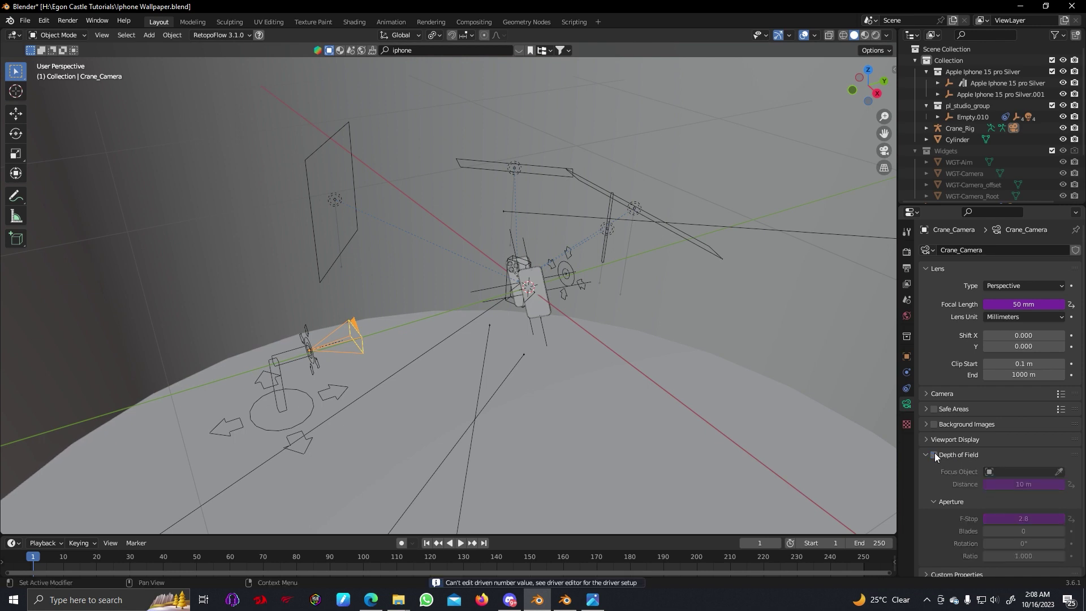
Try to adjust the crane camera's sensor size
click(926, 396)
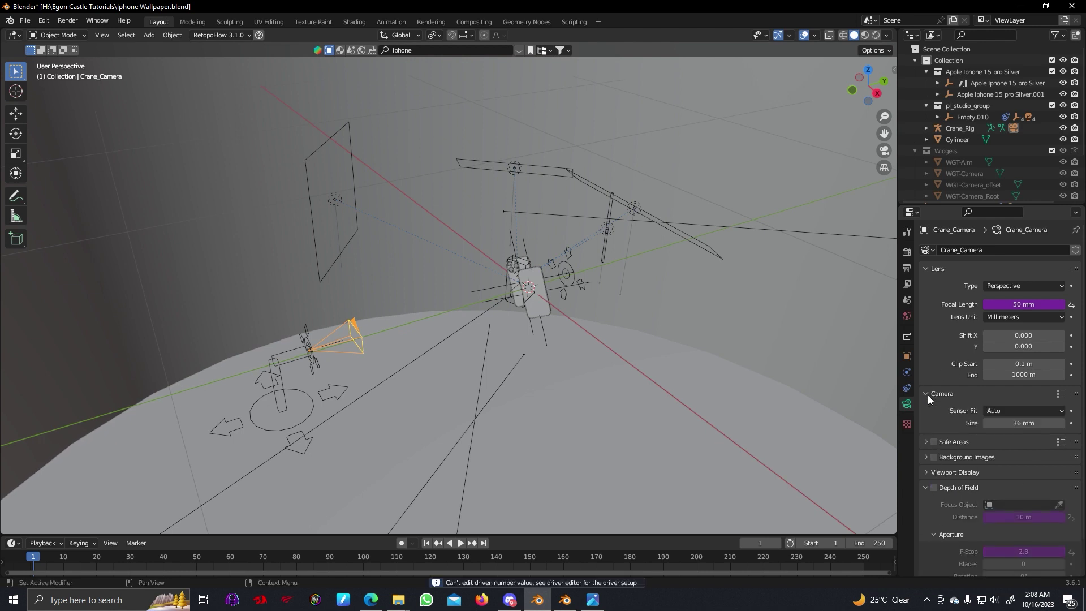
drag(1023, 423, 992, 408)
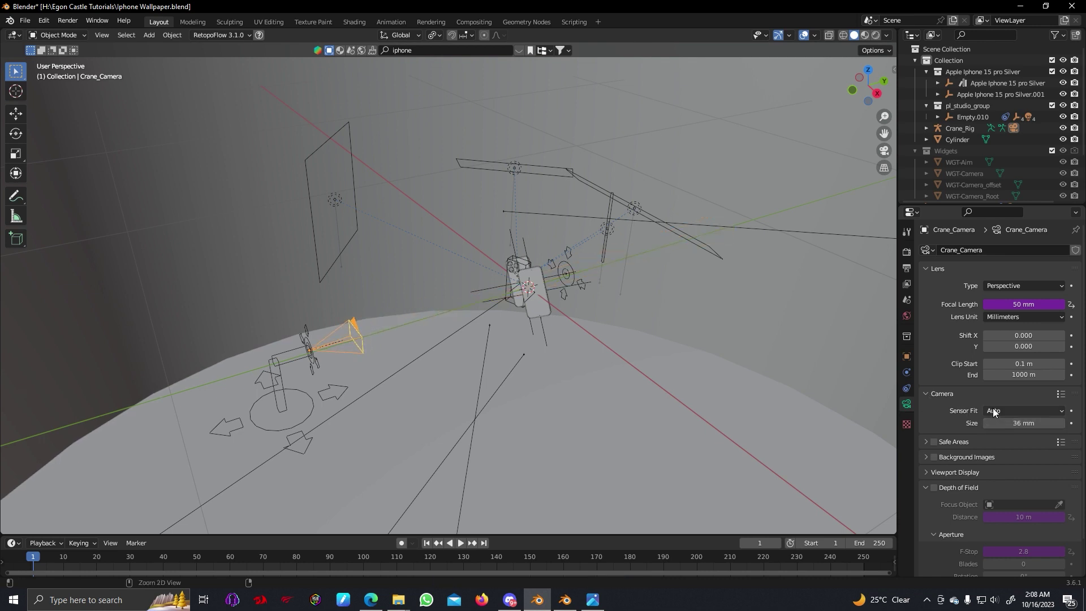
click(928, 394)
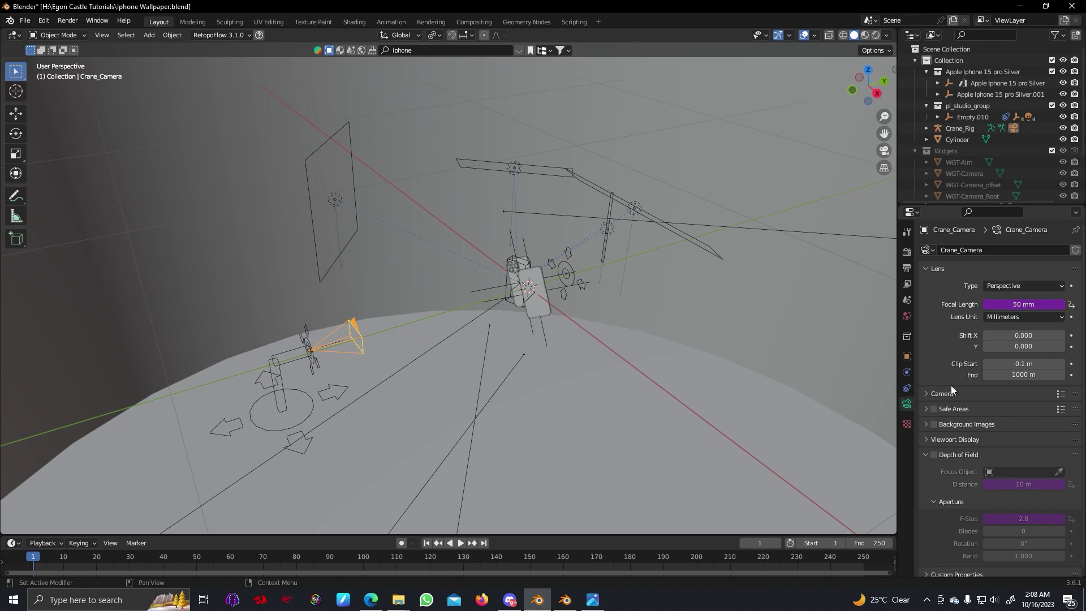
click(926, 394)
click(926, 394)
click(925, 395)
click(926, 395)
Select the crane rig and check the phones through the crane camera in rendered shading
click(578, 274)
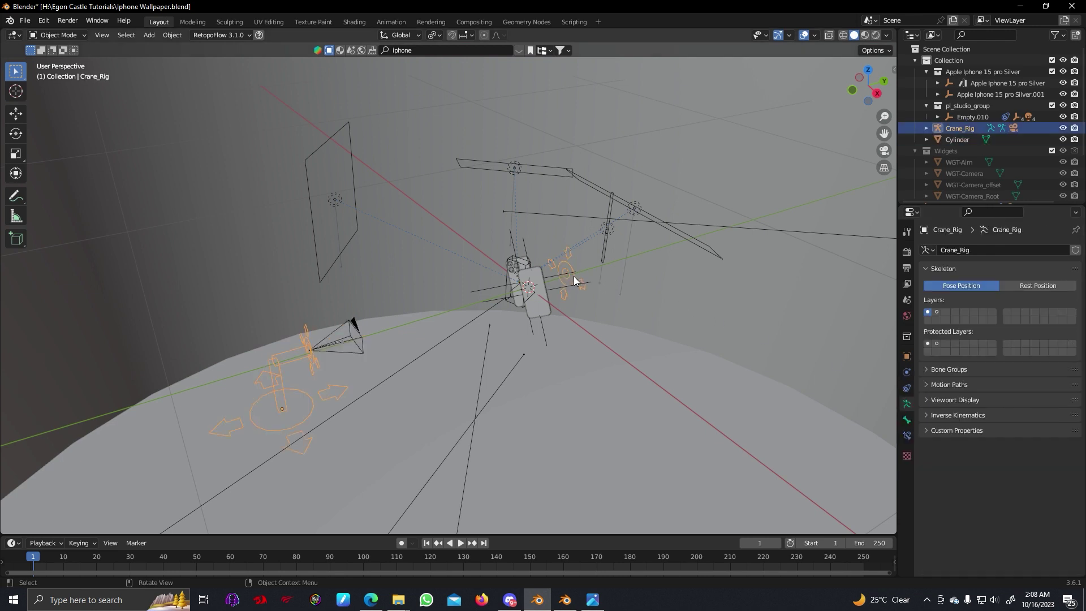
mouse_move(573, 276)
middle_down()
mouse_move(519, 341)
mouse_move(579, 320)
mouse_move(560, 327)
mouse_move(560, 310)
mouse_move(502, 301)
mouse_move(561, 291)
middle_up()
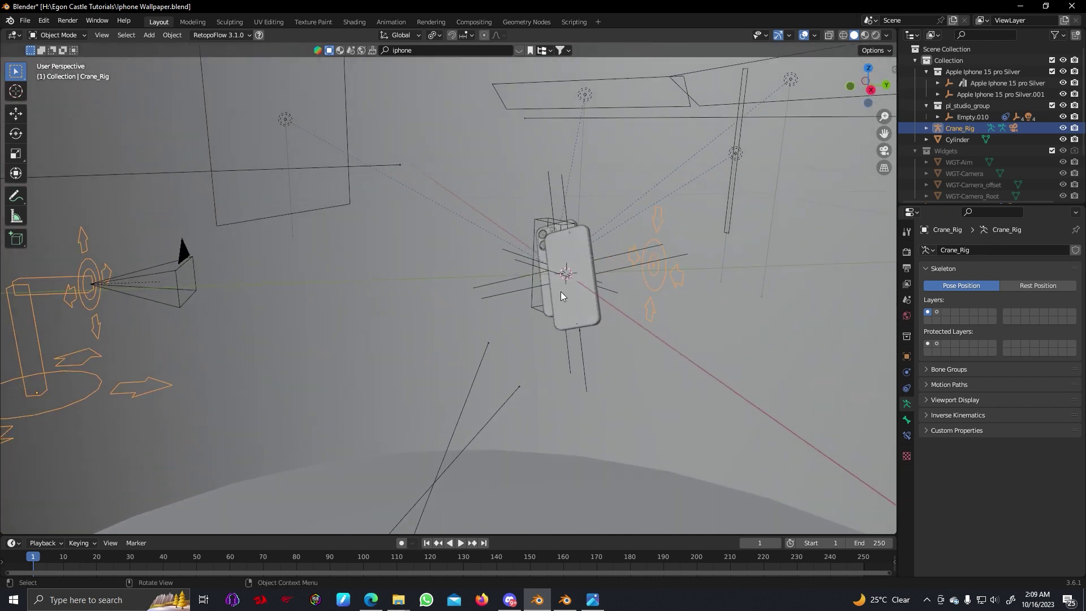
click(668, 278)
click(663, 277)
key(KP_0)
key(z)
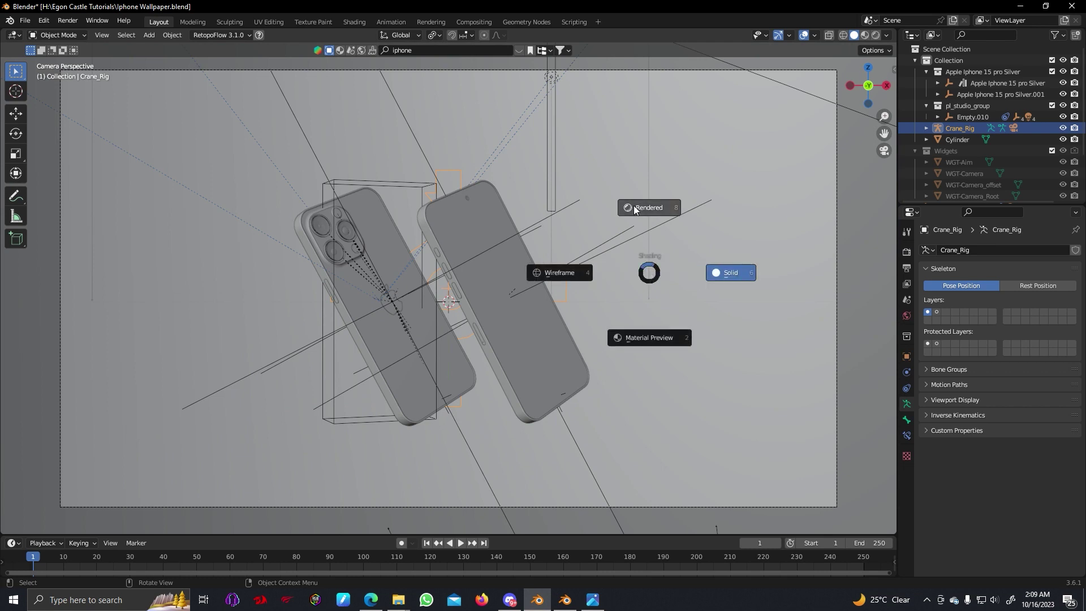
click(634, 209)
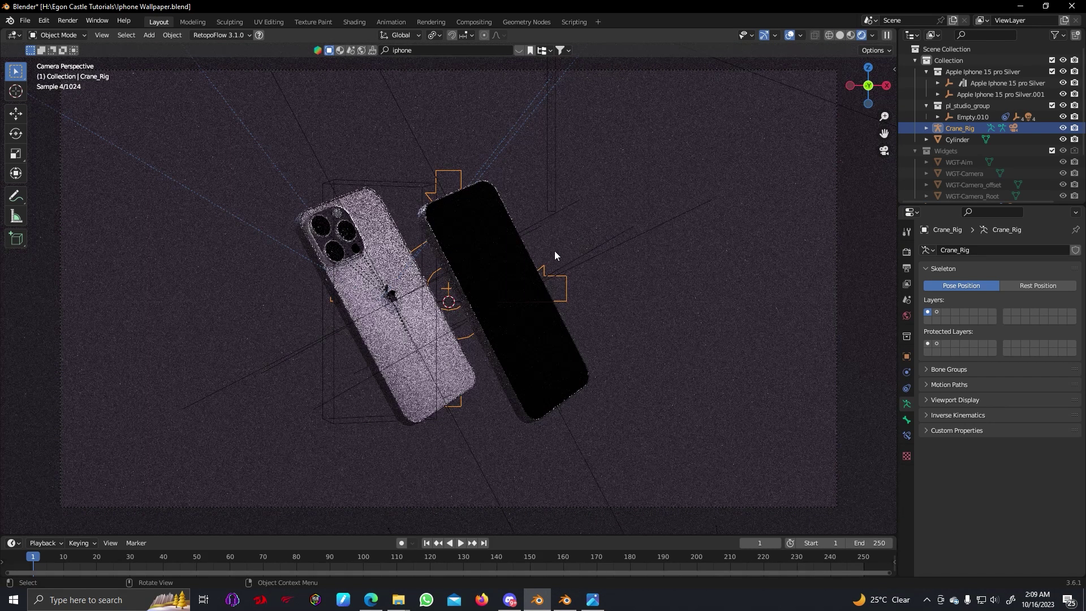
Move the crane rig about 0.06 m along global Y toward the phones and check the framing through the camera
click(516, 505)
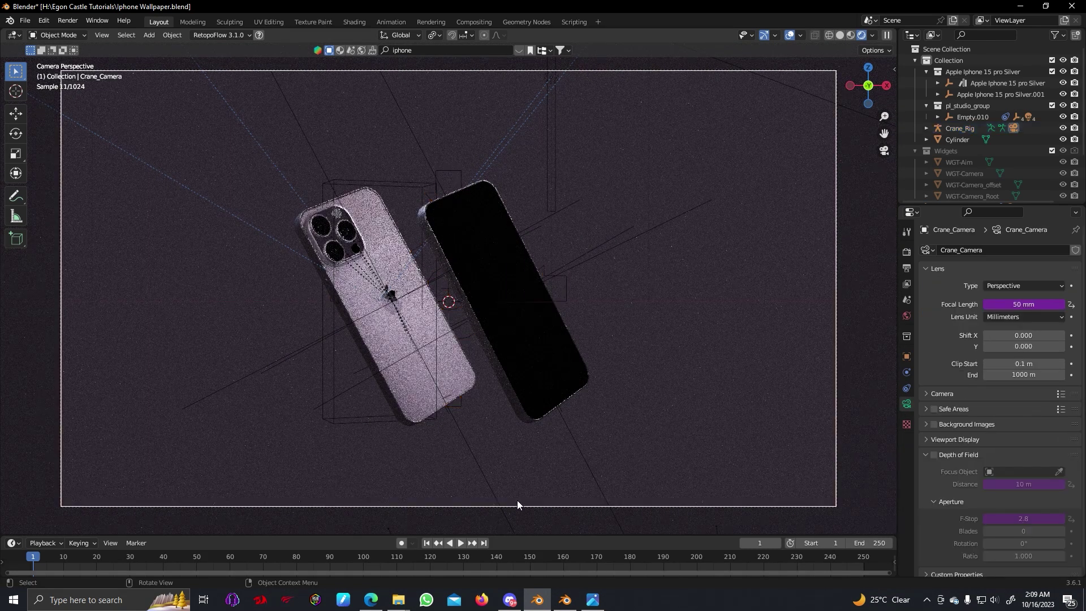
middle_drag(517, 500, 173, 371)
click(164, 362)
click(164, 362)
key(g)
key(y)
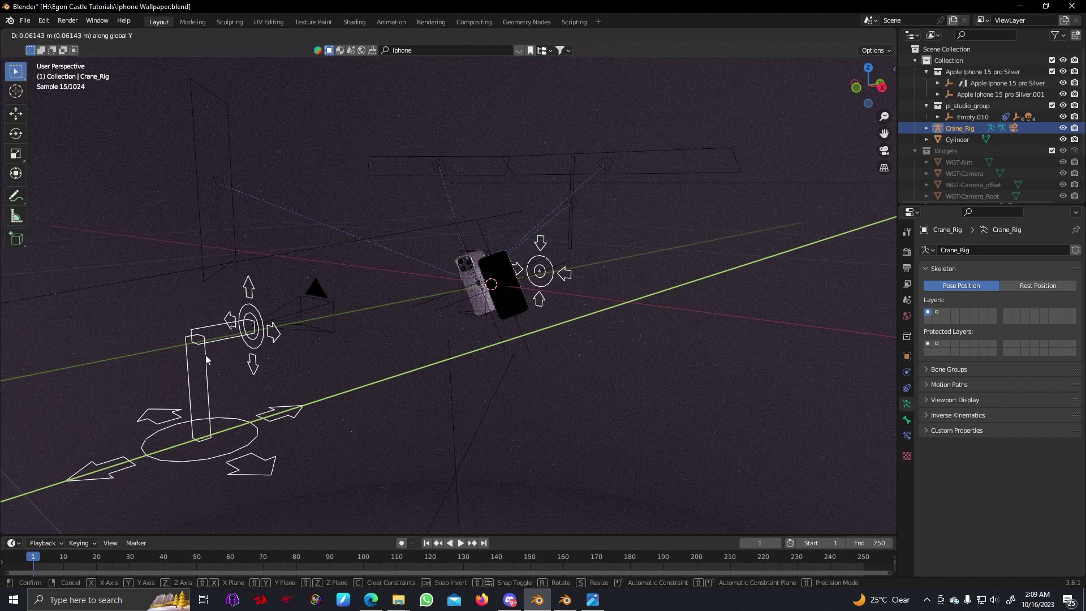
click(207, 357)
key(KP_0)
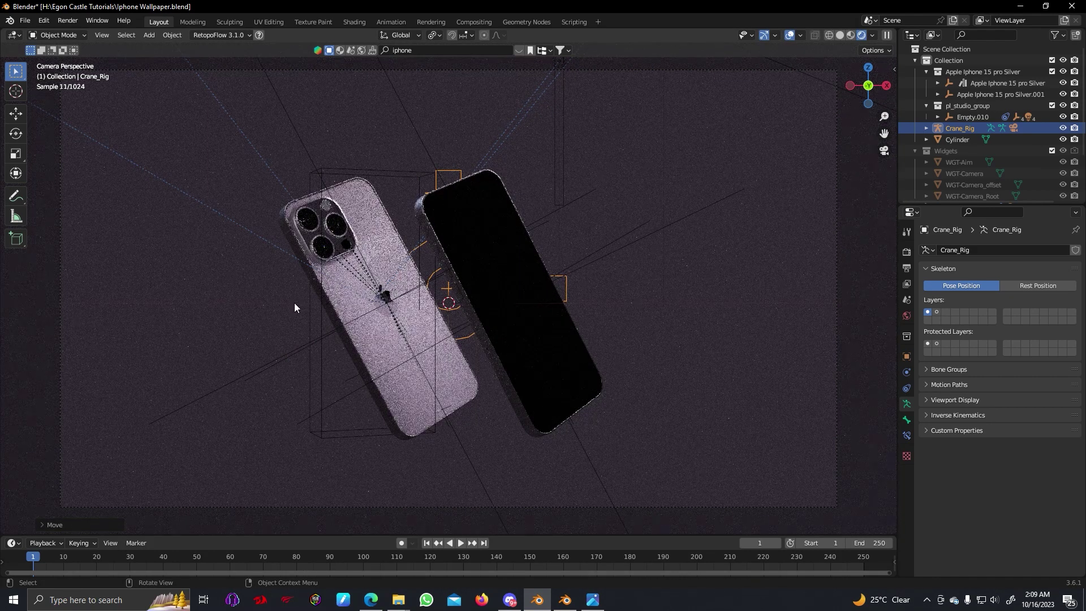
Return to solid shading, leave the camera view and add a circle empty at the phones
click(312, 274)
key(z)
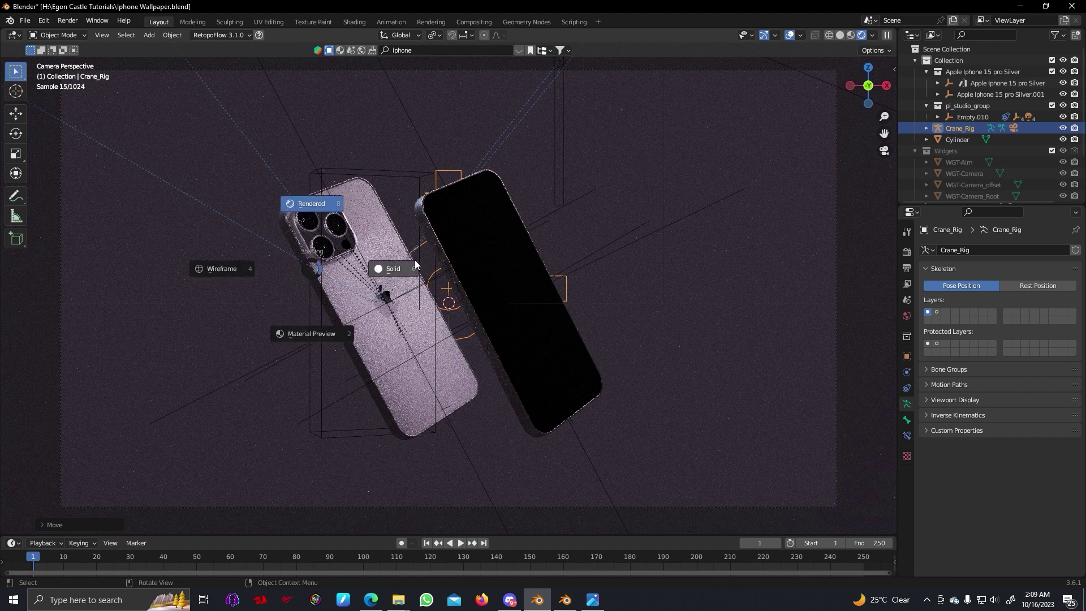
click(470, 254)
mouse_move(470, 255)
middle_down()
mouse_move(522, 254)
mouse_move(402, 286)
middle_up()
scroll(415, 274, down, 4)
key(shift+a)
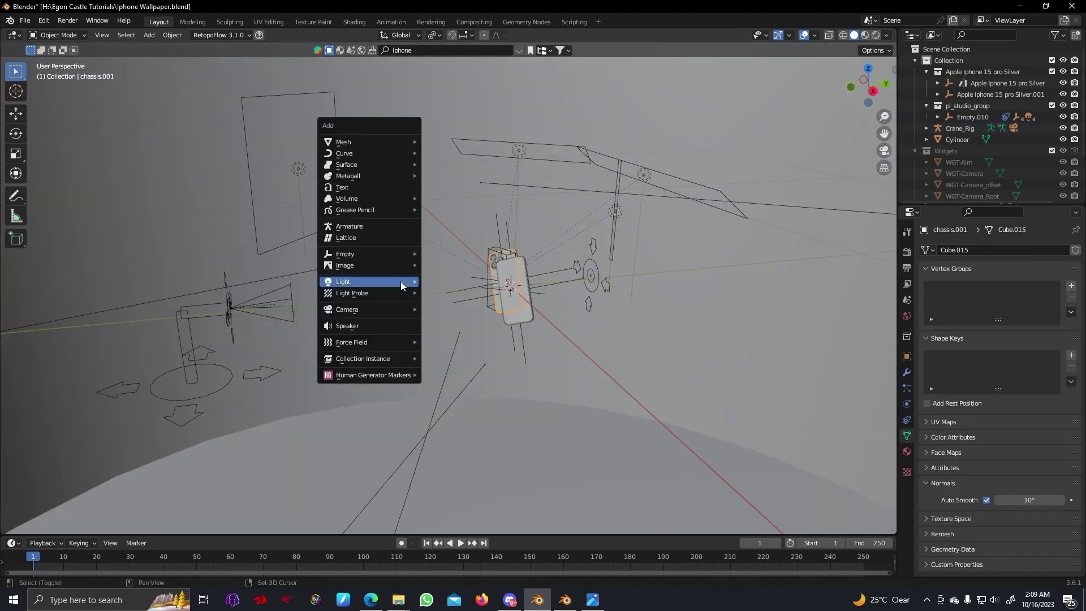
mouse_move(382, 254)
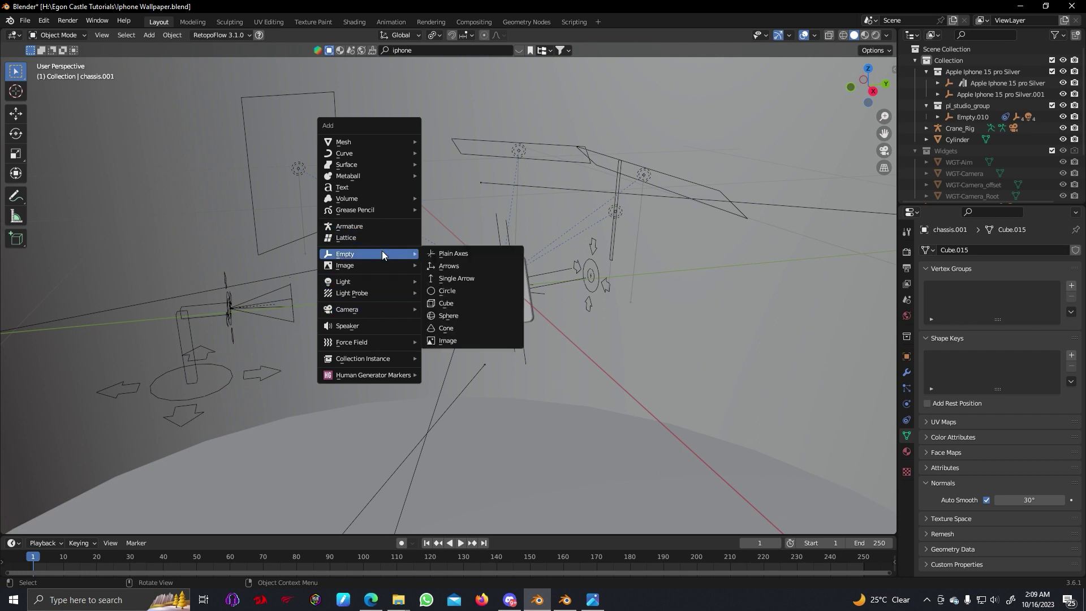
click(453, 290)
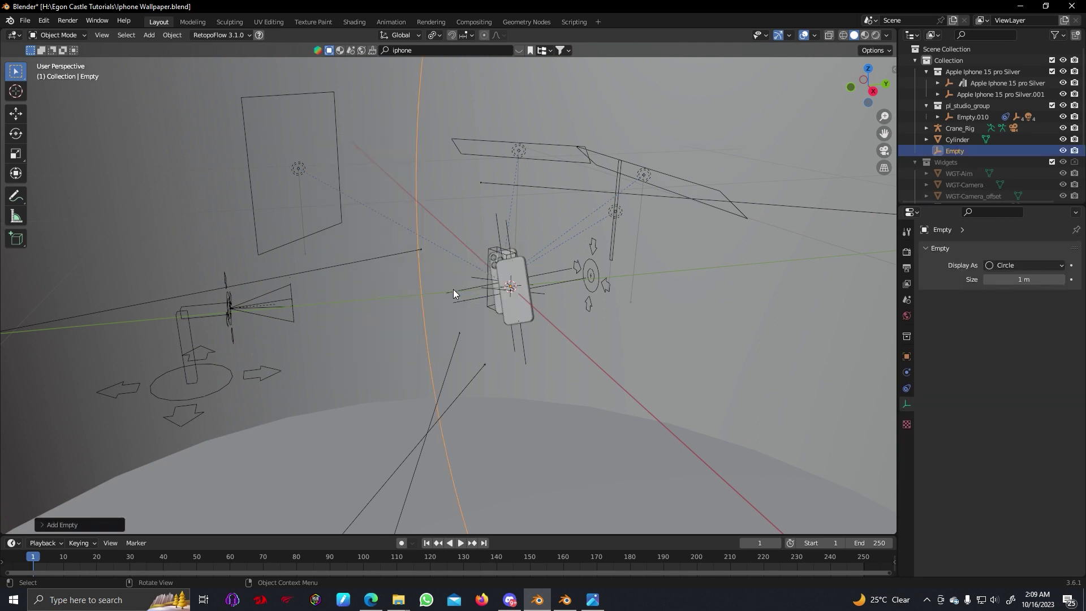
scroll(453, 290, down, 2)
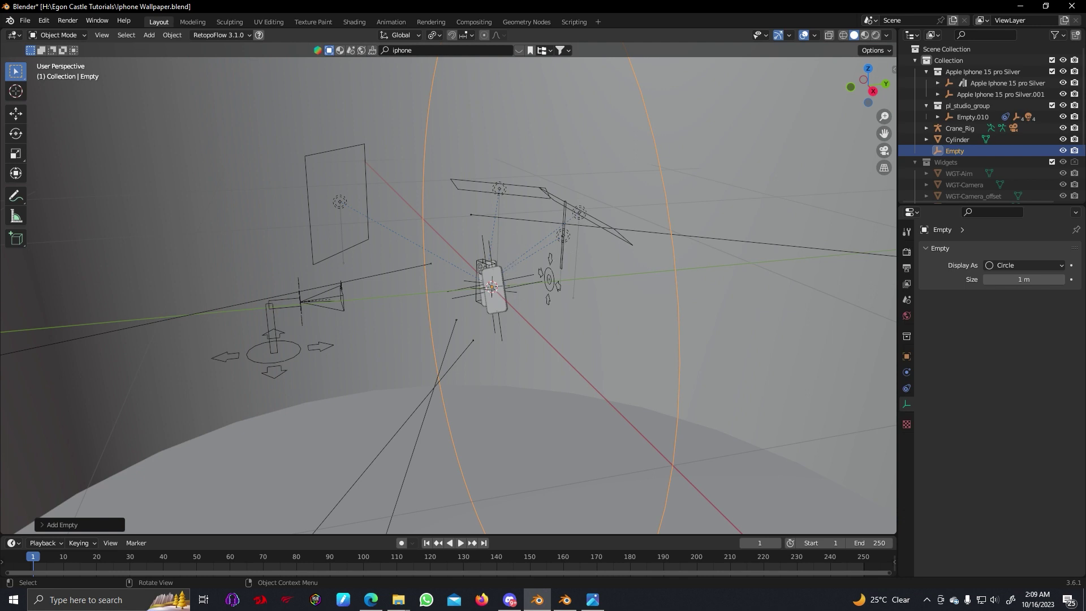
key(r)
key(x)
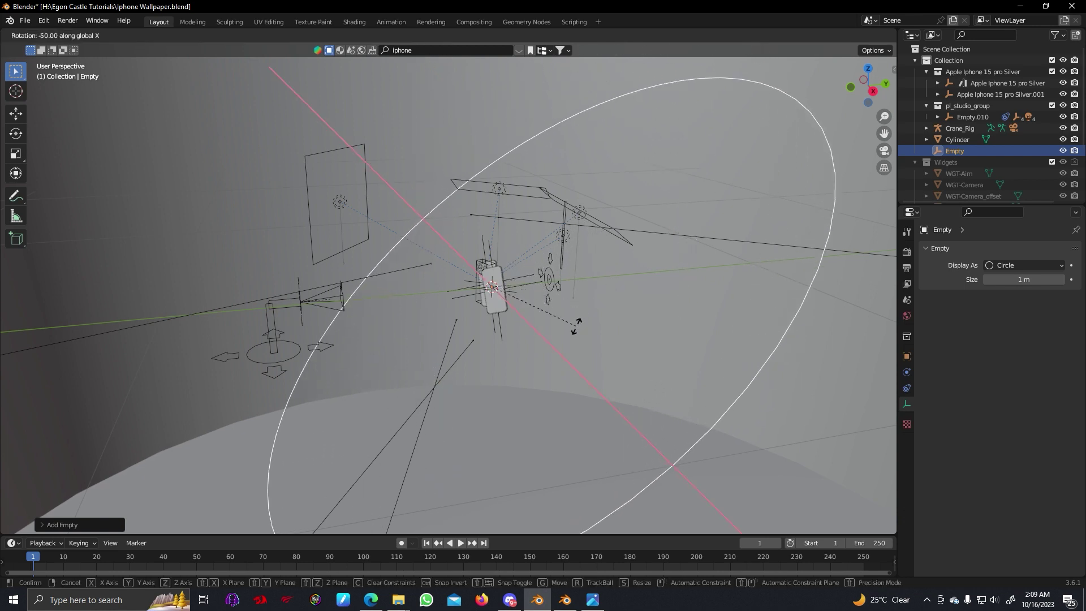
right_click(542, 364)
Rotate the circle empty in the right orthographic wireframe view until it lies flat horizontally around the phones
key(KP_Decimal)
key(KP_3)
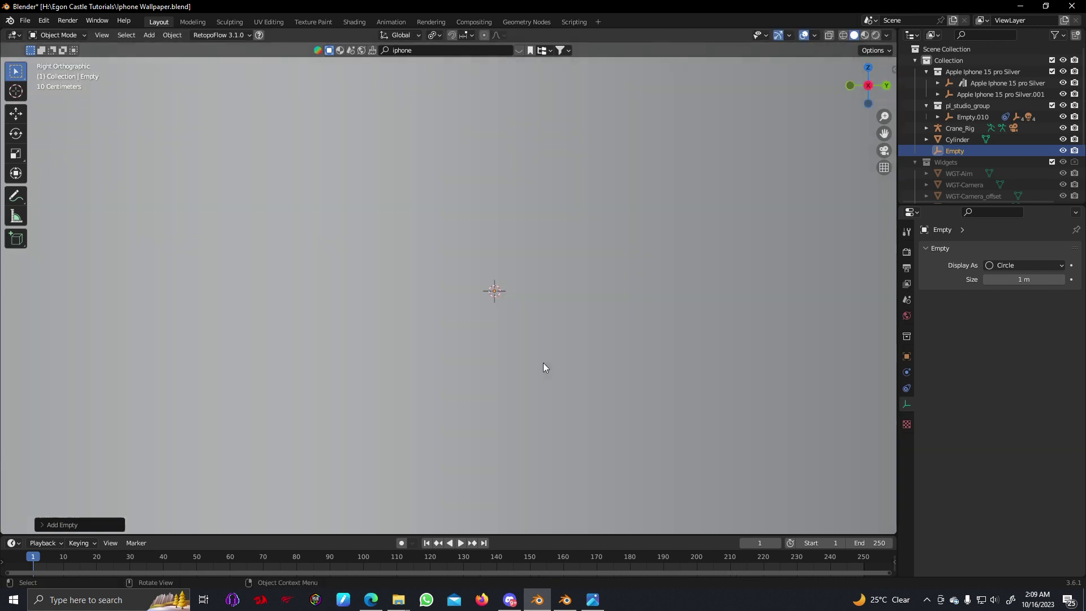
key(z)
click(406, 374)
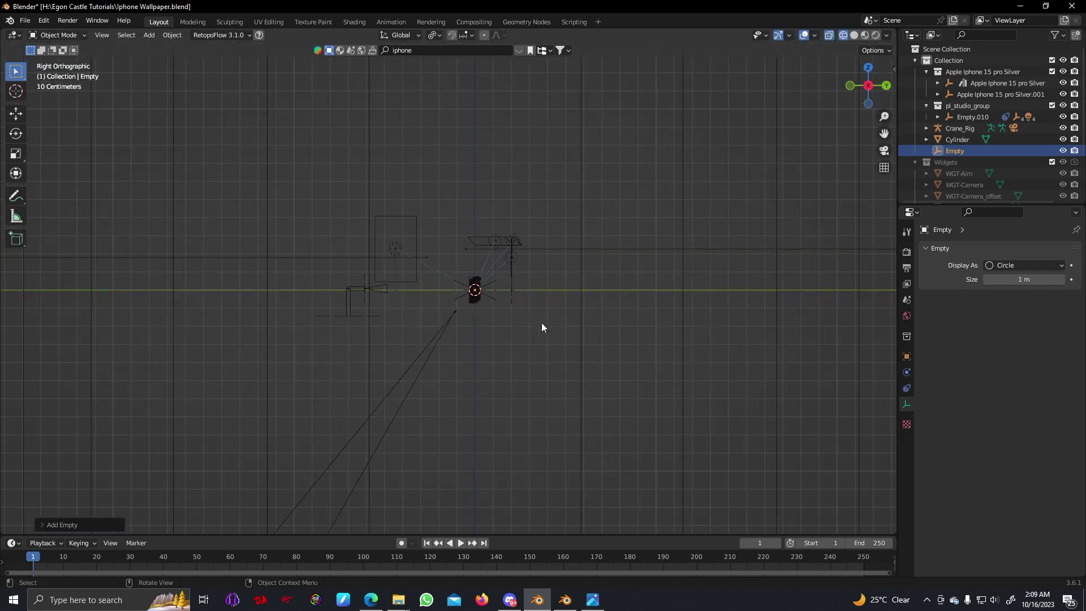
key(r)
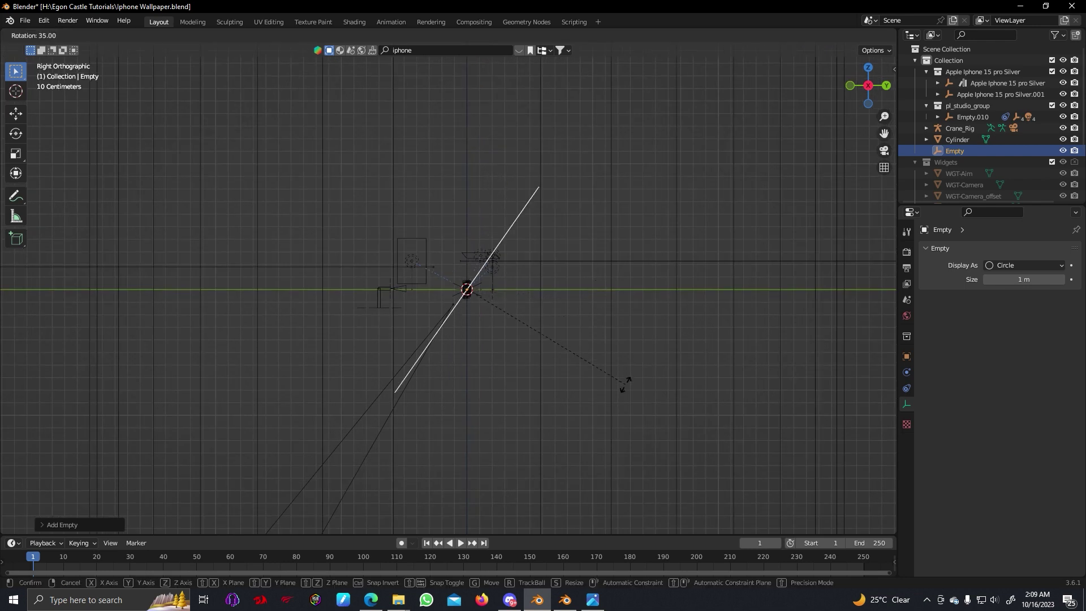
click(493, 72)
middle_drag(493, 72, 514, 266)
Scale the circle empty around the phones down to about two-thirds of its size
scroll(514, 266, up, 3)
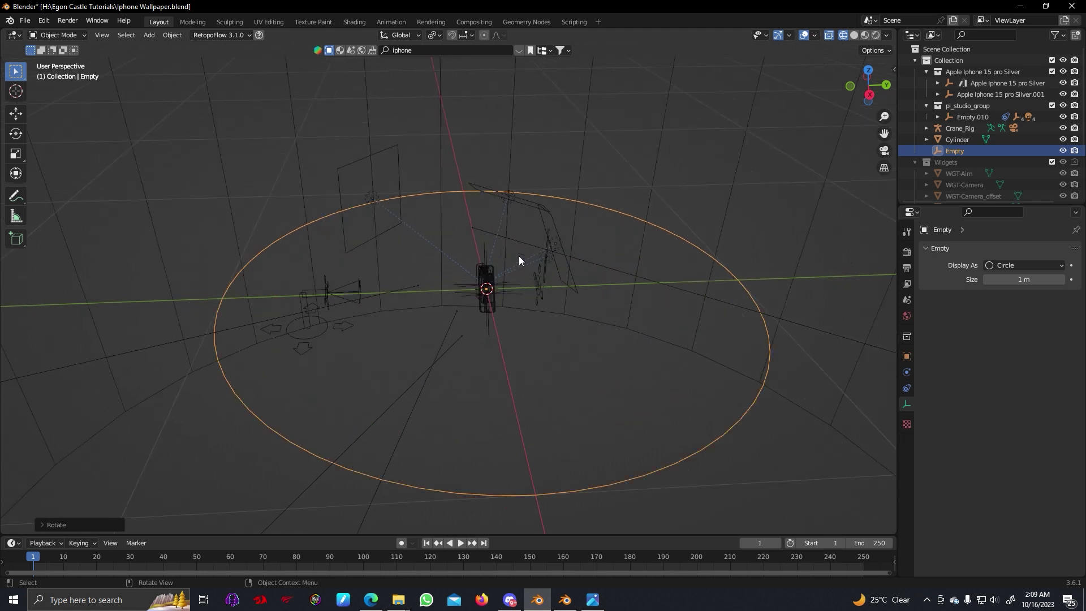
key(s)
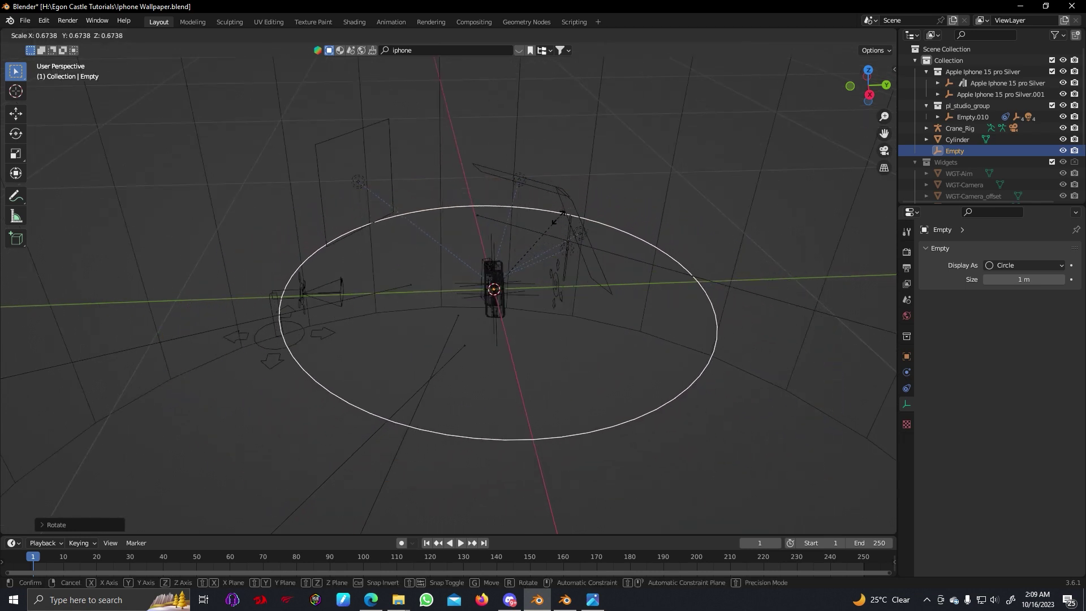
click(561, 217)
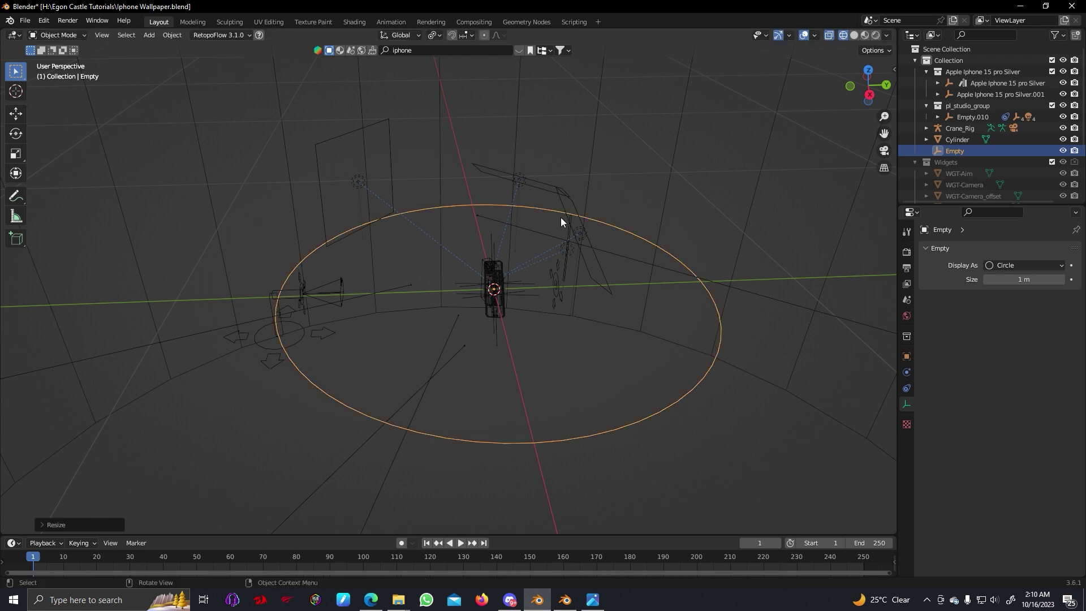
middle_drag(550, 239, 583, 215)
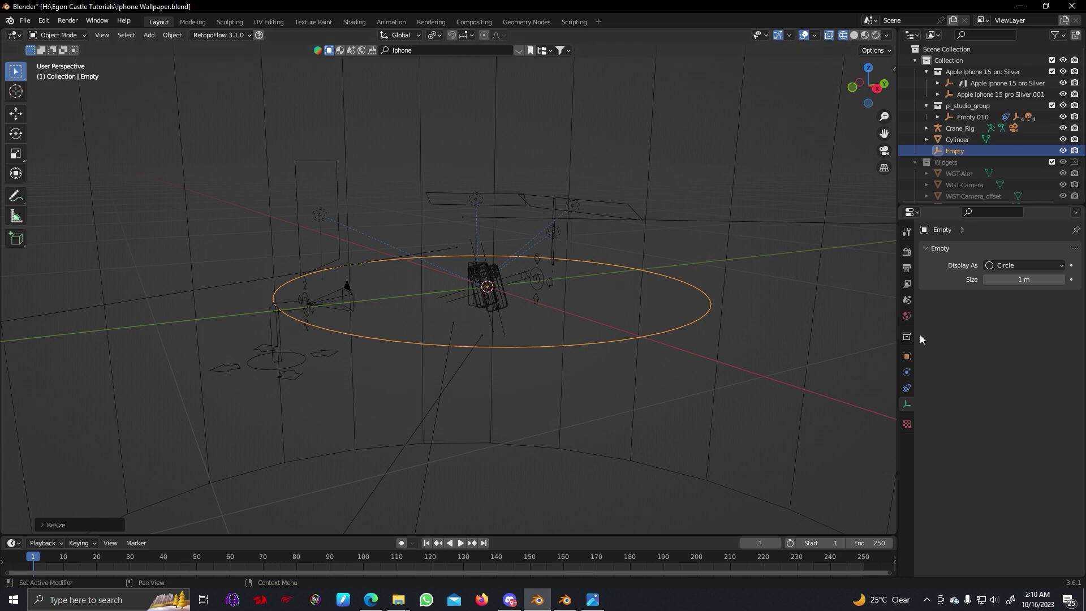
Select the crane rig and give it a Follow Path object constraint
click(314, 306)
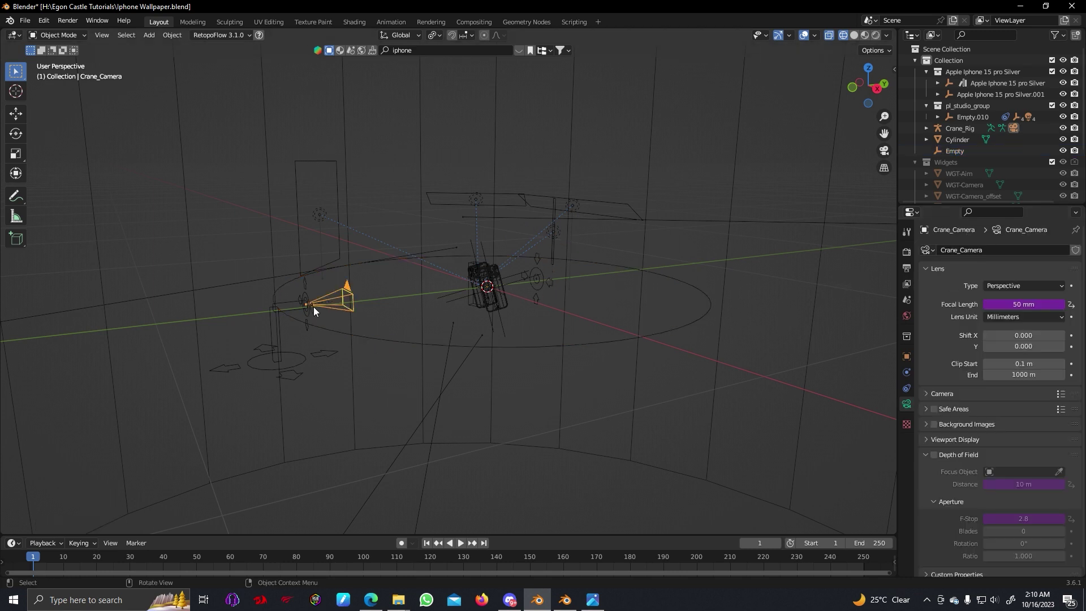
click(310, 306)
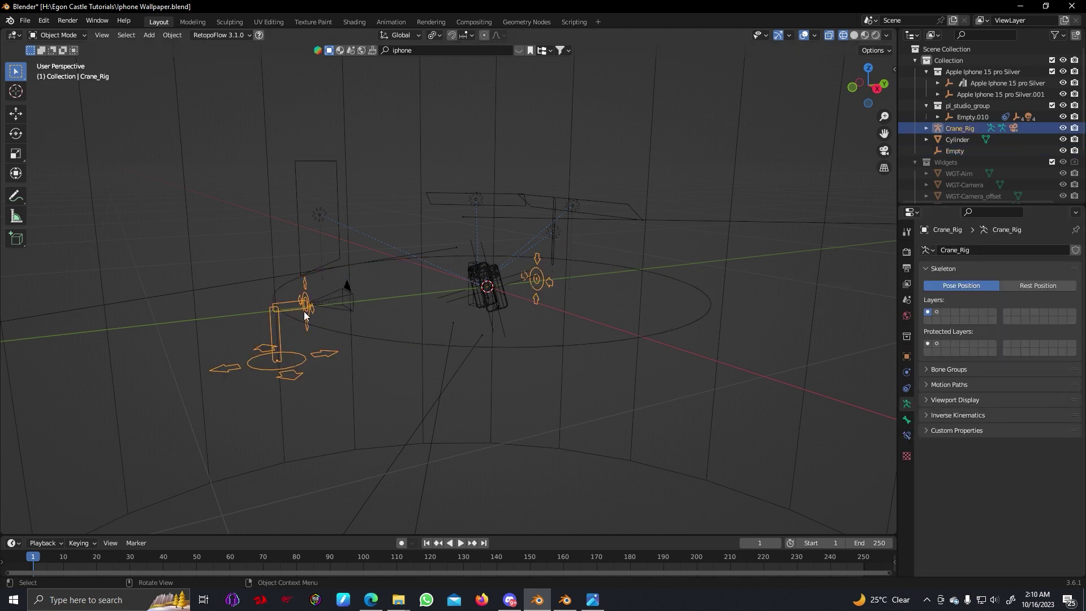
click(905, 373)
click(907, 388)
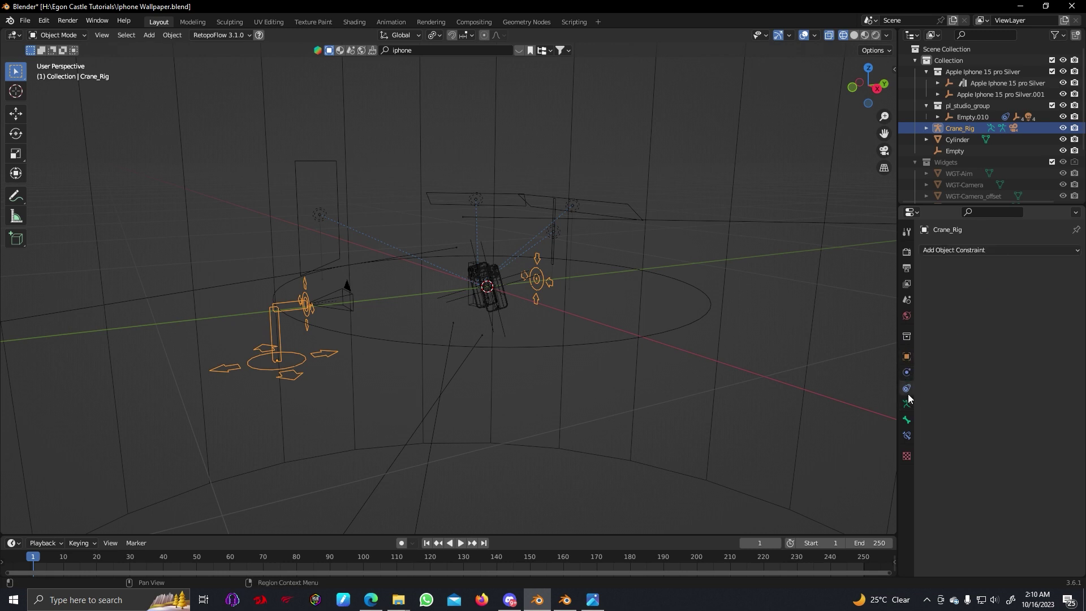
click(972, 250)
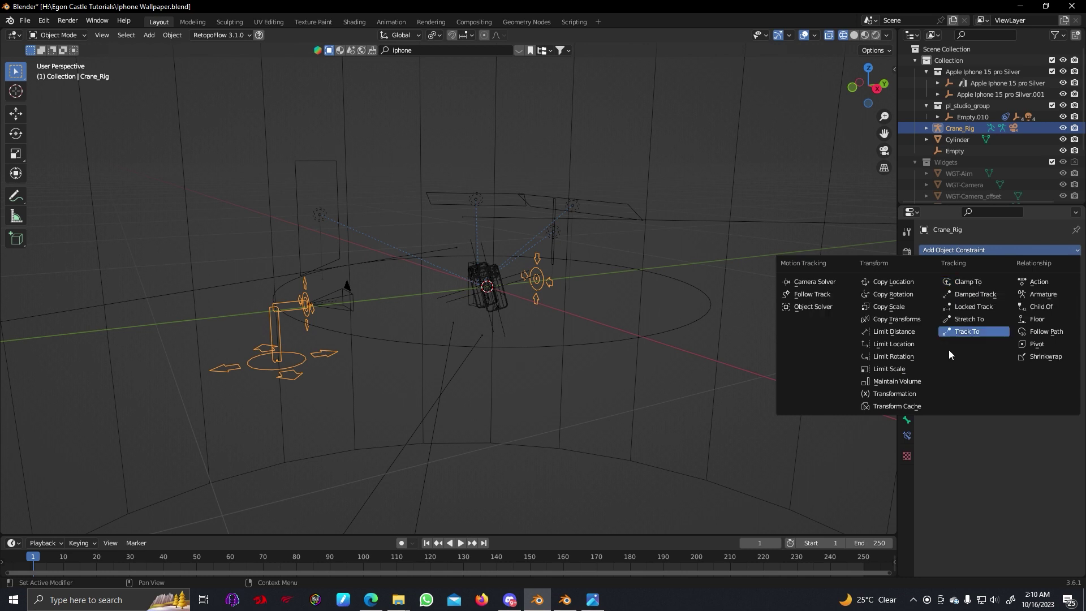
click(1045, 331)
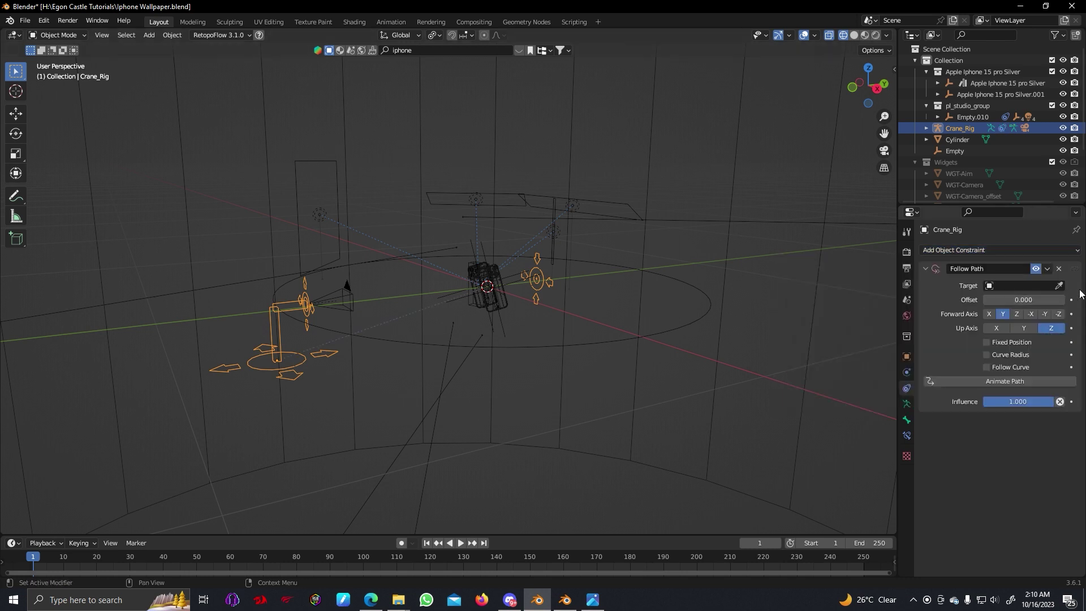
Try to pick a target for the Follow Path constraint in the viewport and remove the constraint from the crane rig
click(1058, 286)
click(267, 370)
click(1057, 268)
click(1034, 251)
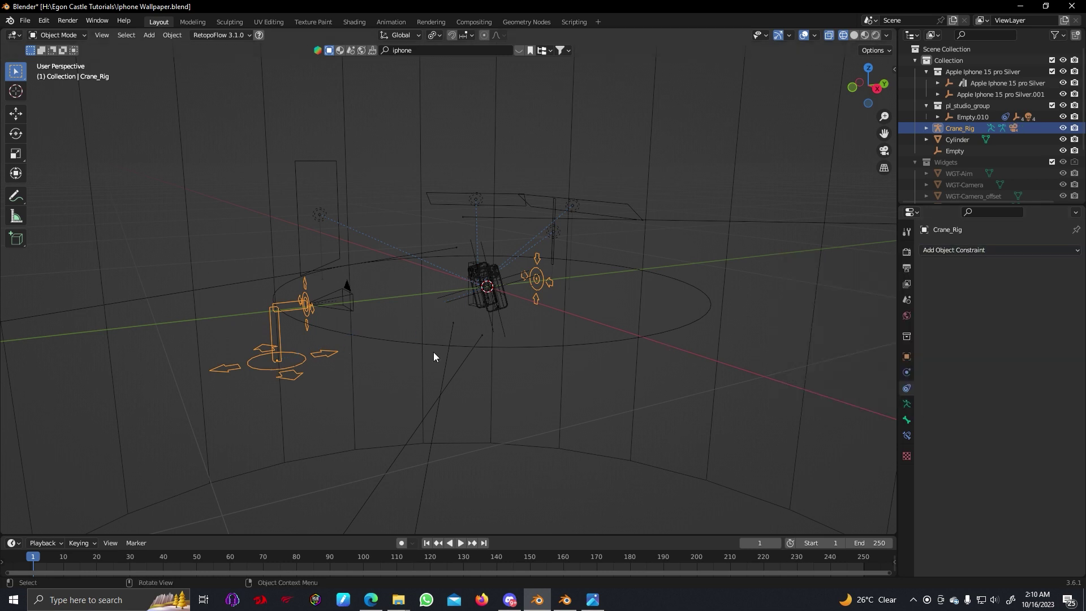
Add the Follow Path constraint to the crane rig again and try to pick the circle empty as its target
click(377, 341)
click(319, 363)
click(1007, 252)
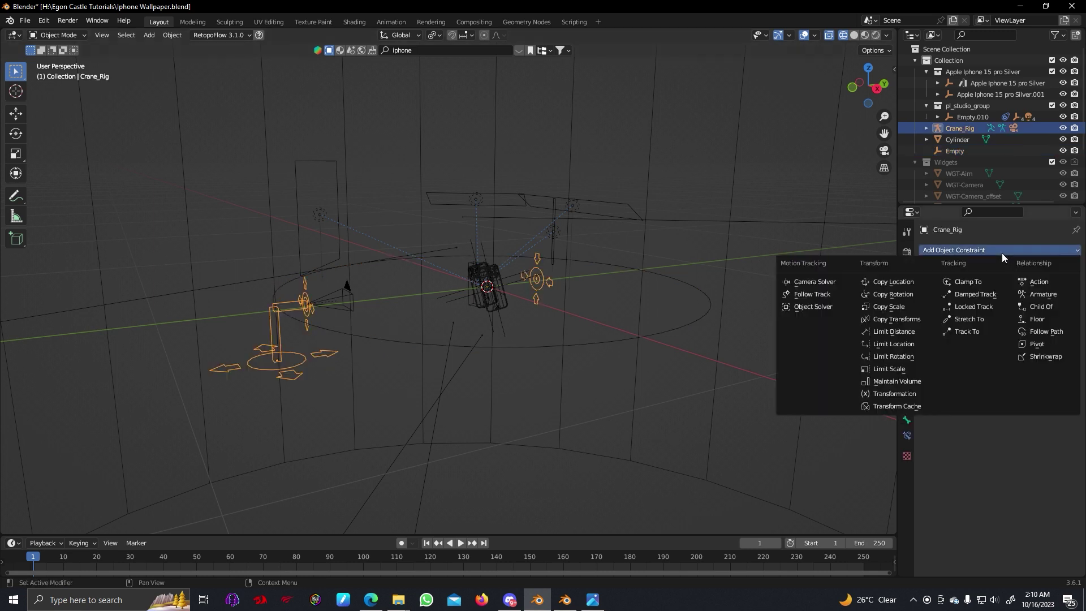
click(1034, 332)
click(1053, 286)
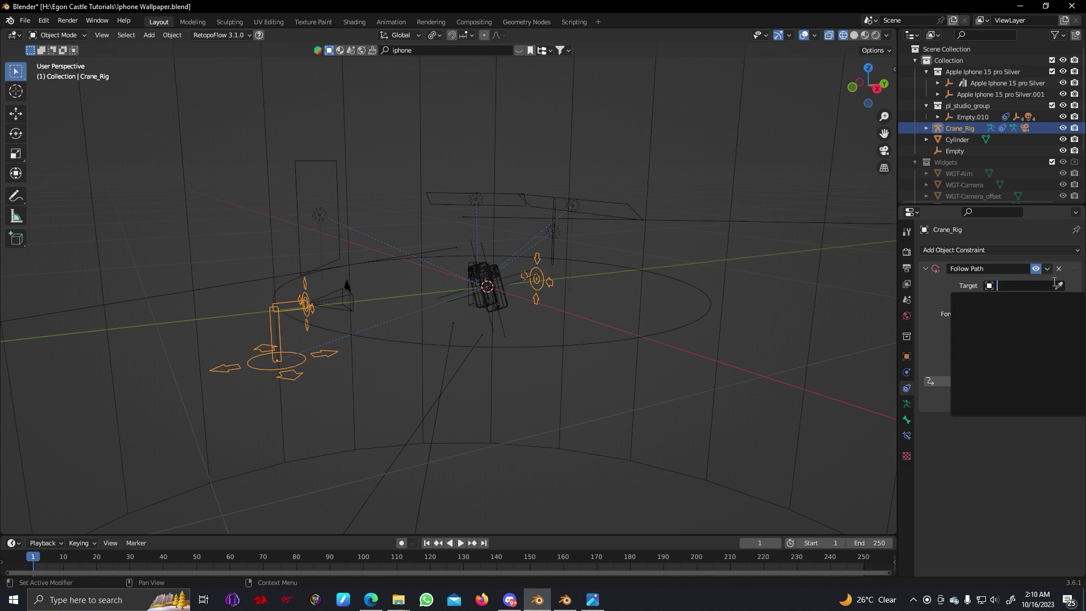
click(1058, 286)
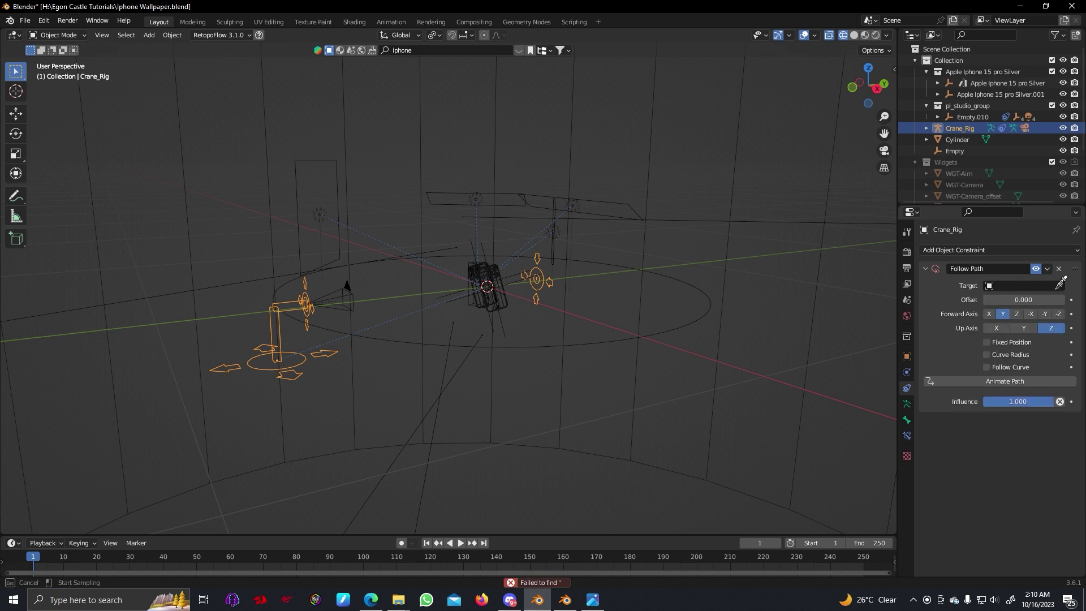
click(403, 341)
Delete the circle empty and add a Bezier circle curve around the phones in its place
click(531, 346)
key(x)
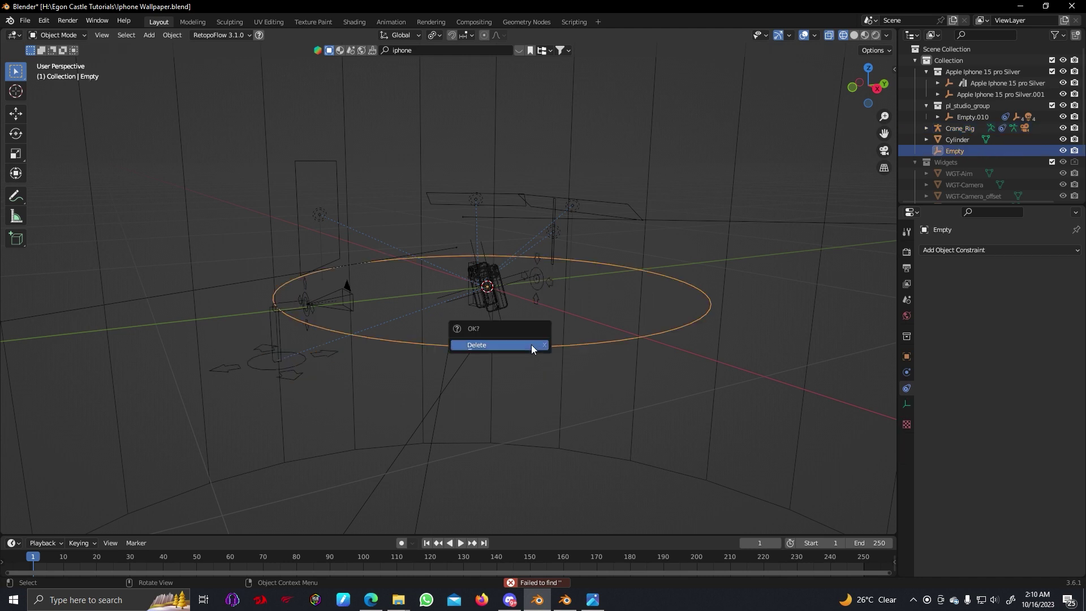
click(532, 346)
key(shift+a)
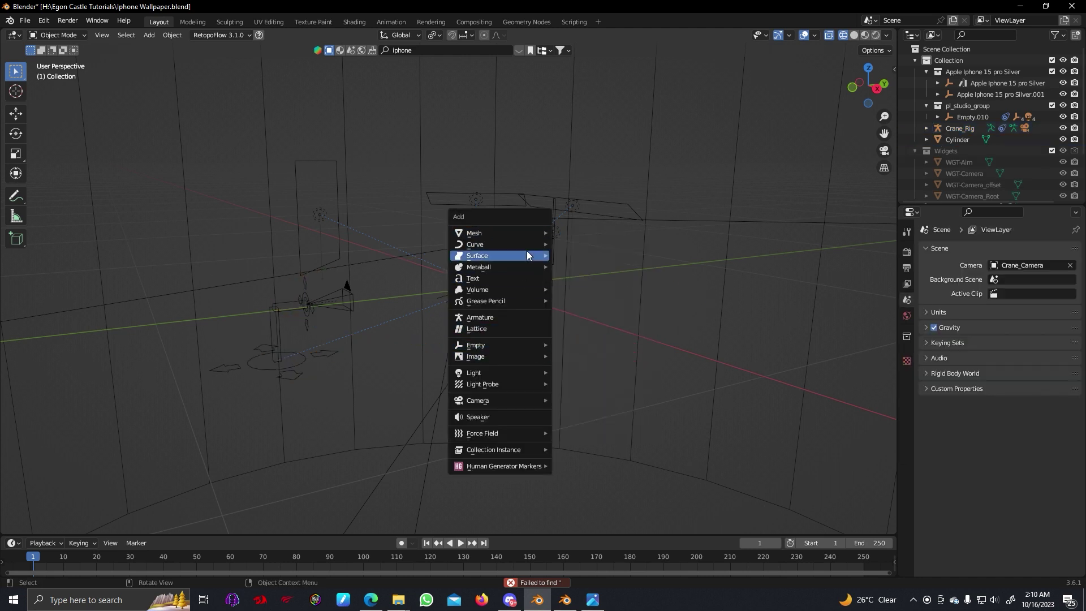
mouse_move(528, 244)
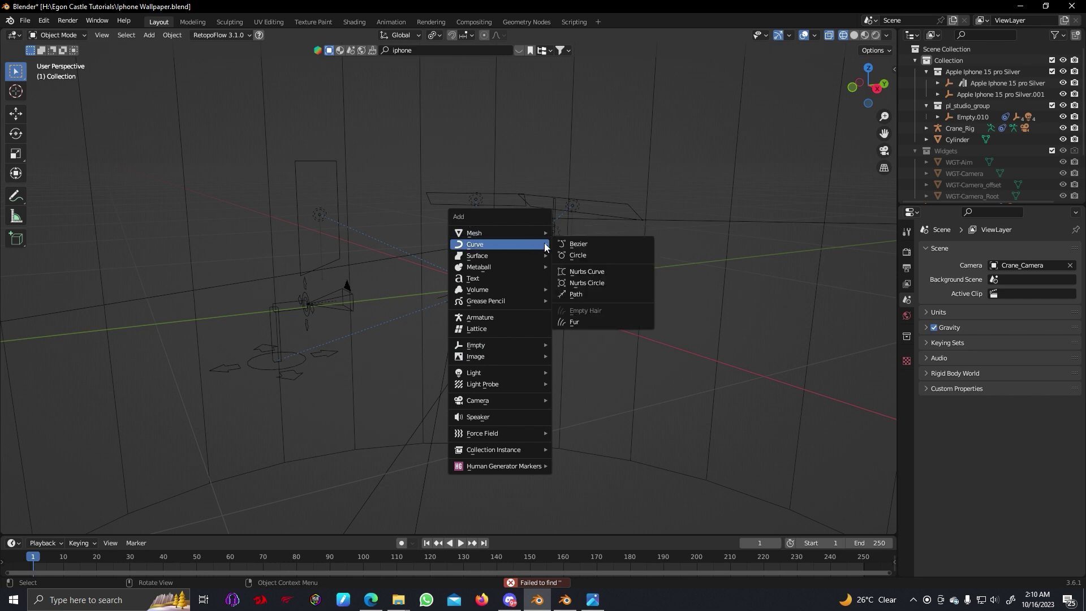
click(572, 255)
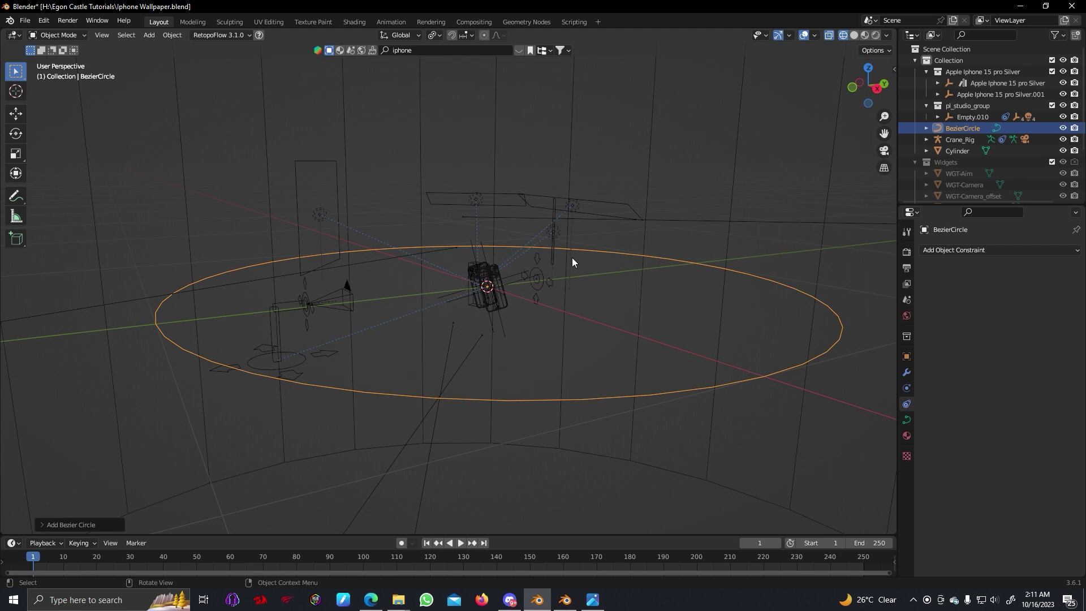
Scale the Bezier circle down uniformly to about 0.7
middle_drag(488, 334, 447, 351)
key(s)
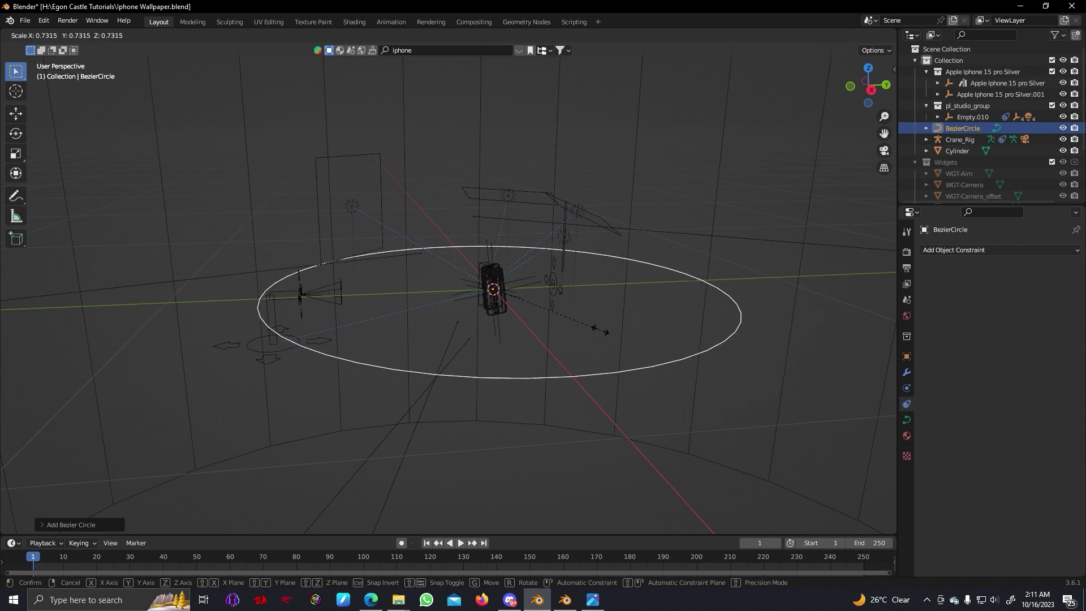
click(596, 328)
Lower the Bezier circle along global Z to about the height of the crane rig's base
middle_drag(567, 342, 565, 330)
key(g)
key(z)
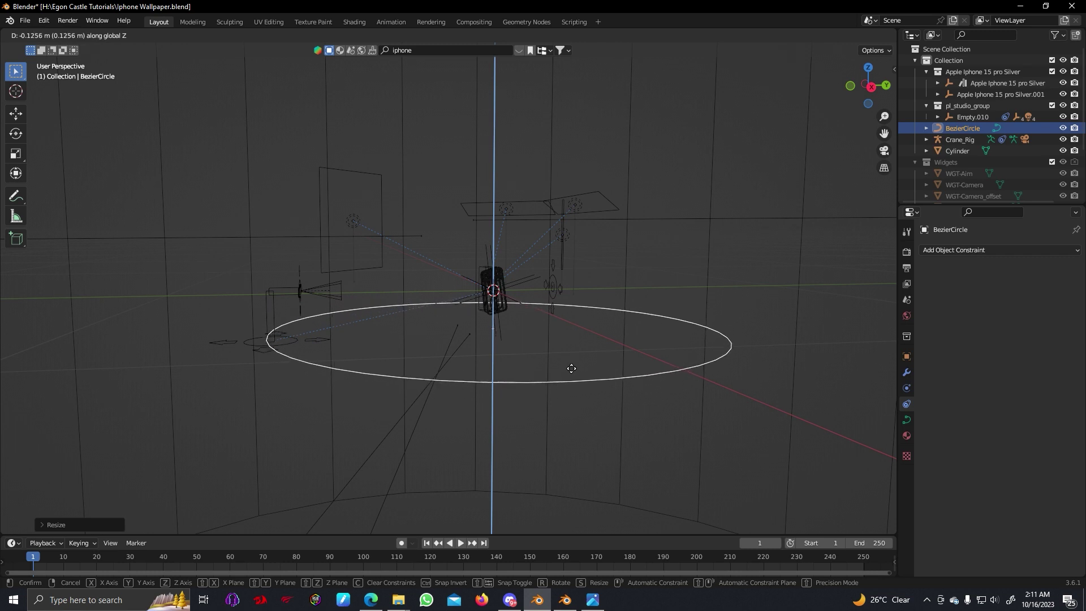
click(511, 379)
middle_drag(512, 378, 402, 356)
key(g)
key(z)
click(520, 375)
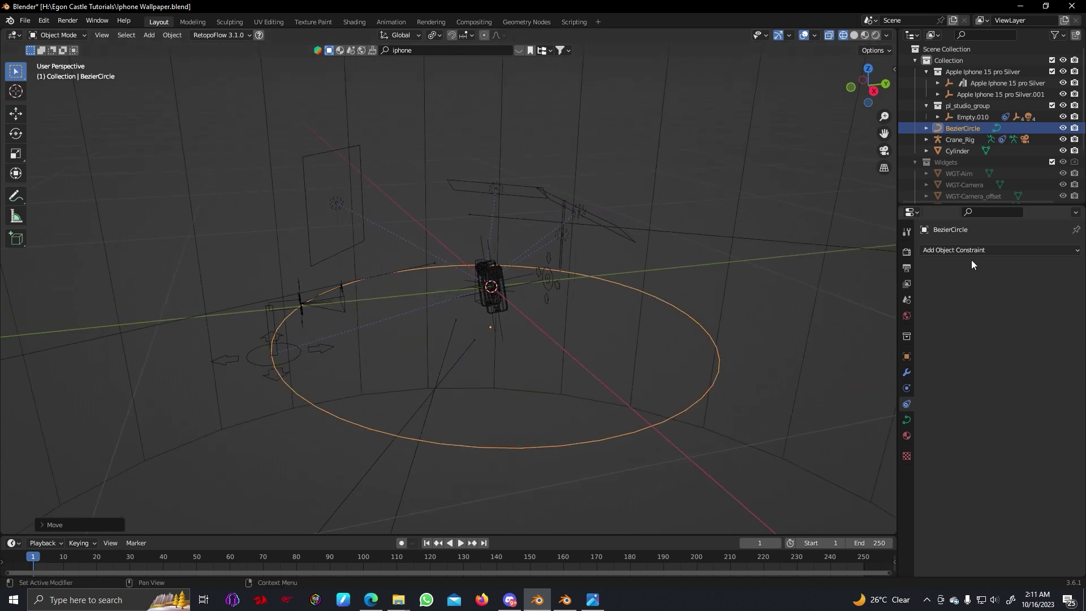
Set the BezierCircle as the crane rig's Follow Path target and try forward axis X with an offset of 5
click(955, 252)
click(280, 354)
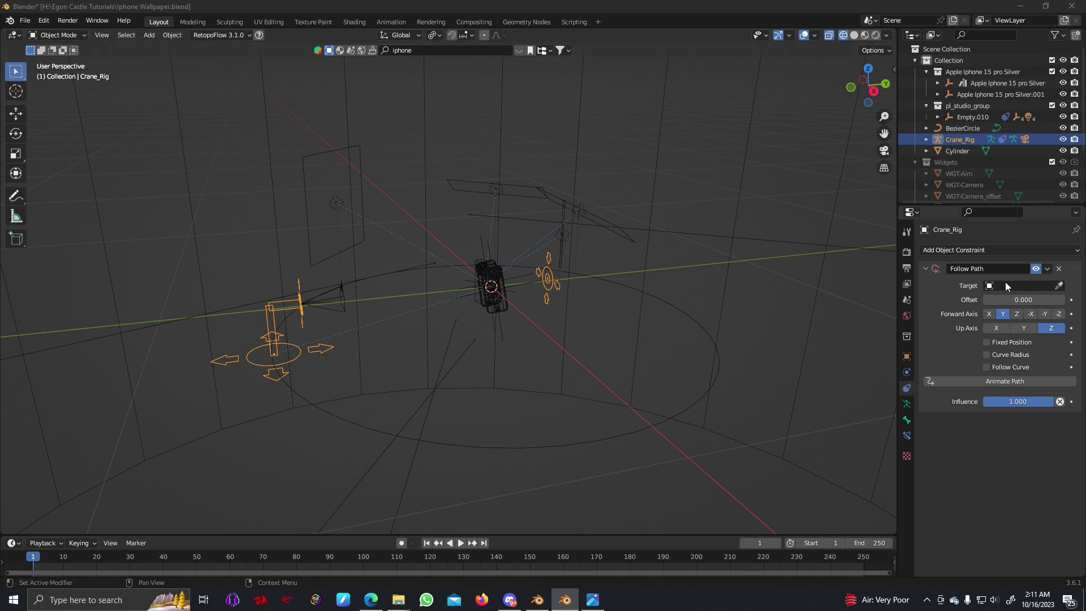
click(1058, 285)
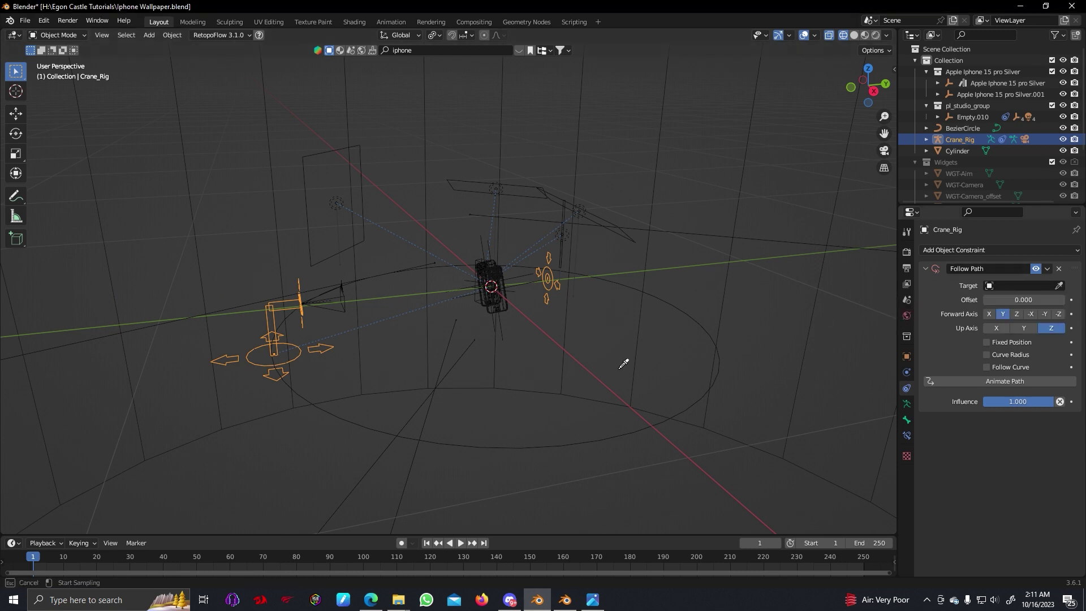
click(541, 449)
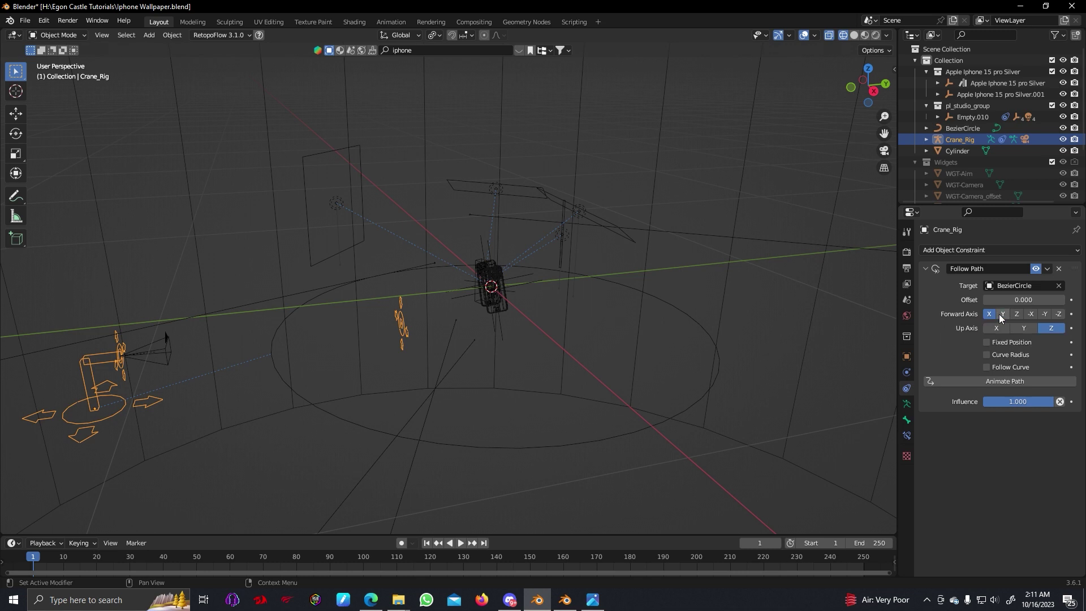
click(1002, 315)
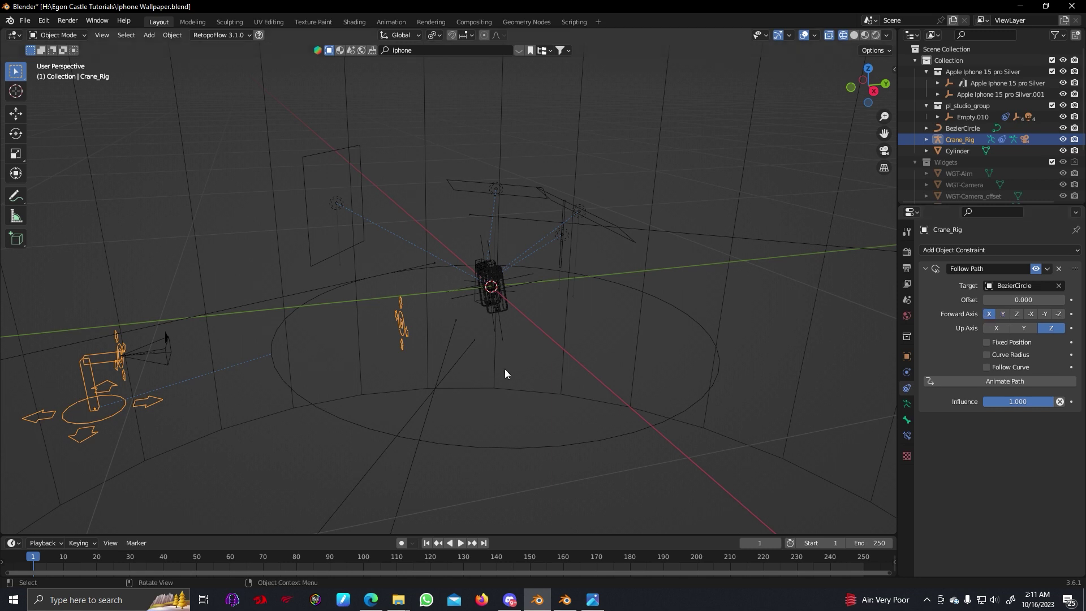
drag(1018, 300, 1054, 300)
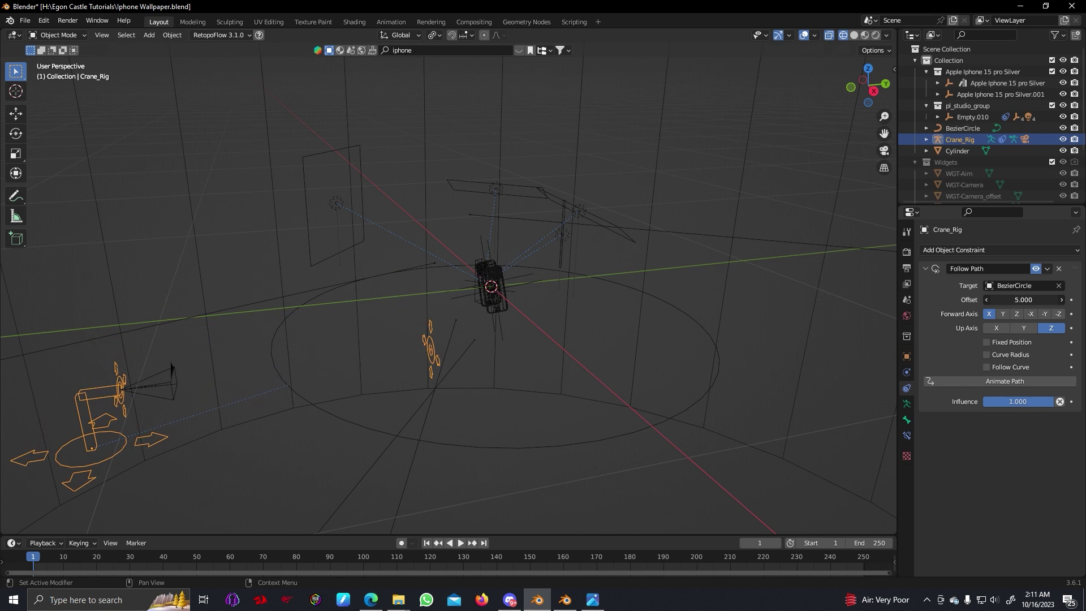
Delete the crane rig and its leftover Crane_Camera from the scene
key(x)
click(116, 397)
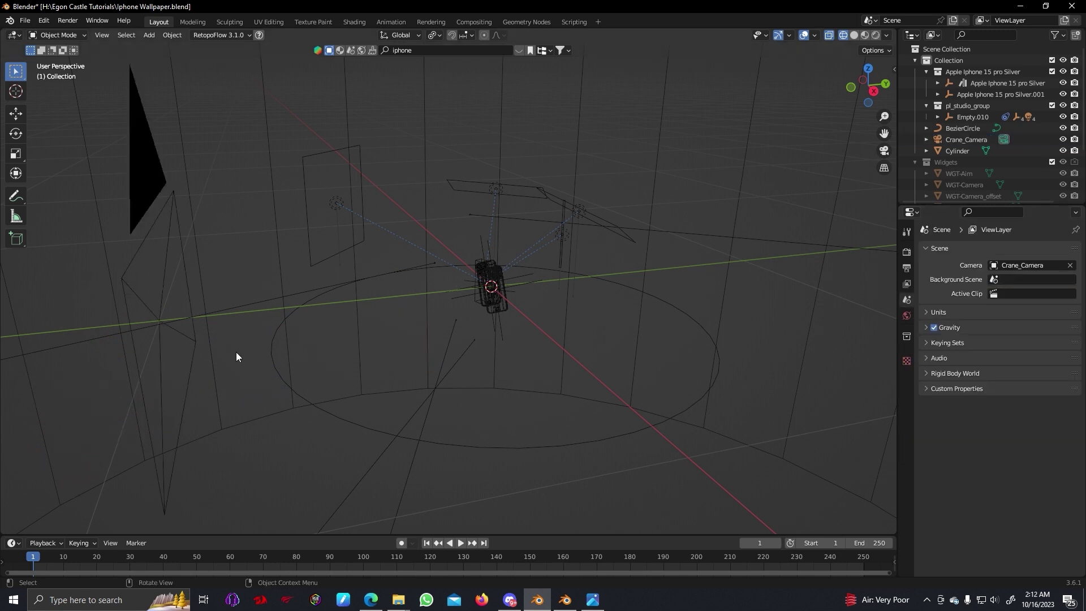
click(164, 184)
key(x)
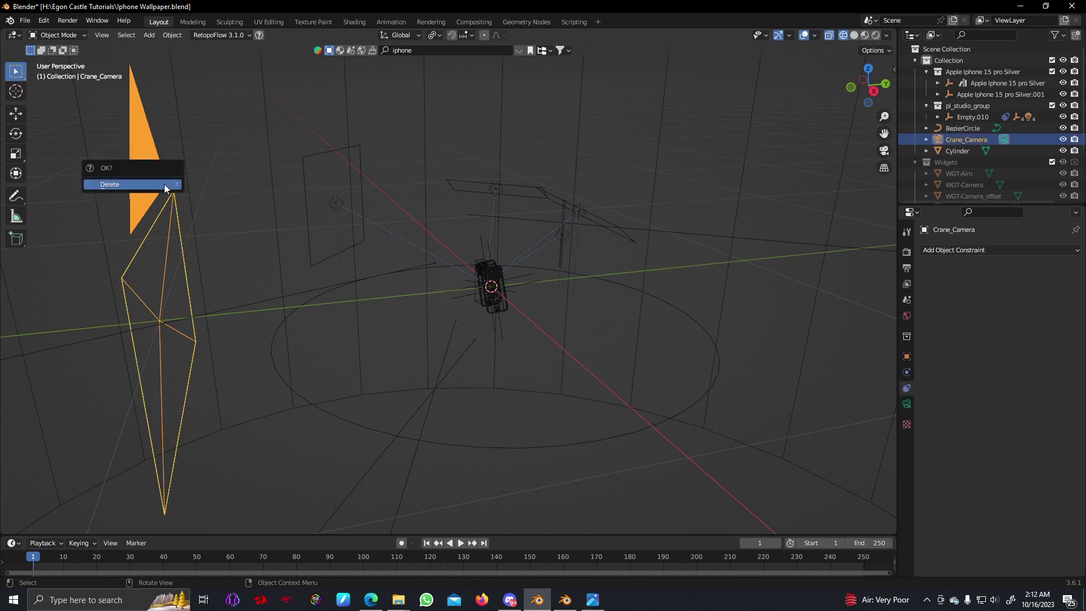
click(164, 184)
Add a new crane camera rig at the 3D cursor by the phones
key(shift+a)
mouse_move(359, 349)
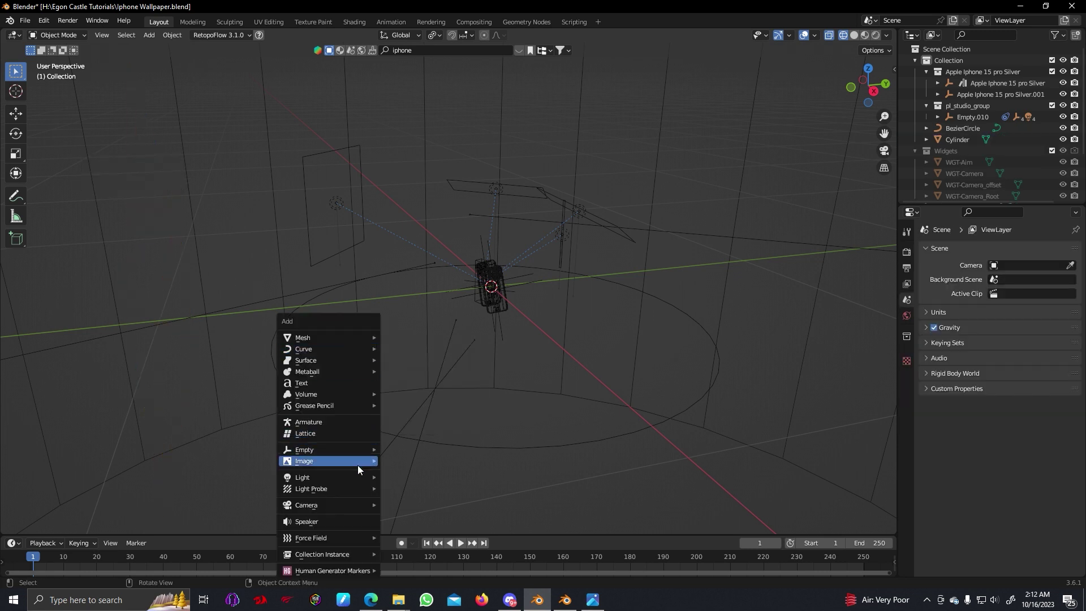
mouse_move(359, 505)
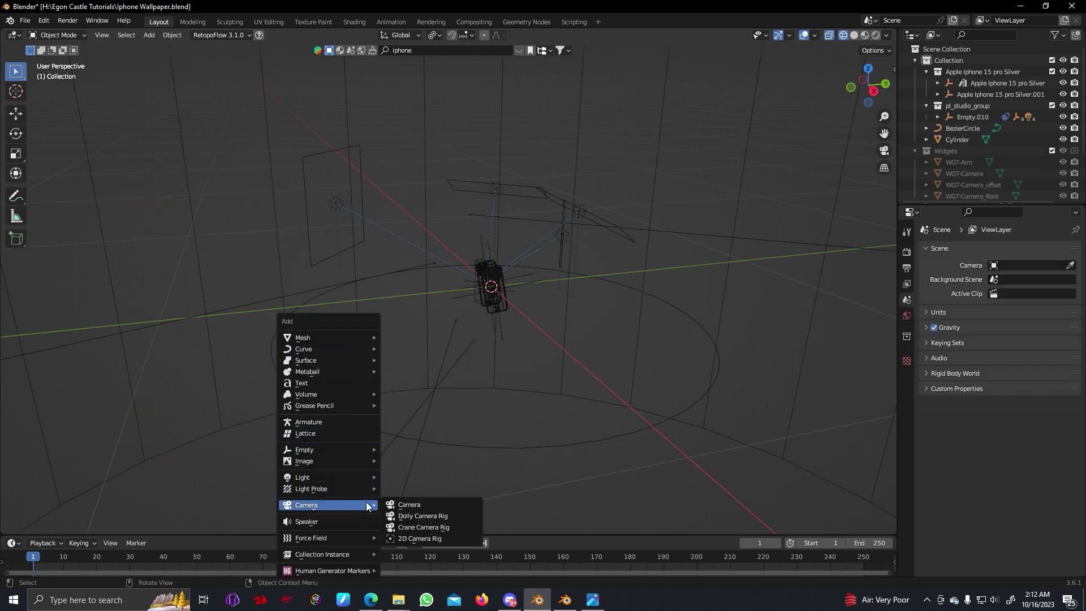
click(423, 527)
scroll(454, 321, down, 2)
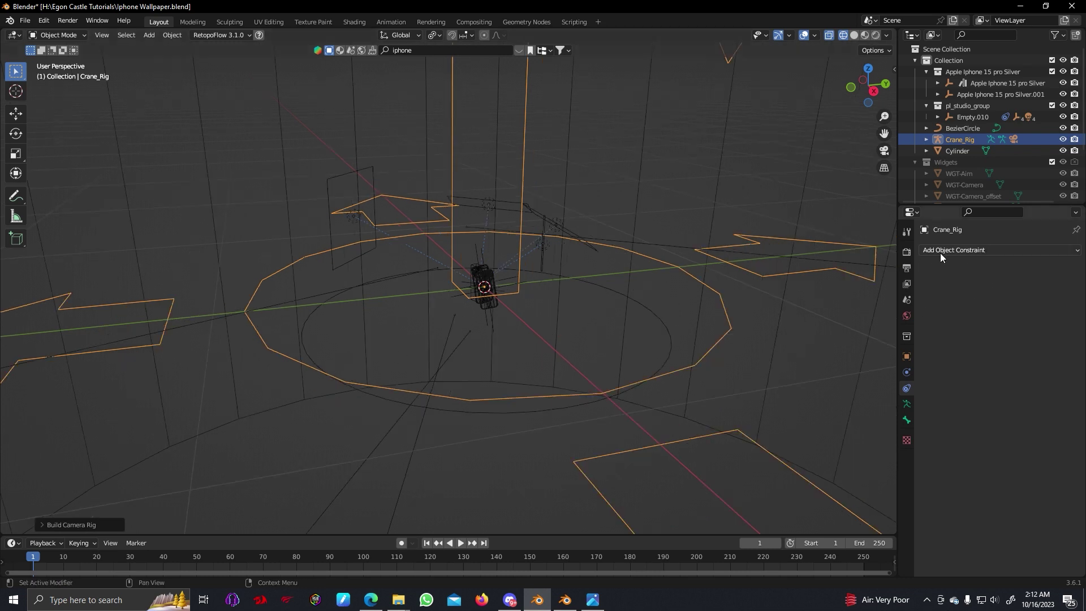
Give the new crane rig a Follow Path constraint with the BezierCircle as target
click(975, 251)
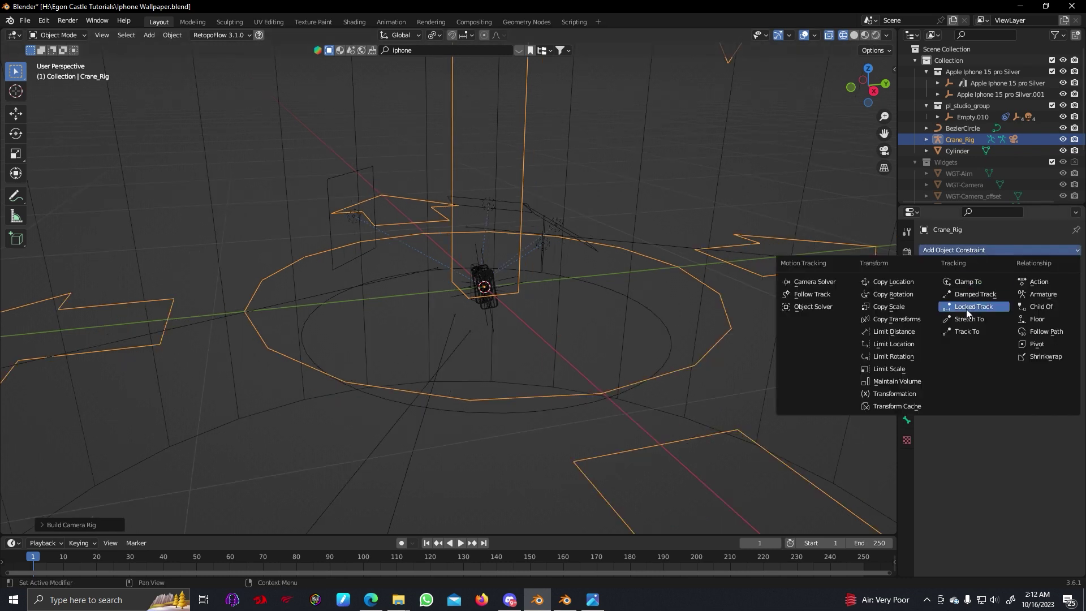
click(1040, 331)
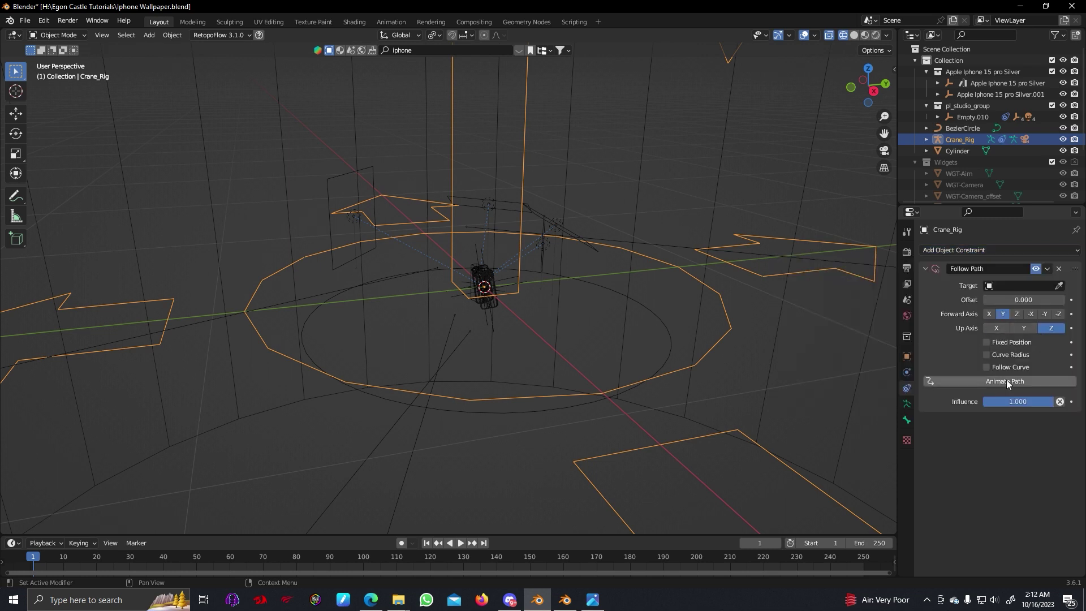
click(1059, 286)
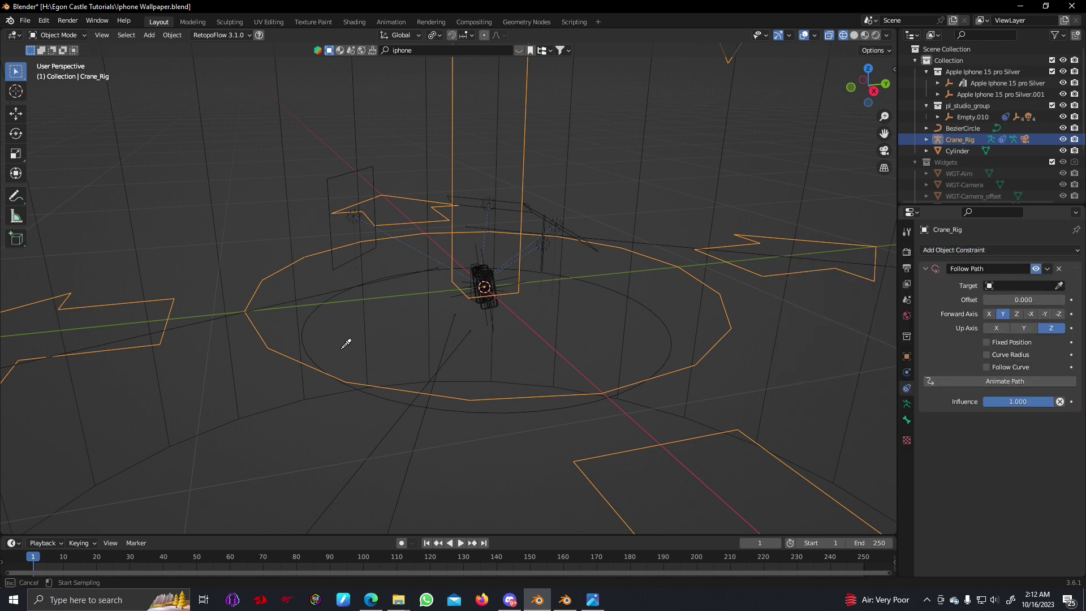
click(305, 340)
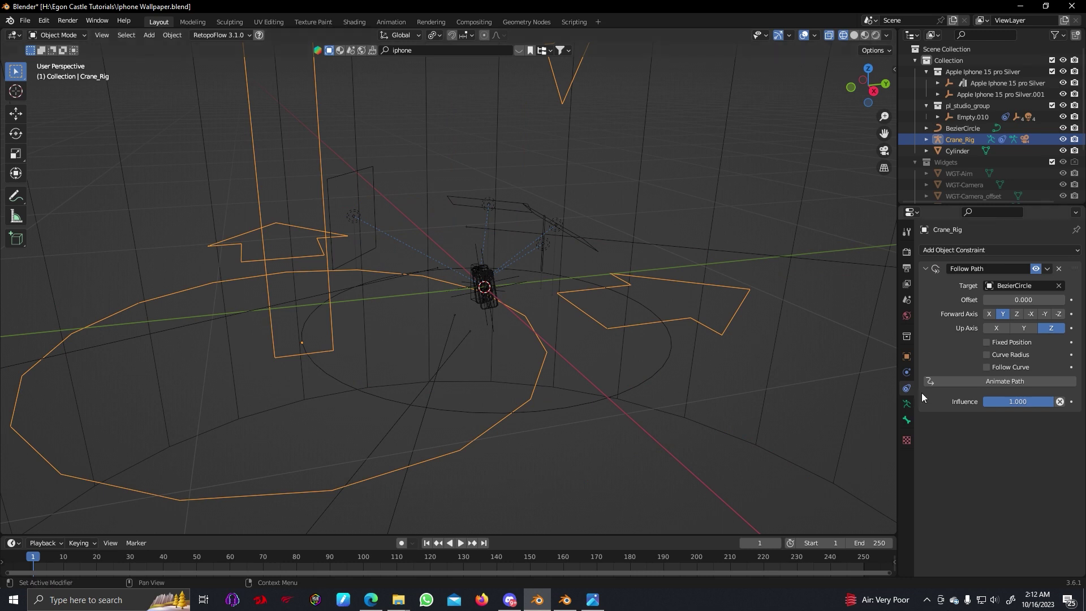
Scale the crane rig down to about 0.076 and look through its camera
key(s)
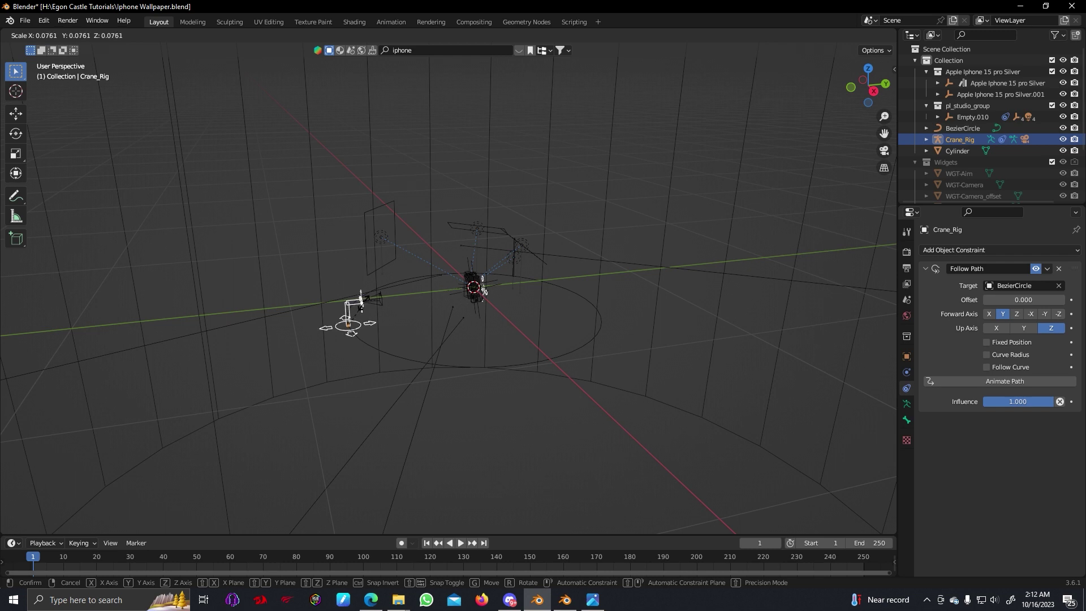
click(369, 304)
key(KP_0)
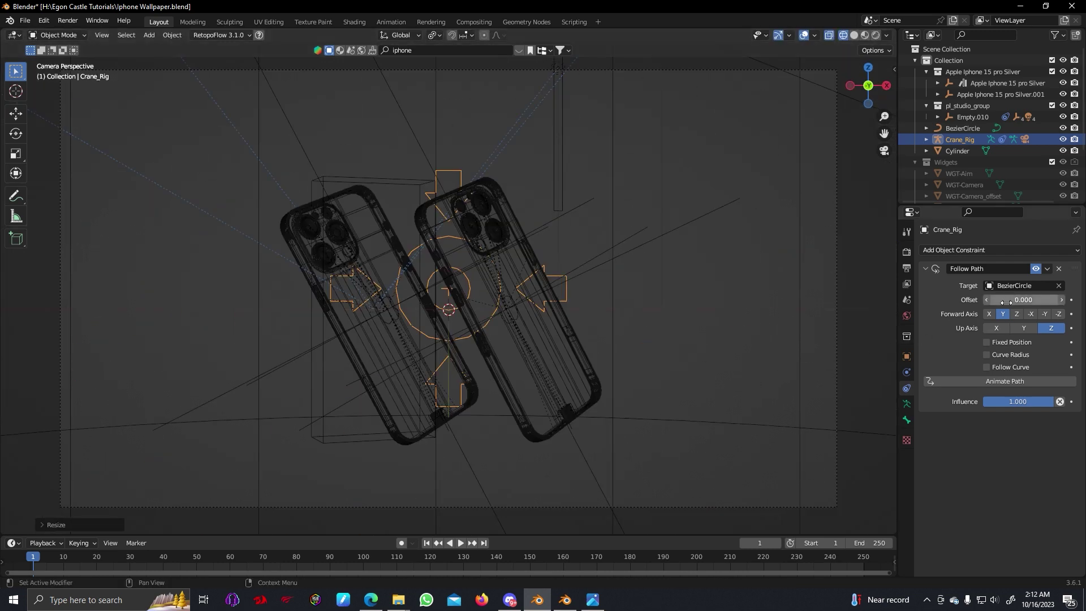
Try a Follow Path offset of 0.6 on the crane rig and undo it
drag(1006, 302, 1058, 302)
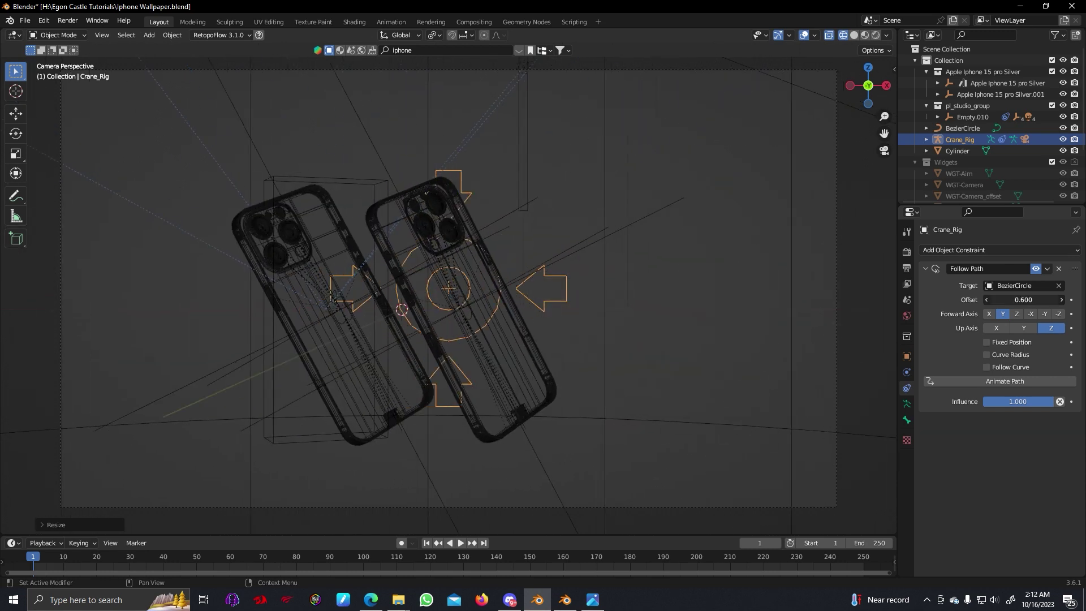
key(ctrl+z)
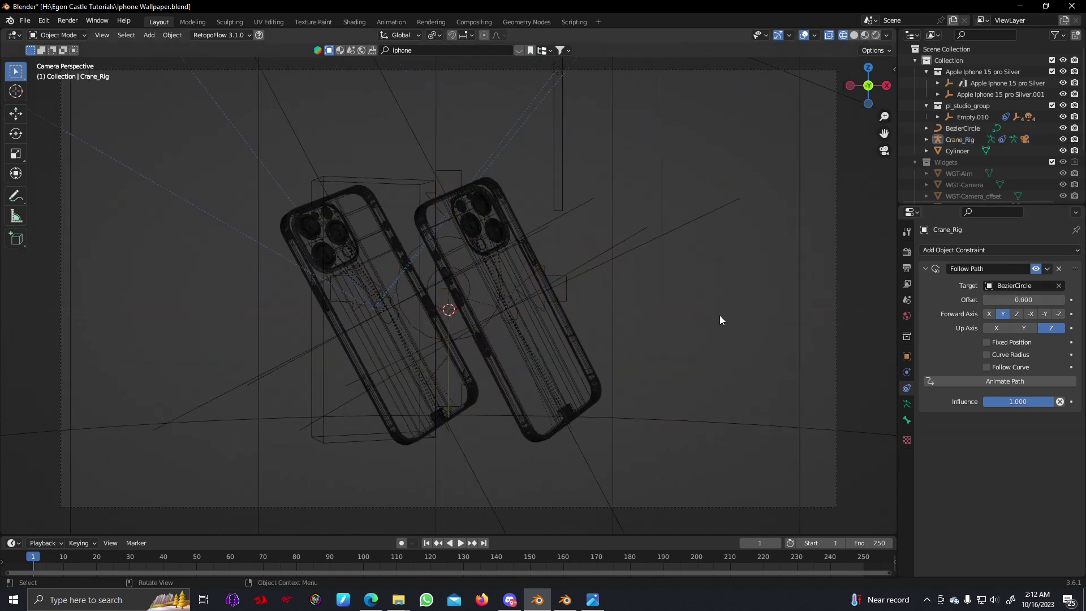
Add a Locked Track constraint to the crane rig
middle_drag(719, 314, 507, 330)
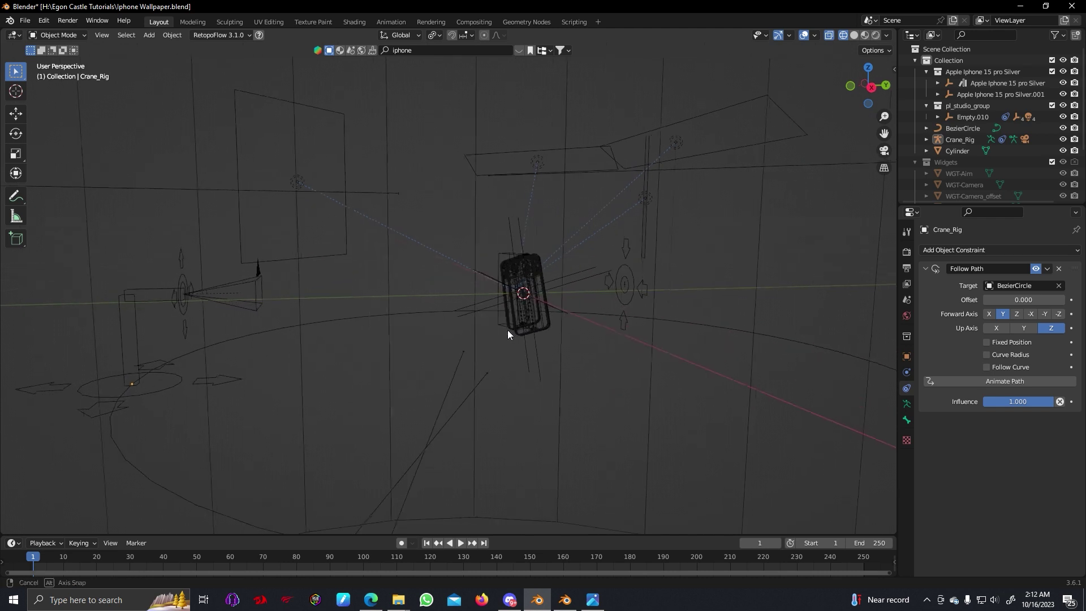
click(993, 251)
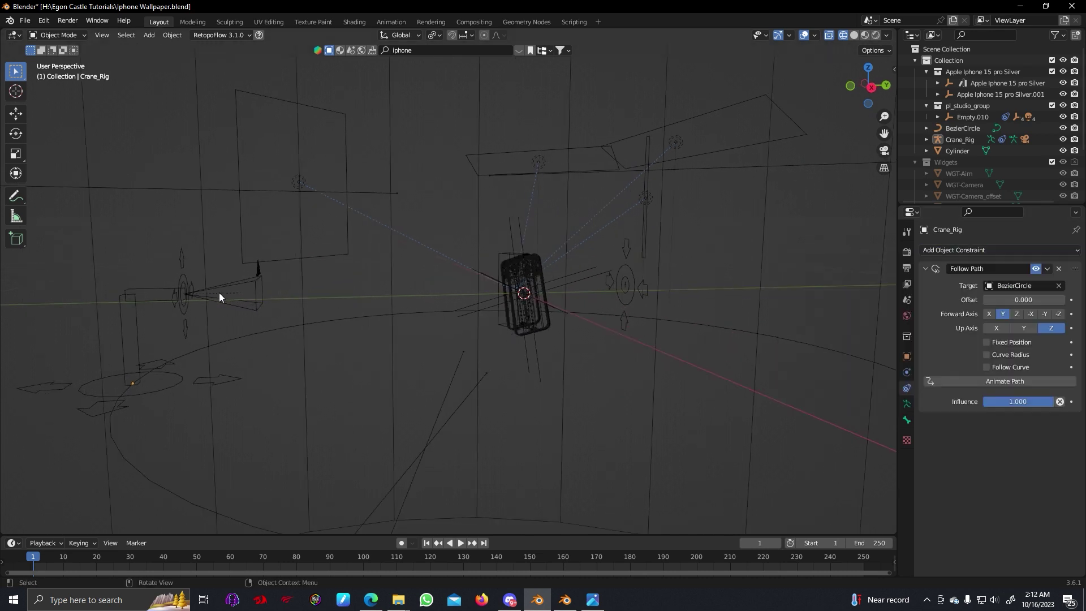
click(179, 297)
click(975, 252)
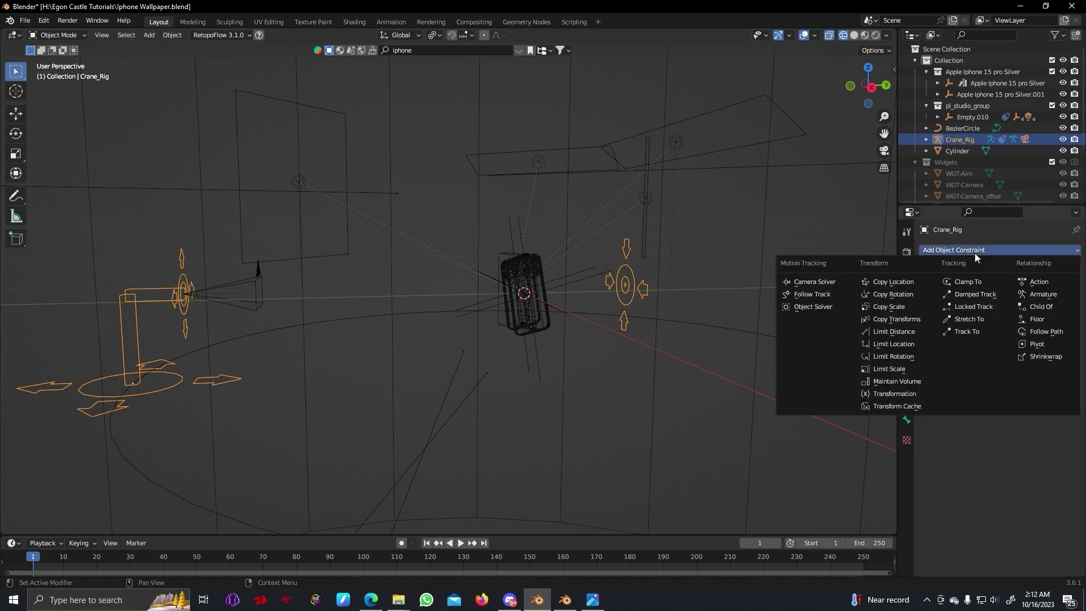
click(964, 307)
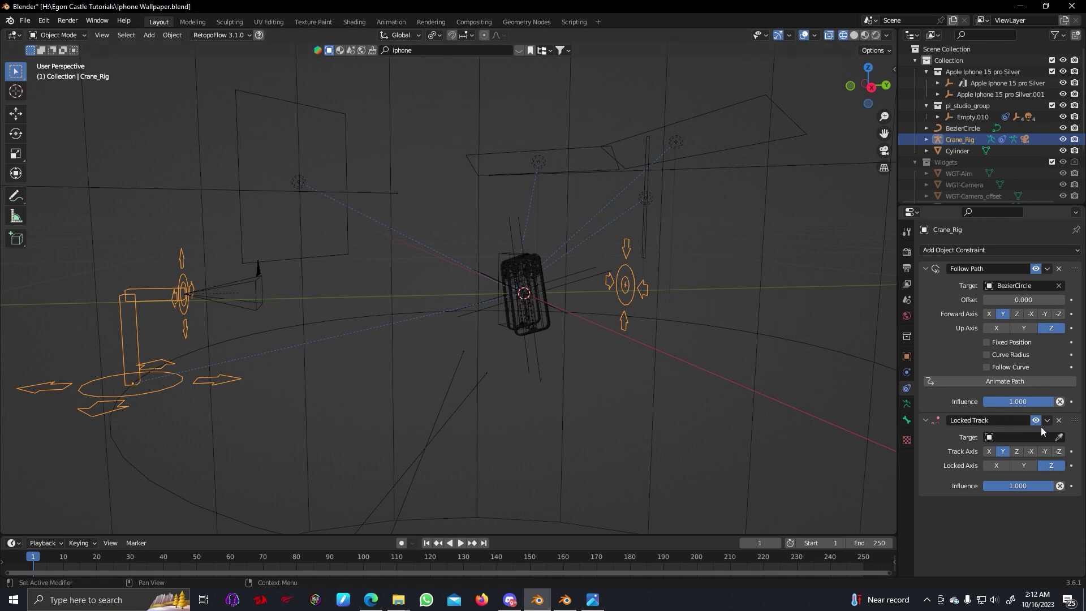
Try an iPhone model as the Locked Track target, clear it and attempt to pick the target again
click(1059, 437)
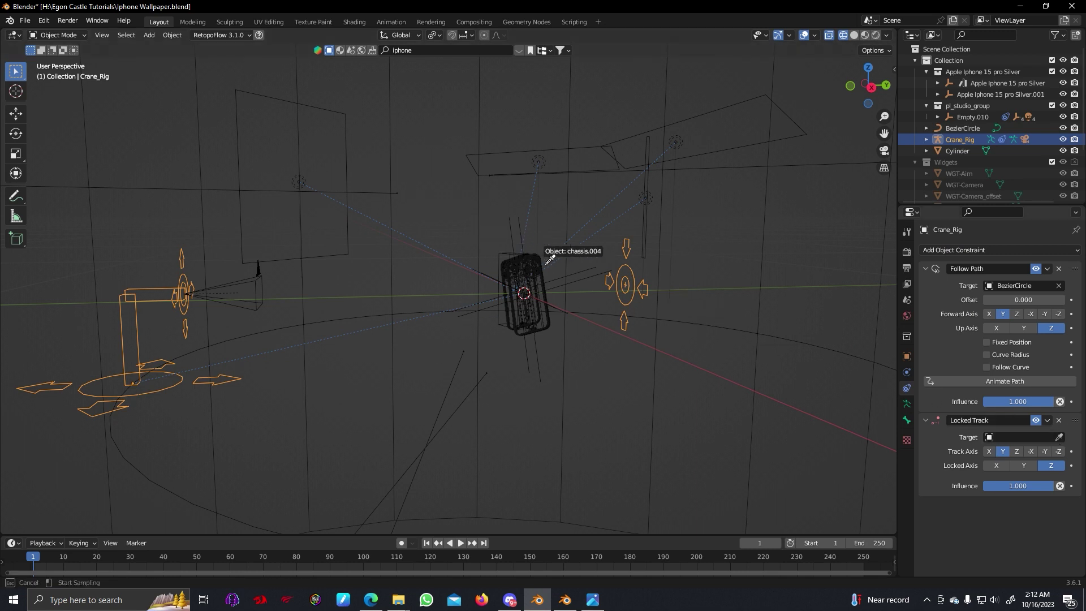
click(523, 237)
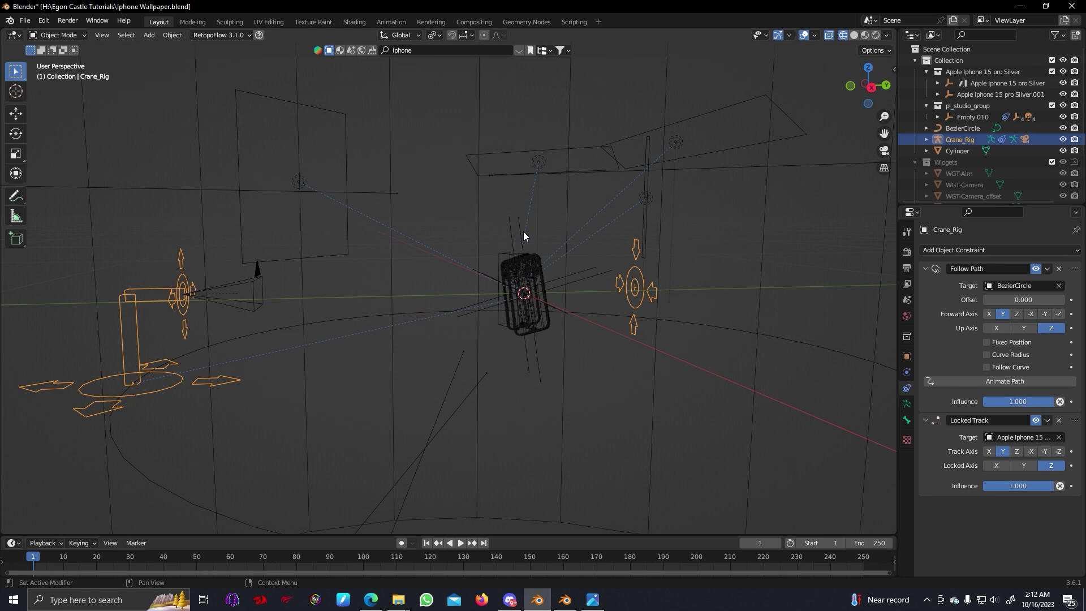
middle_drag(523, 232, 628, 298)
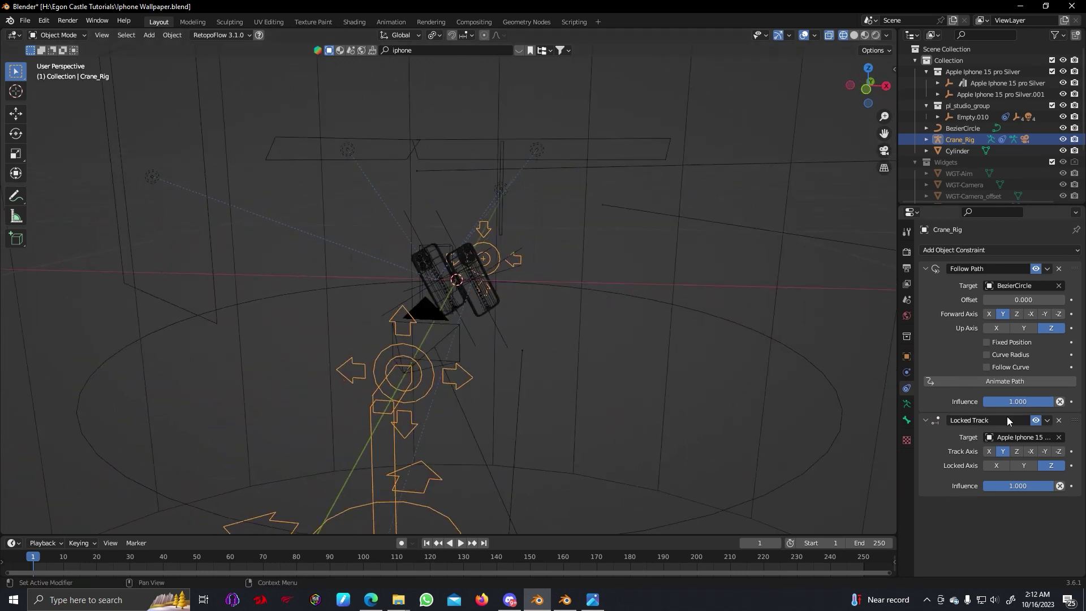
click(1058, 437)
click(1059, 437)
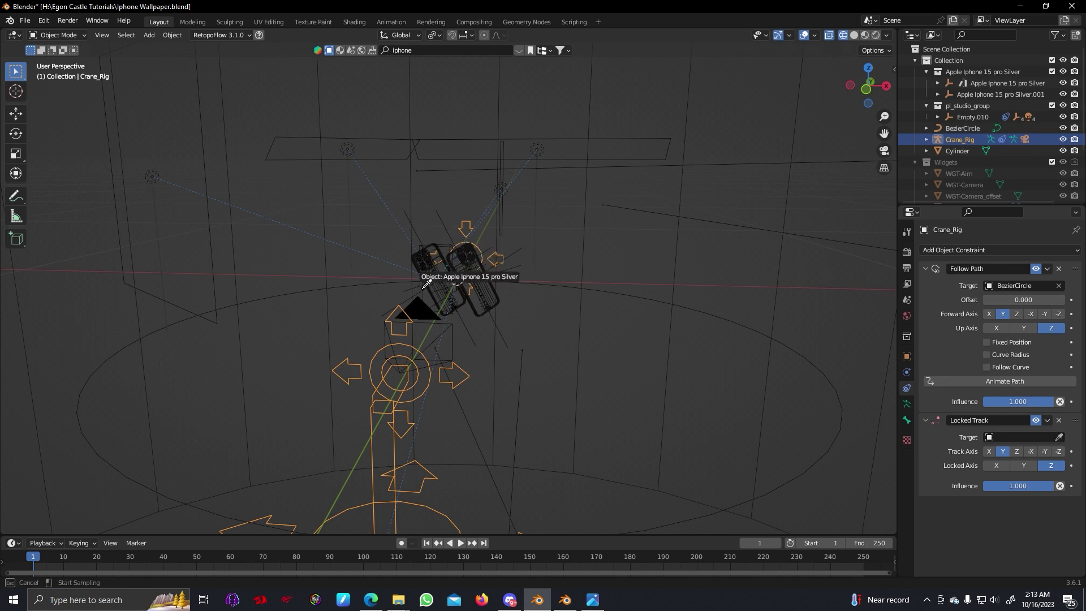
click(470, 279)
Add a Plain Axes empty at the 3D cursor between the two phones
scroll(473, 277, up, 6)
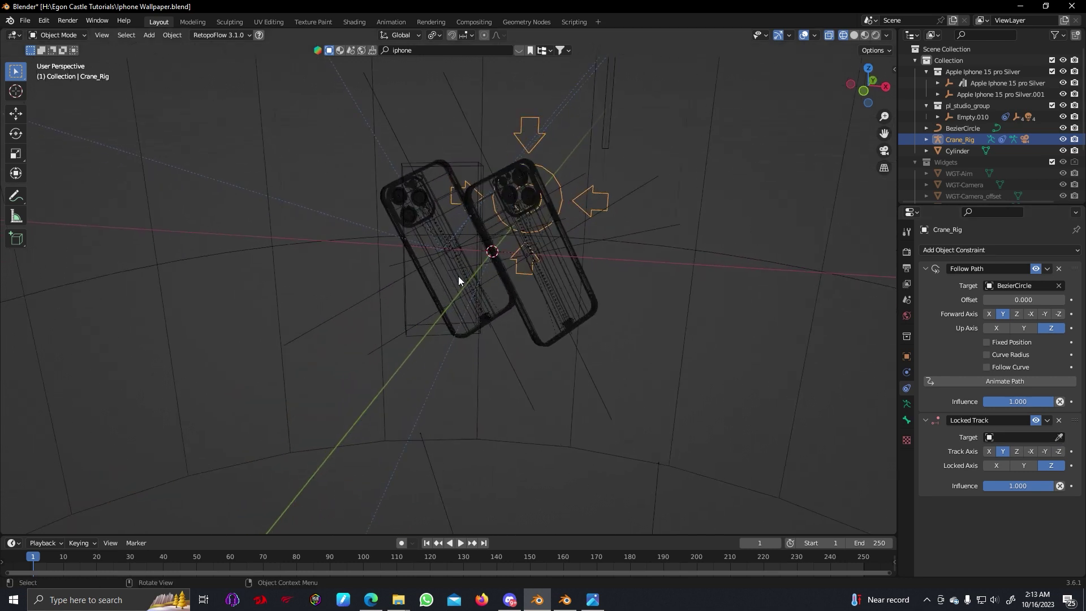
middle_drag(490, 278, 413, 286)
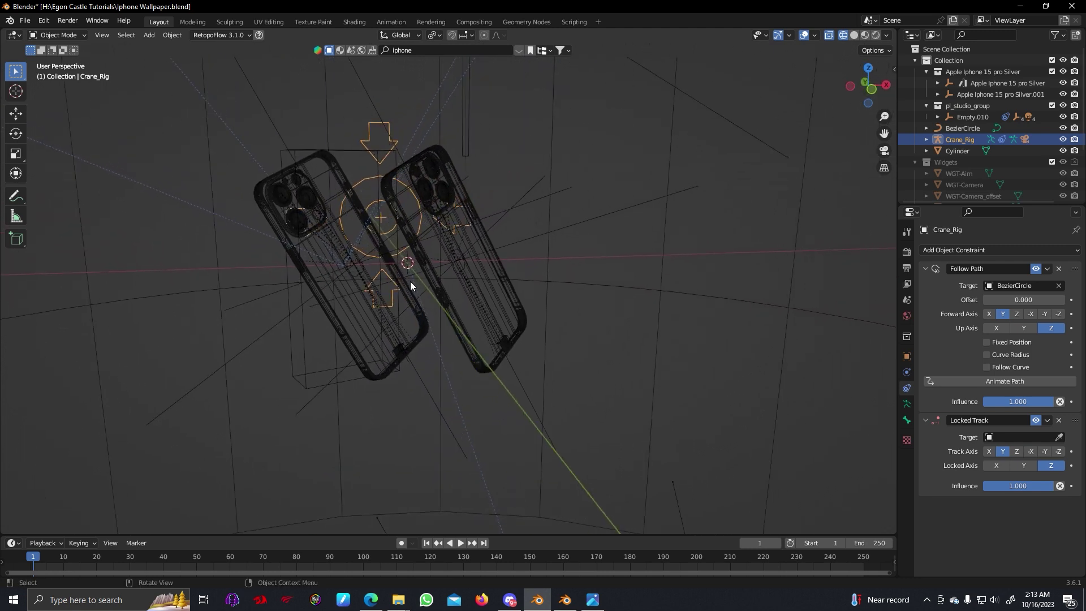
scroll(414, 283, up, 5)
key(shift+a)
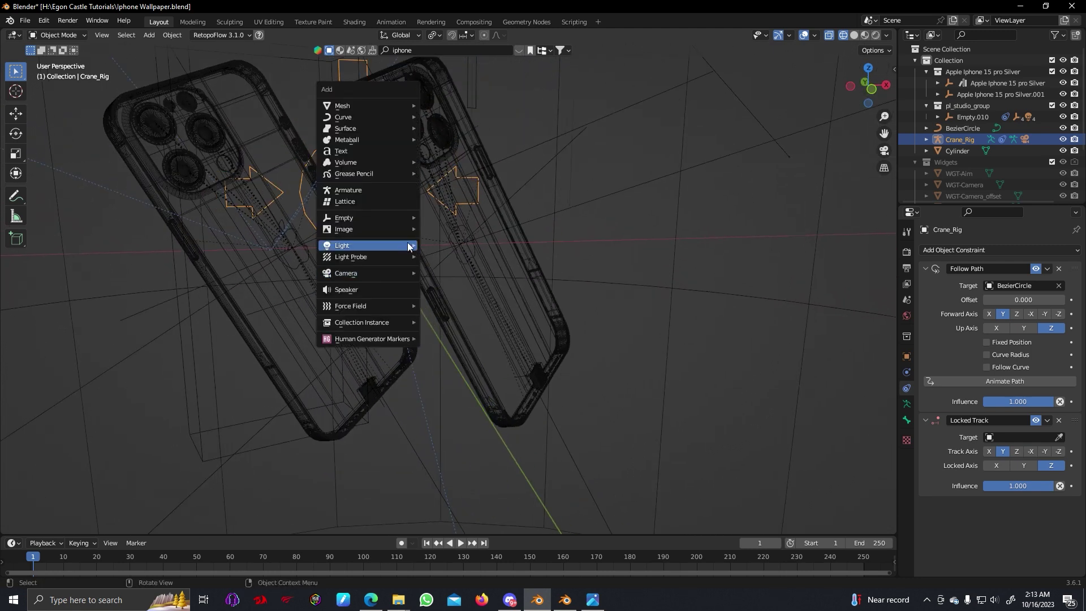
mouse_move(407, 243)
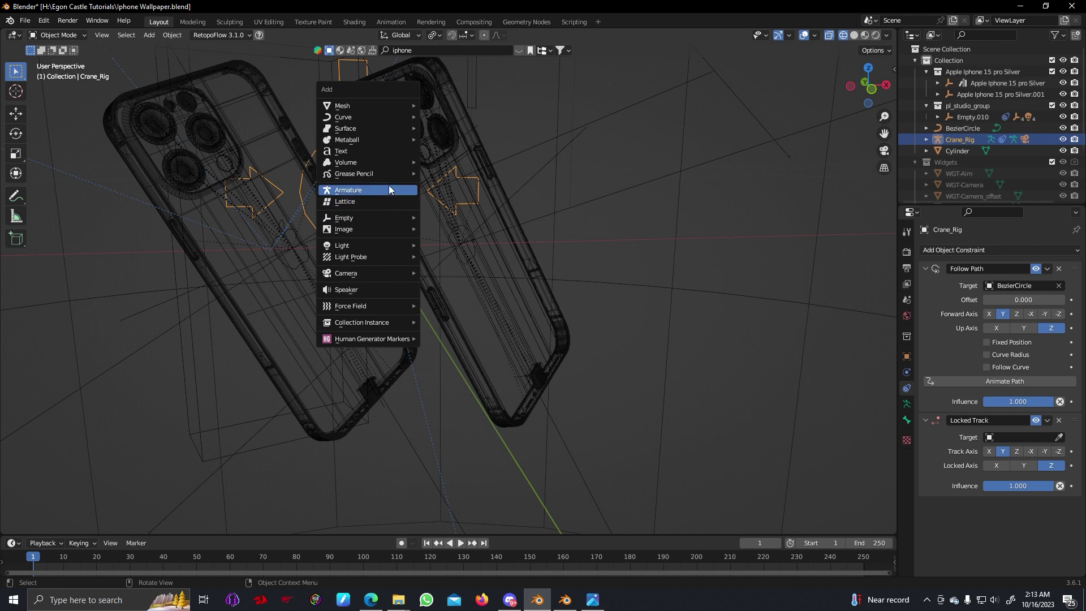
mouse_move(398, 214)
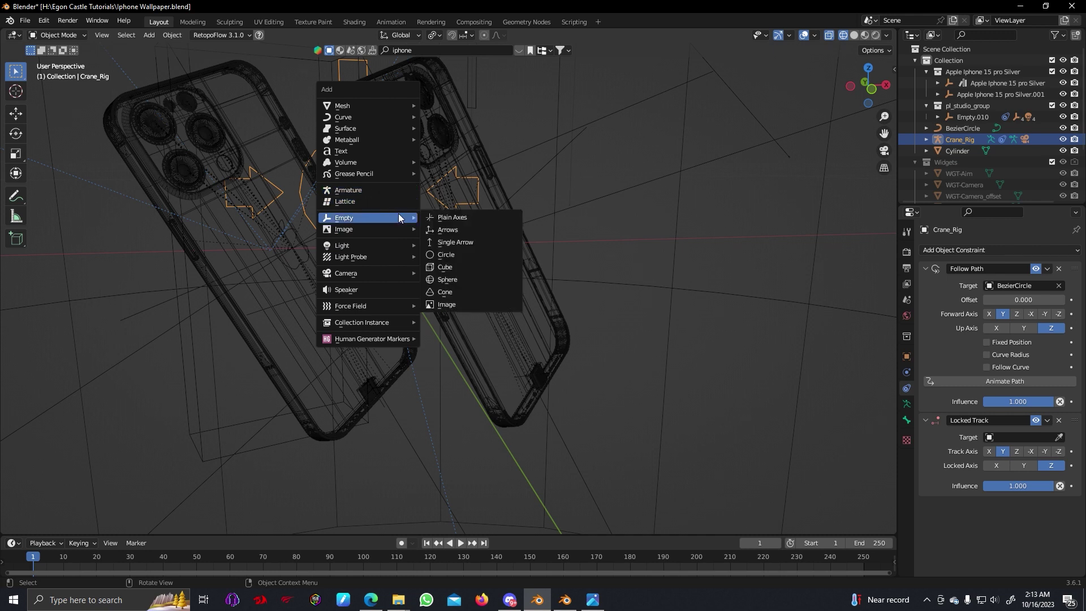
click(459, 218)
scroll(450, 286, down, 6)
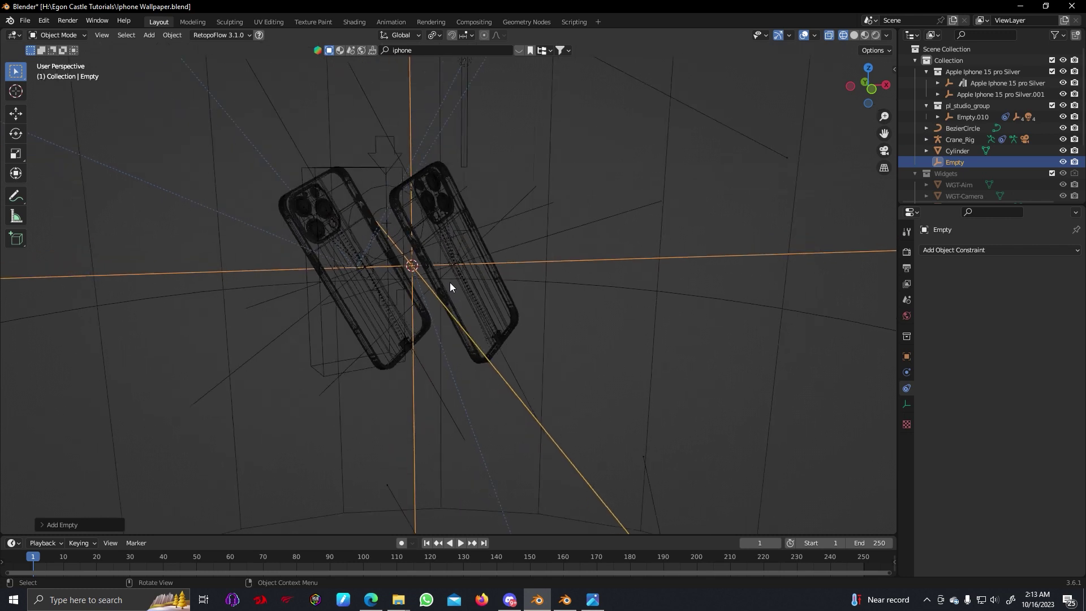
scroll(676, 312, down, 3)
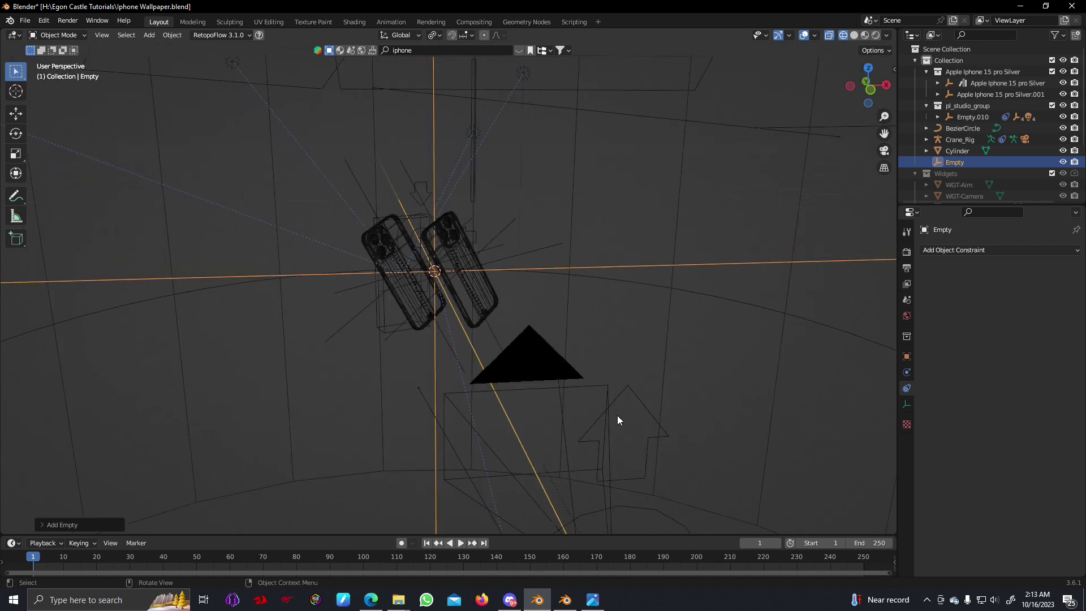
Set the new empty as the target of the crane rig's Locked Track constraint
click(639, 399)
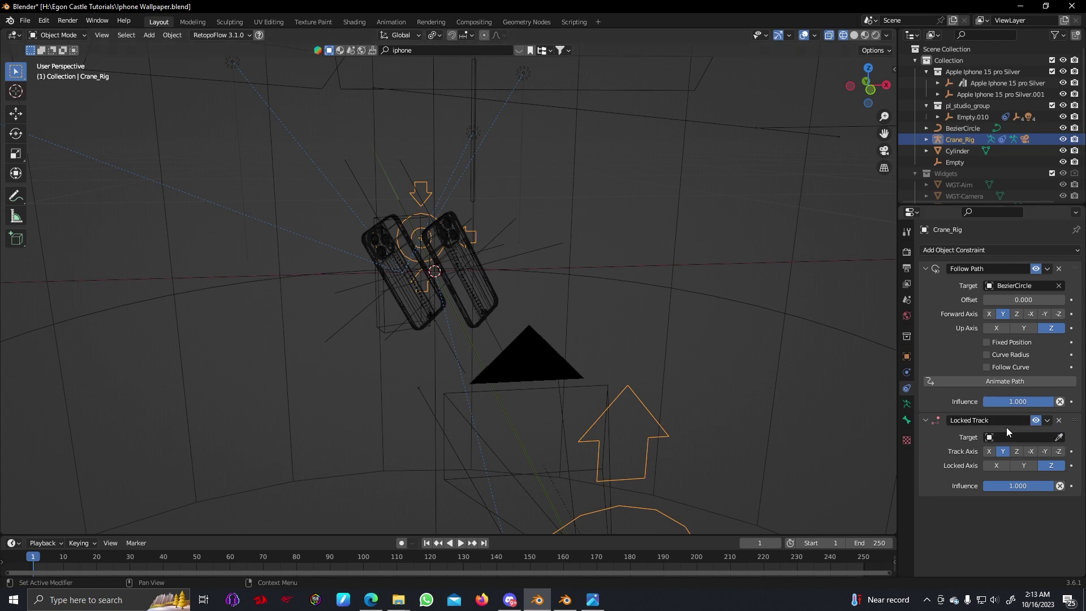
click(1060, 438)
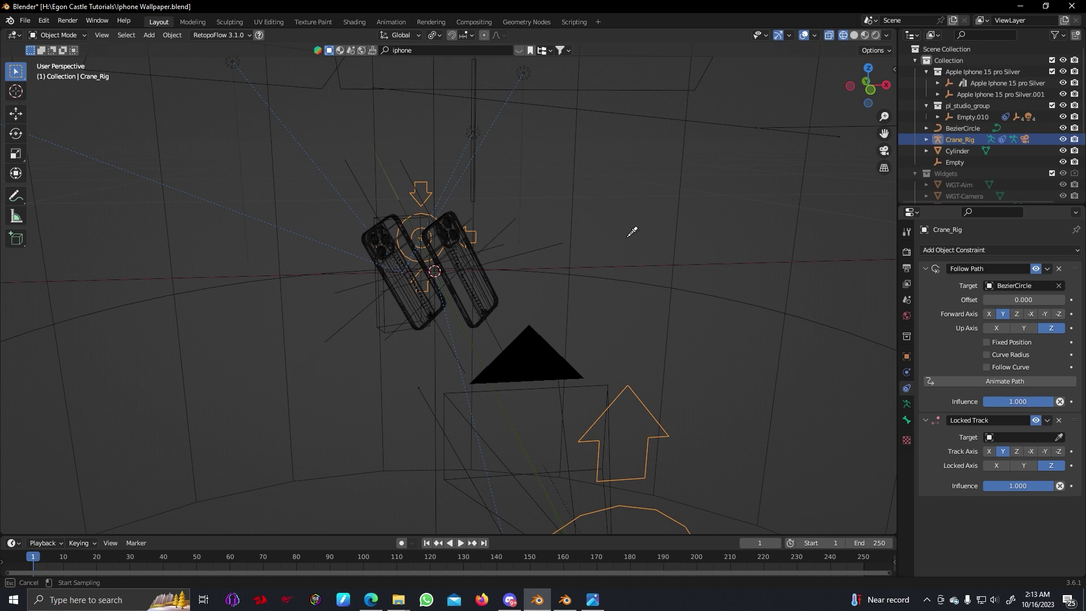
click(645, 261)
Preview the rig's motion through its camera, trying a Follow Path offset of 87 and resetting it to 0
key(KP_0)
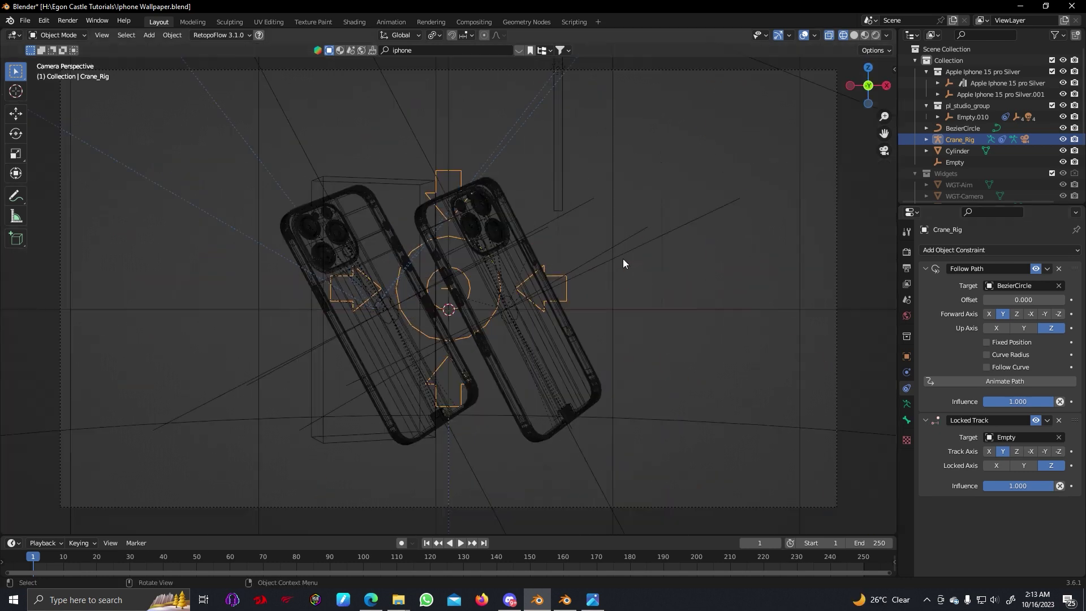
key(space)
key(space)
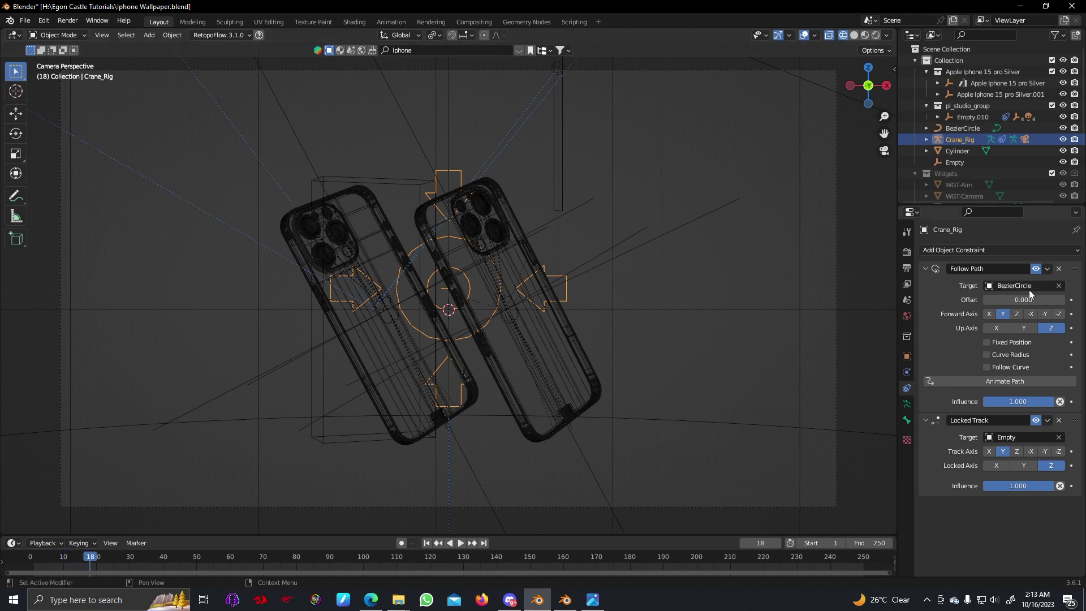
drag(1023, 299, 1048, 299)
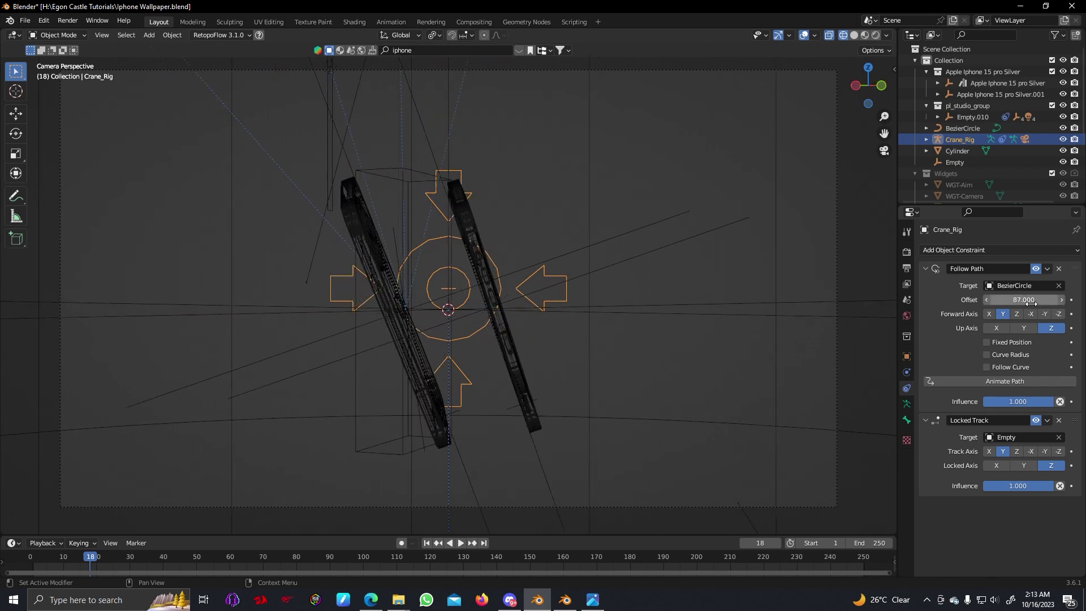
click(1023, 301)
text(0)
key(Return)
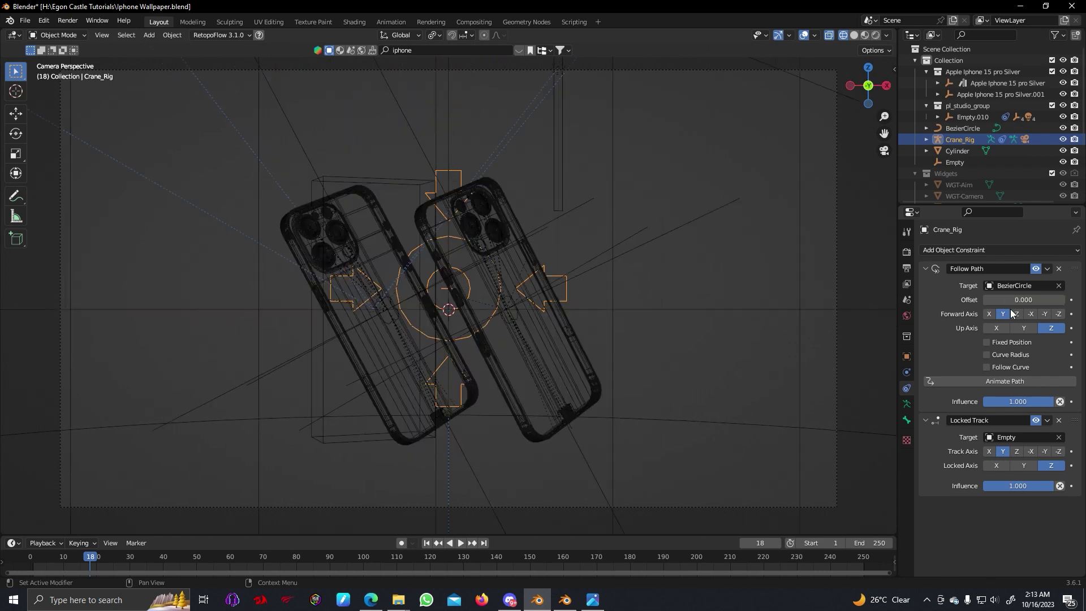
Insert a keyframe for the Follow Path offset of 0 at frame 1
scroll(637, 224, down, 2)
middle_drag(637, 224, 609, 245)
scroll(609, 240, down, 2)
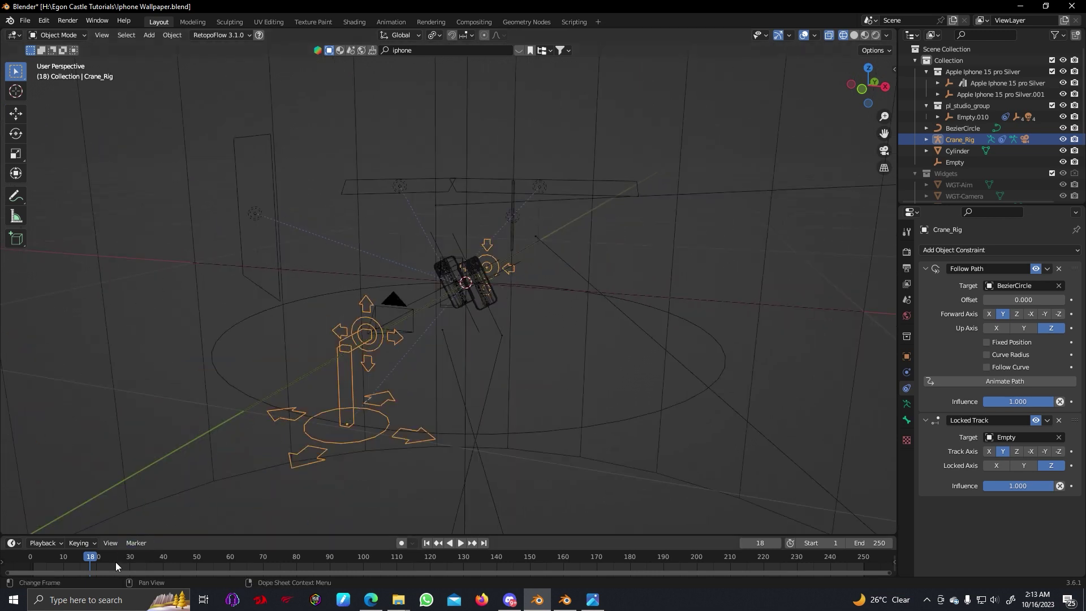
drag(91, 558, 49, 560)
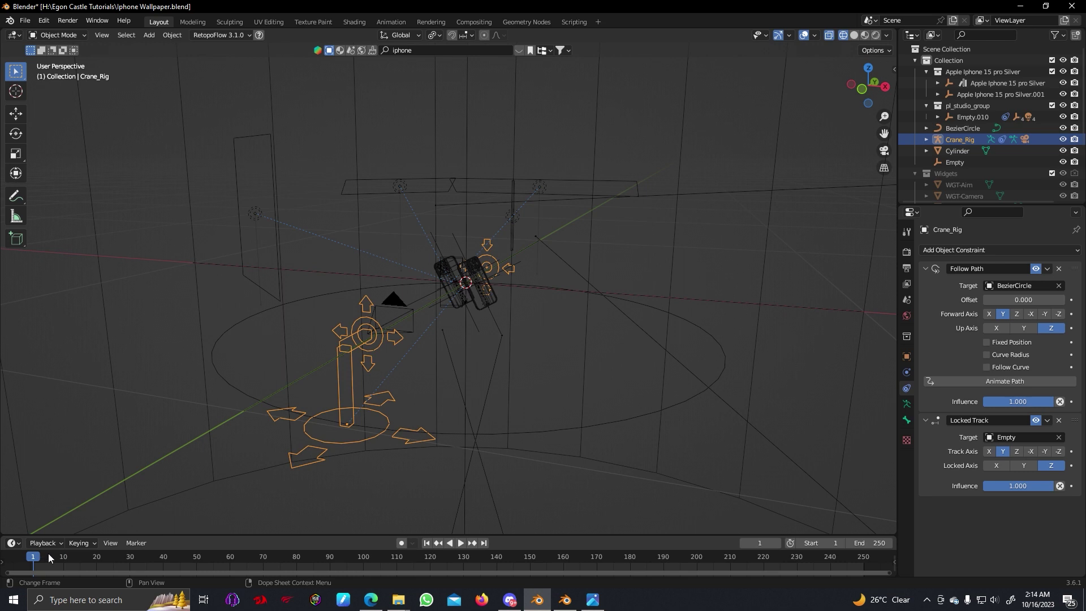
key(i)
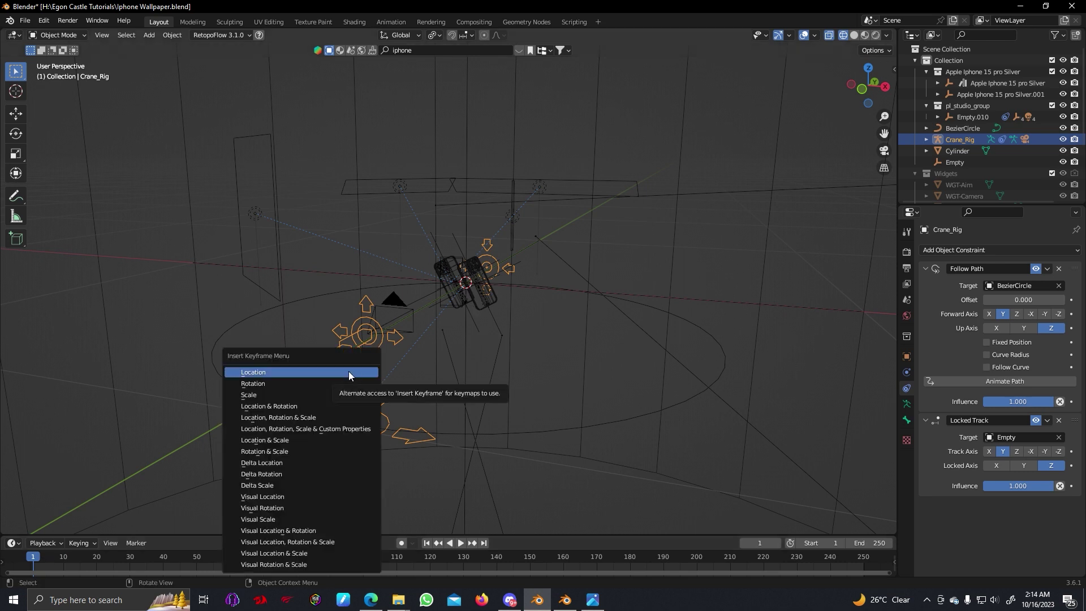
click(299, 371)
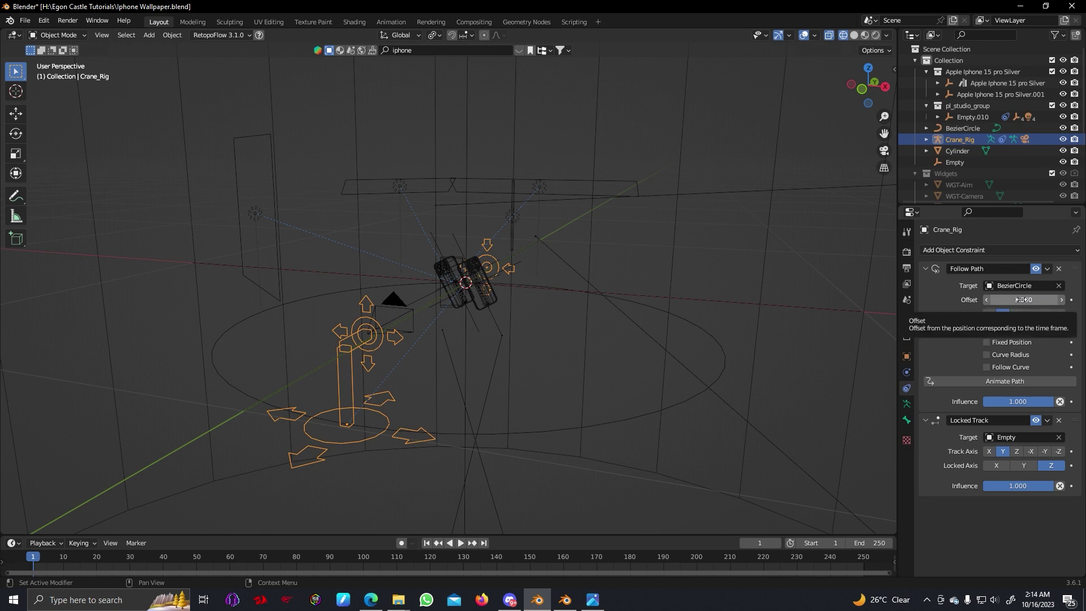
key(i)
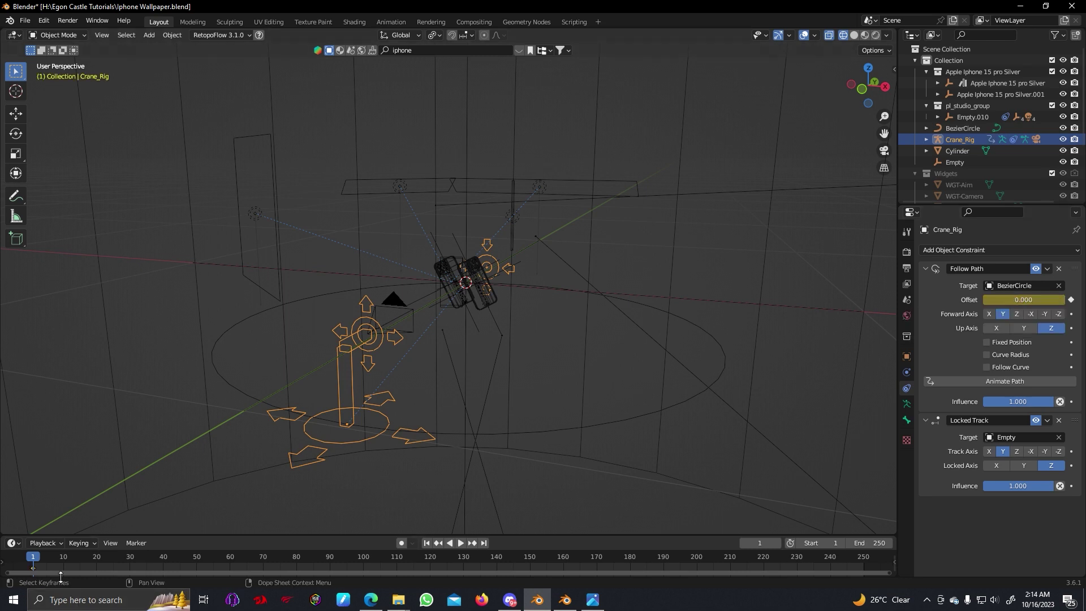
Insert a second keyframe for the Follow Path offset at frame 251 and play the animation from frame 1
drag(34, 560, 794, 558)
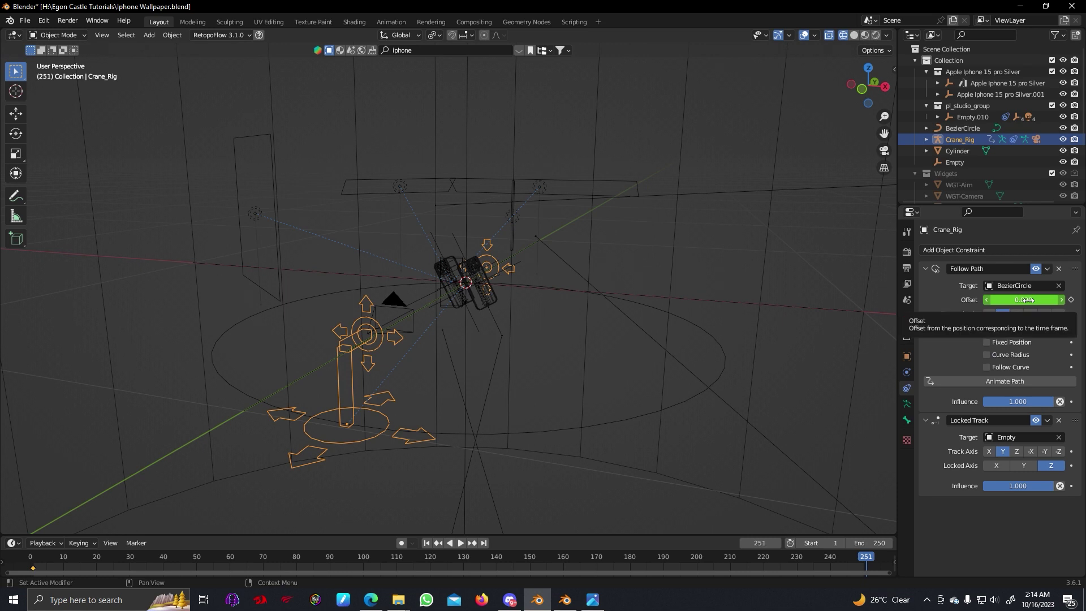
key(i)
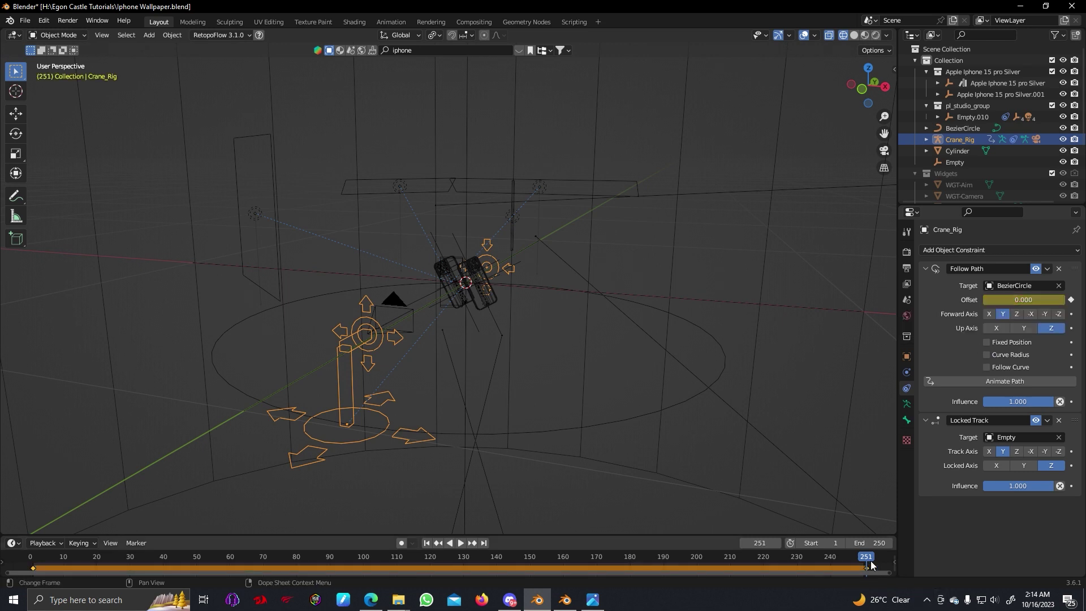
drag(868, 560, 34, 547)
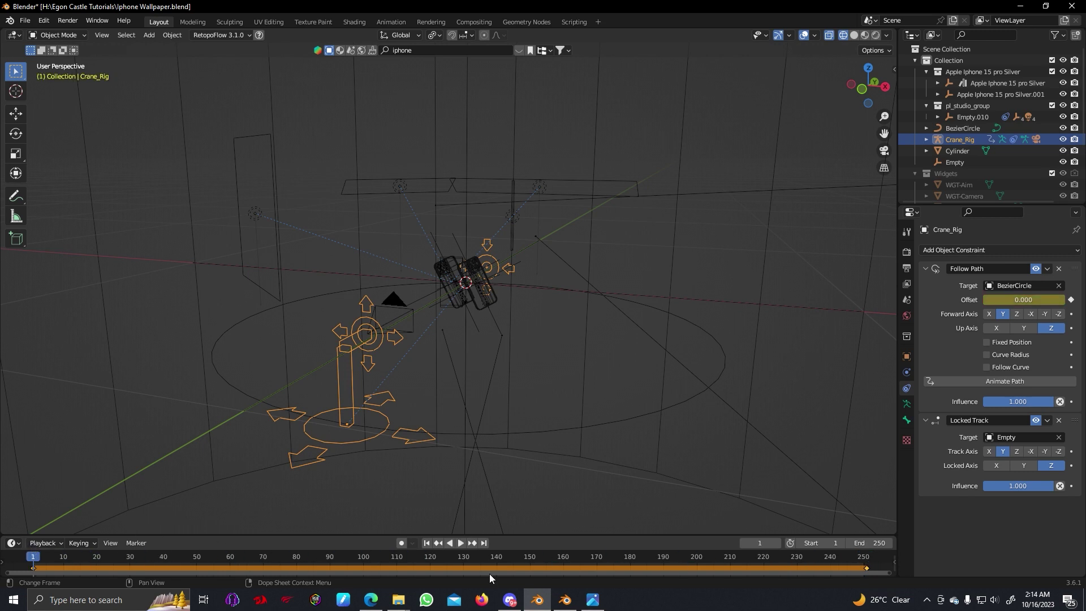
key(space)
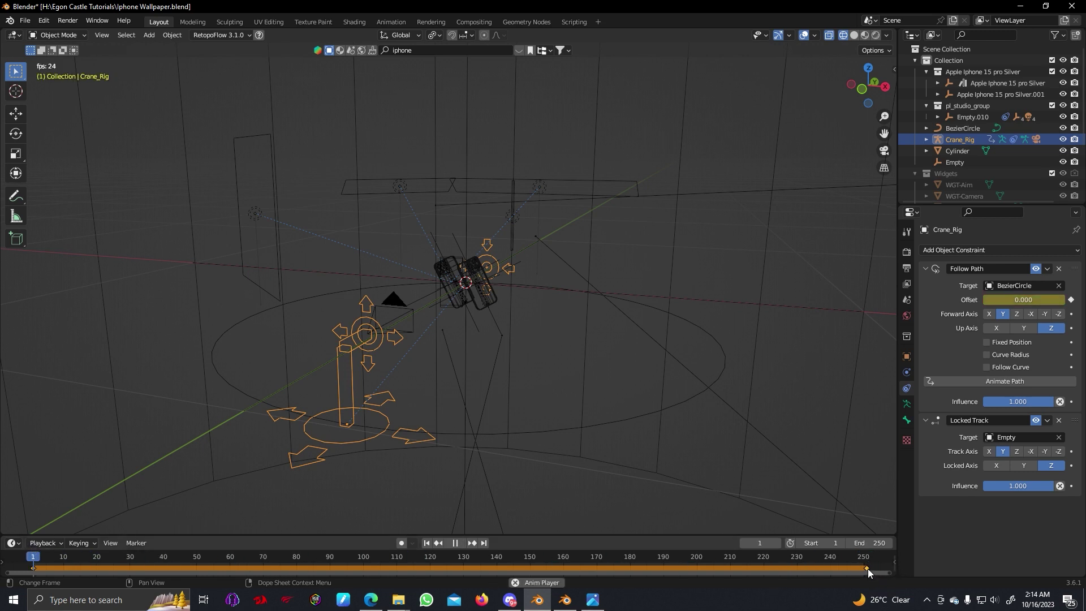
key(space)
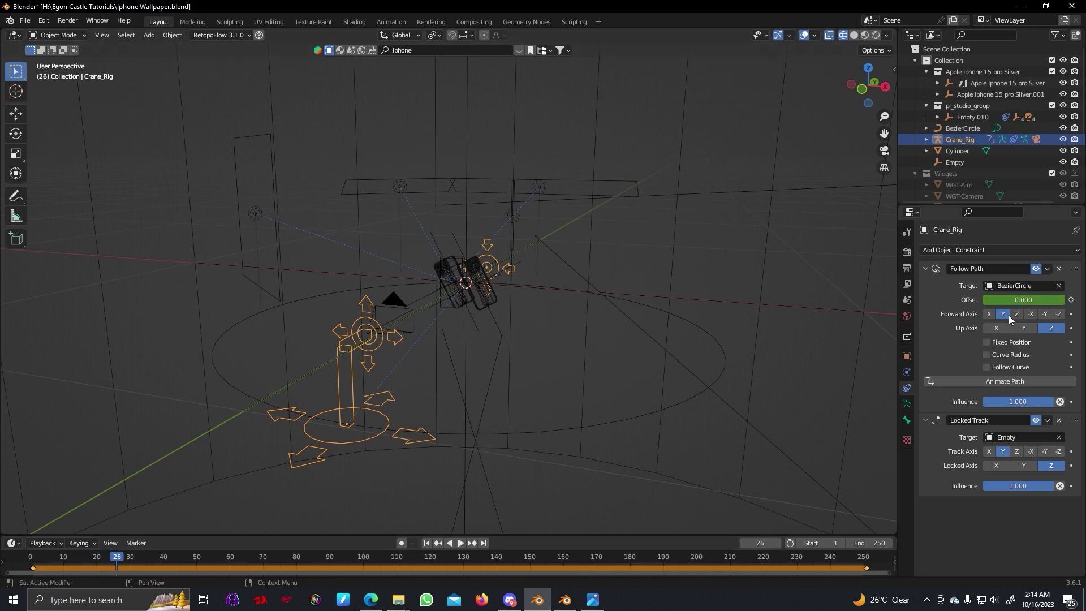
Try a Follow Path offset of 360 for the crane rig at frame 251
click(866, 558)
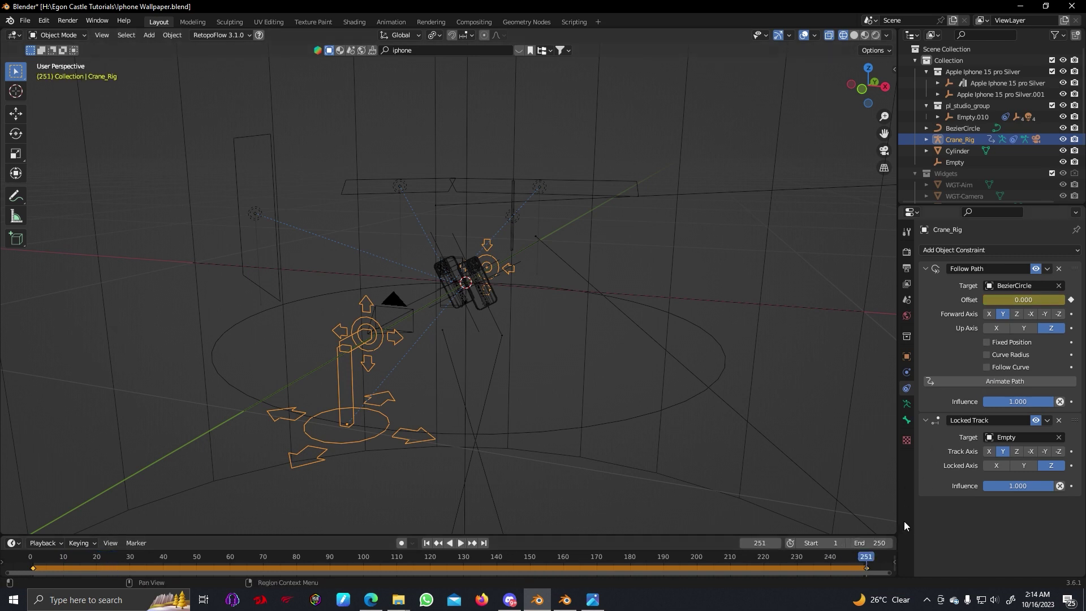
click(1021, 301)
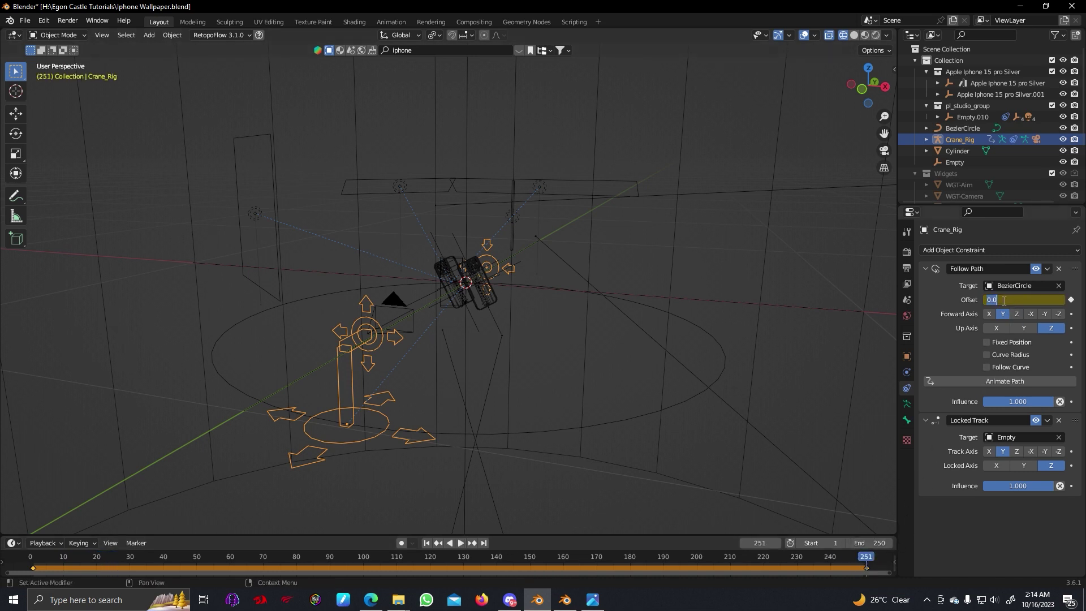
key(Return)
drag(995, 299, 1073, 300)
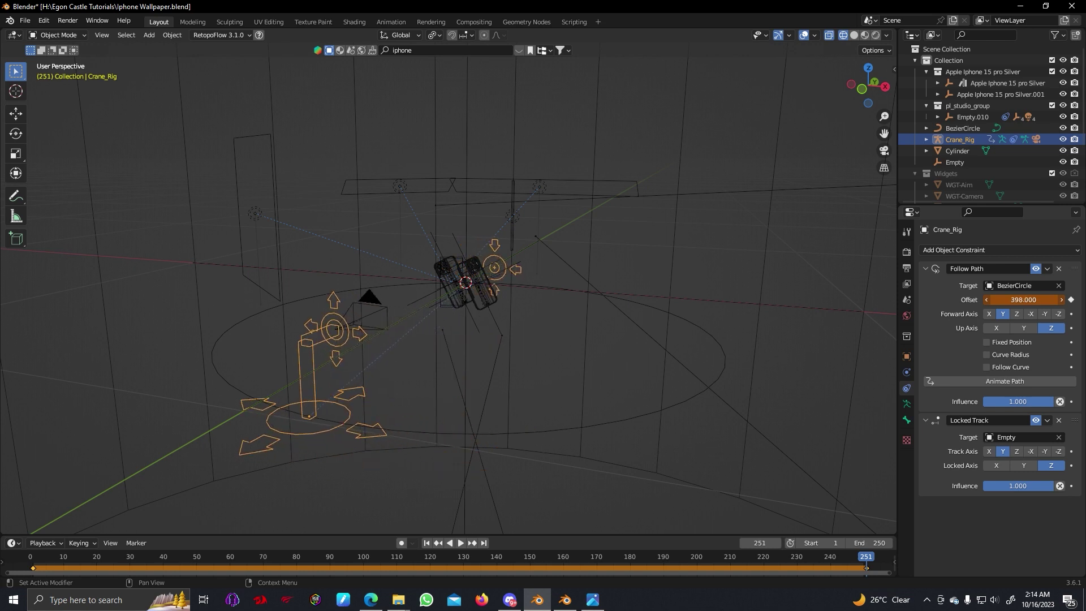
click(1002, 301)
text(36)
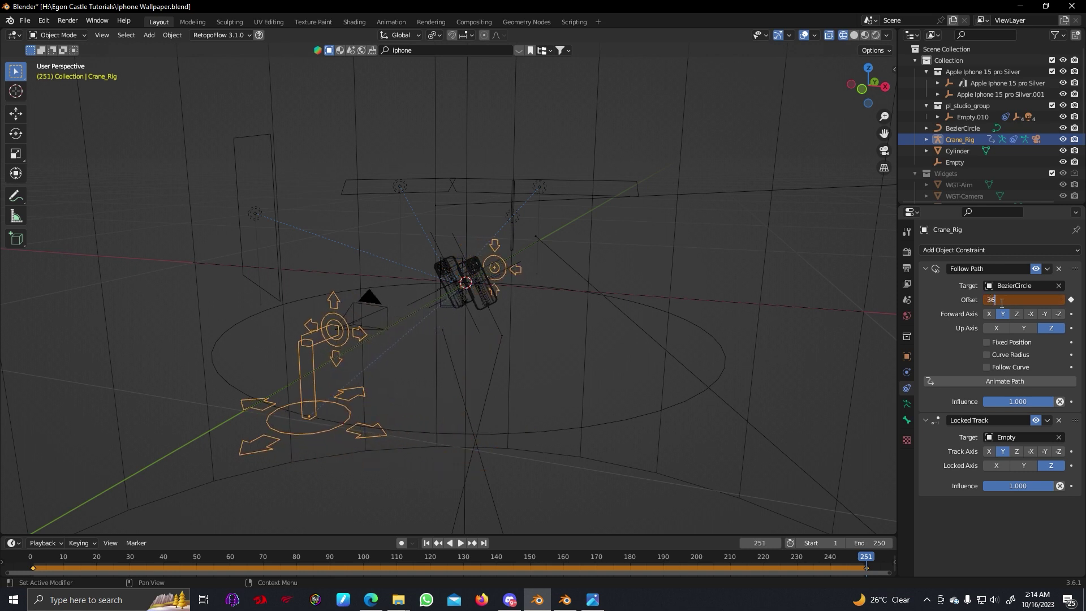
text(0)
key(Return)
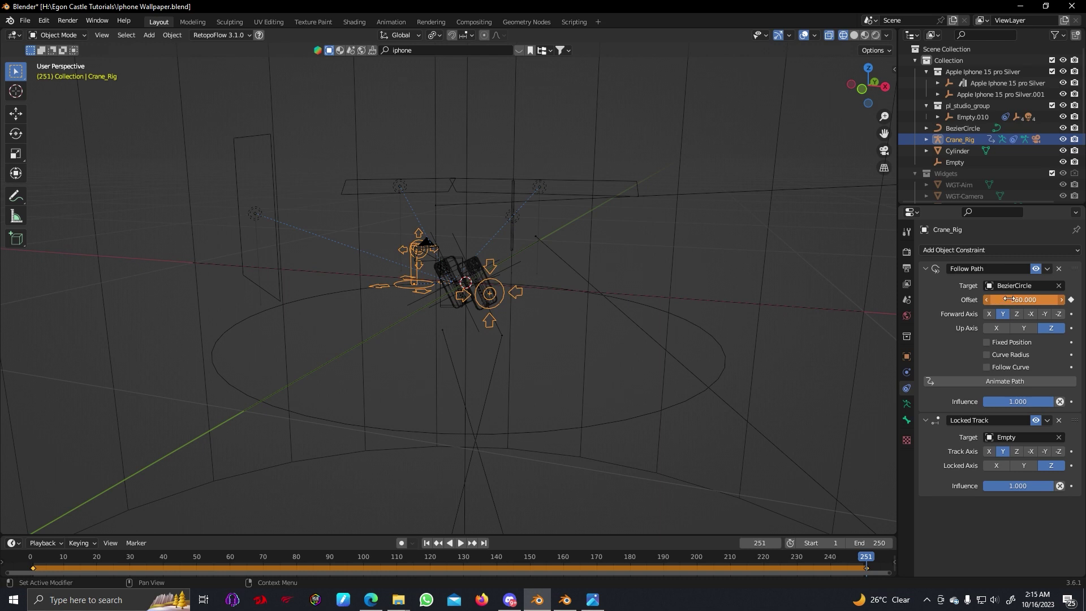
Try a Follow Path offset of 400 at frame 251 without keying it and play the animation
mouse_move(1018, 300)
mouse_down()
mouse_move(1046, 300)
mouse_move(1006, 300)
mouse_up()
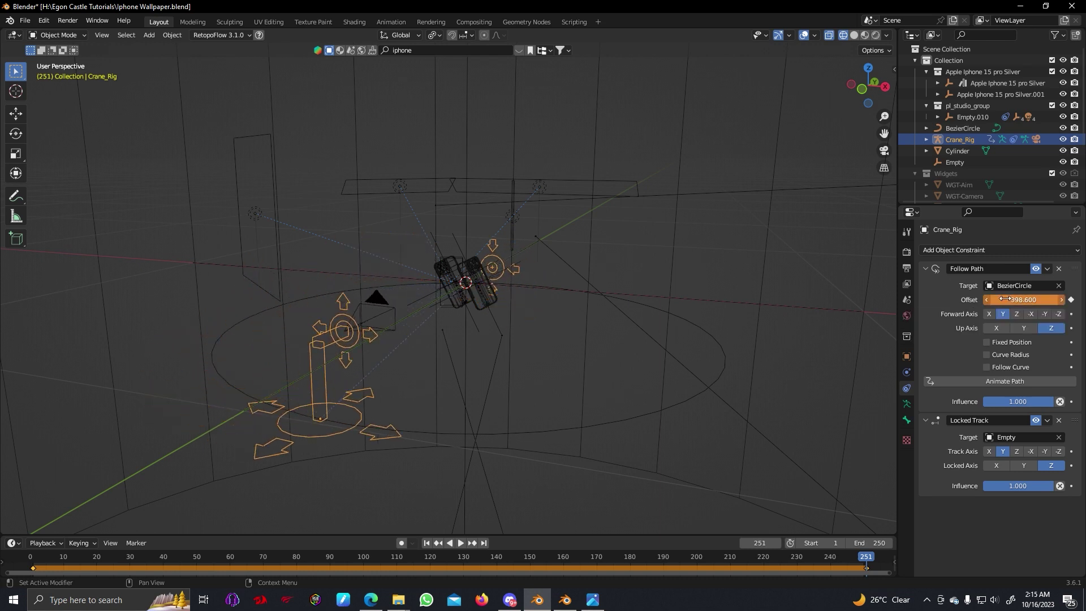
click(1006, 299)
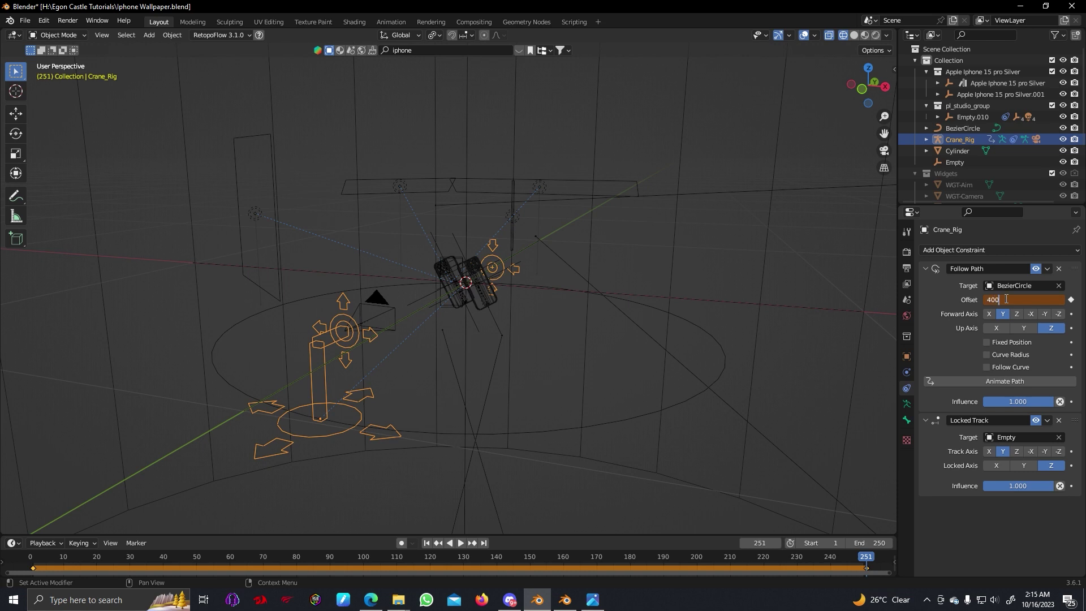
key(Return)
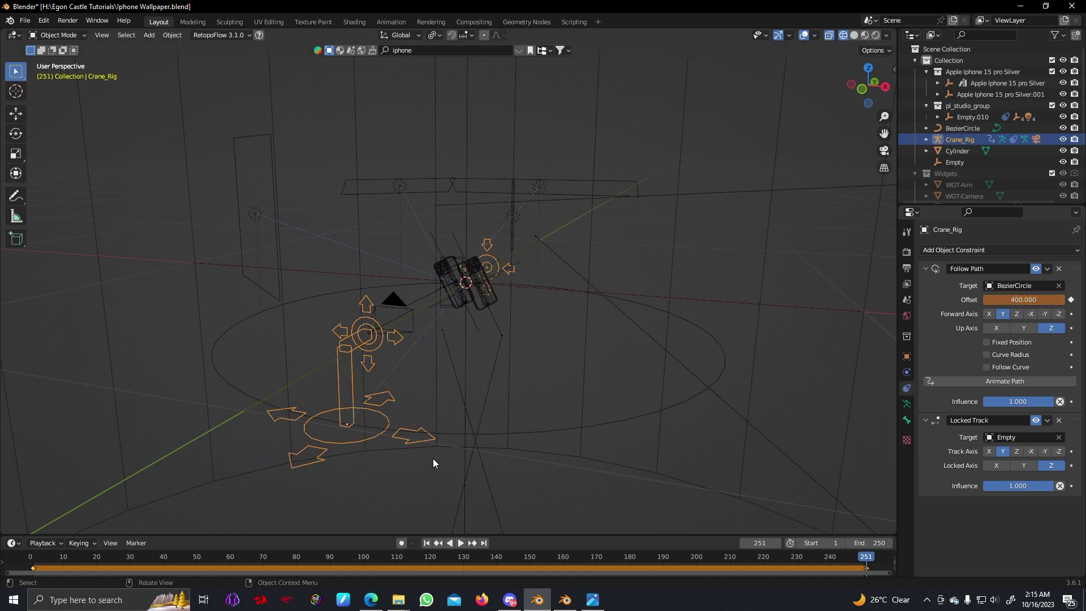
key(space)
key(space)
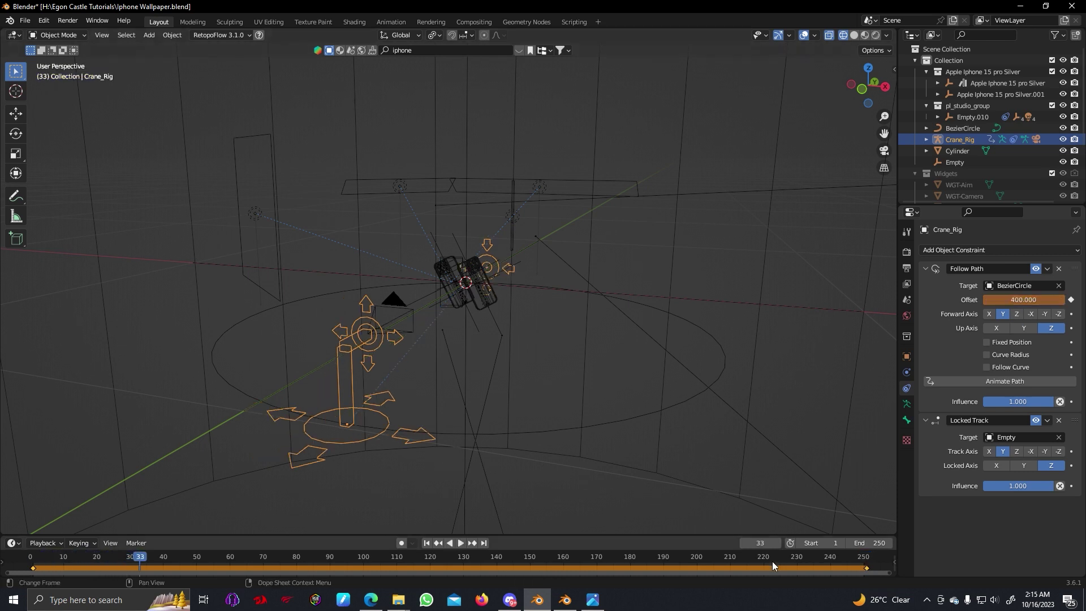
Key the crane rig's Follow Path offset at 400 on frame 251 and play the animation from frame 1
click(866, 561)
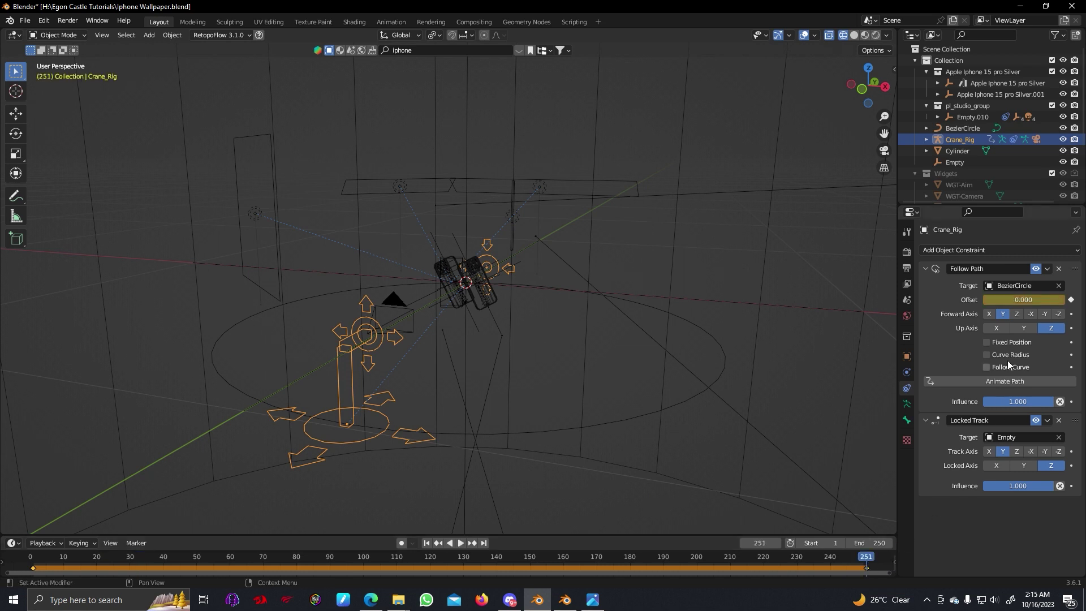
click(1019, 299)
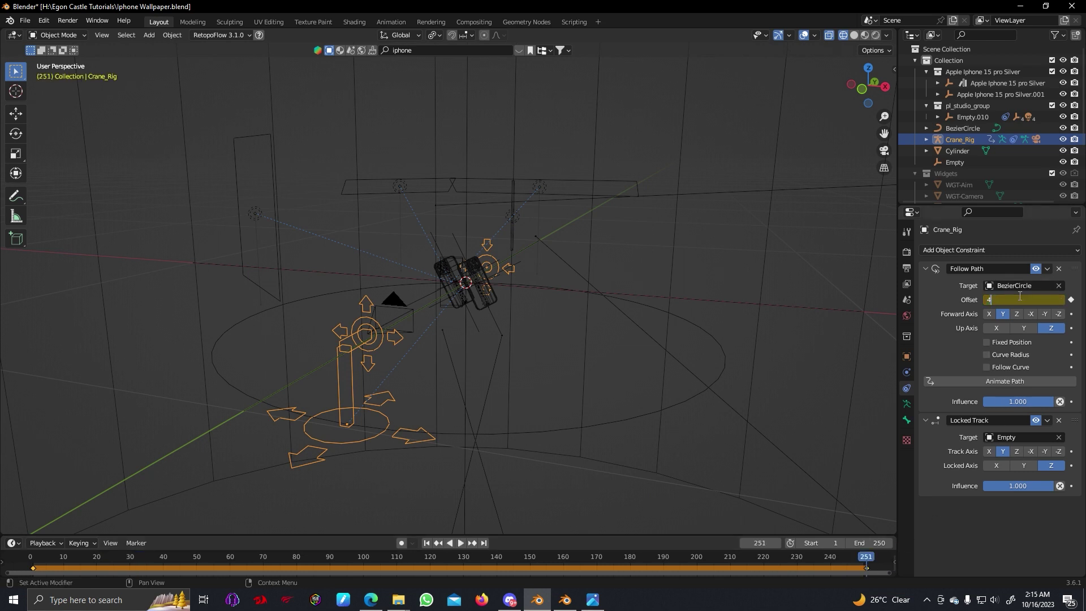
key(i)
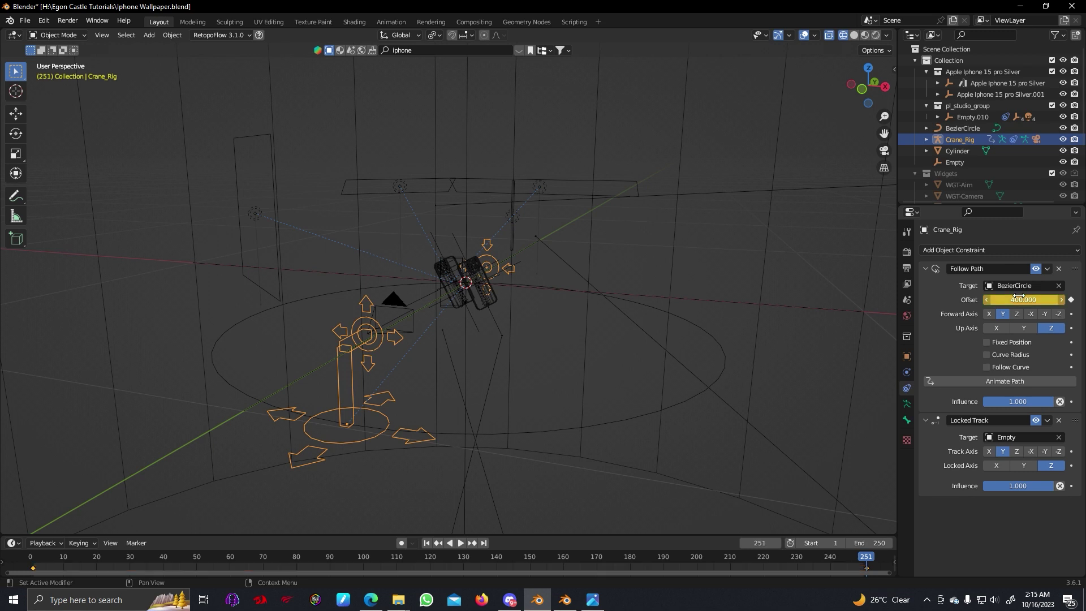
click(32, 561)
key(space)
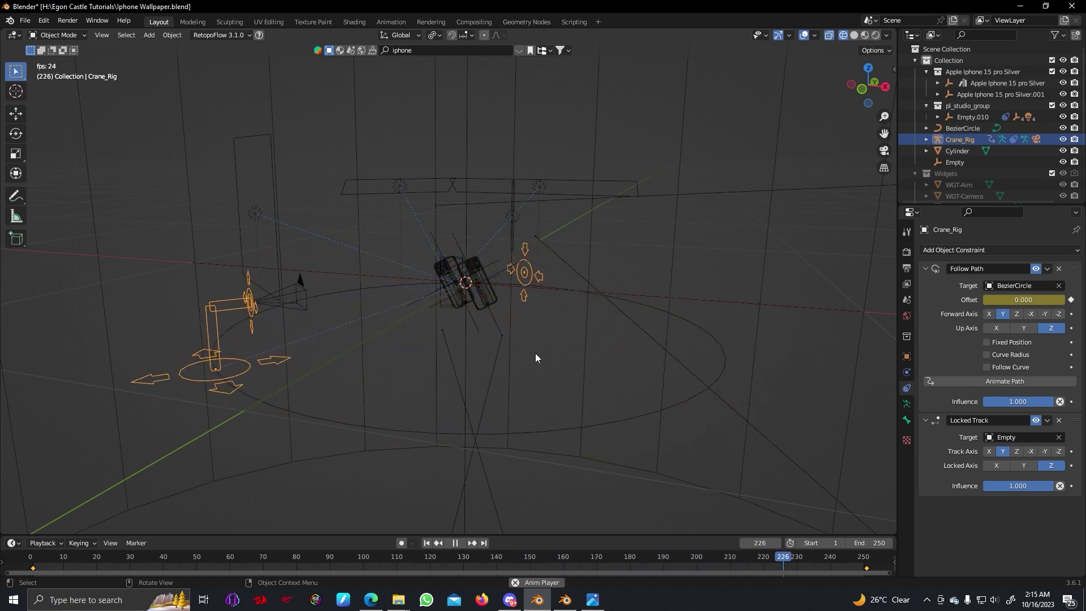
key(space)
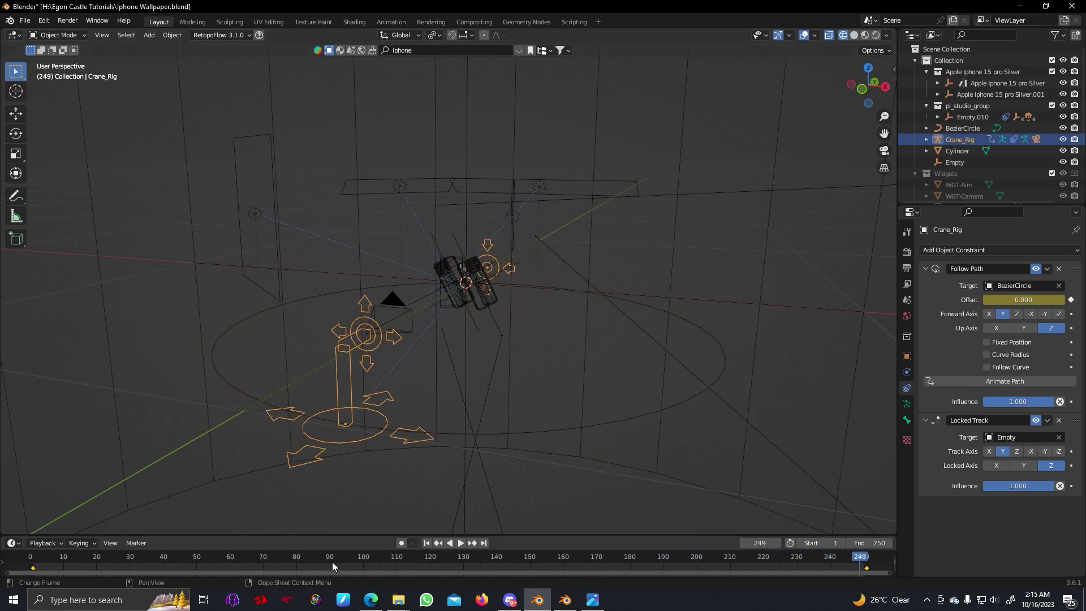
Set both Follow Path offset keyframes to Linear interpolation and play the animation from frame 1
drag(21, 565, 53, 567)
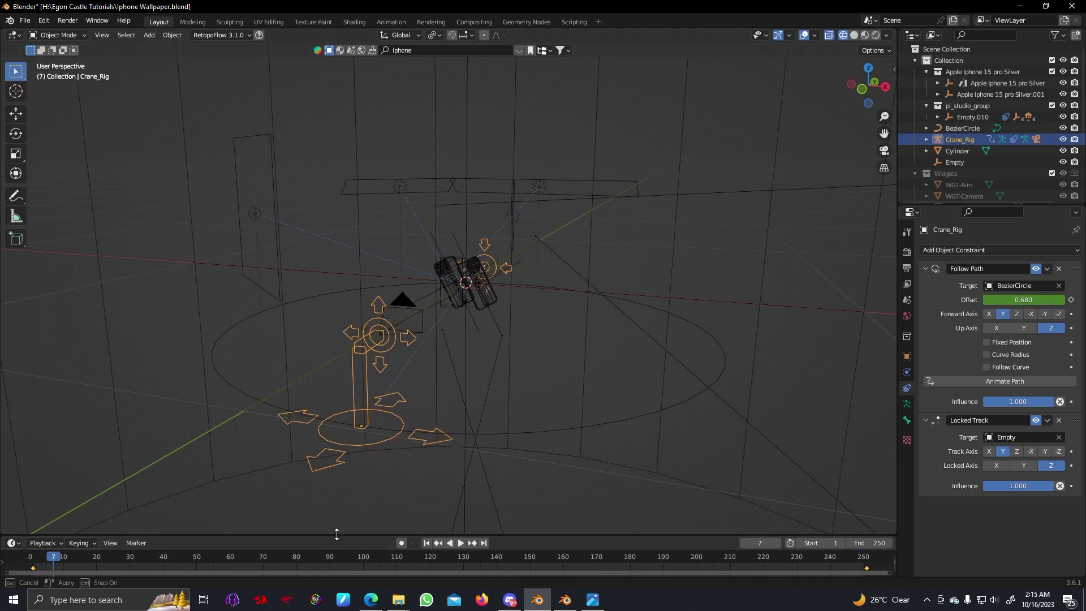
drag(337, 532, 334, 474)
drag(19, 534, 881, 496)
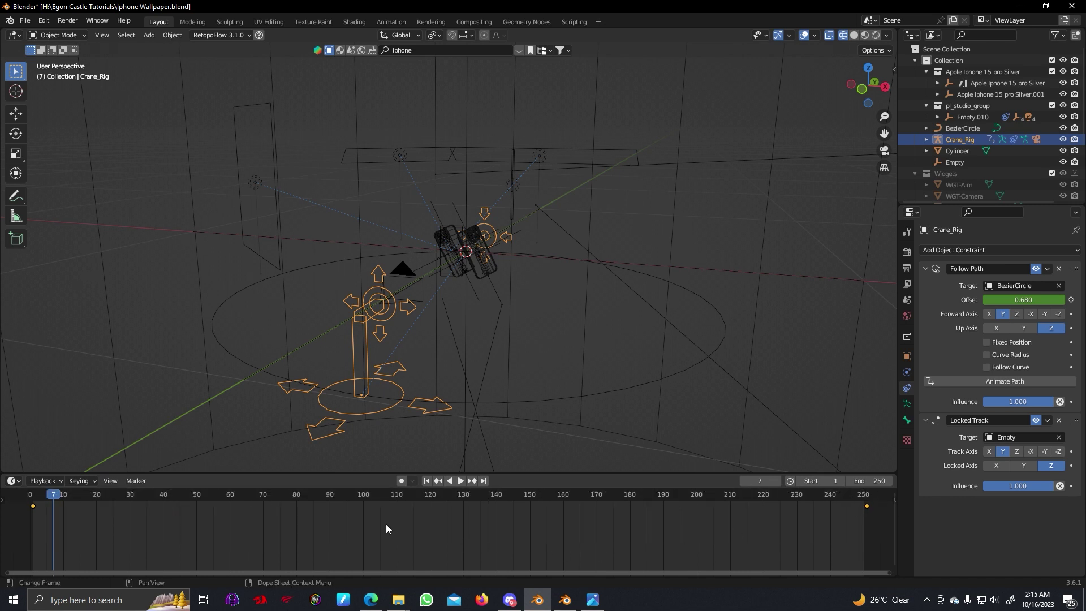
key(t)
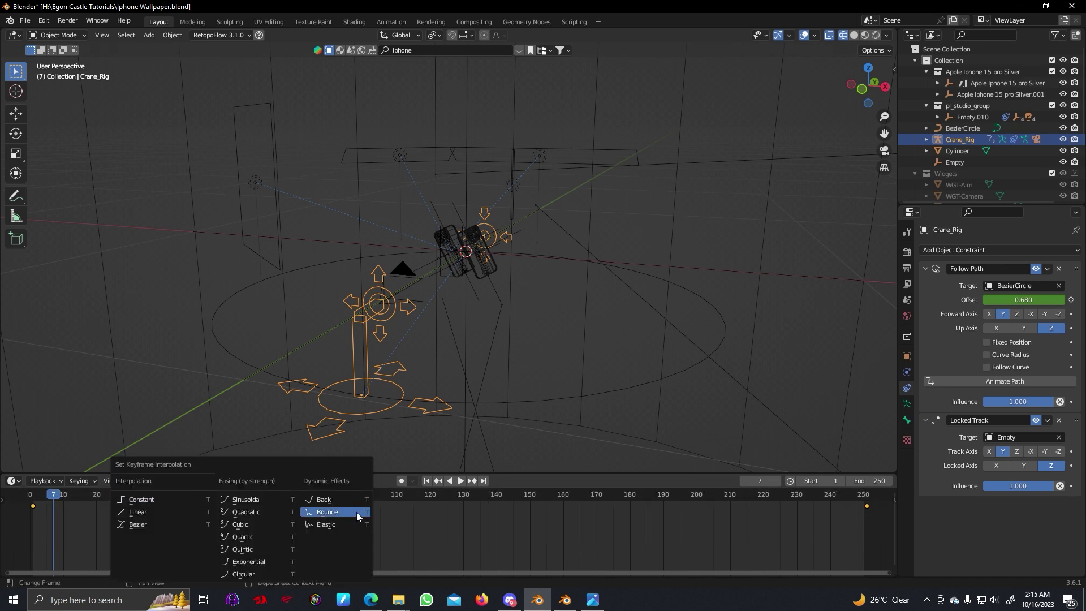
click(145, 513)
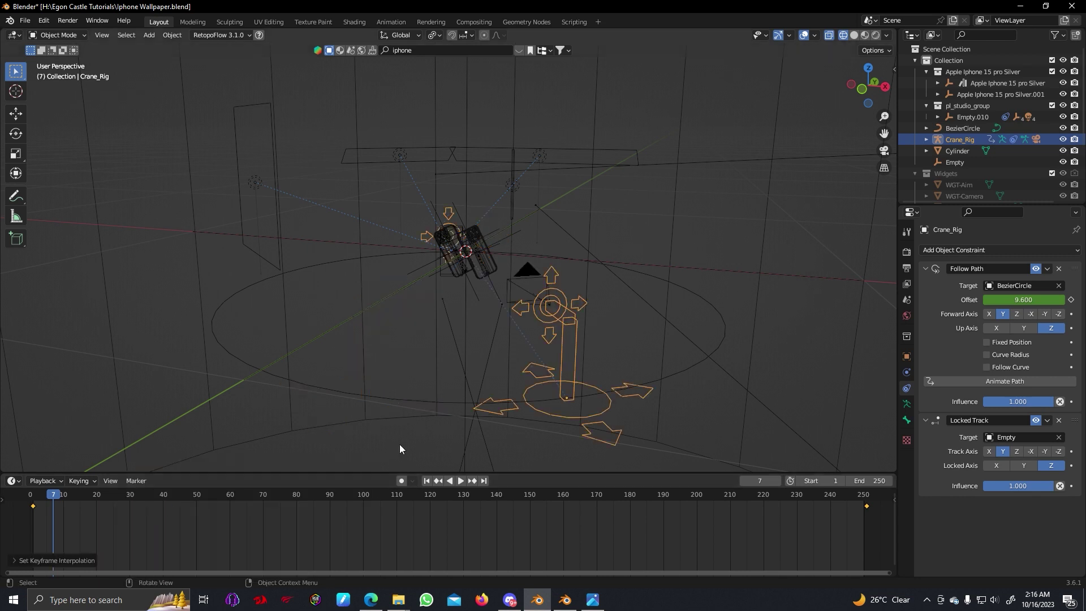
drag(50, 499, 33, 498)
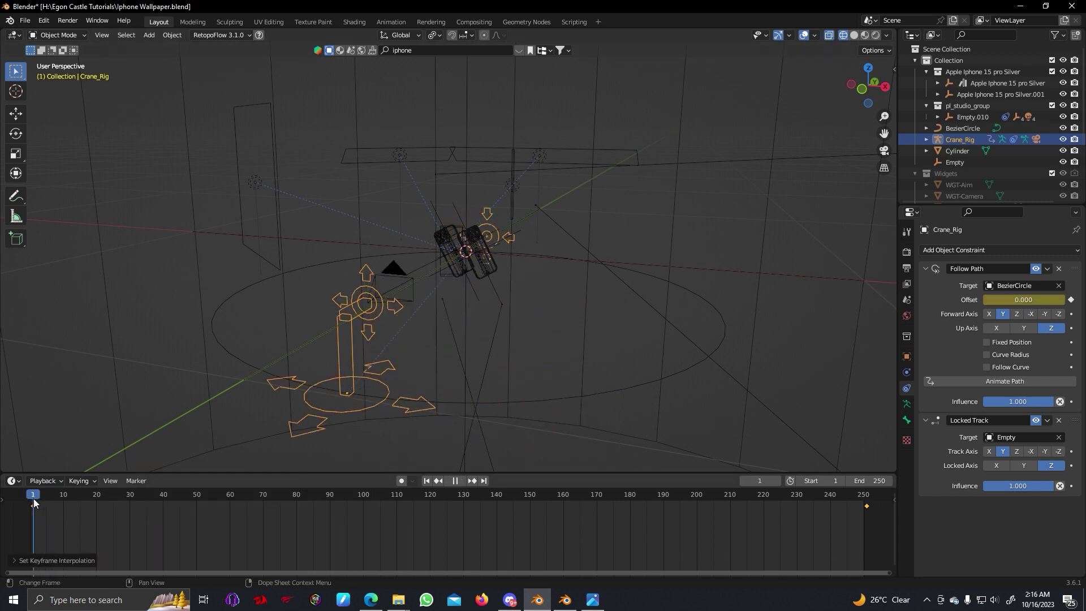
key(space)
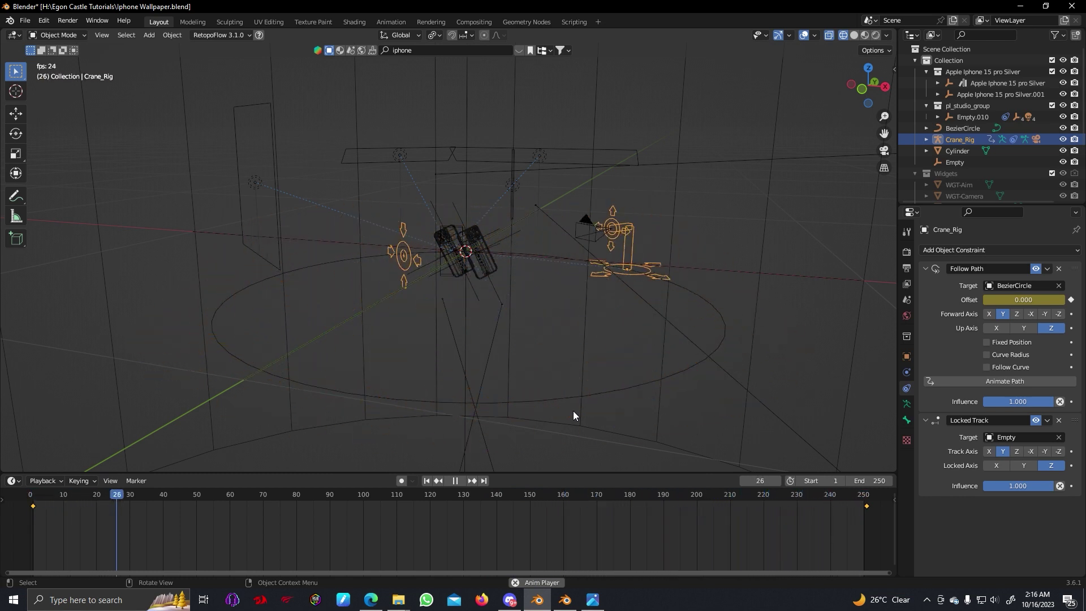
key(space)
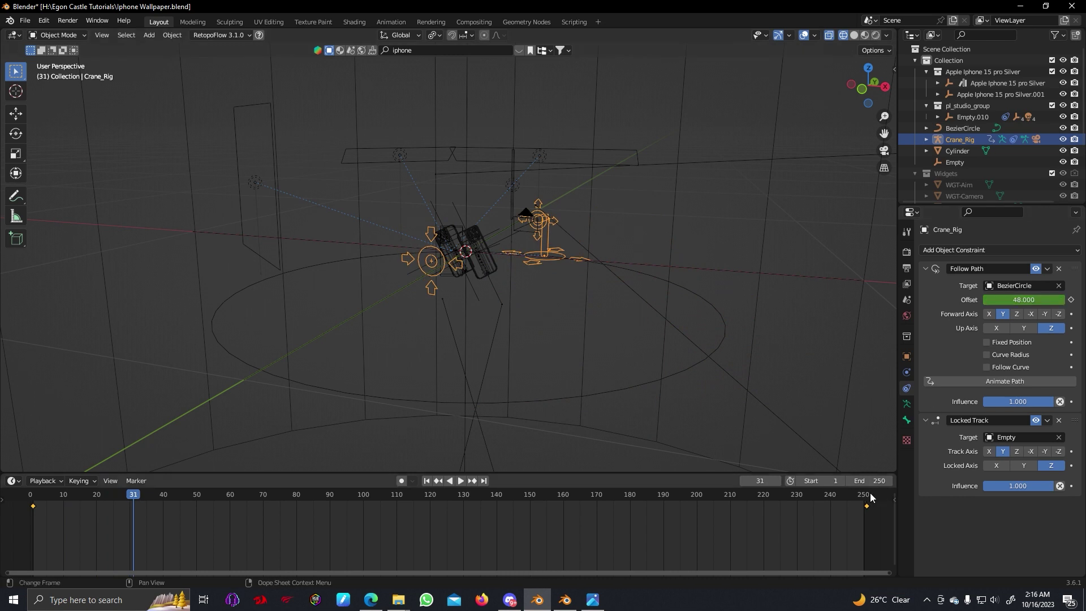
Change the crane rig's Follow Path offset keyframe at frame 251 to 300
click(870, 497)
double_click(1018, 301)
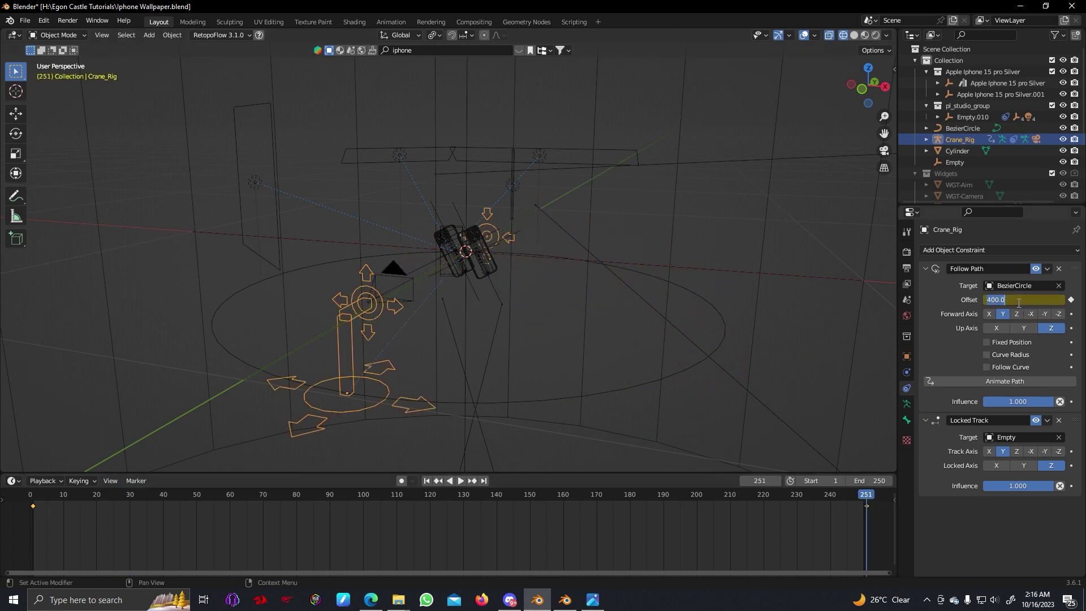
text(300)
key(Return)
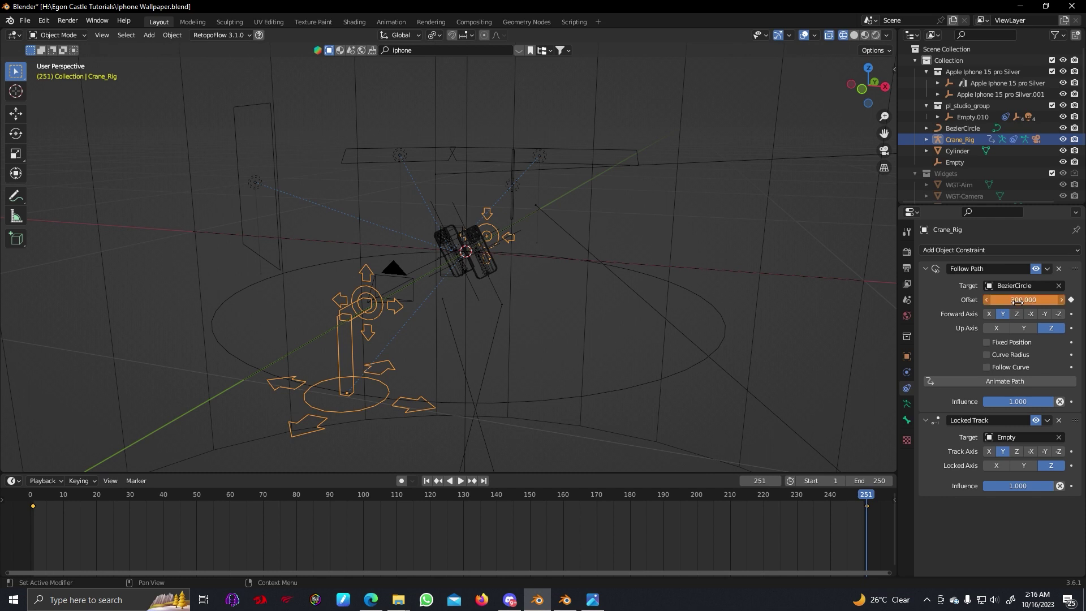
key(i)
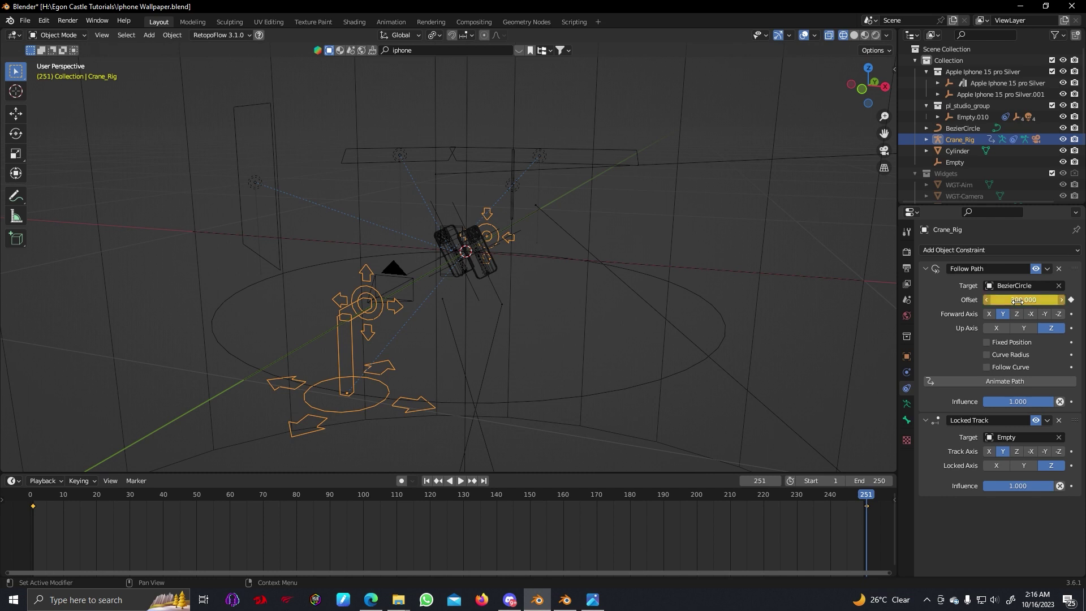
Play the animation from frame 1 through the crane rig's camera
click(34, 497)
key(space)
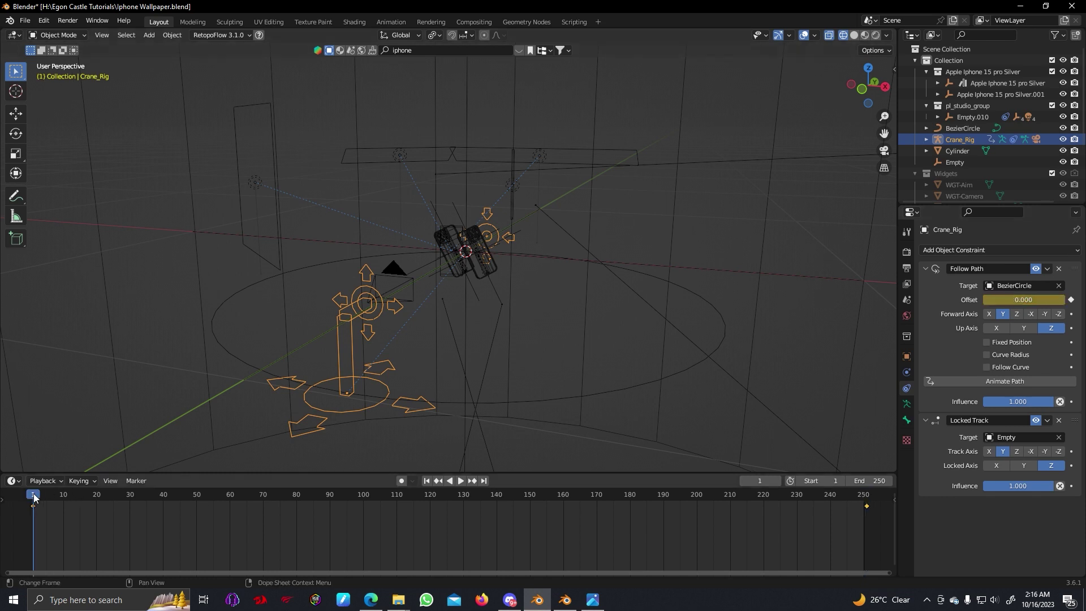
key(KP_0)
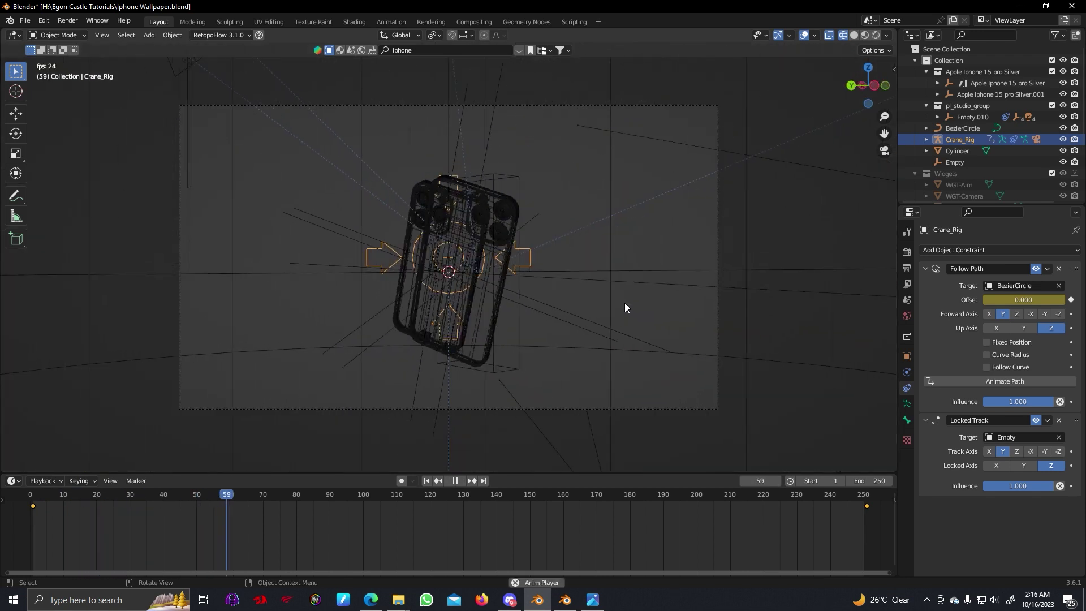
key(space)
Preview the camera animation in Material Preview shading with the viewport overlays hidden
key(z)
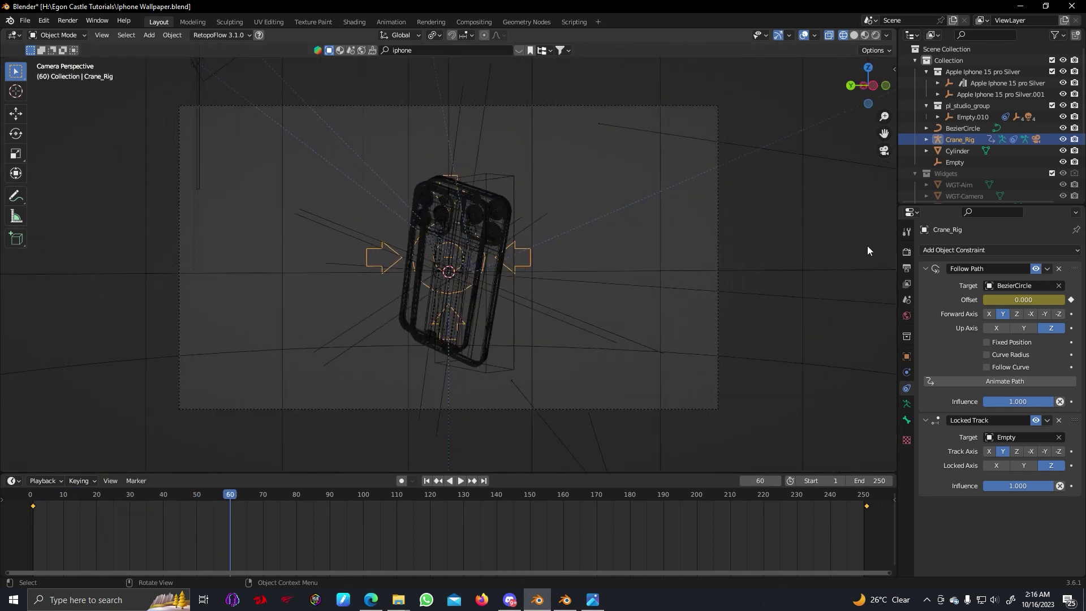
click(906, 252)
click(998, 249)
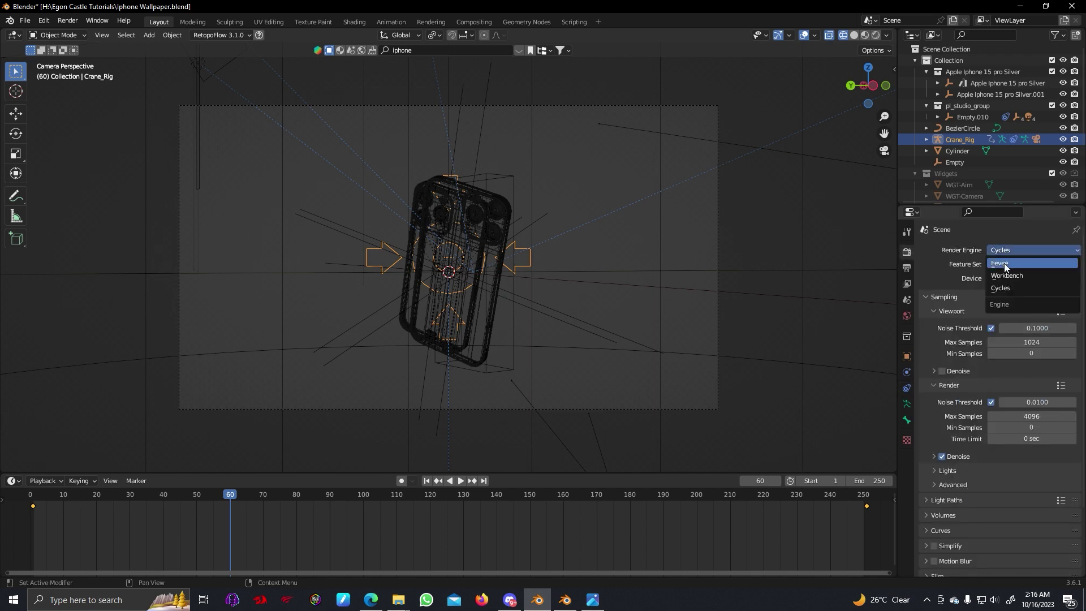
right_click(599, 247)
key(z)
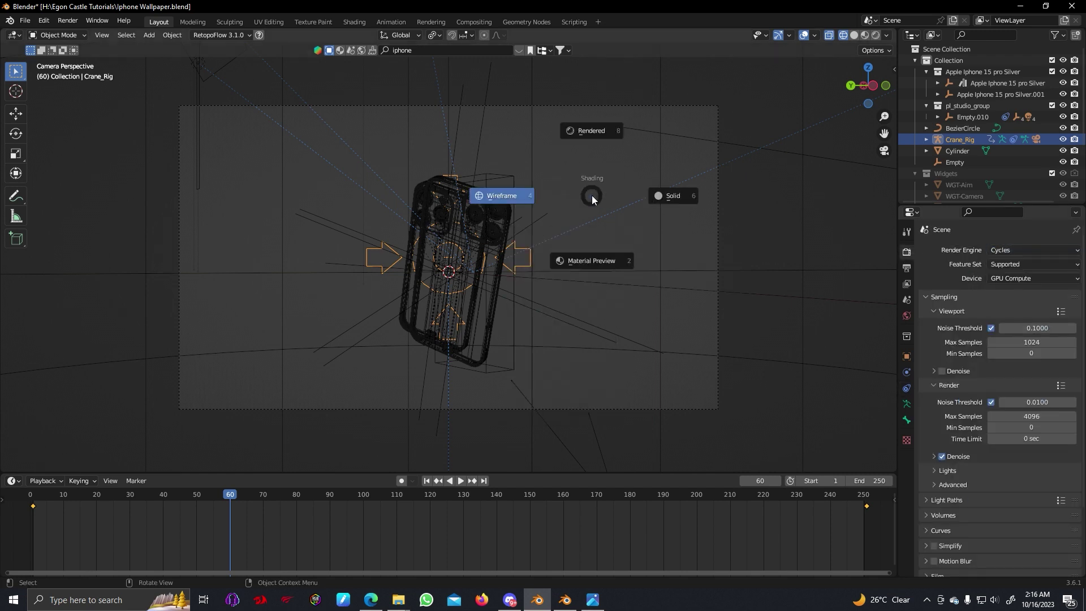
click(620, 258)
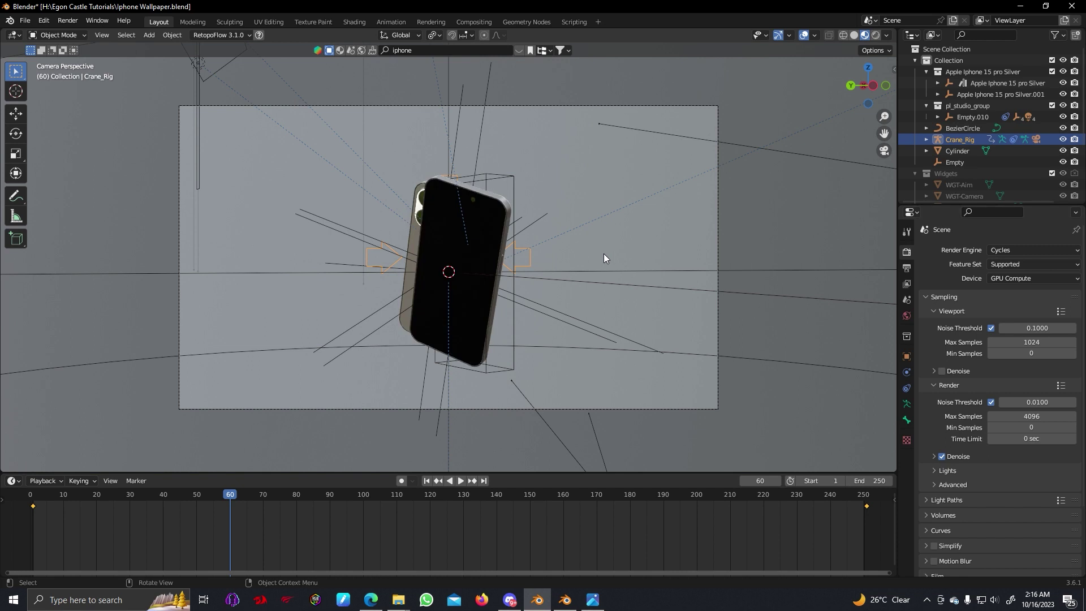
key(space)
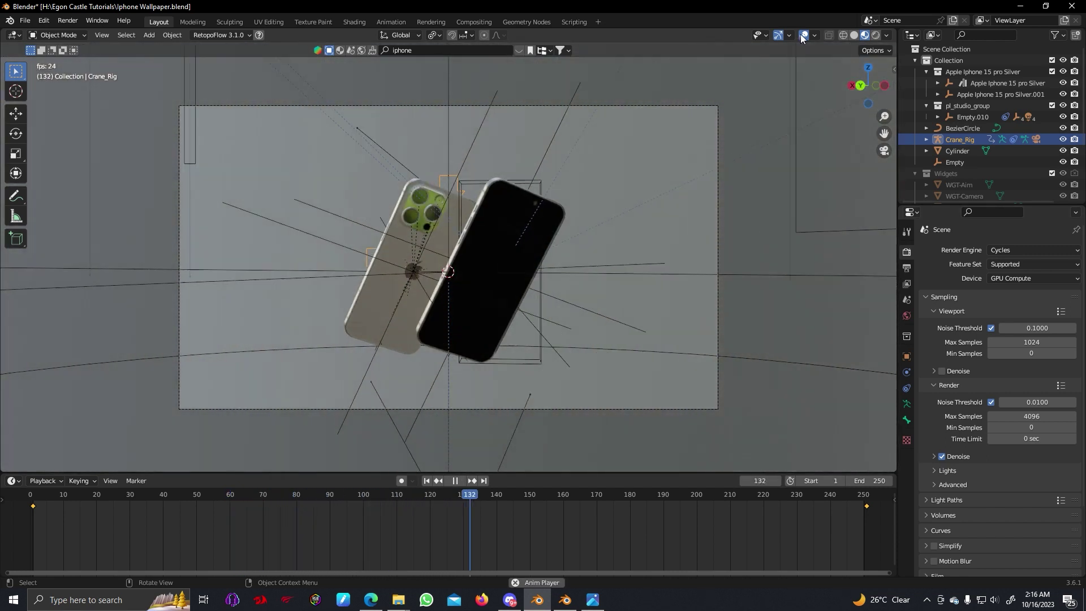
click(803, 35)
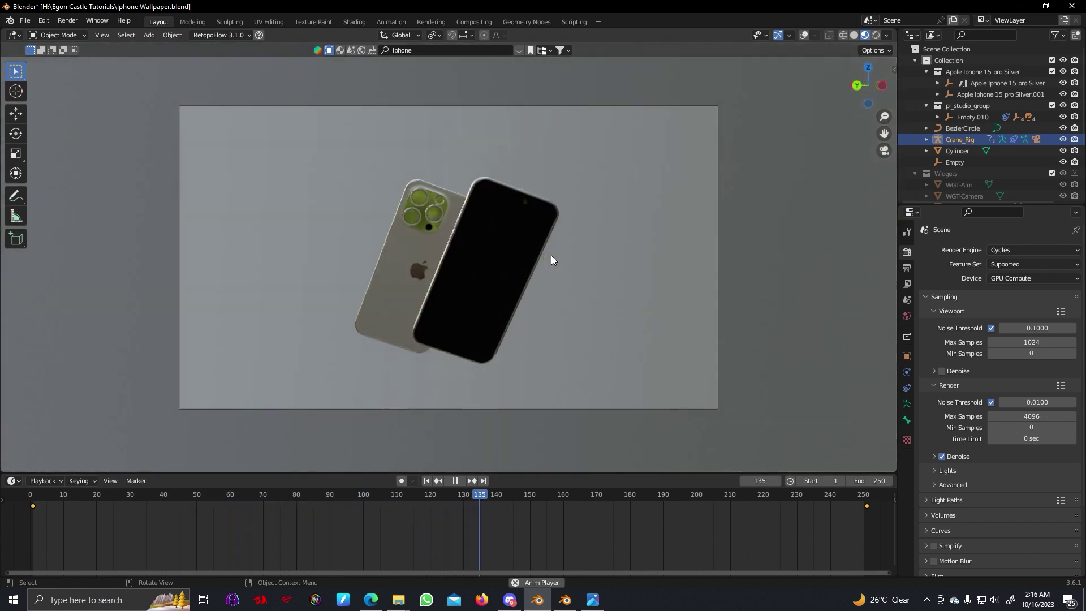
key(space)
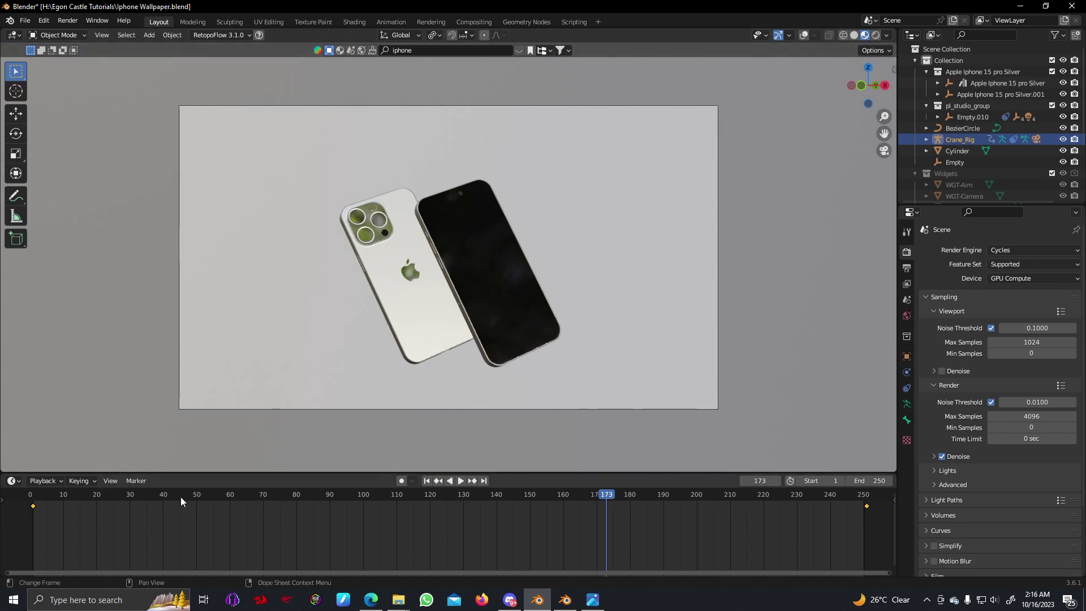
Return the animation to frame 1 and switch the viewport to Solid shading
click(33, 497)
key(space)
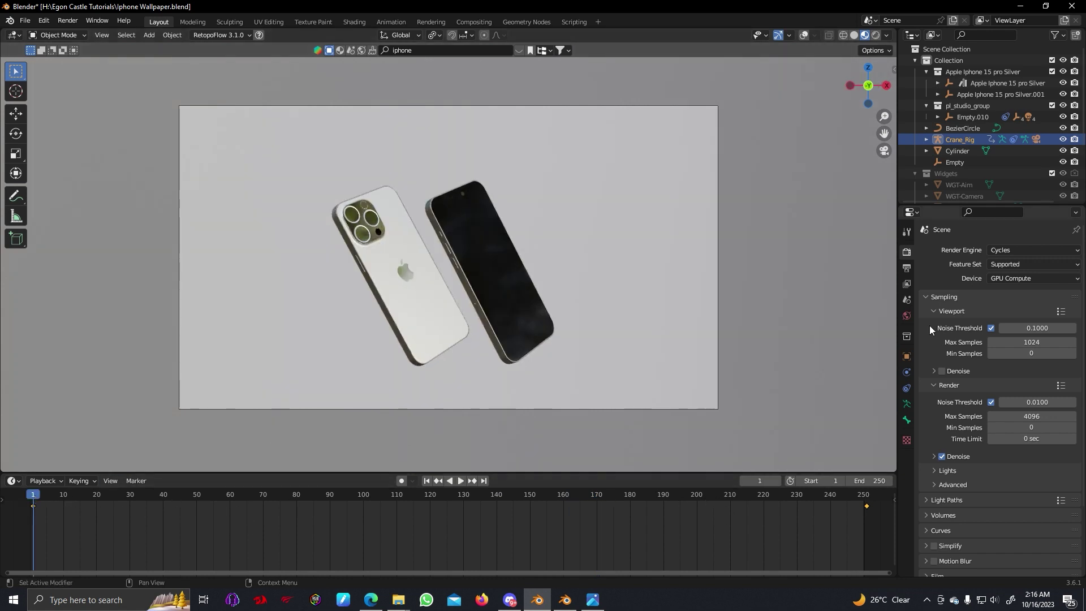
key(space)
key(z)
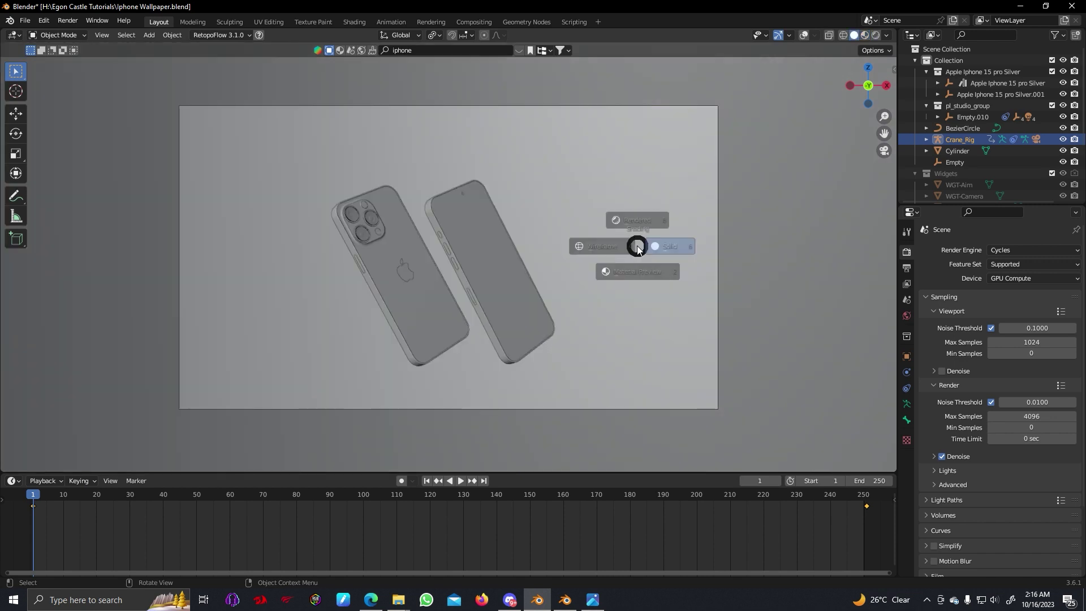
Shorten the animation to end at frame 50, move the last crane rig keyframe to frame 51, and preview it in Rendered shading
click(721, 244)
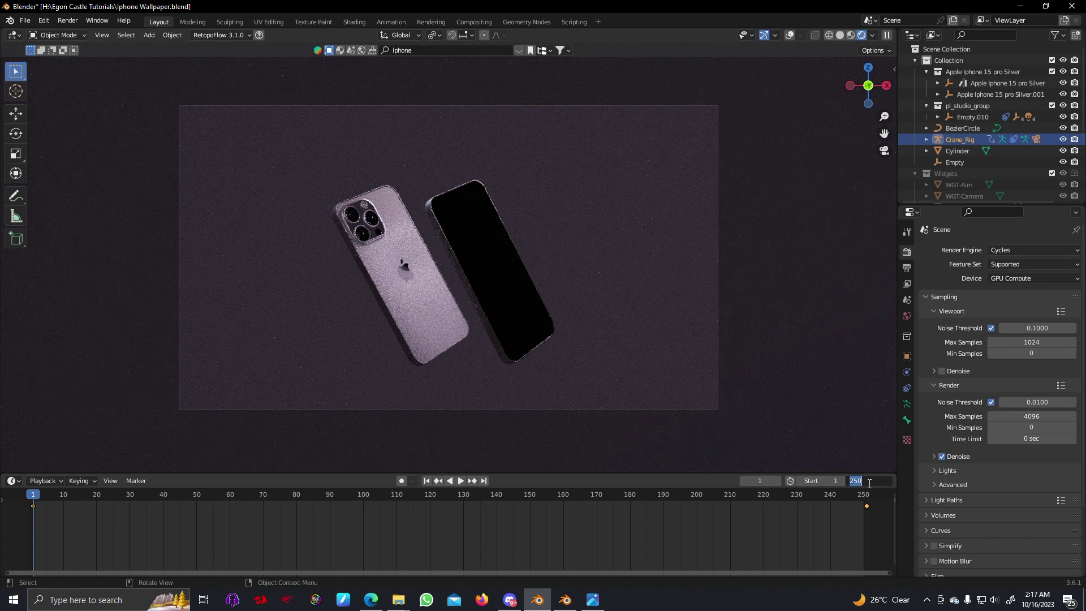
key(Return)
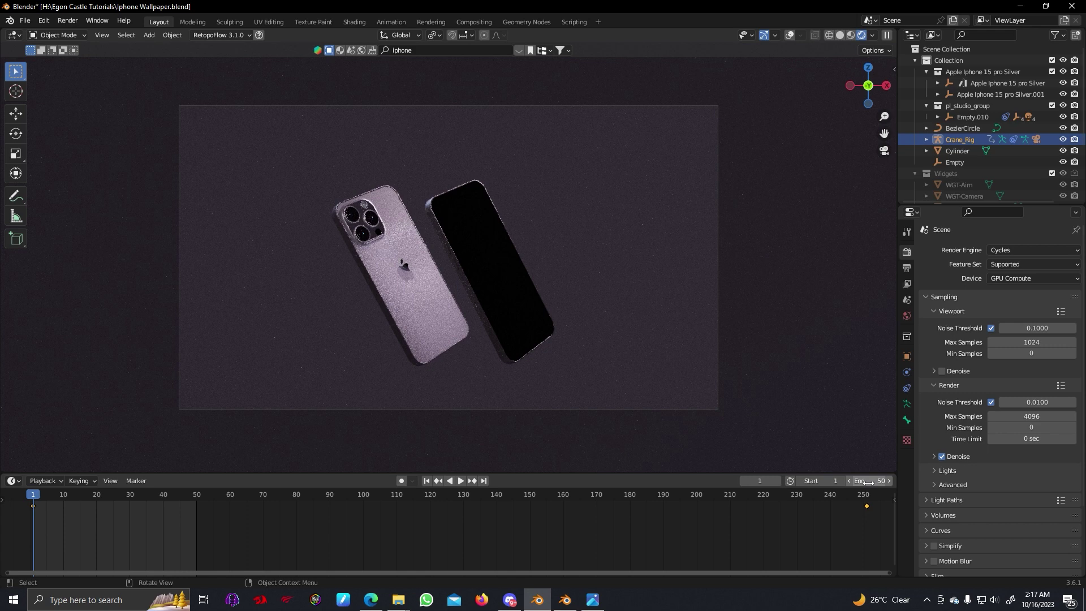
drag(866, 507, 200, 506)
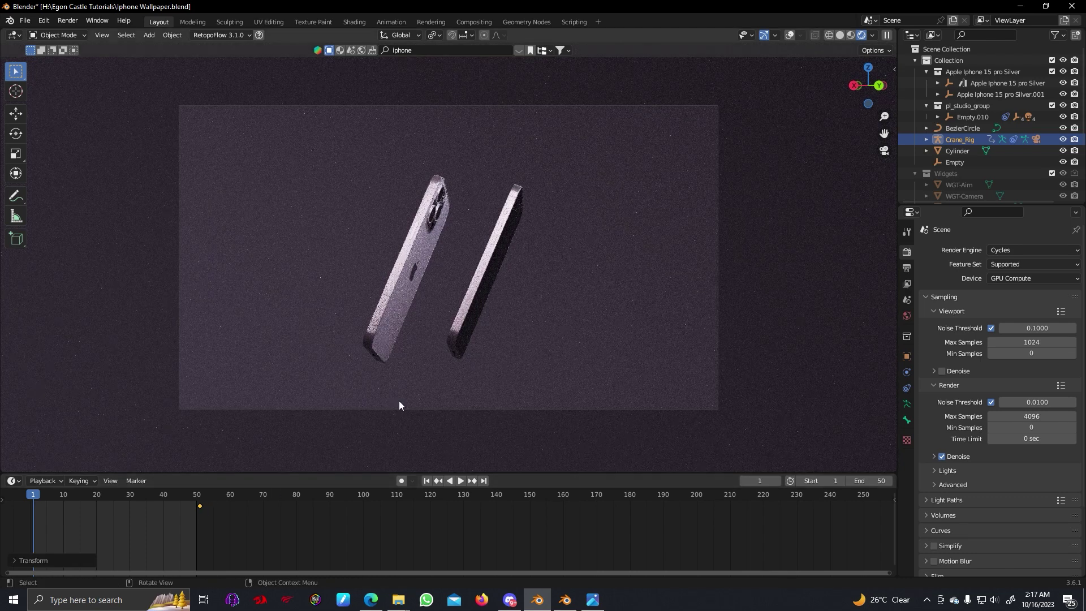
key(space)
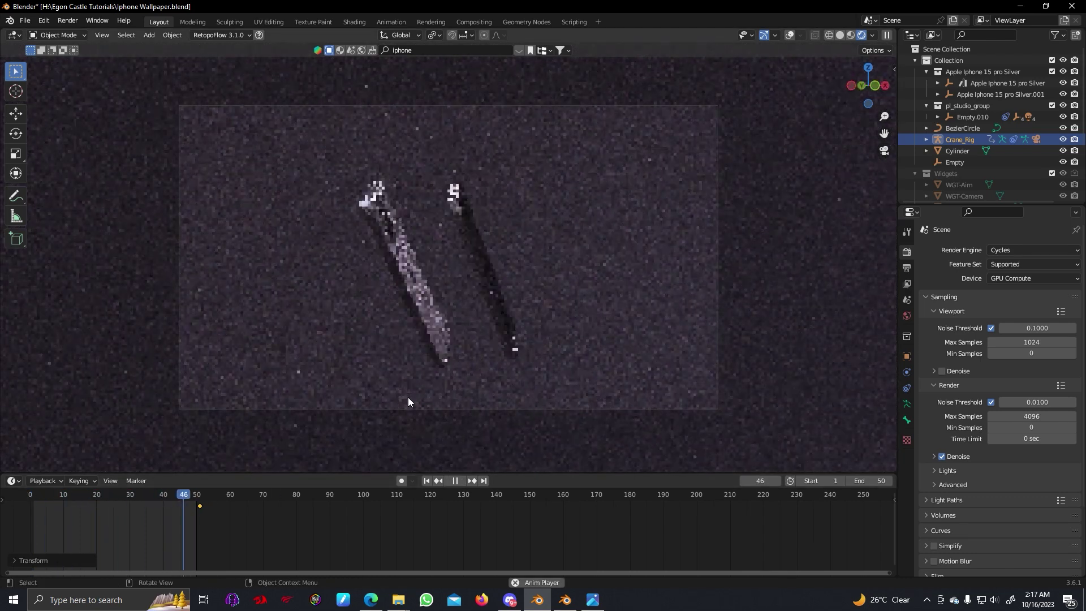
key(space)
Undo and repeat the move of the crane rig's last keyframe to frame 51, and play the animation from the start
key(ctrl+z)
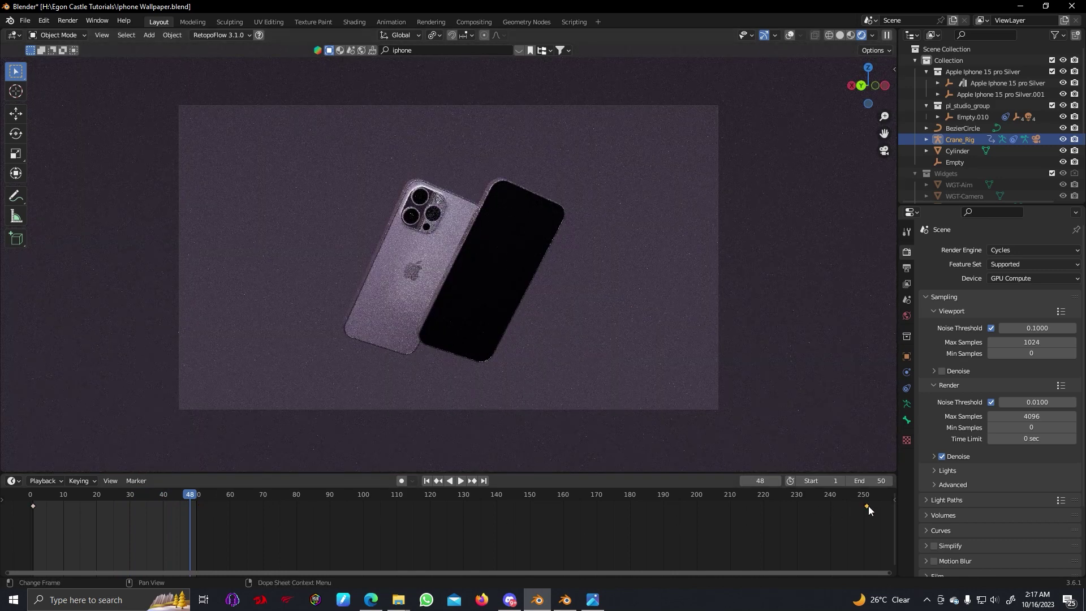
drag(866, 506, 200, 511)
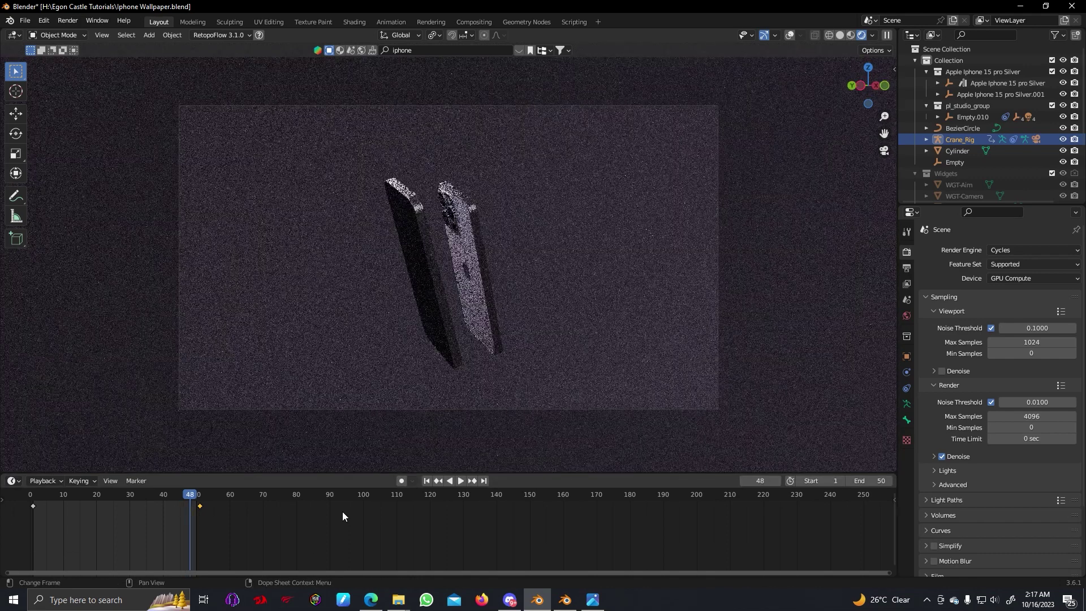
key(space)
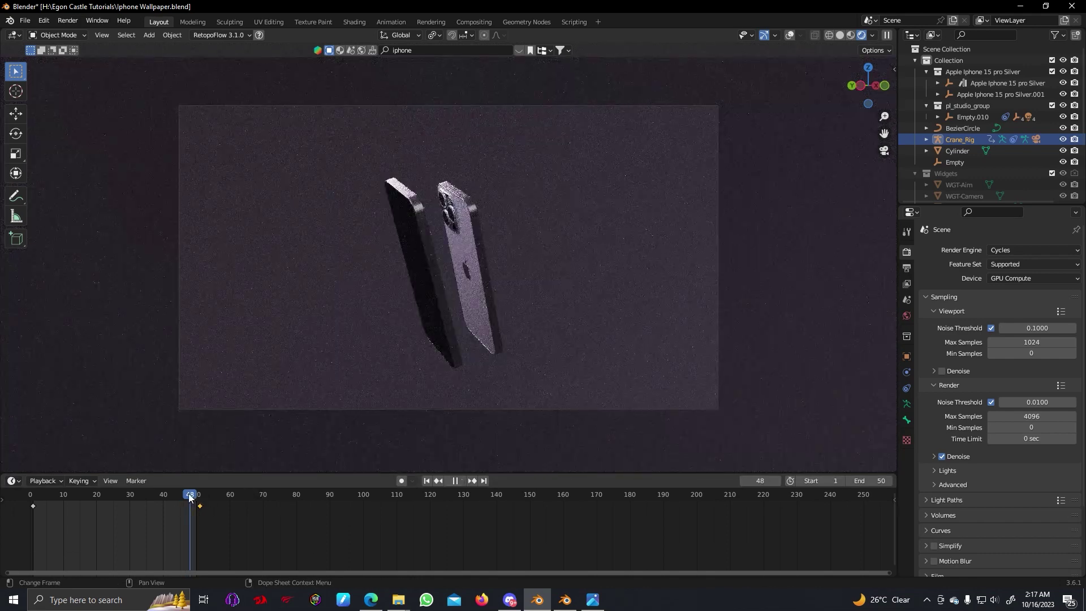
drag(51, 497, 35, 497)
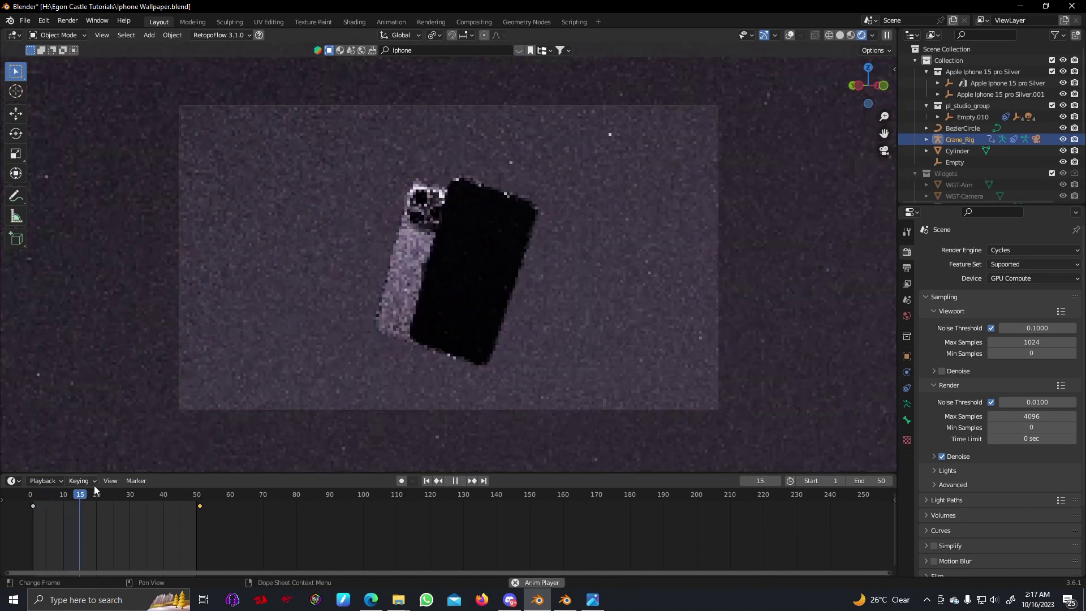
key(space)
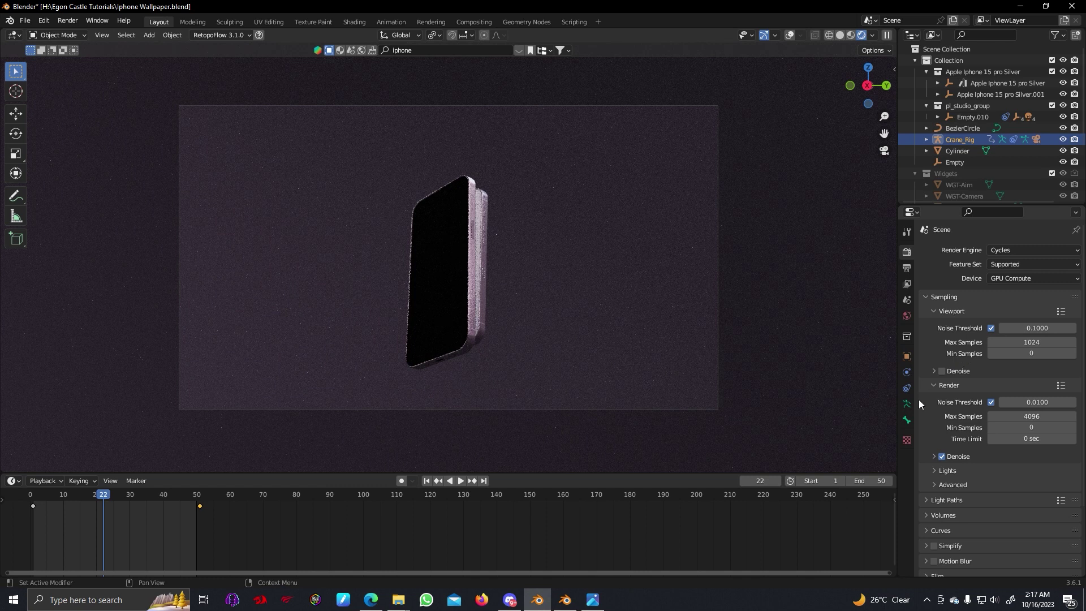
Set the crane rig's Follow Path offset to 100 at frame 51 and keyframe it
click(908, 375)
click(908, 391)
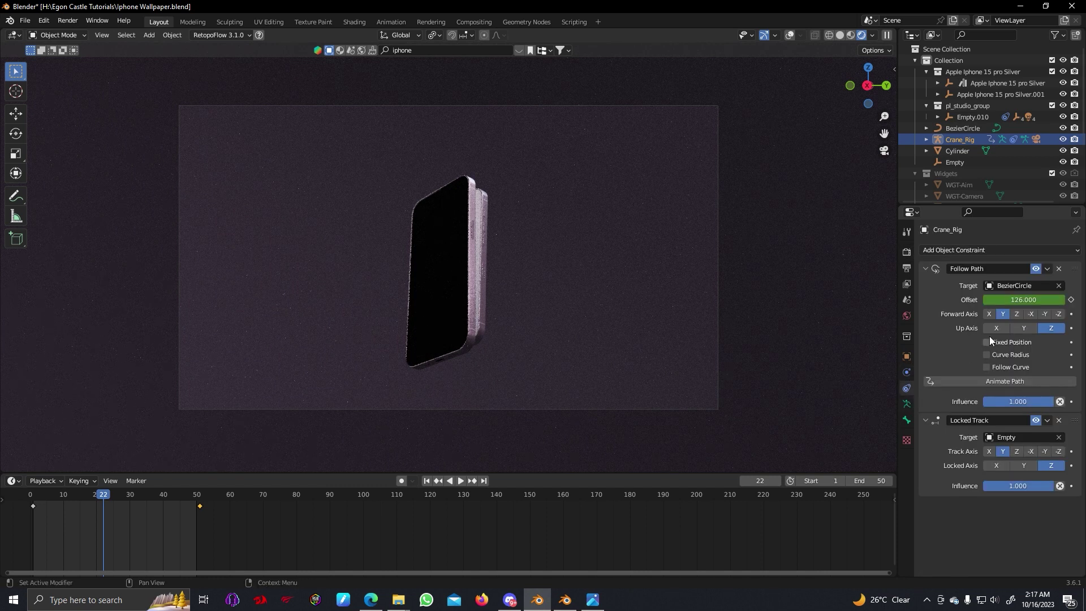
click(1020, 300)
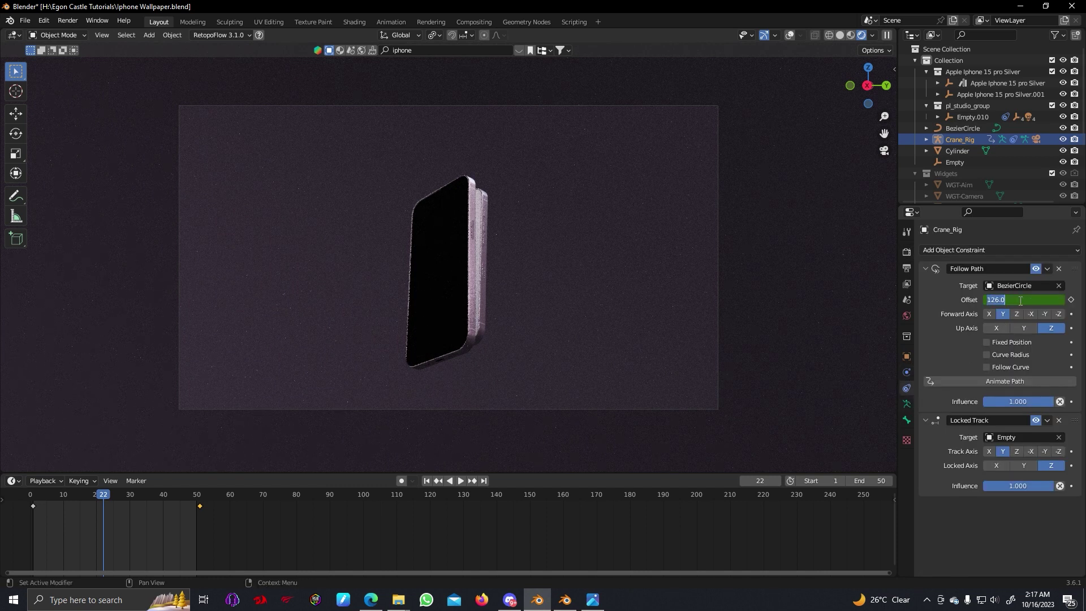
click(200, 497)
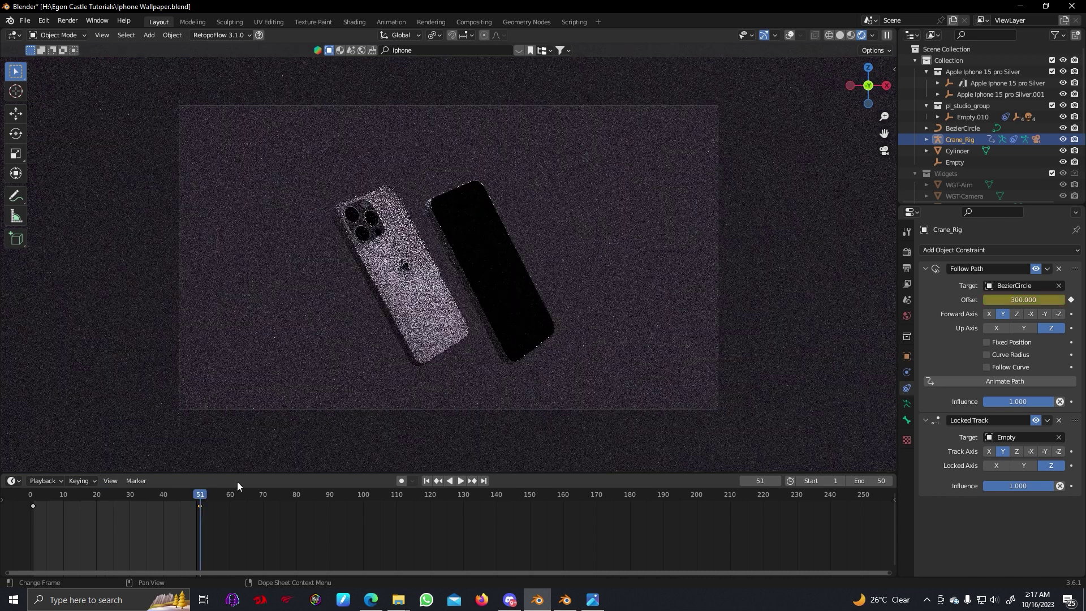
click(1027, 301)
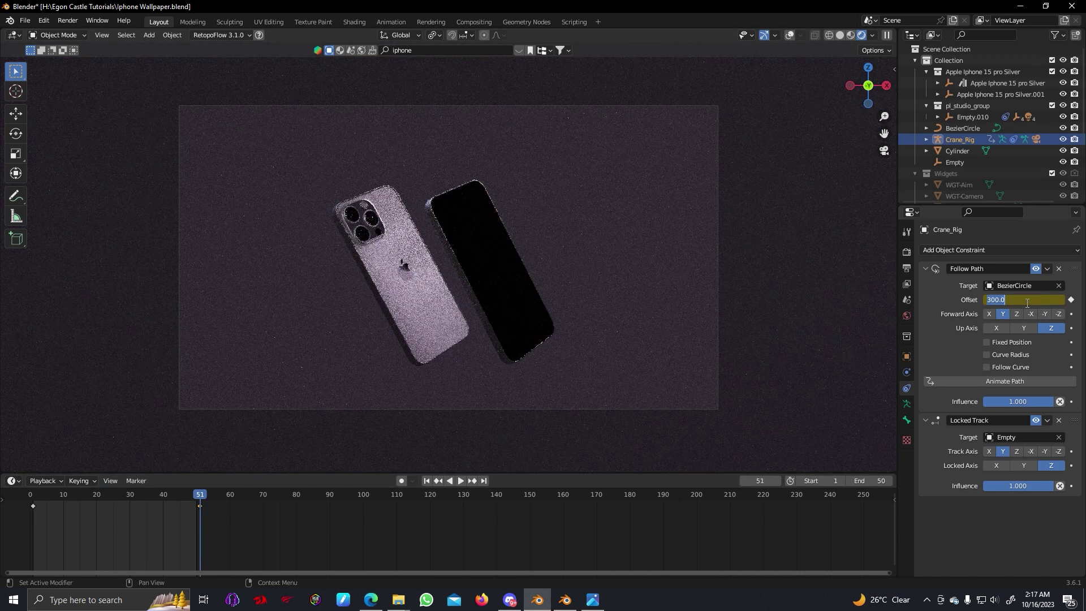
text(100)
key(Return)
key(i)
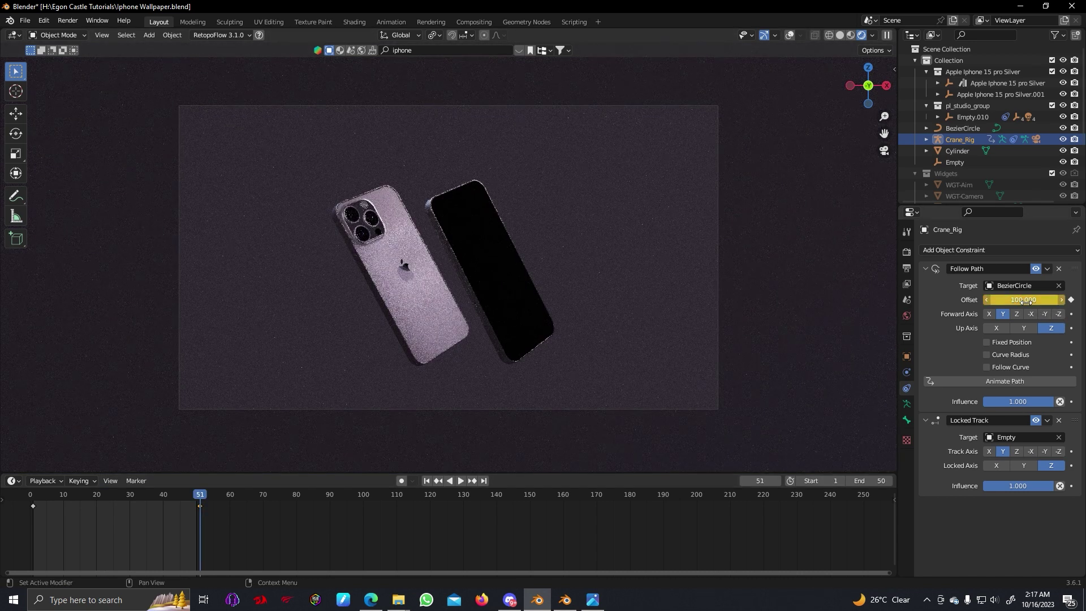
Play the animation from frame 1 to check the crane camera's speed with the new offset
click(37, 497)
key(space)
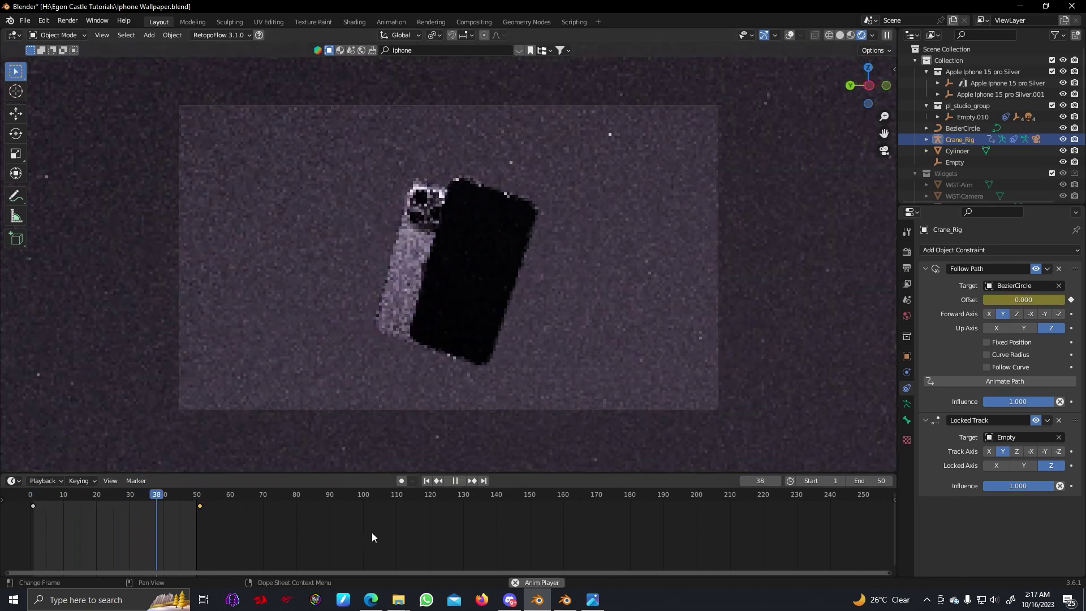
key(Escape)
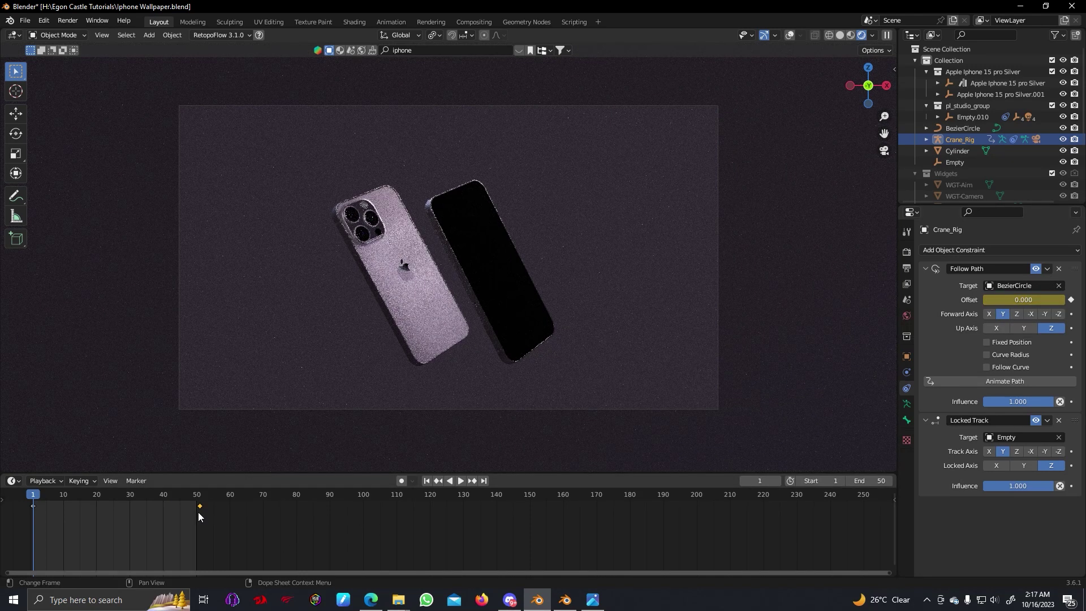
click(1016, 301)
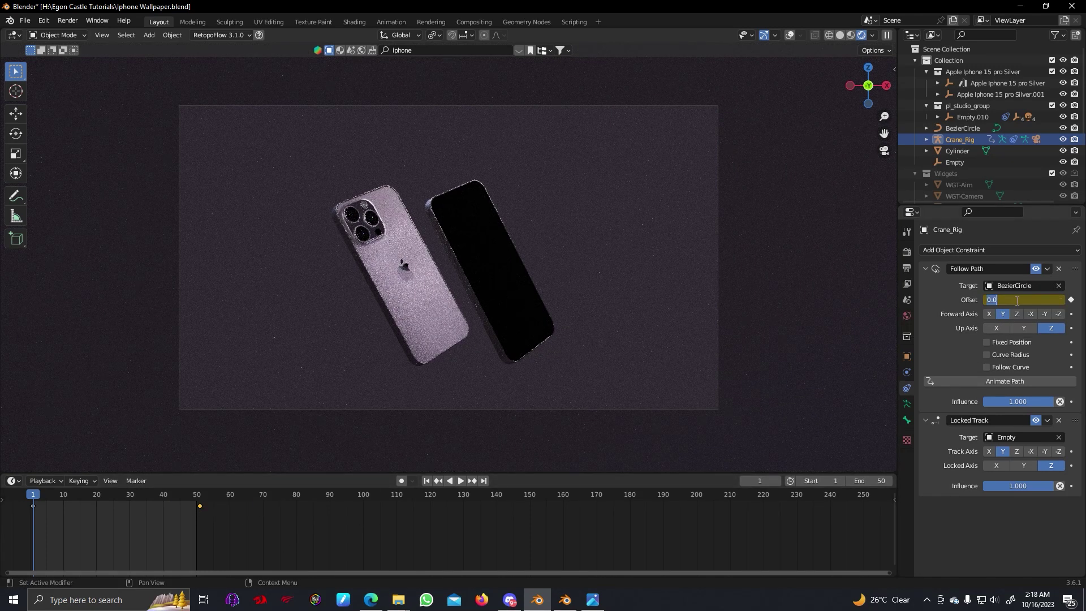
click(266, 600)
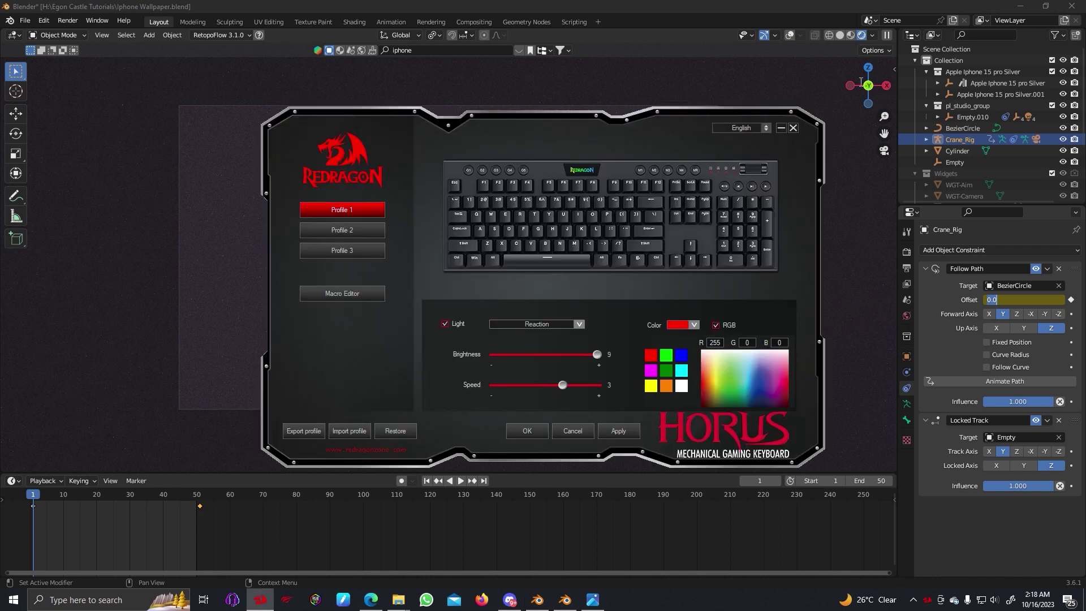
click(792, 129)
Move the crane rig's last keyframe to frame 81 and set the animation's end frame to 80
click(202, 512)
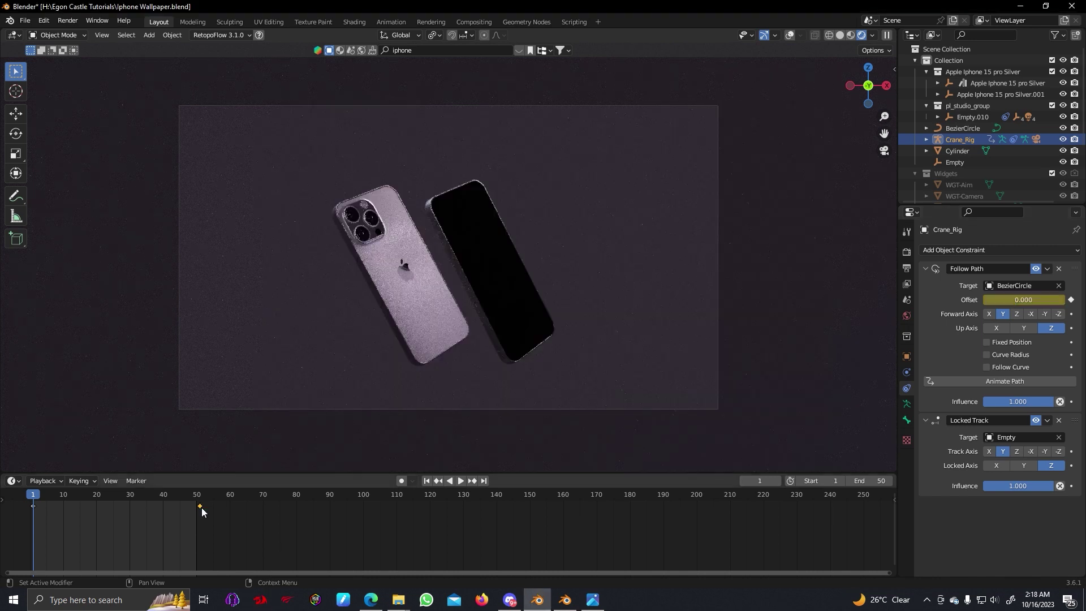
key(g)
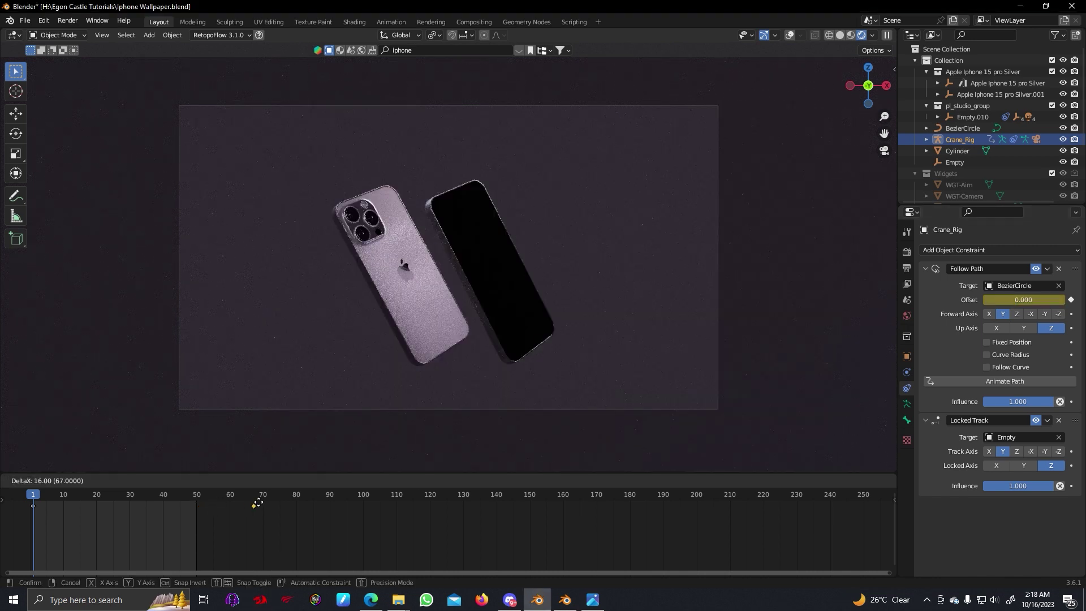
click(303, 514)
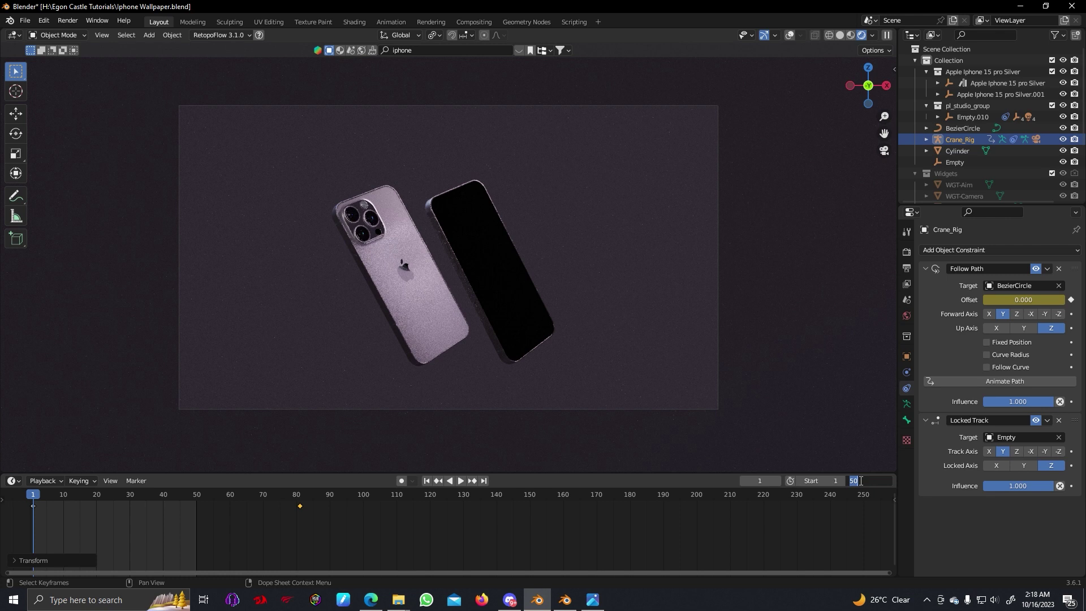
text(0)
key(Return)
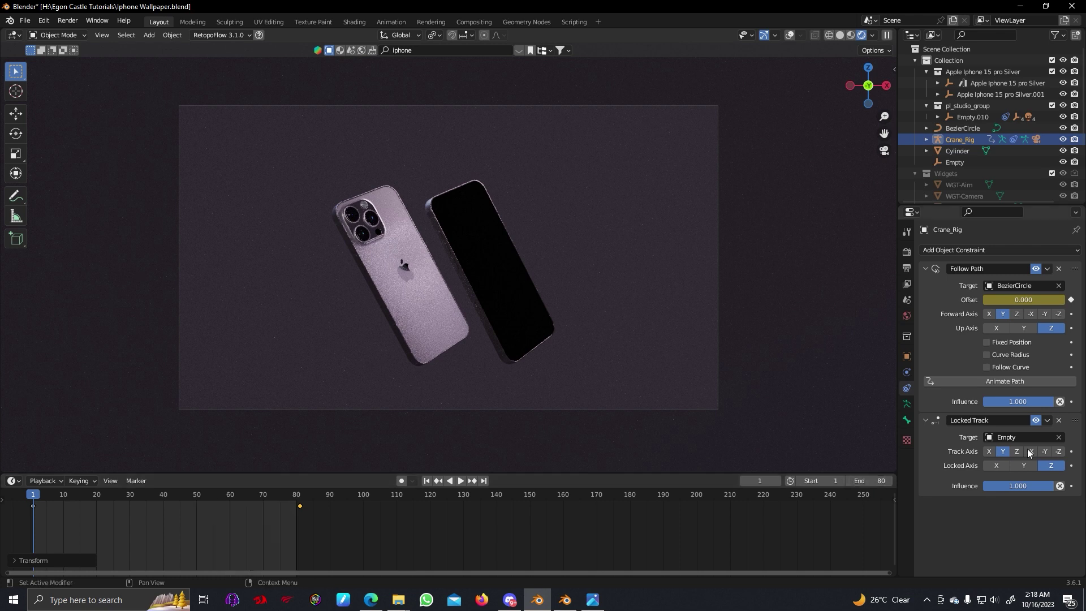
Preview the 80-frame animation through the crane camera and save the Blender file
key(space)
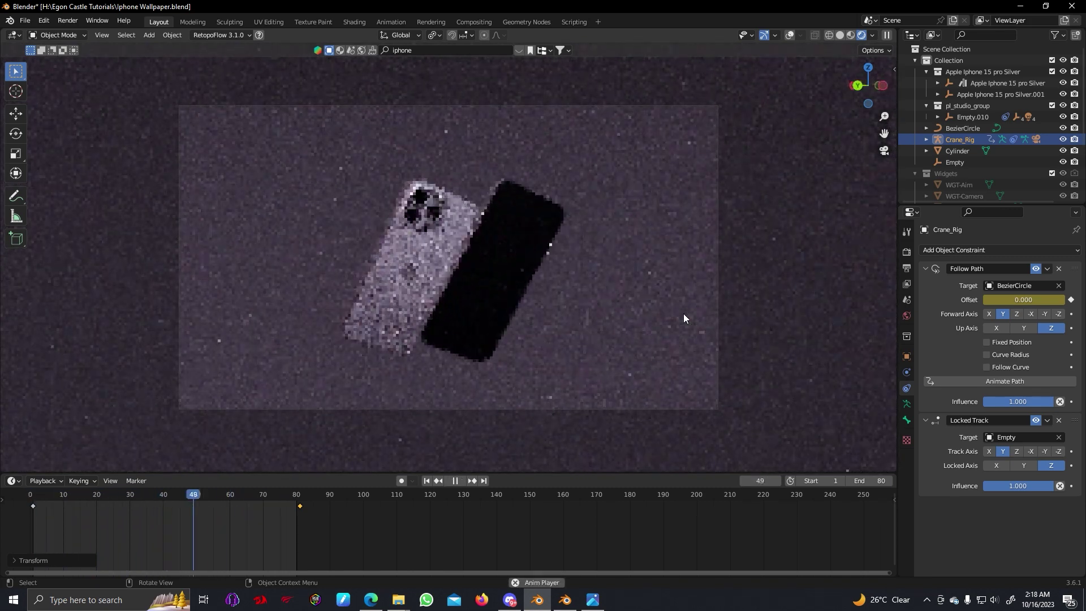
key(space)
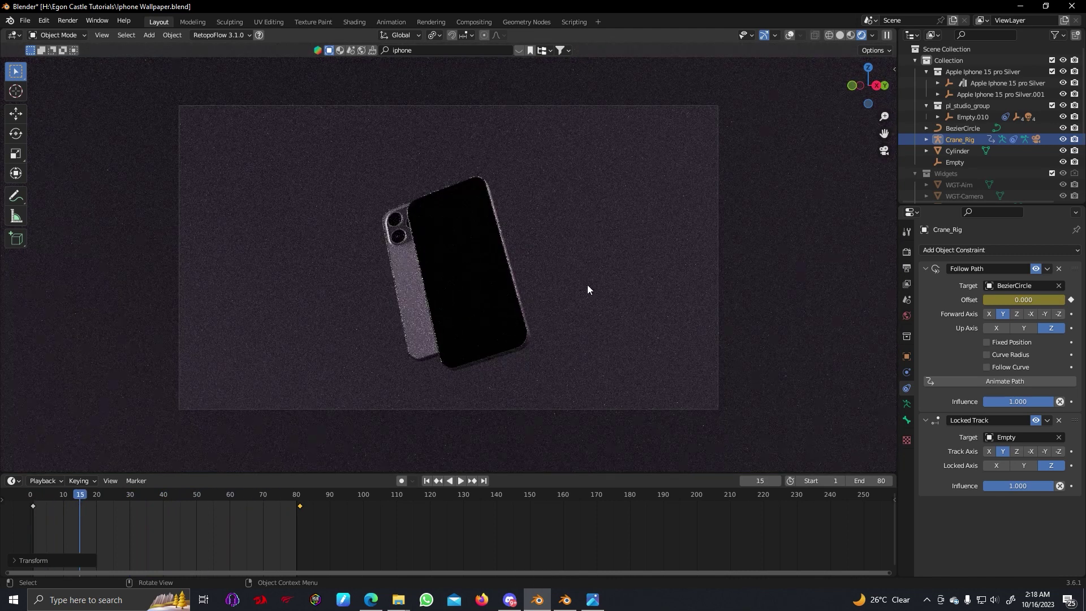
key(ctrl+s)
middle_drag(576, 260, 582, 256)
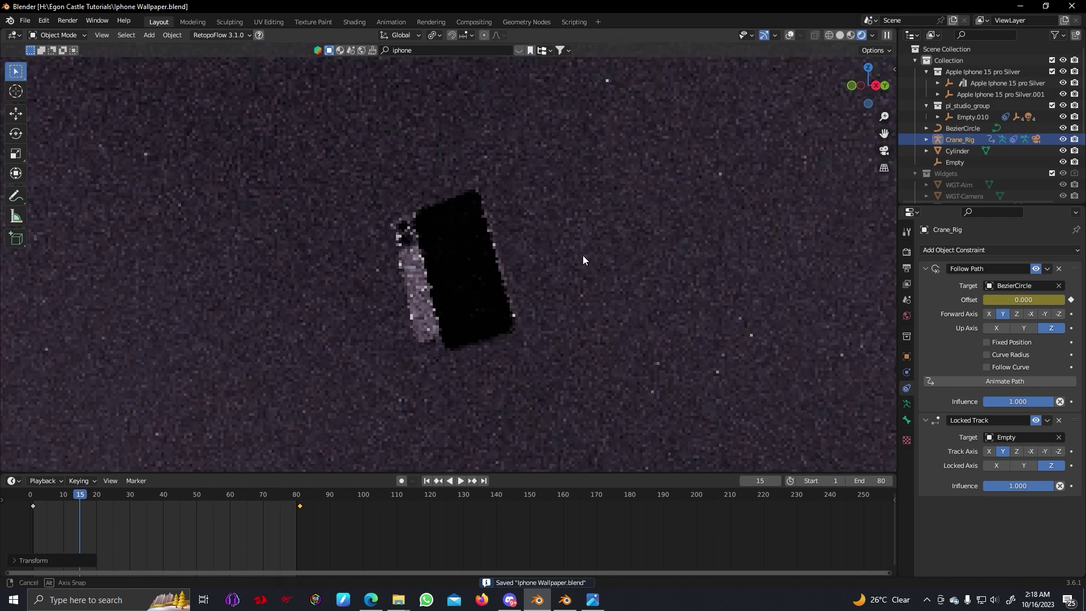
key(KP_0)
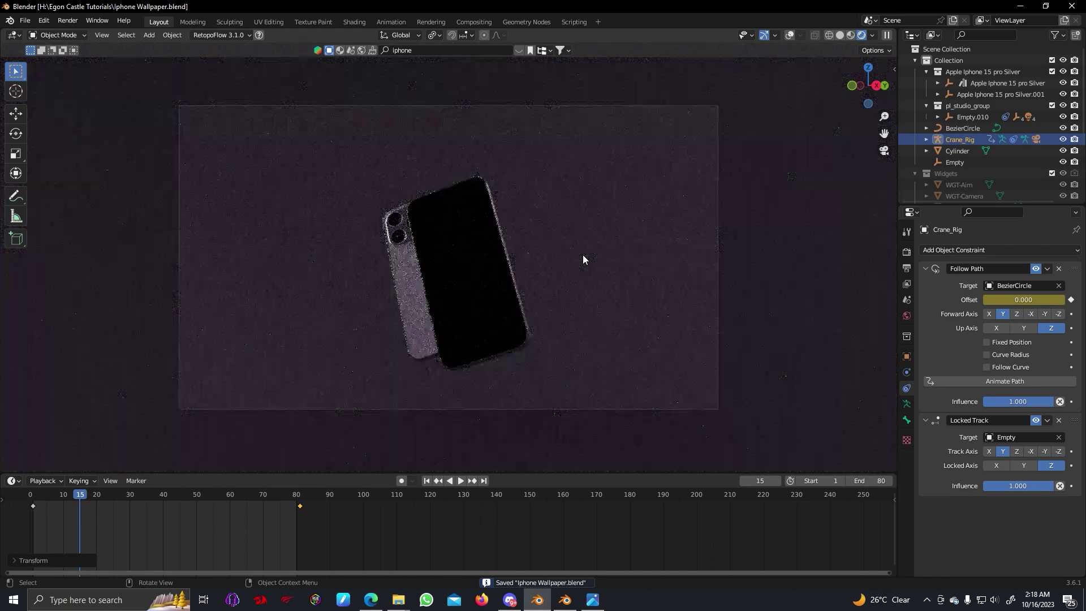
Return the animation to frame 1 and show the viewport overlays again
click(39, 489)
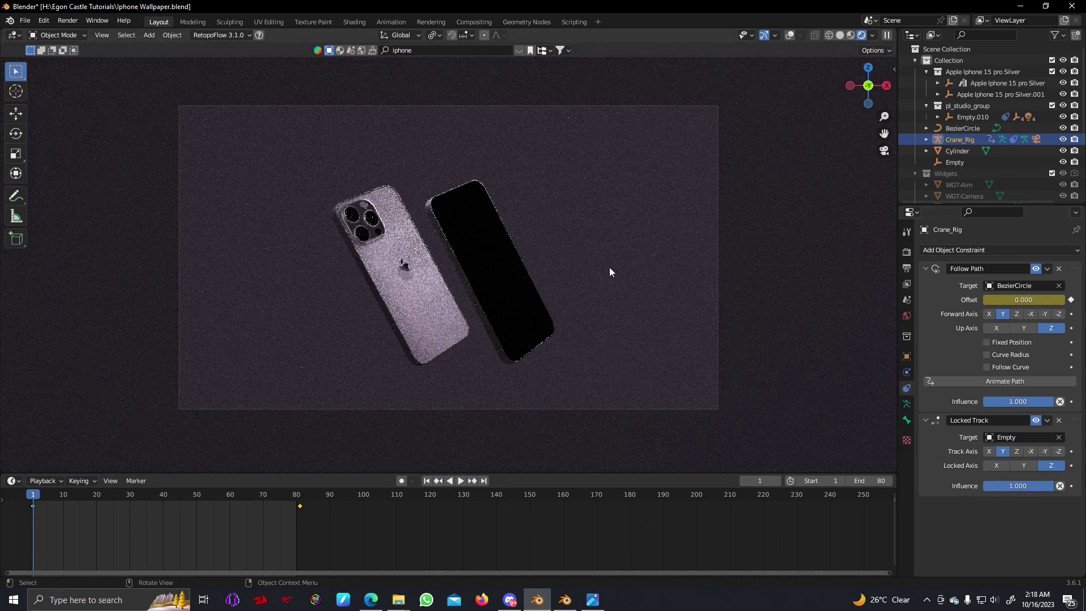
key(z)
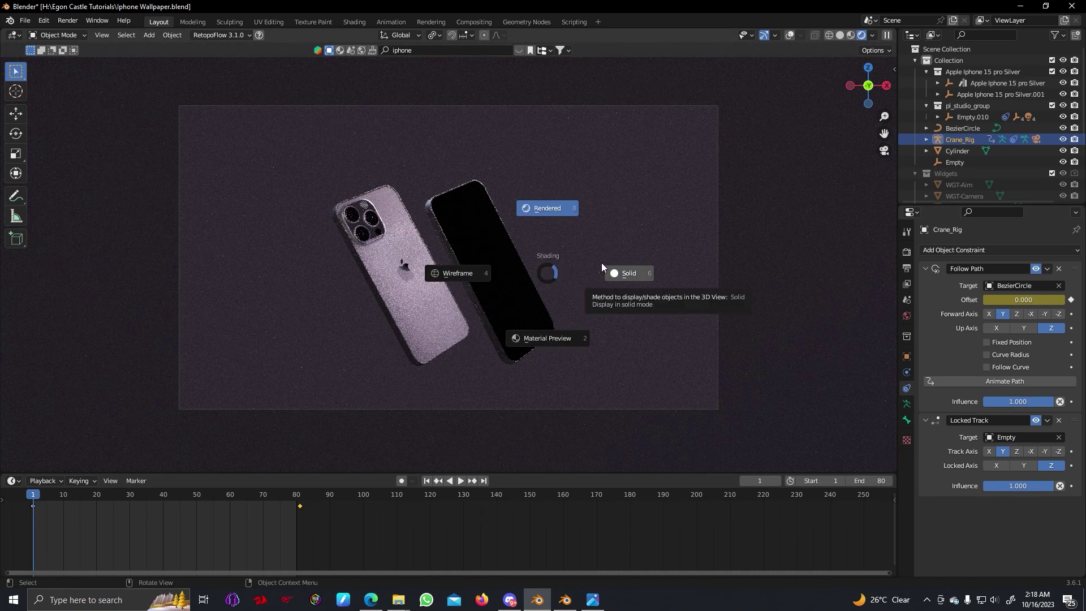
key(Escape)
click(789, 36)
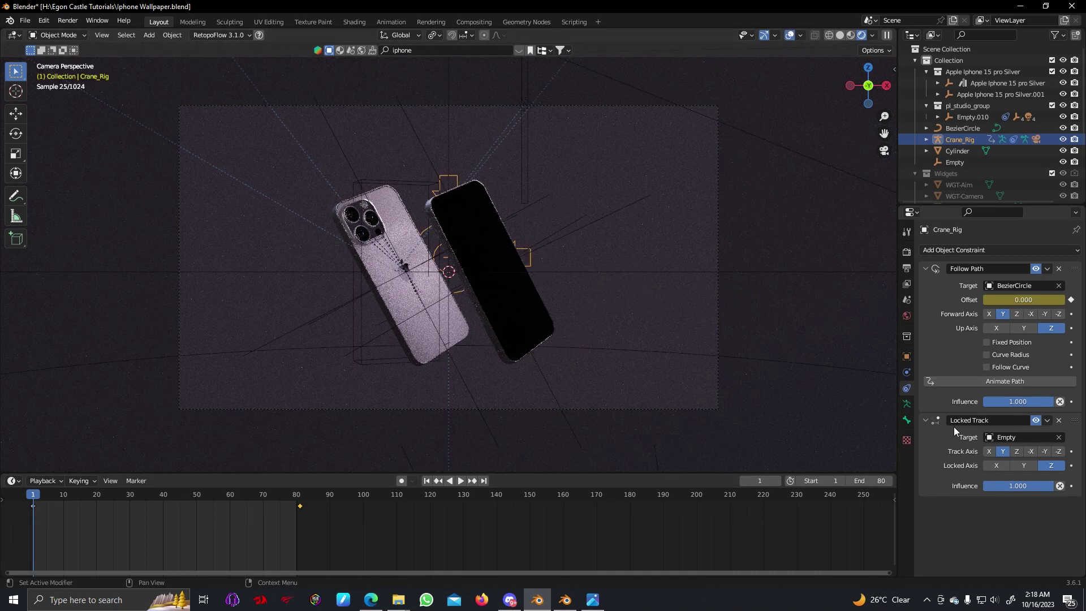
Try the Mystery Window light setup from Pro Lighting Studio in the world settings
click(906, 320)
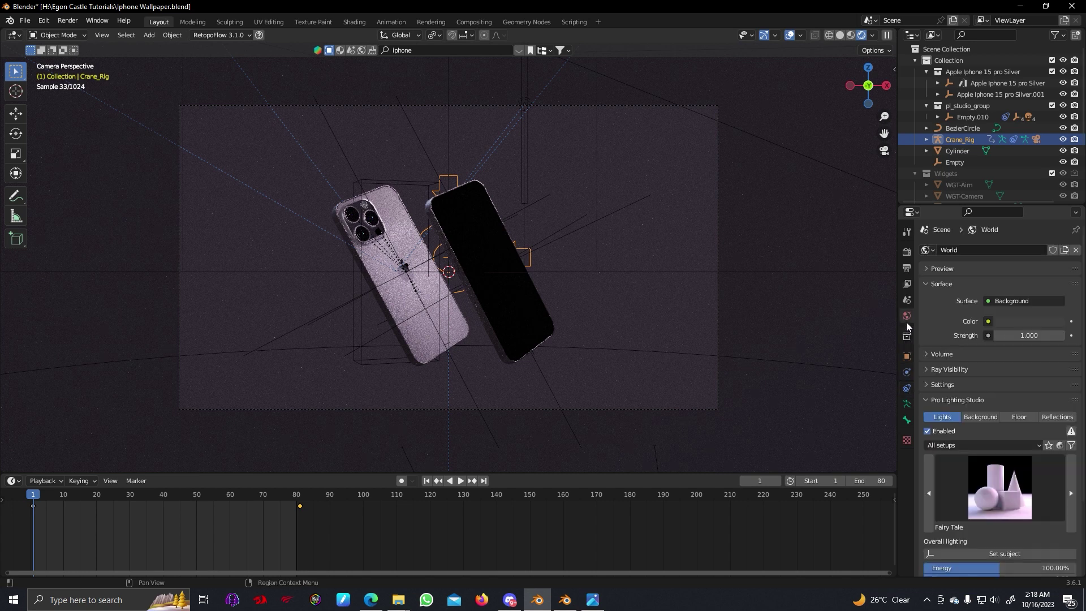
click(1000, 488)
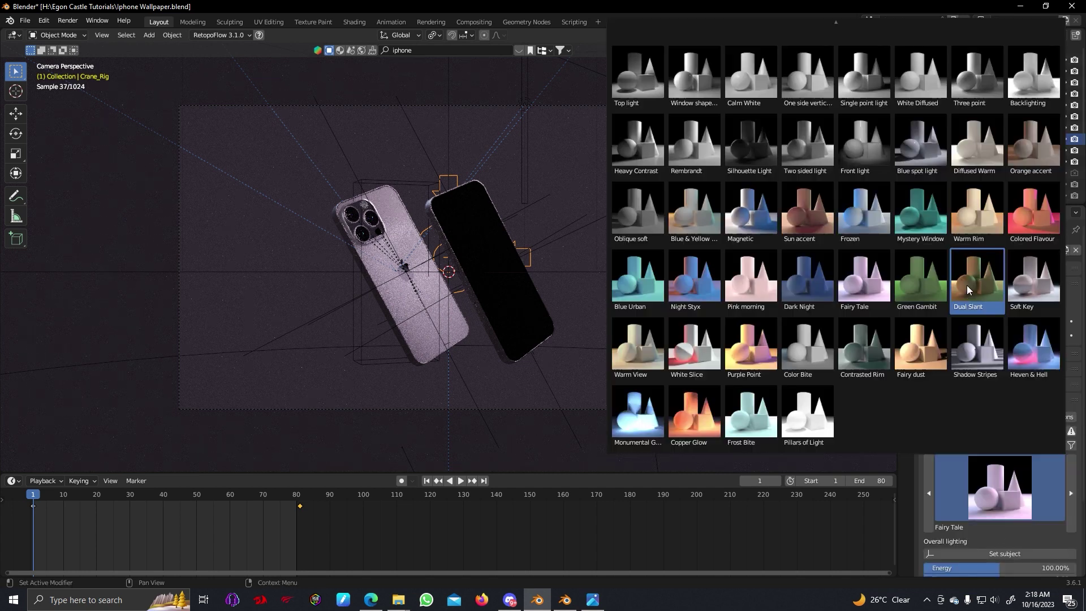
click(902, 203)
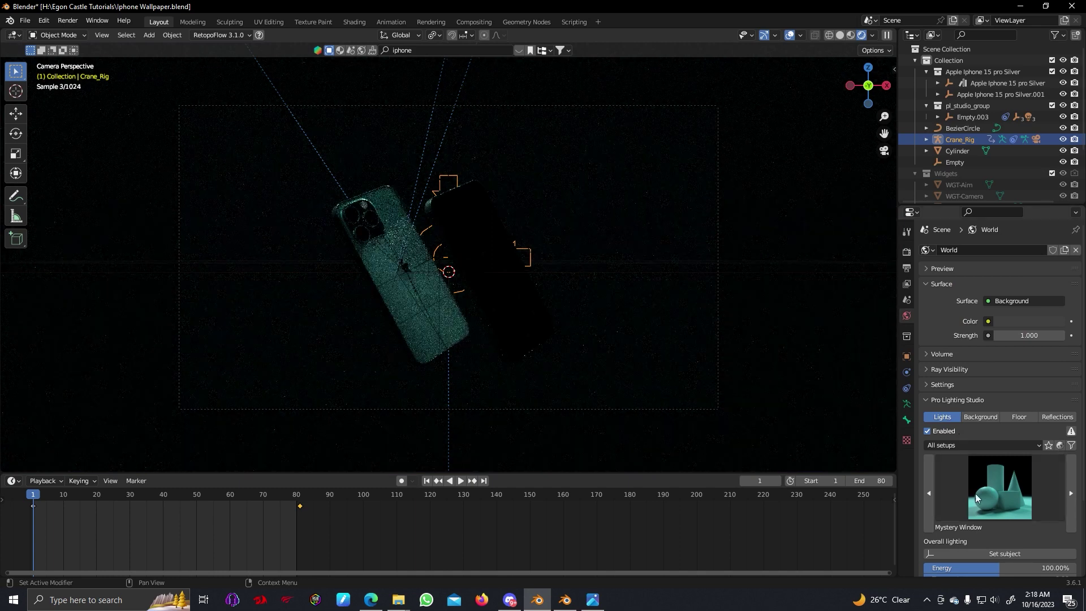
Try the Frozen, Magnetic, Blue & Yellow Rim and Pink morning light setups from Pro Lighting Studio on the phones
click(995, 487)
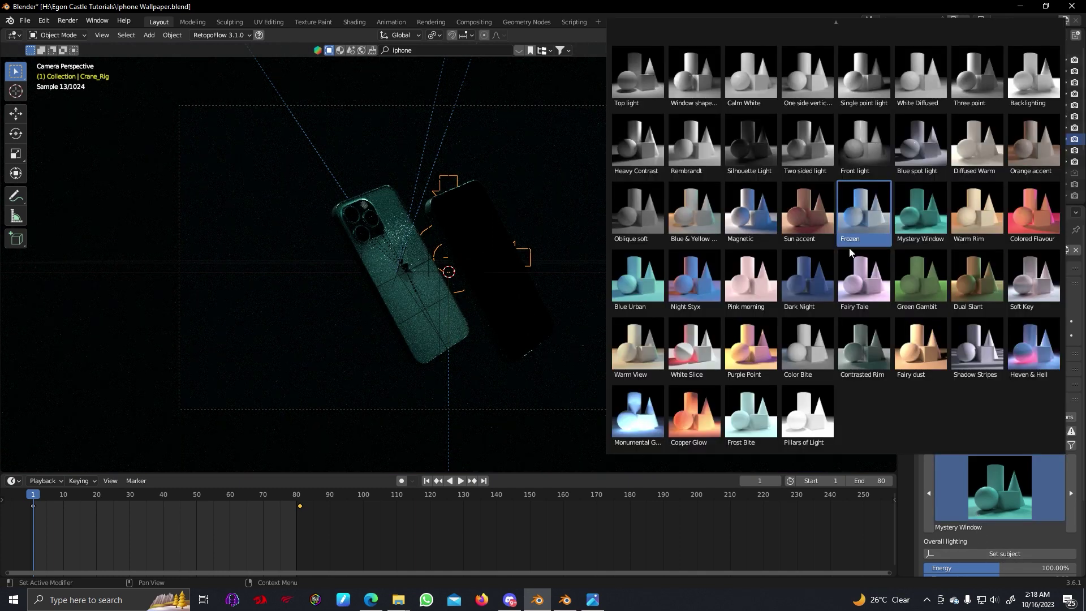
click(865, 232)
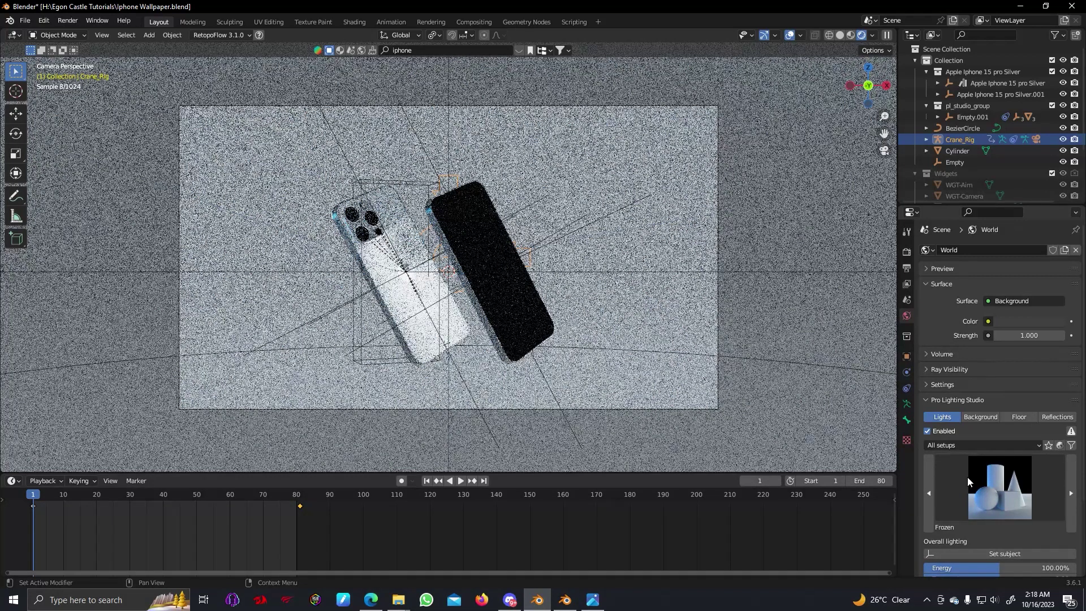
click(995, 488)
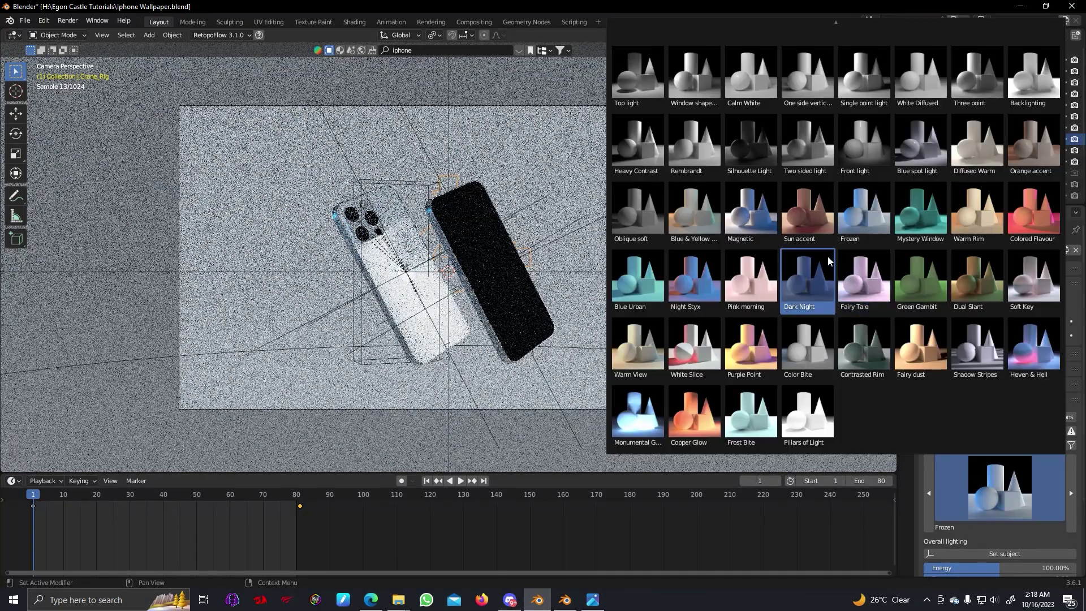
click(770, 228)
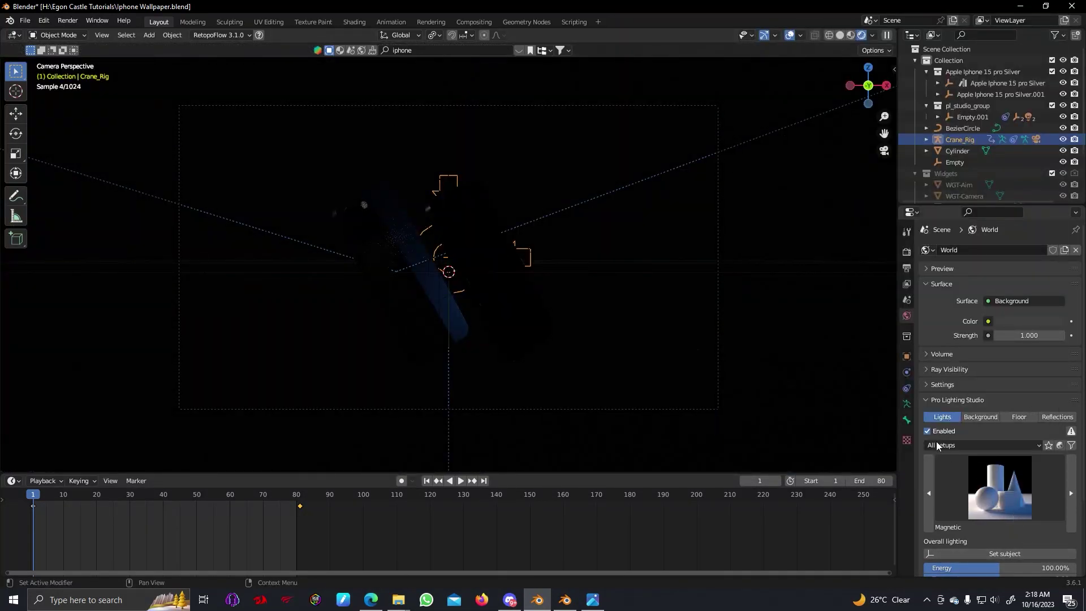
click(1016, 517)
click(701, 220)
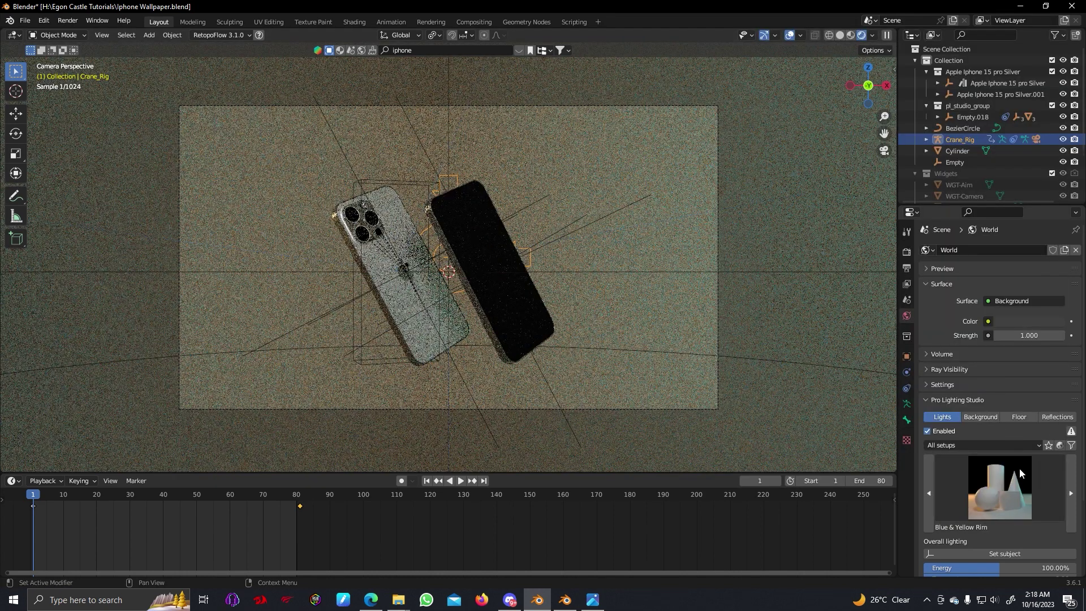
click(997, 462)
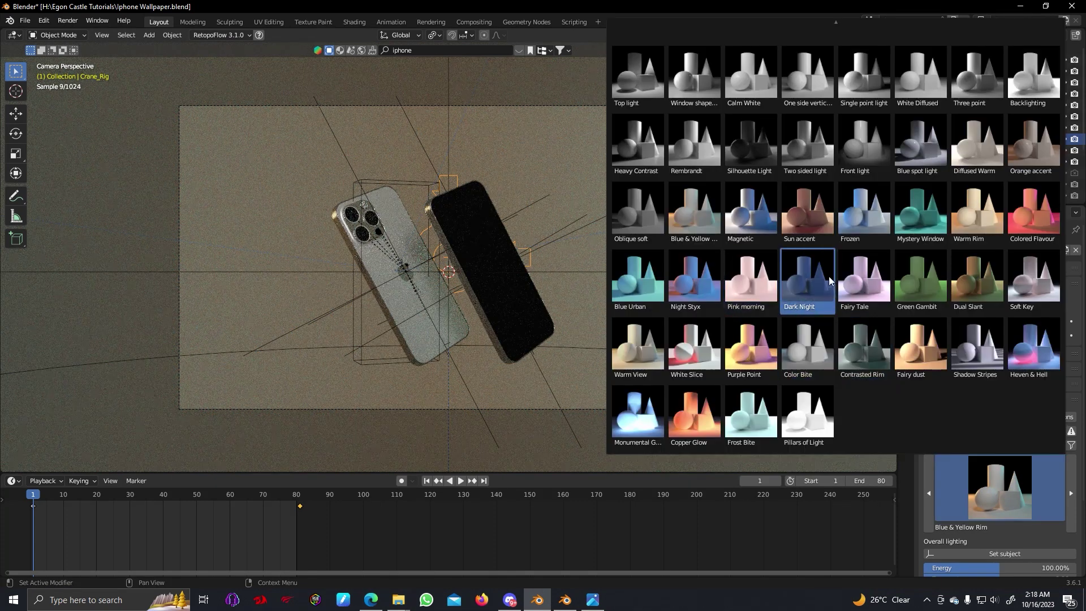
click(750, 282)
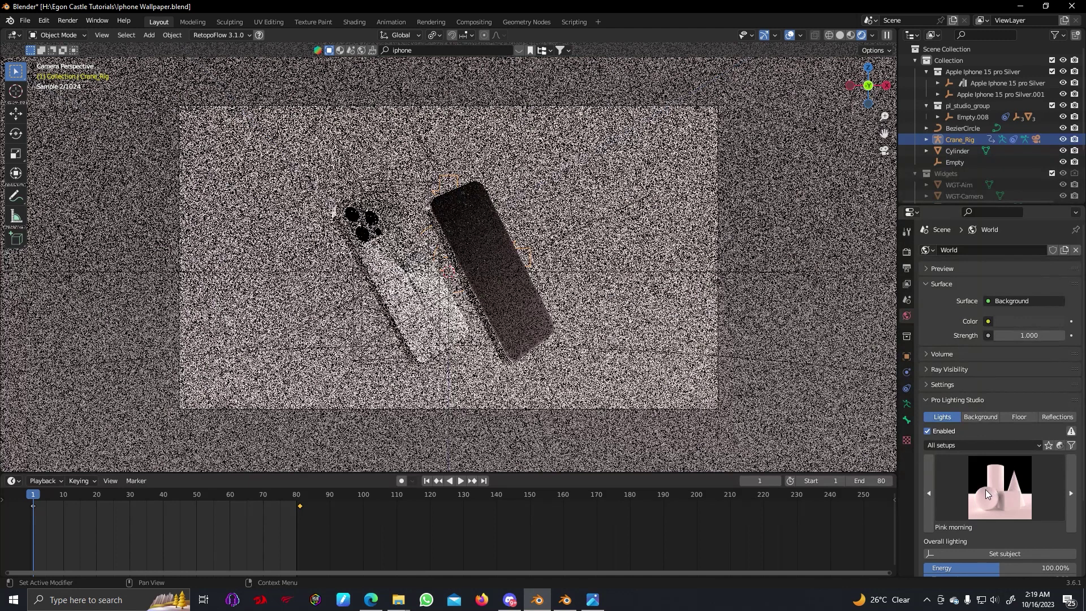
Apply the Fairy Tale light setup from Pro Lighting Studio and save the Blender file
click(984, 487)
click(858, 282)
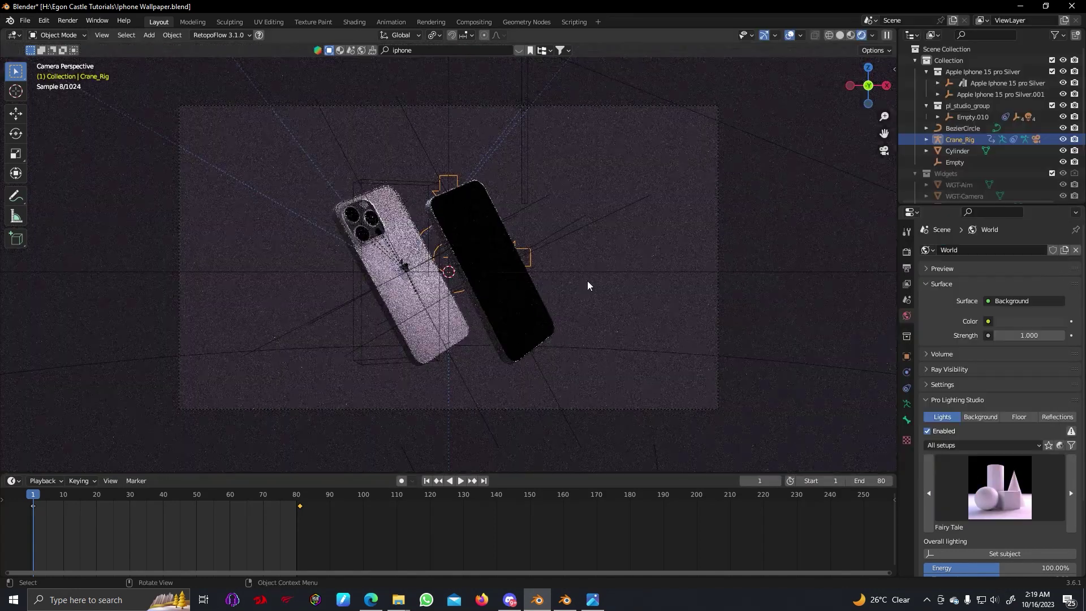
click(620, 208)
click(626, 192)
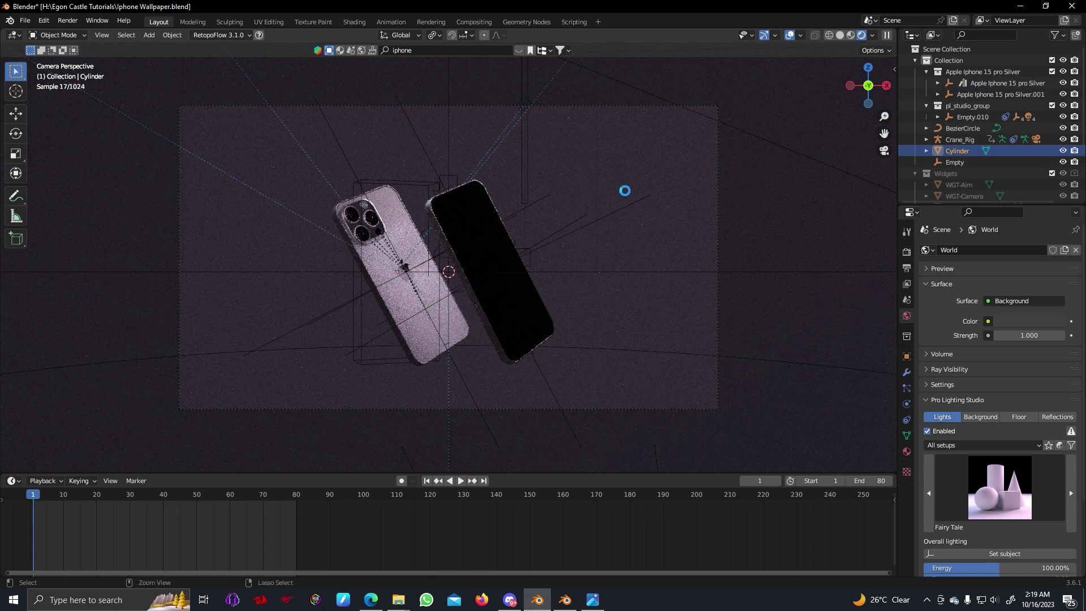
key(ctrl+s)
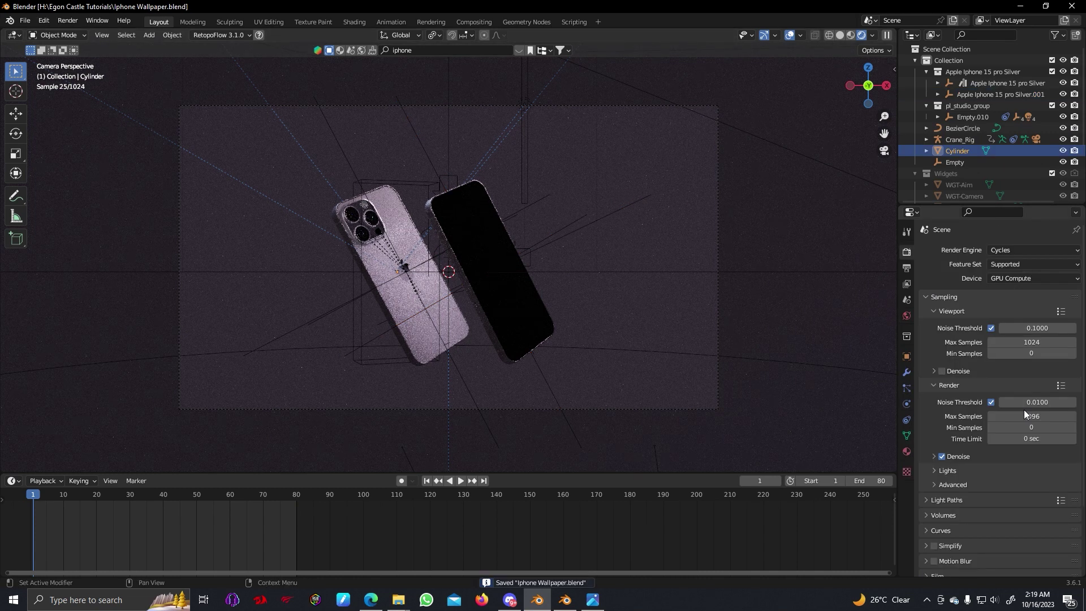
Set the final render's maximum samples to 300 in the Cycles sampling settings and save the file
click(1030, 416)
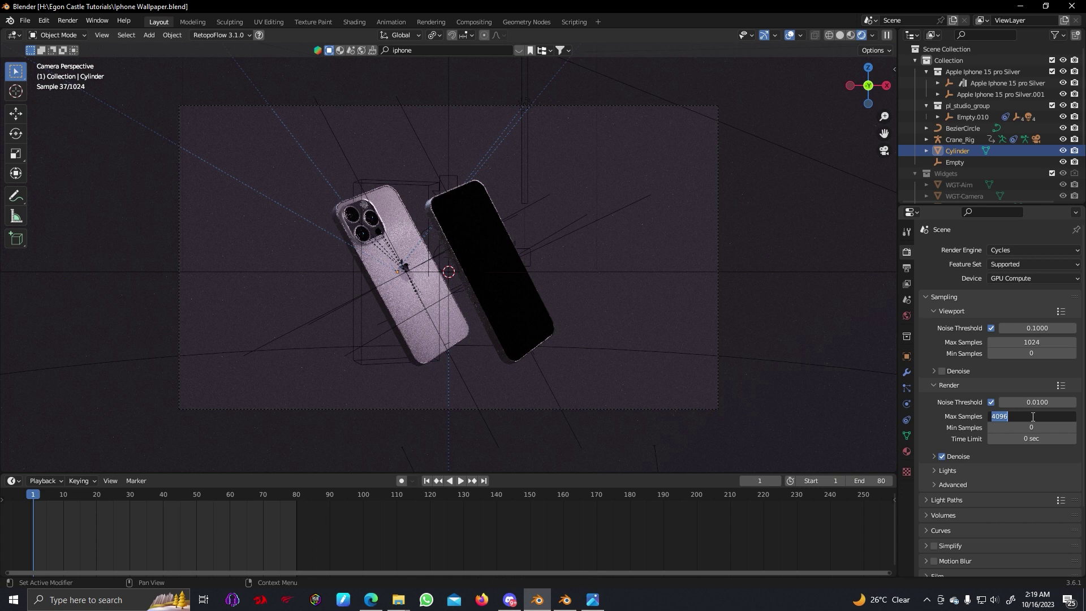
text(300)
key(Return)
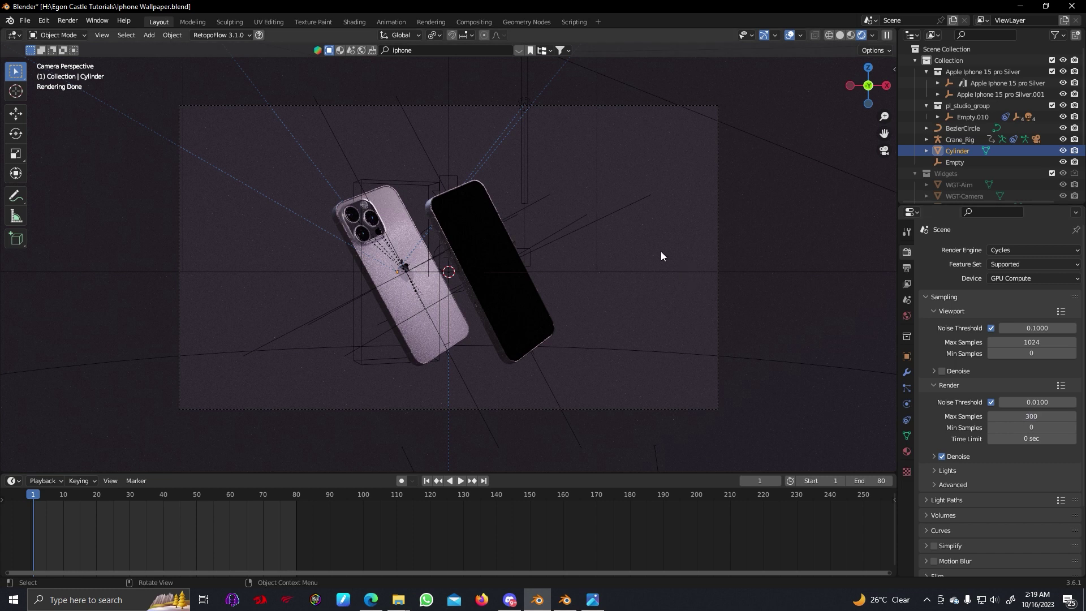
key(ctrl+s)
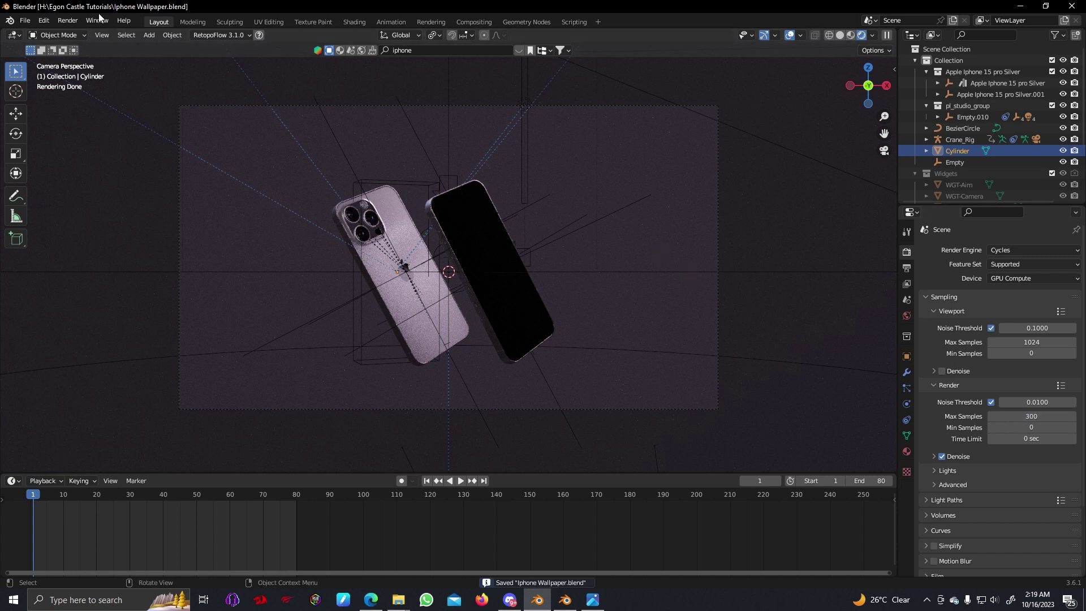
Render a still of frame 1 and examine the phones' edges, camera lenses and logo up close
click(69, 21)
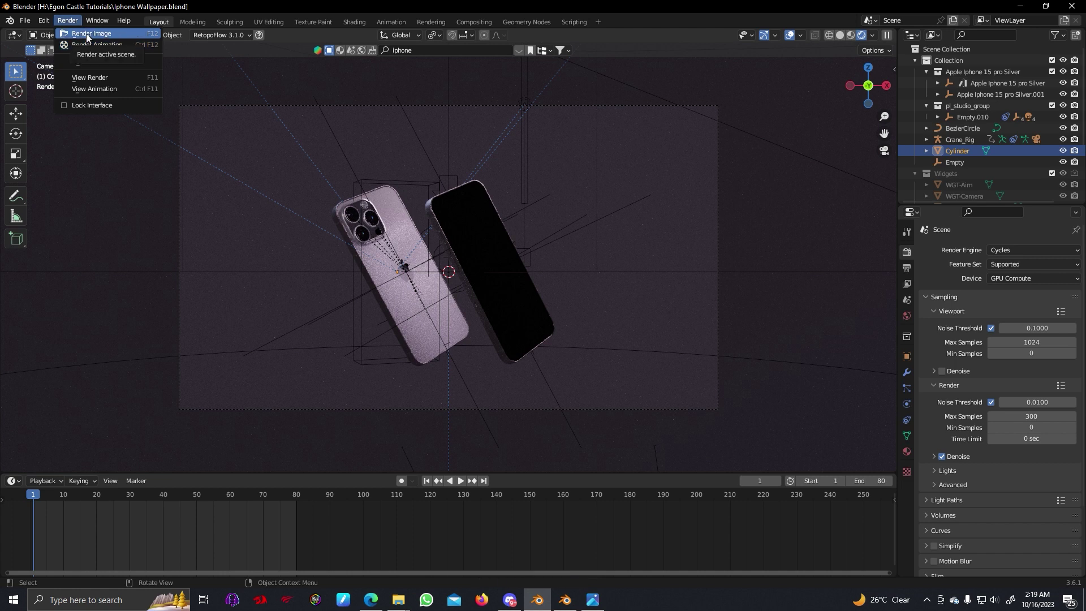
click(88, 35)
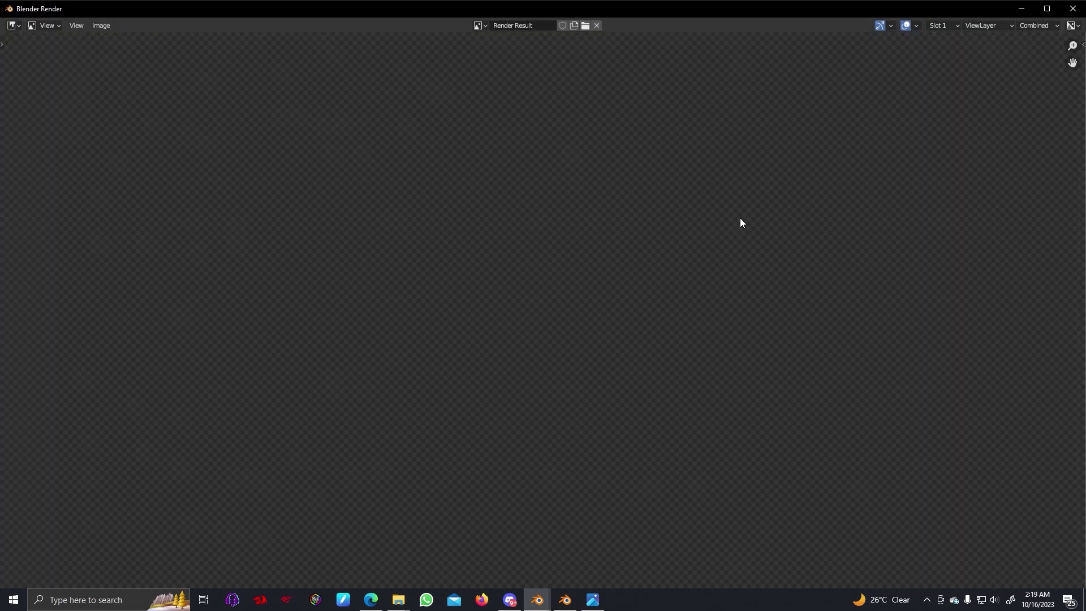
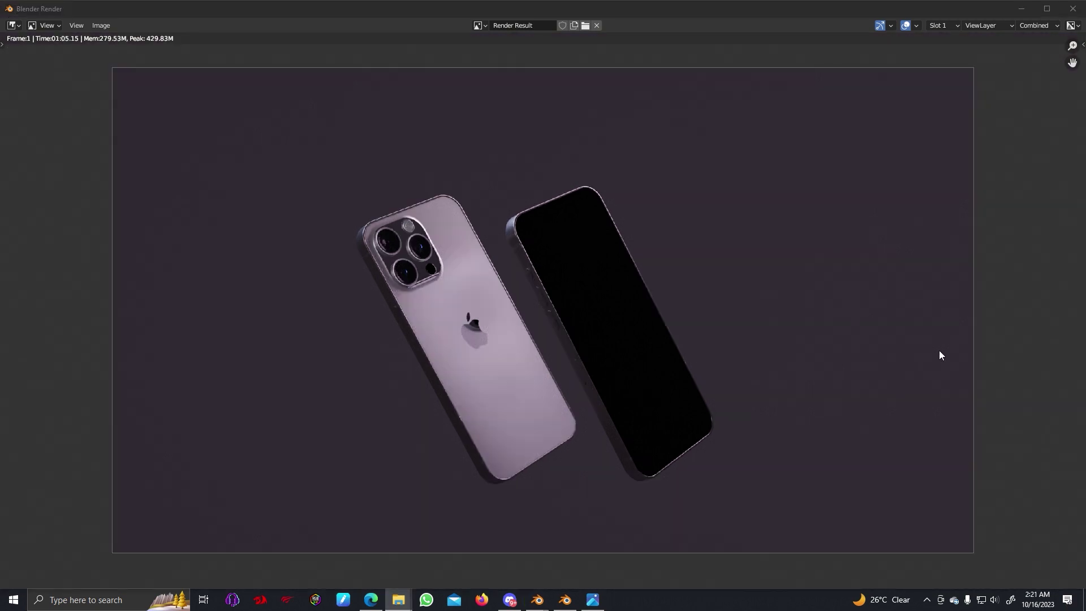
scroll(592, 388, up, 5)
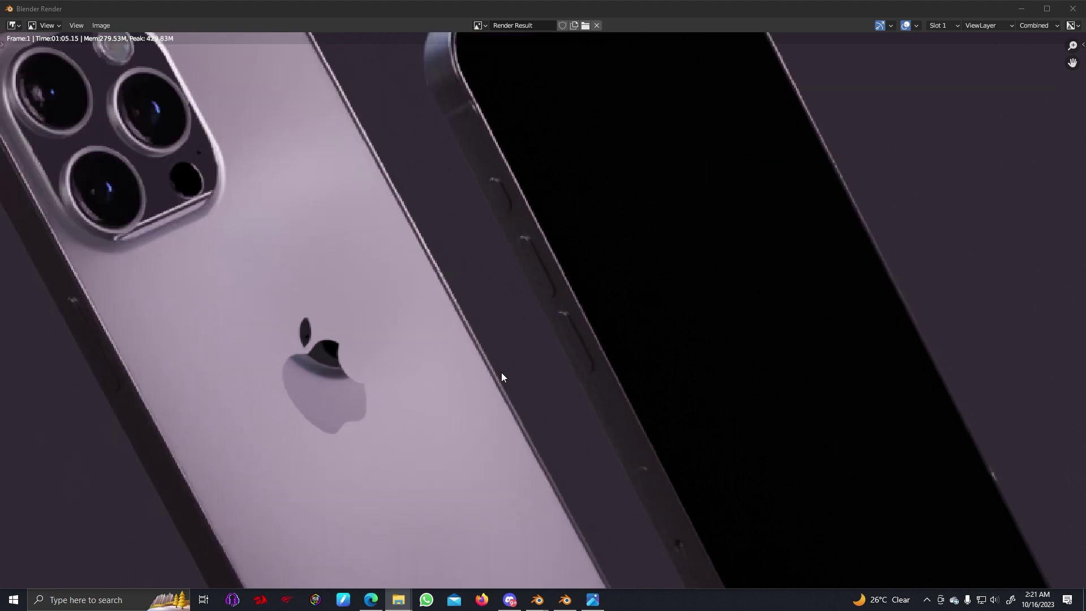
scroll(428, 337, up, 2)
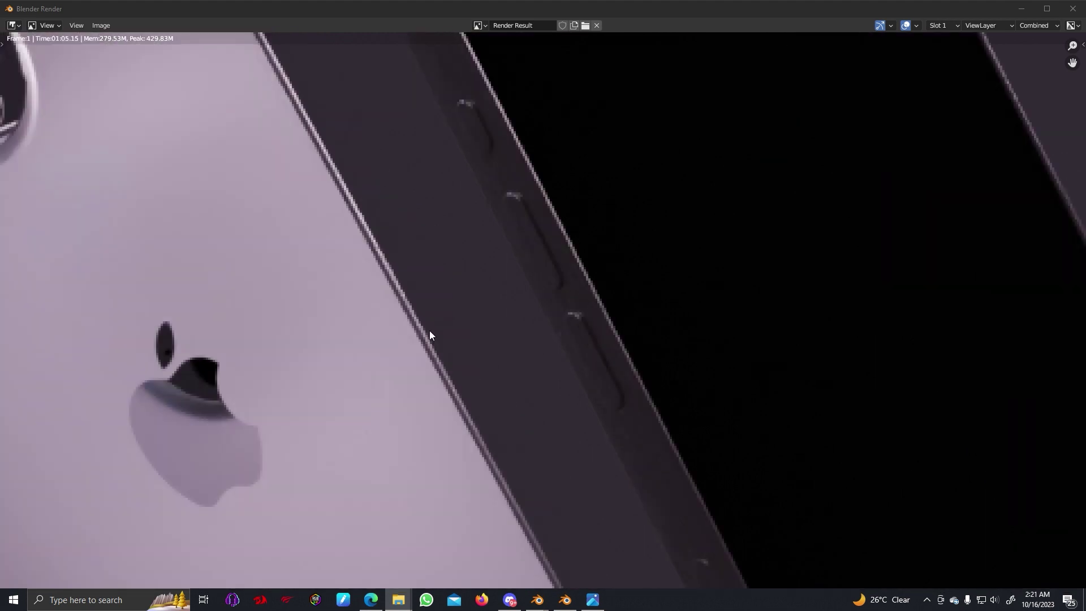
scroll(429, 334, down, 4)
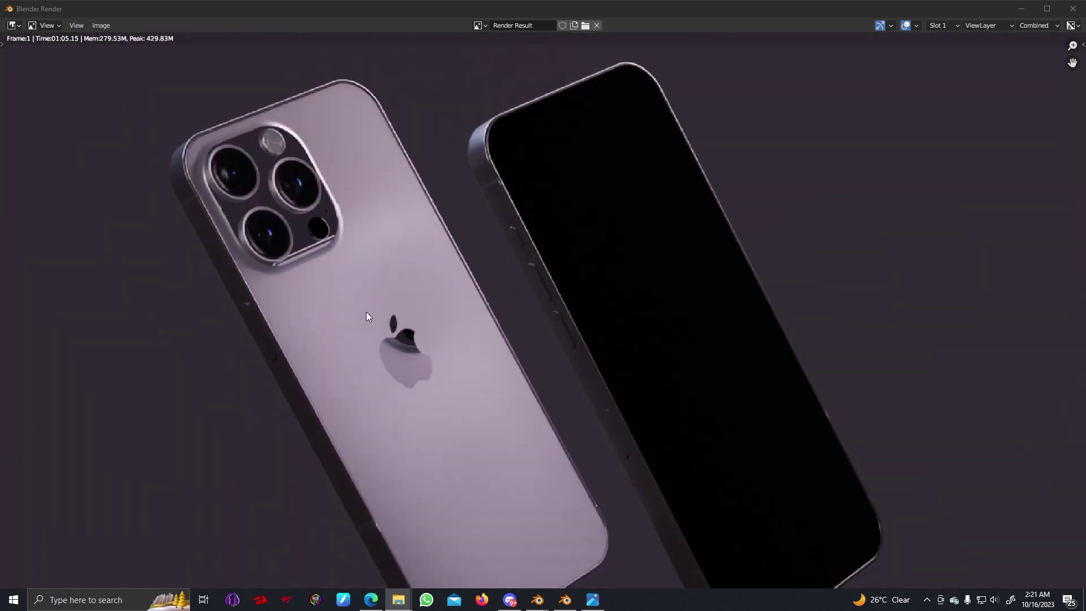
scroll(356, 300, up, 4)
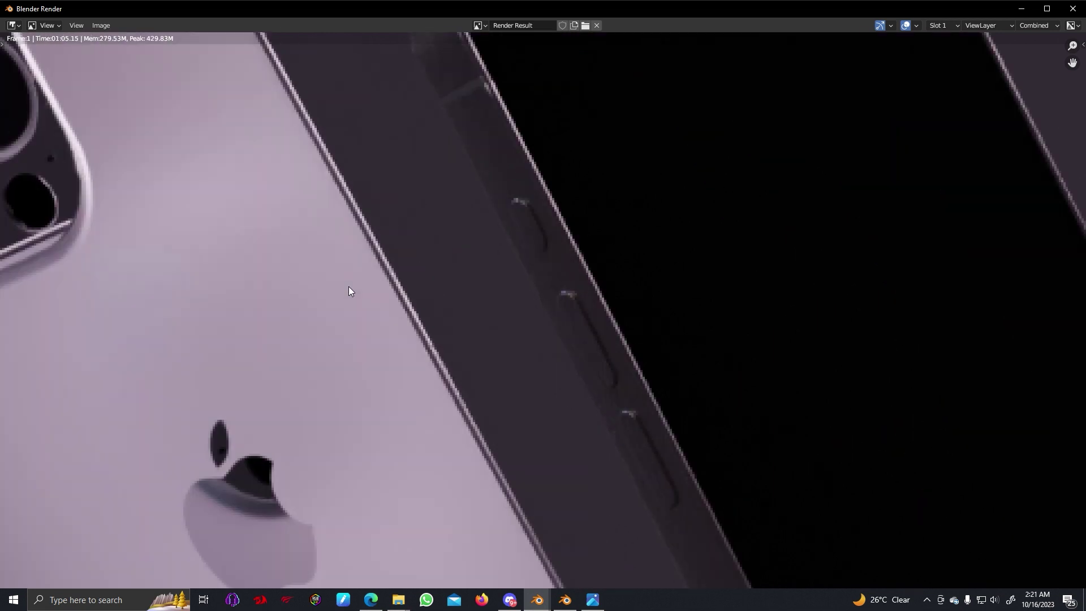
scroll(529, 380, down, 4)
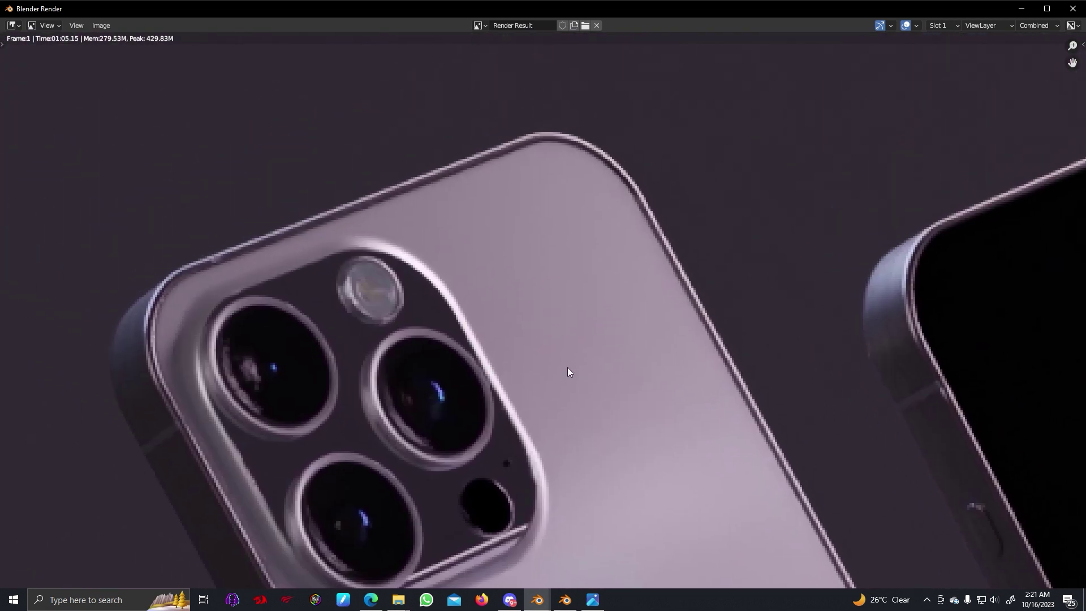
scroll(568, 367, down, 2)
scroll(449, 208, up, 3)
scroll(568, 347, down, 2)
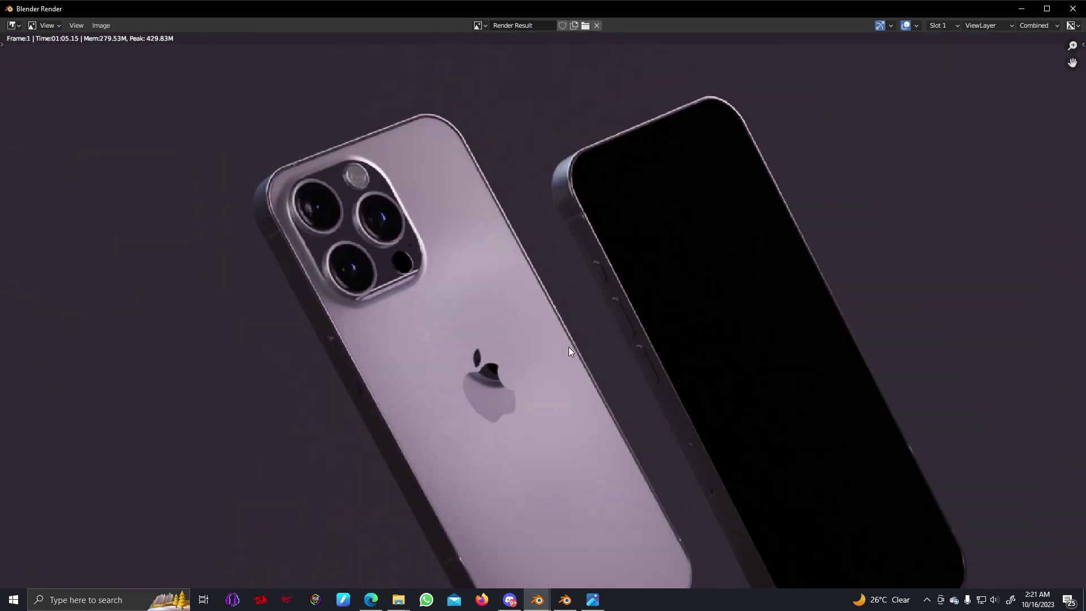
middle_drag(568, 347, 445, 292)
scroll(457, 277, down, 5)
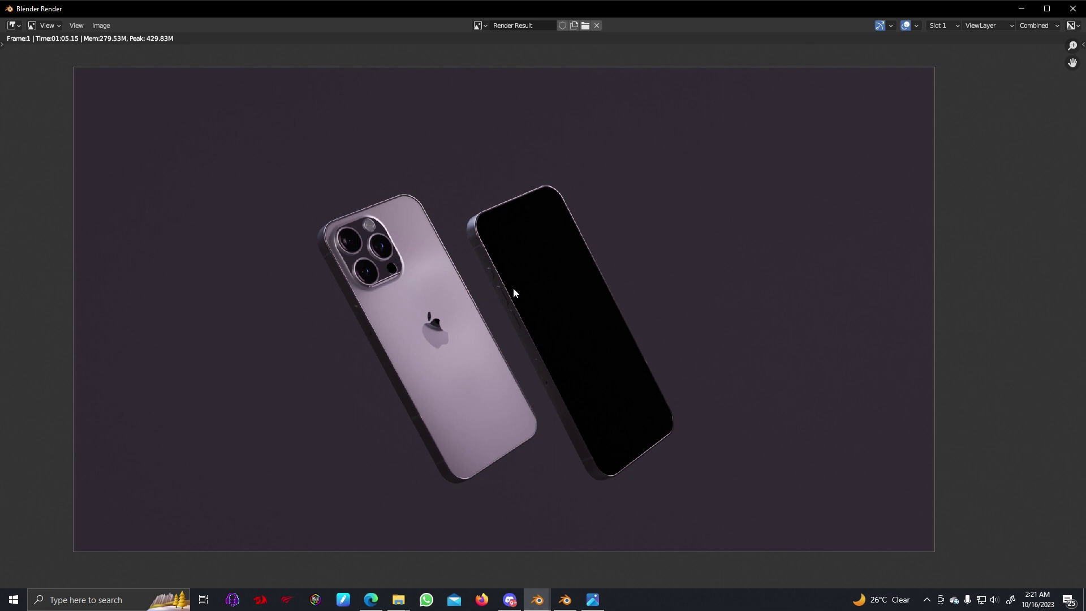
key(Escape)
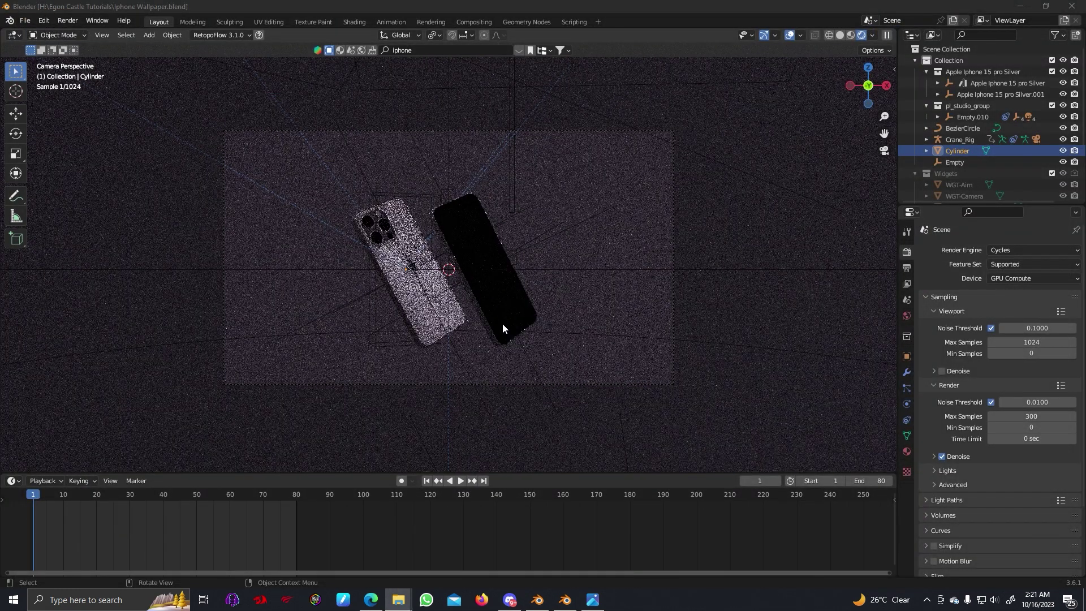
Lower the BezierCircle camera path by about 0.018 m along the global Z axis and check the camera framing
middle_drag(502, 323, 481, 328)
key(KP_0)
click(623, 316)
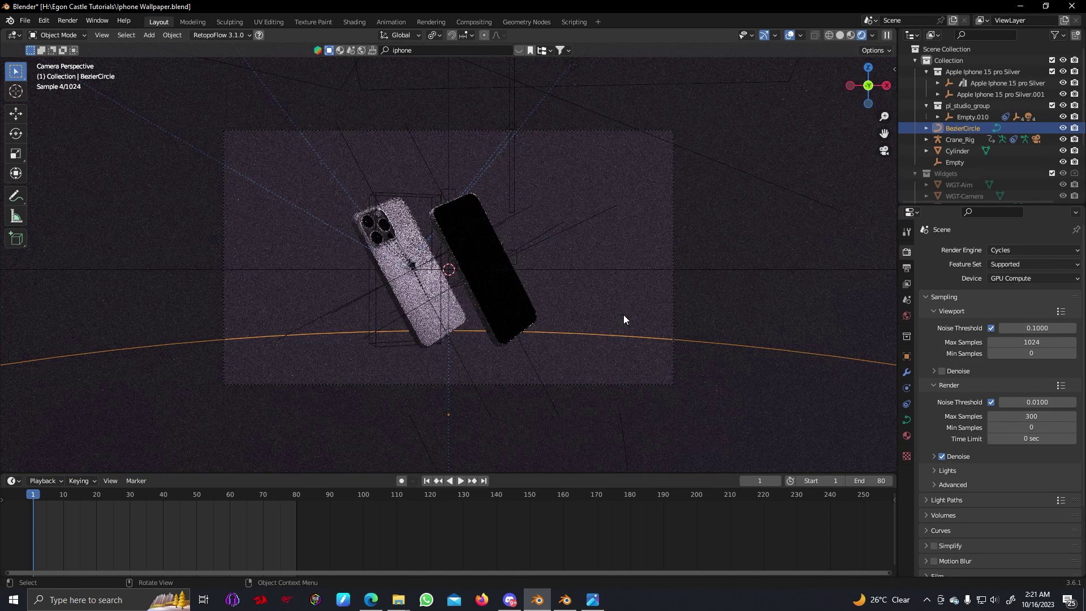
key(g)
key(z)
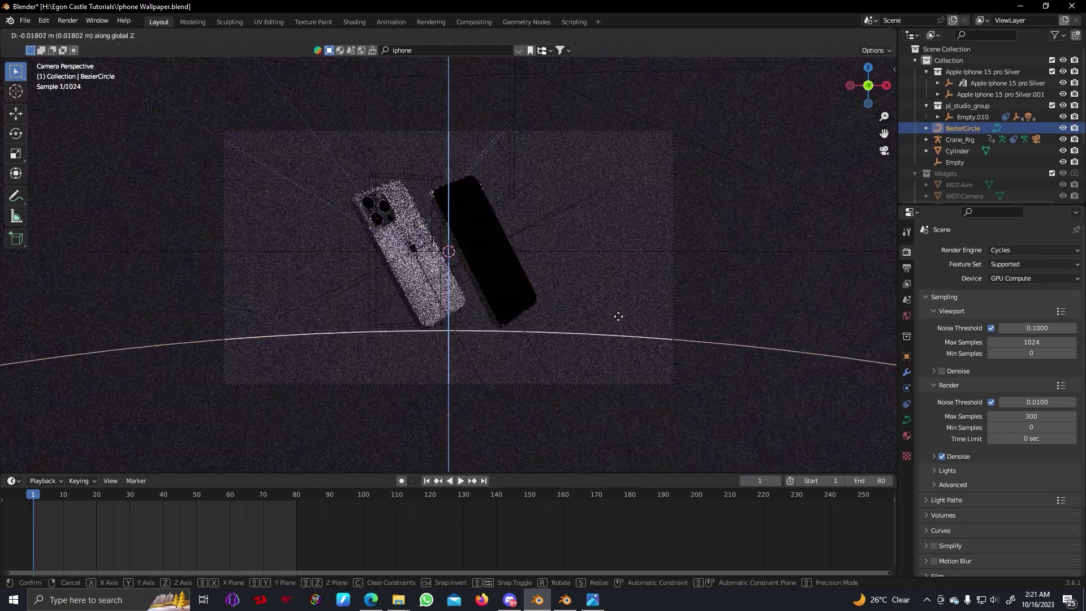
click(617, 317)
middle_drag(616, 327, 666, 334)
key(KP_0)
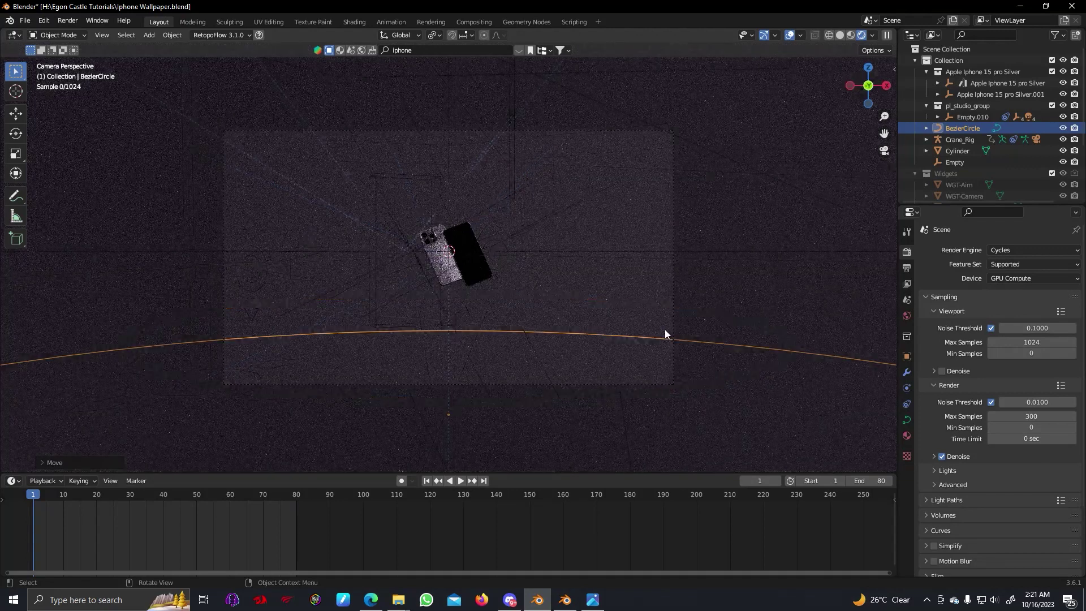
scroll(549, 309, up, 2)
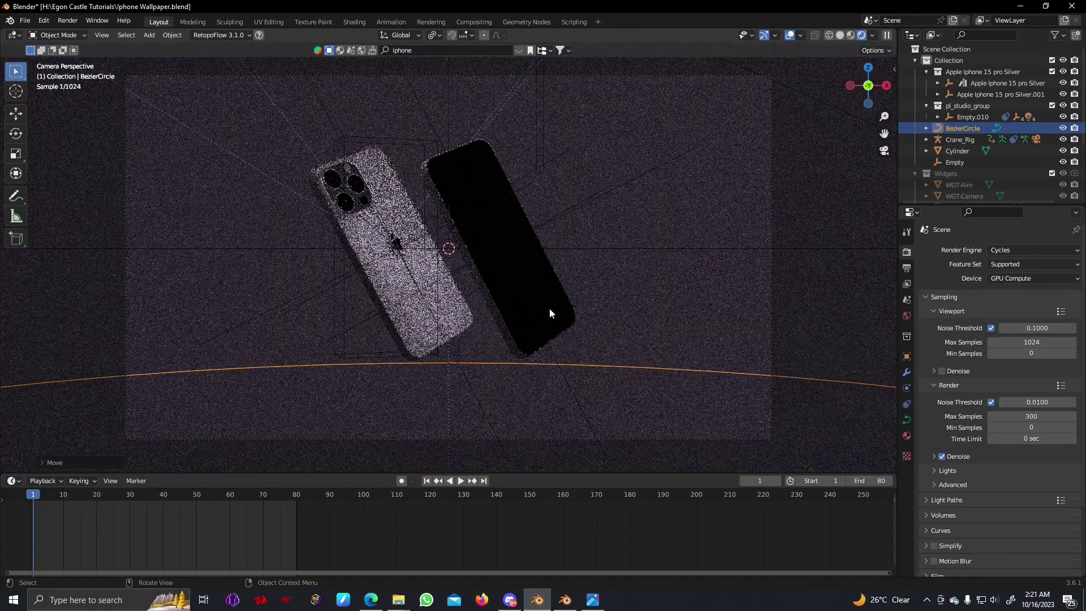
key(g)
key(z)
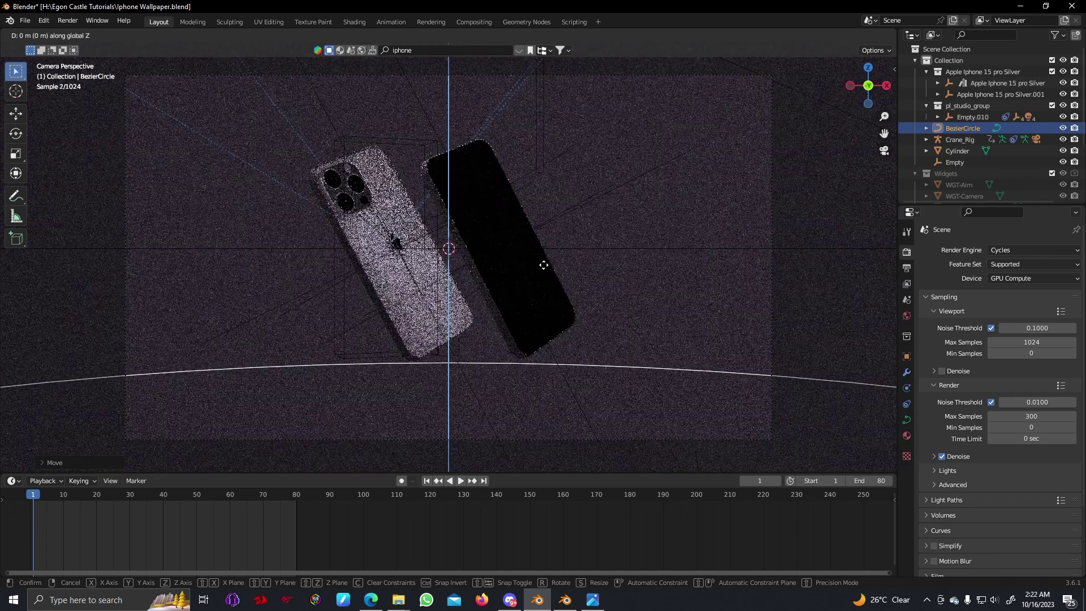
click(543, 263)
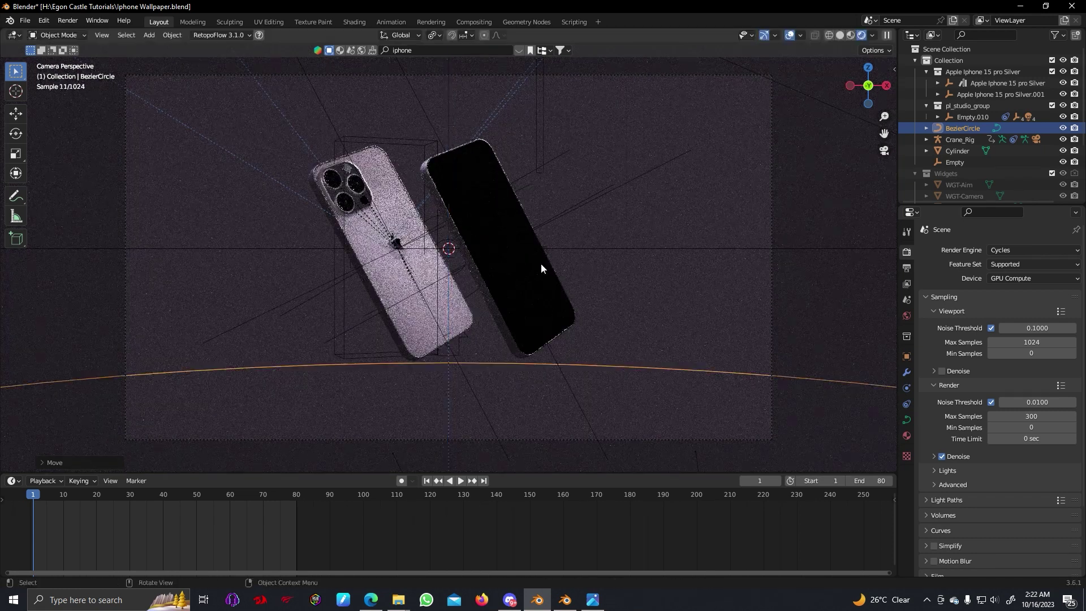
key(s)
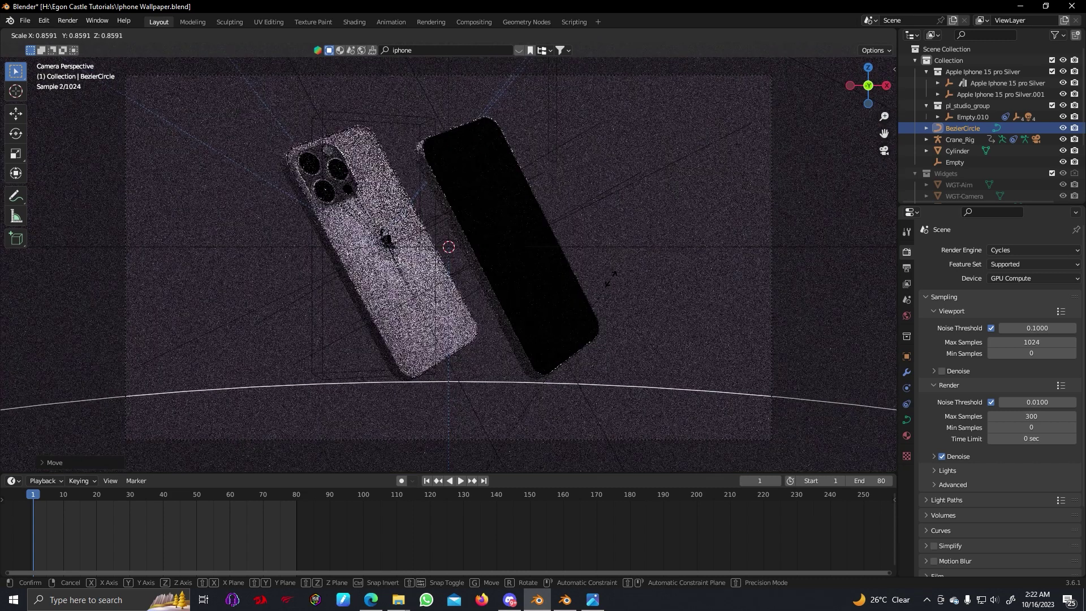
click(611, 278)
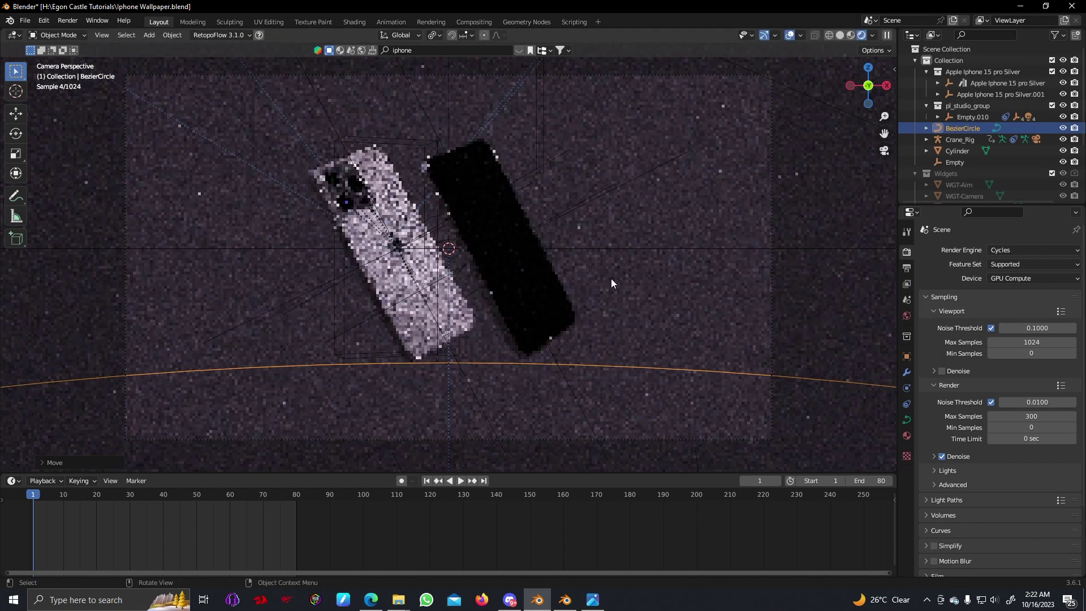
Save the Blender file and look at the rendered phones in the Rendering workspace
click(625, 269)
key(ctrl+s)
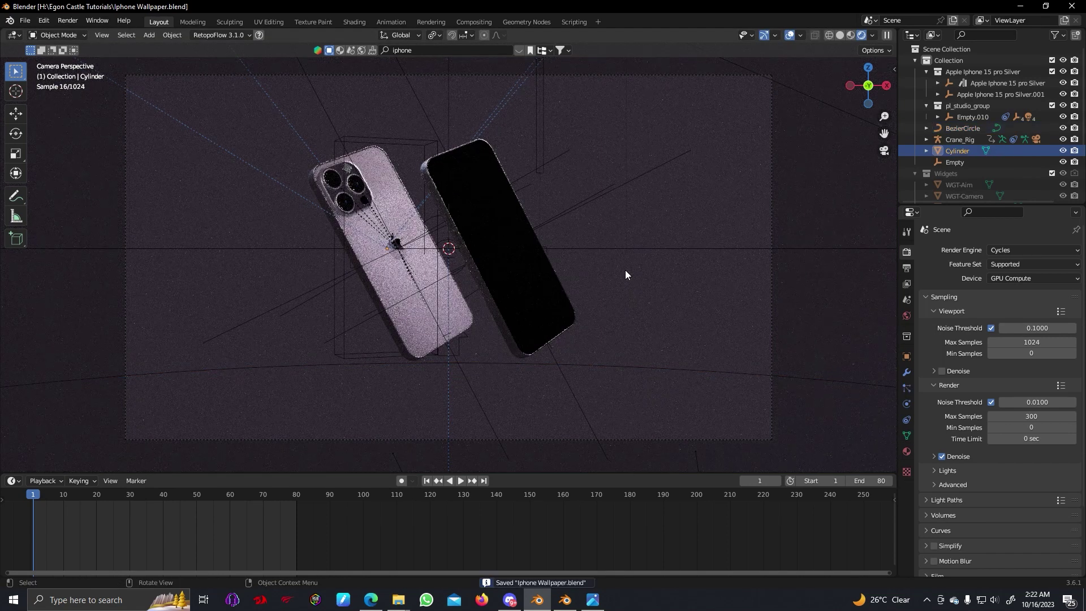
click(427, 22)
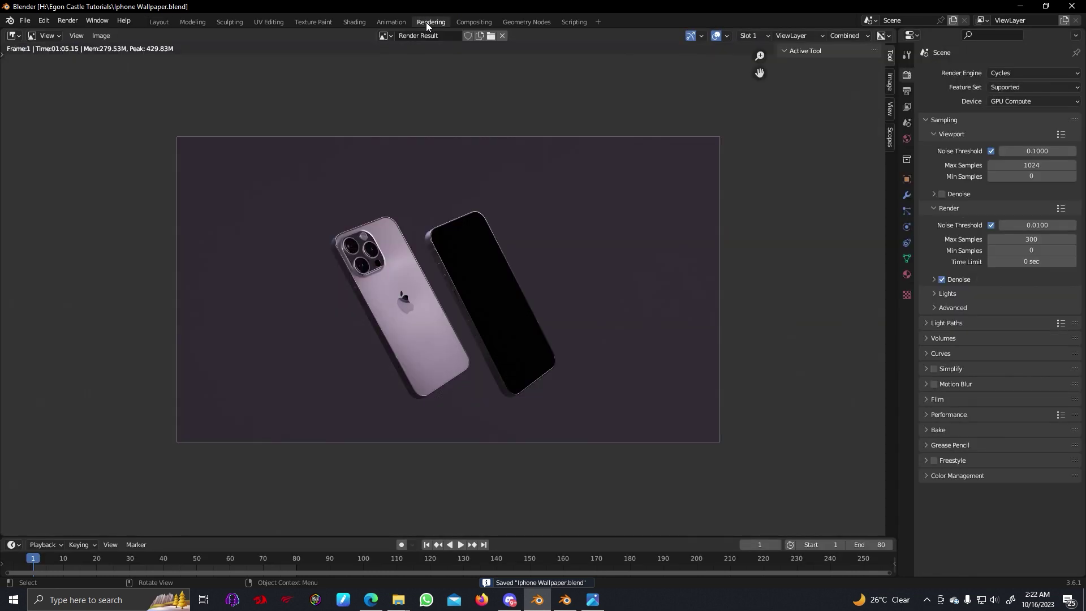
scroll(449, 293, up, 2)
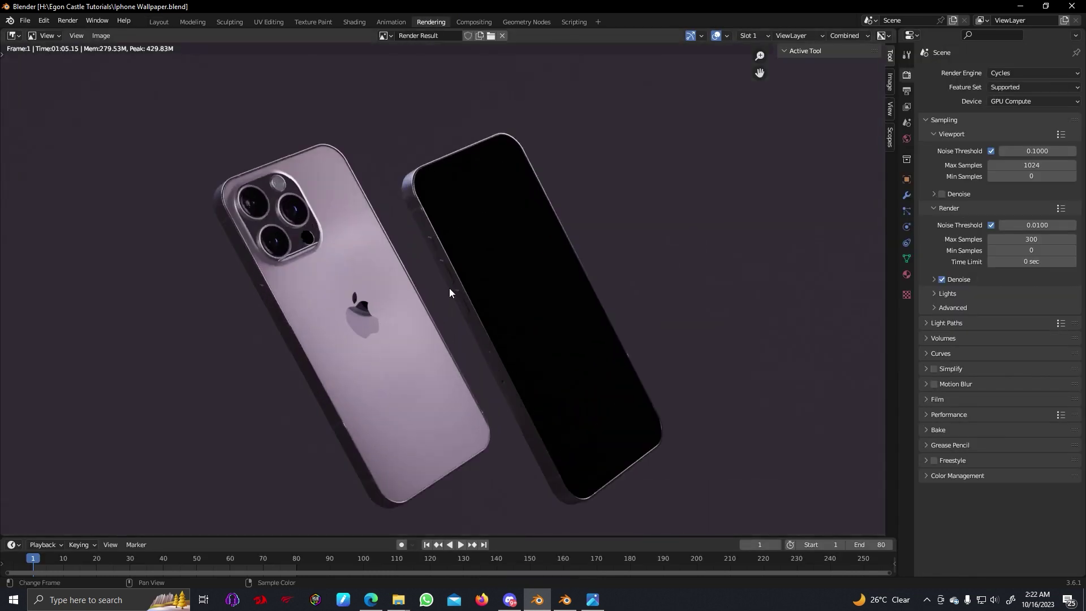